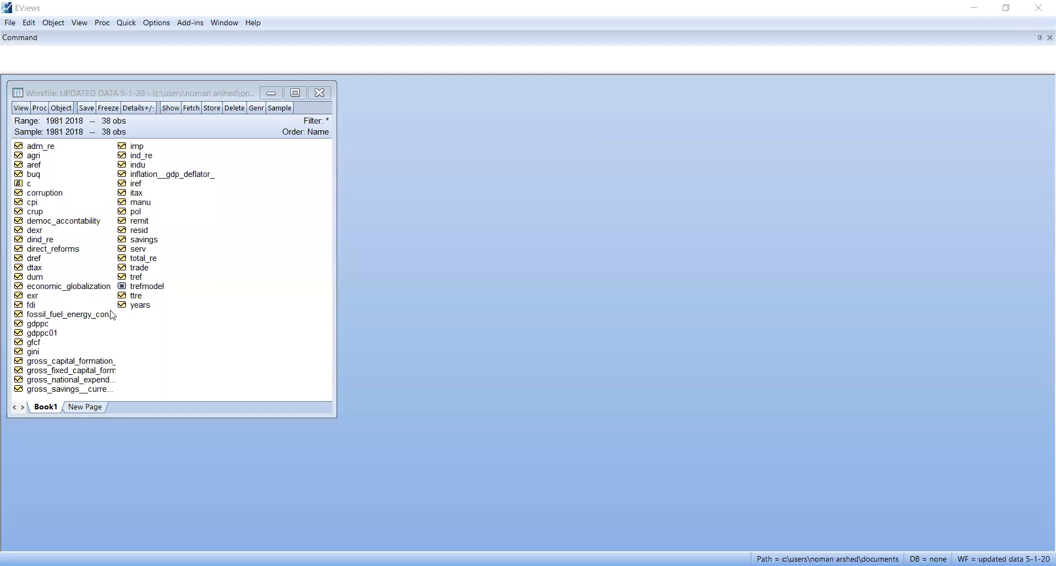
- Open the ttre series to view its yearly observations, and close its window
click(138, 278)
click(142, 297)
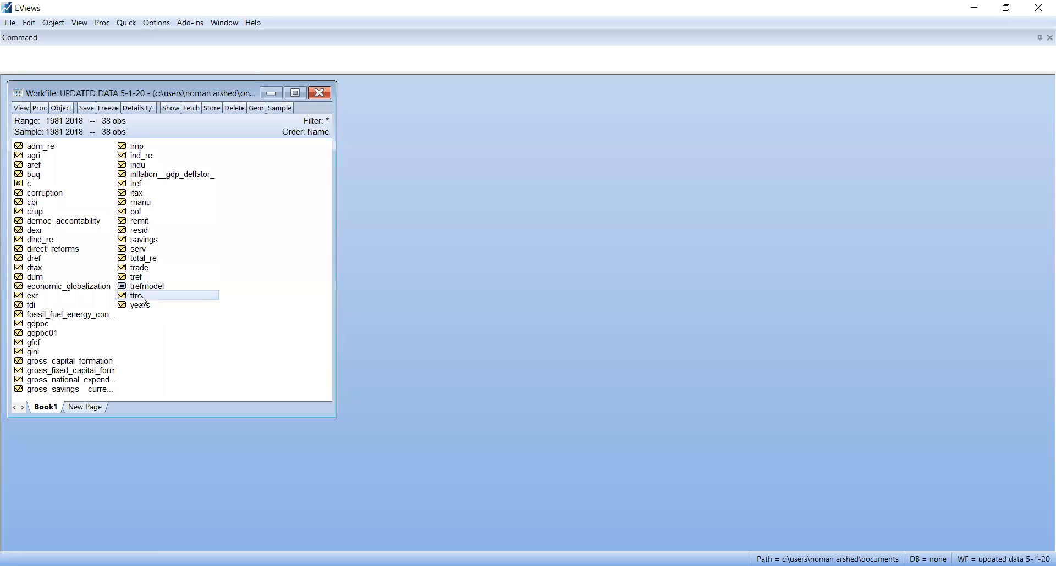
double_click(140, 297)
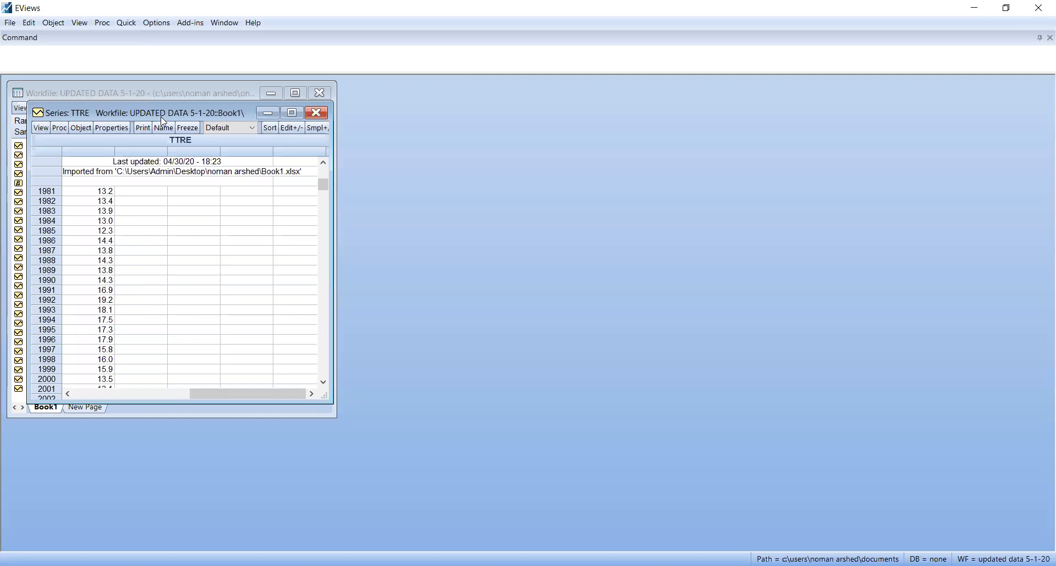
drag(162, 119, 453, 185)
click(553, 187)
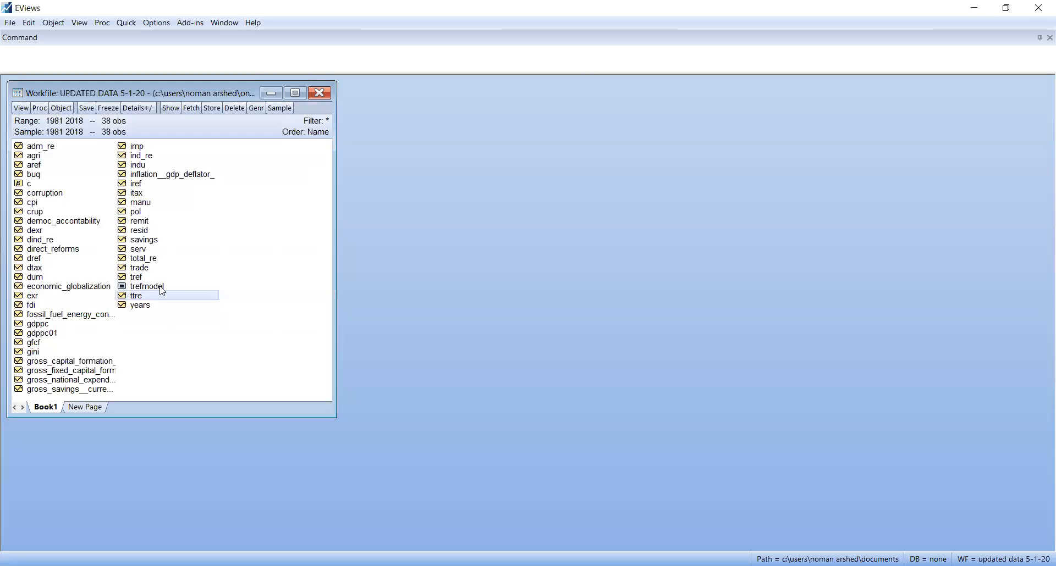
- Open ttre, tref, gini, gfcf and exr together as a group and view the data in a maximized window
ctrl+click(135, 280)
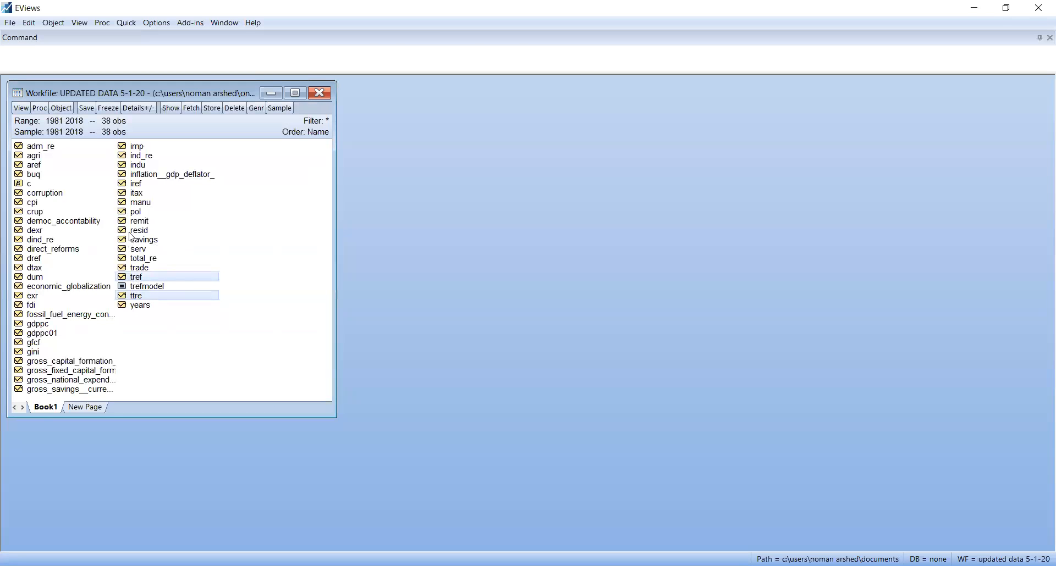
ctrl+click(33, 353)
ctrl+click(31, 343)
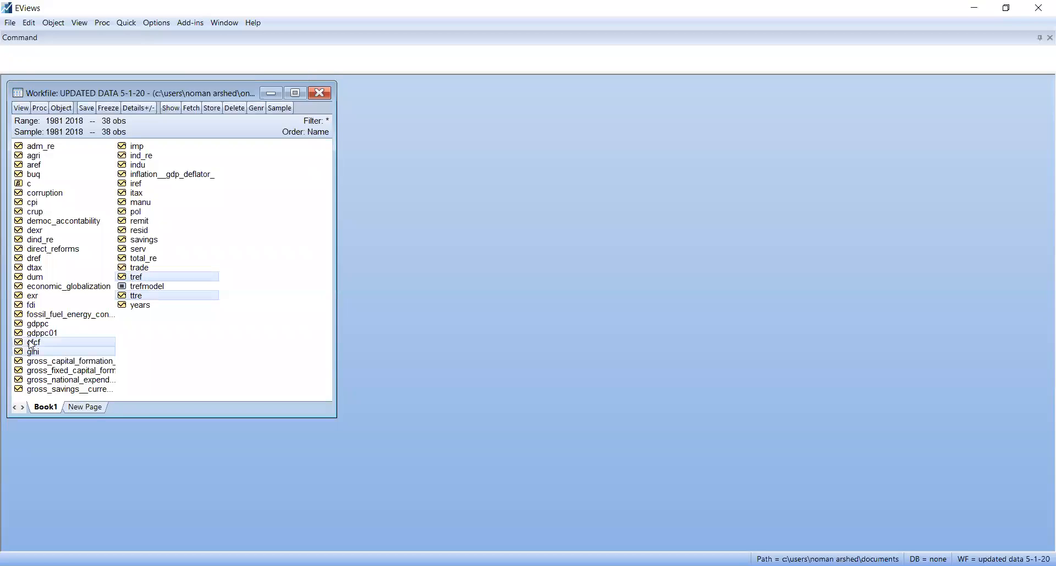
ctrl+click(32, 296)
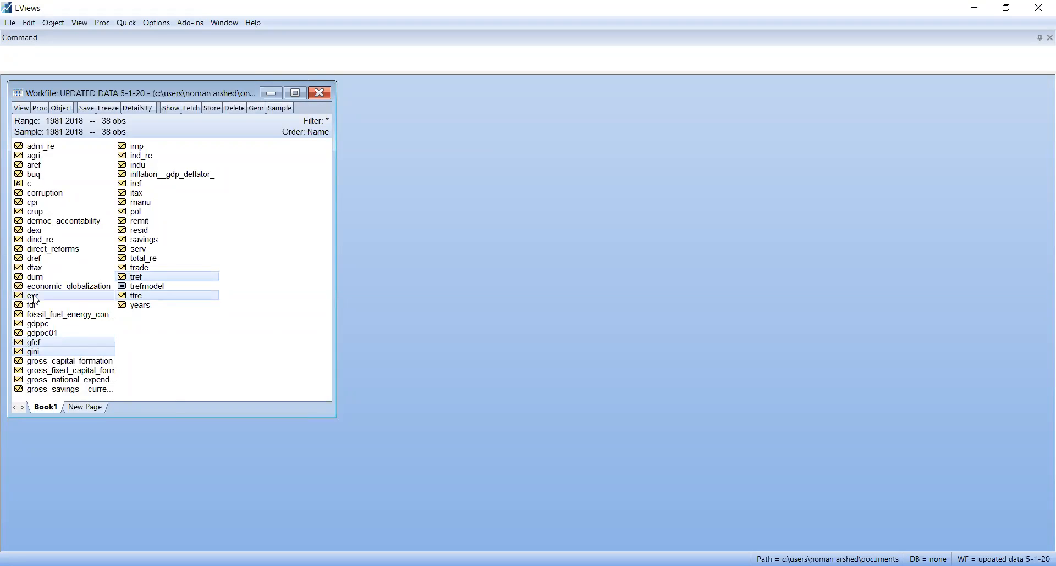
right_click(33, 296)
mouse_move(84, 306)
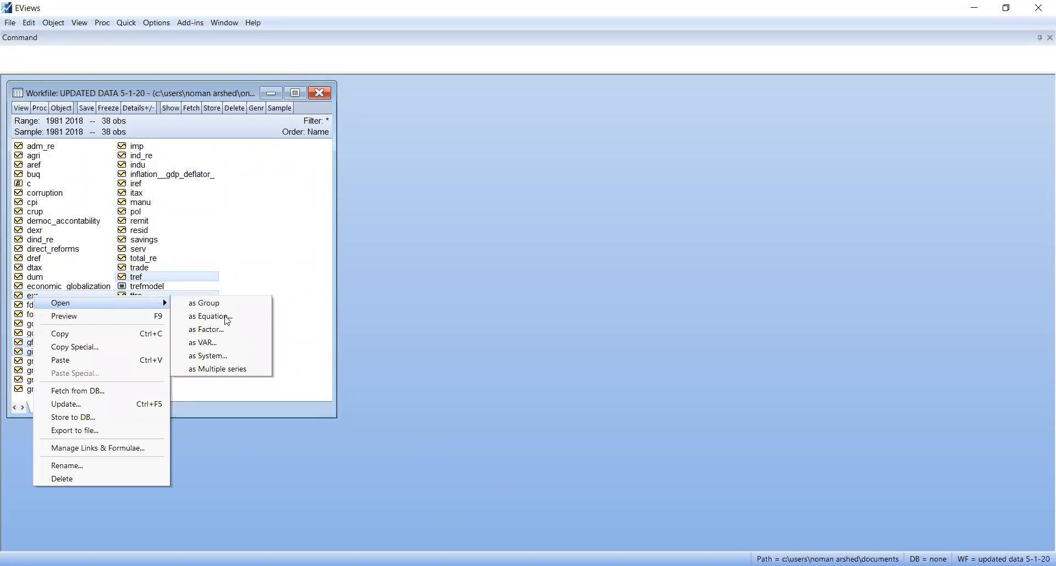
click(205, 303)
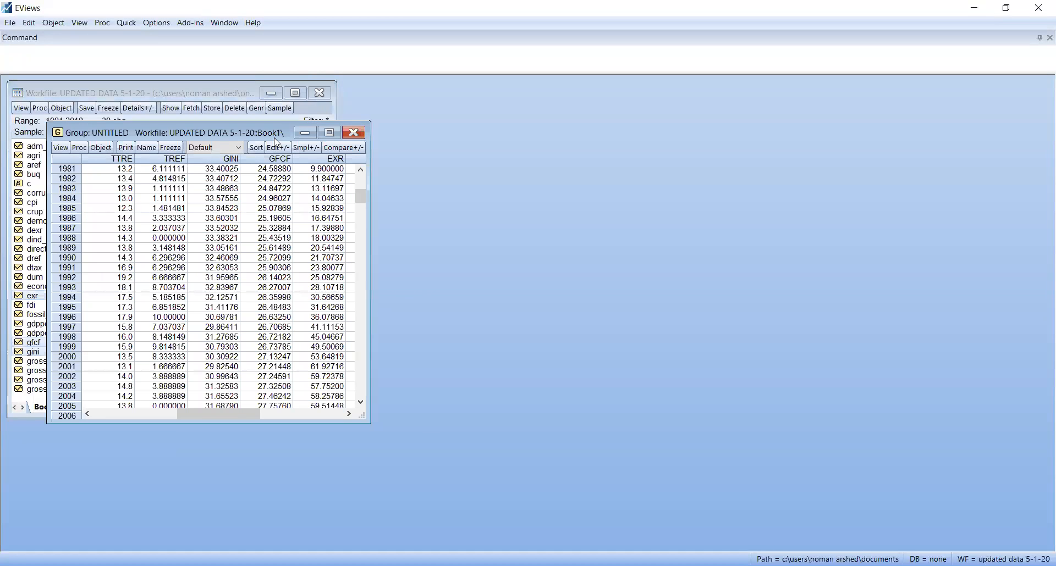
drag(268, 138, 544, 158)
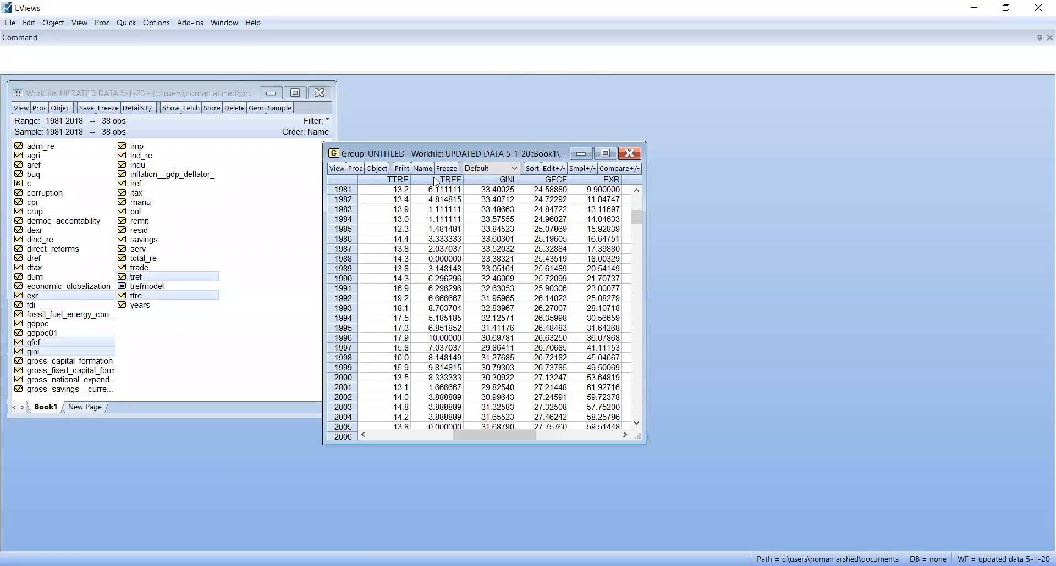
click(606, 154)
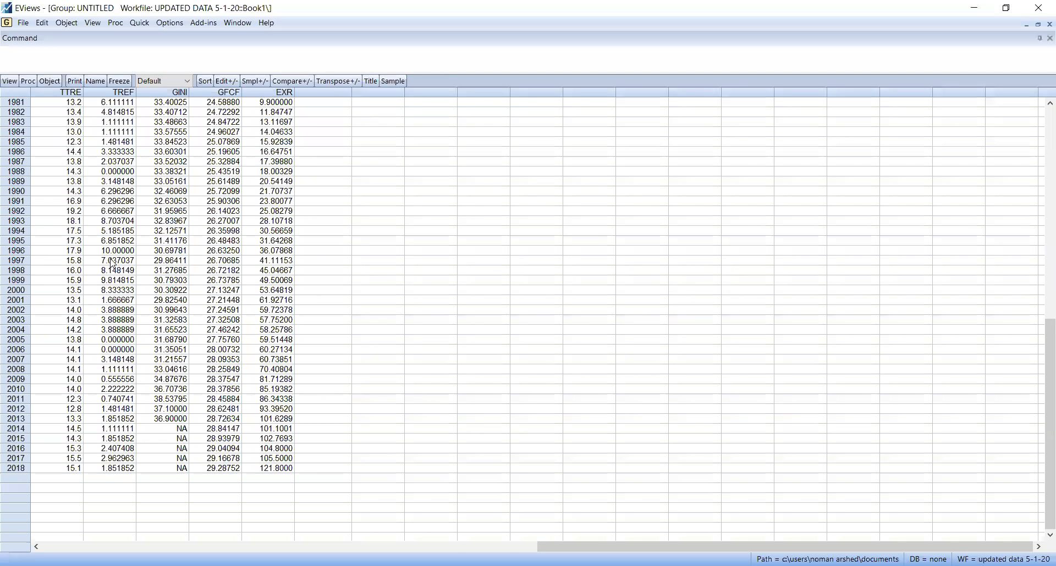
scroll(68, 98, up, 1)
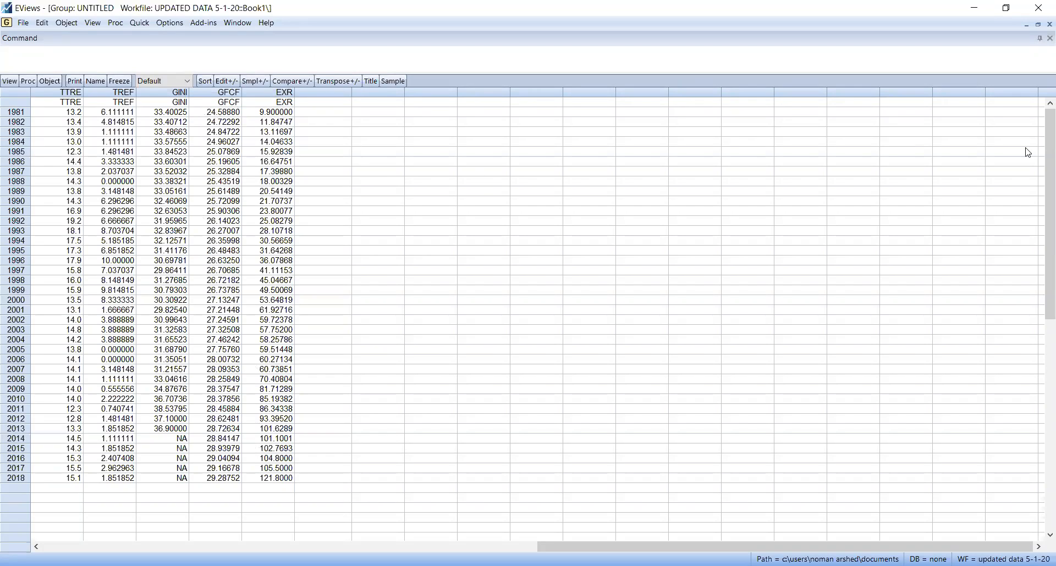
- Close and delete the untitled group, and clear the series selection in the workfile
click(1050, 24)
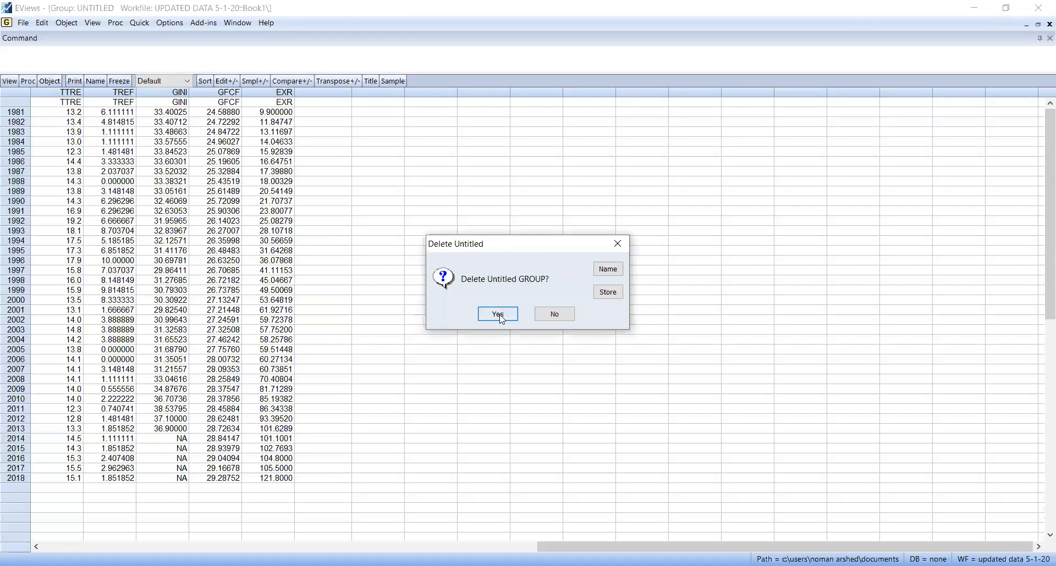
click(498, 316)
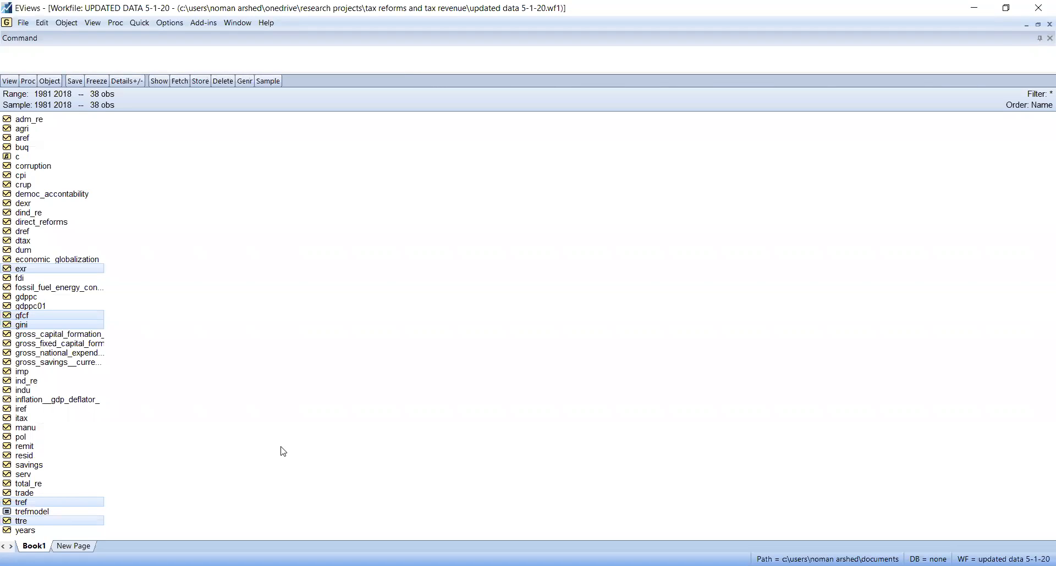
click(285, 484)
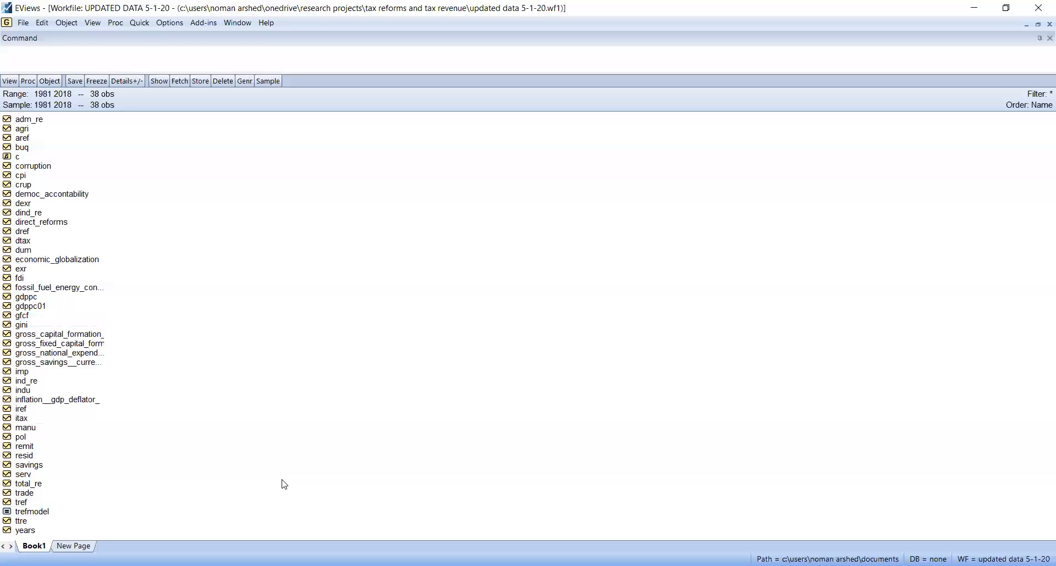
- Open the ttre series and plot its raw data as a basic Line & Symbol graph
double_click(22, 521)
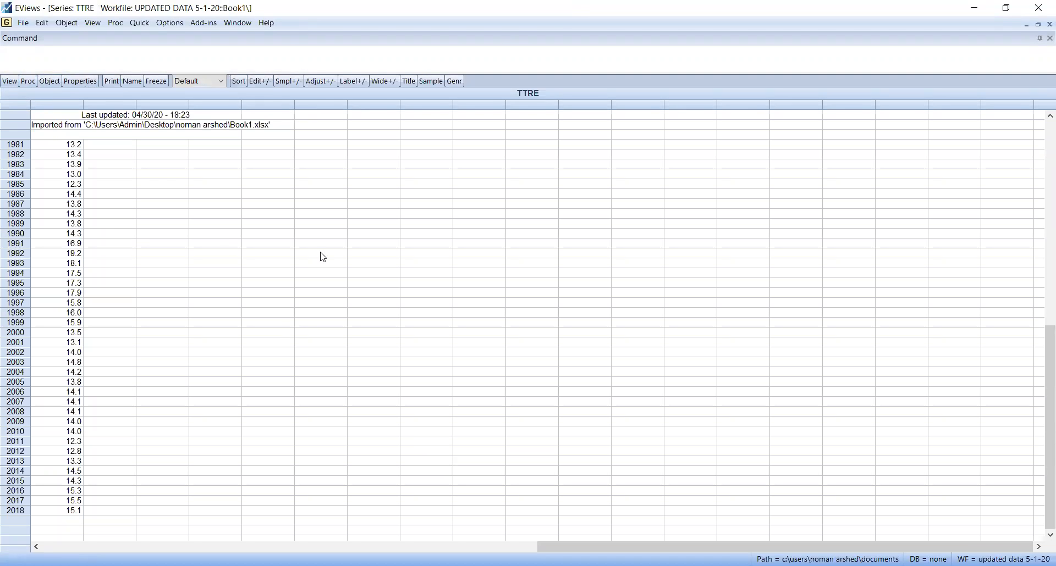
click(10, 81)
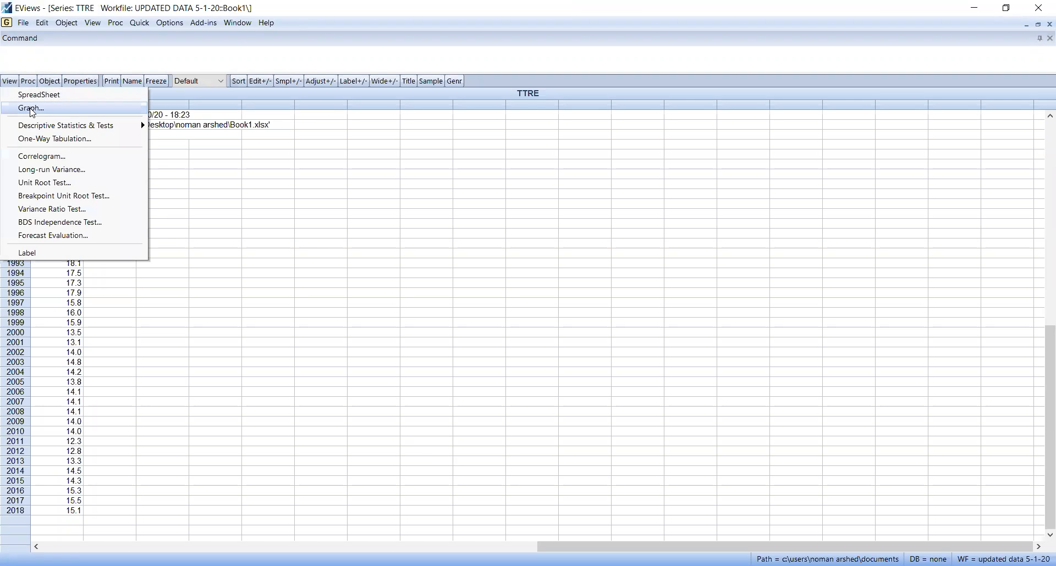
click(32, 108)
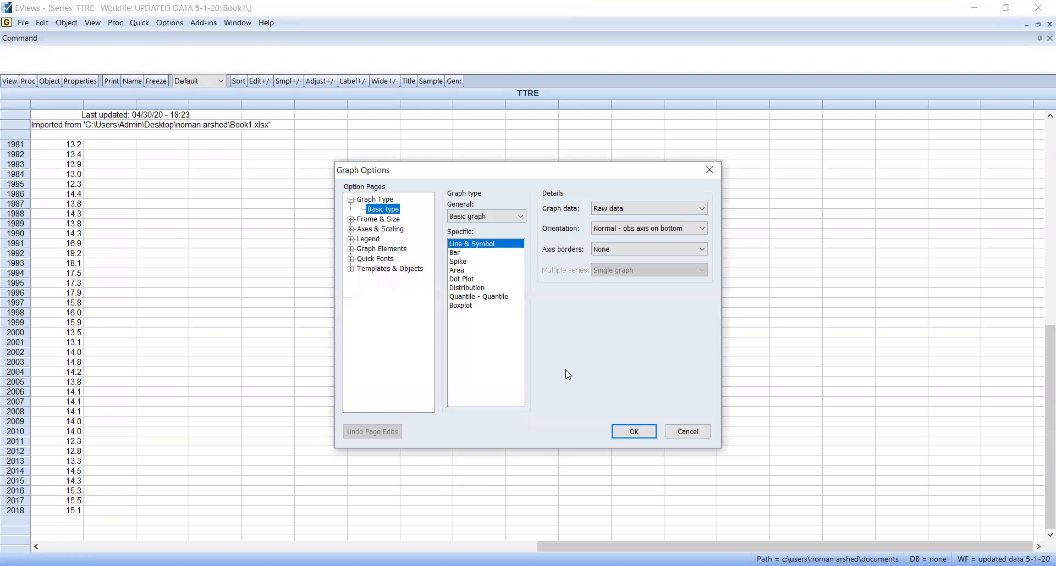
click(634, 432)
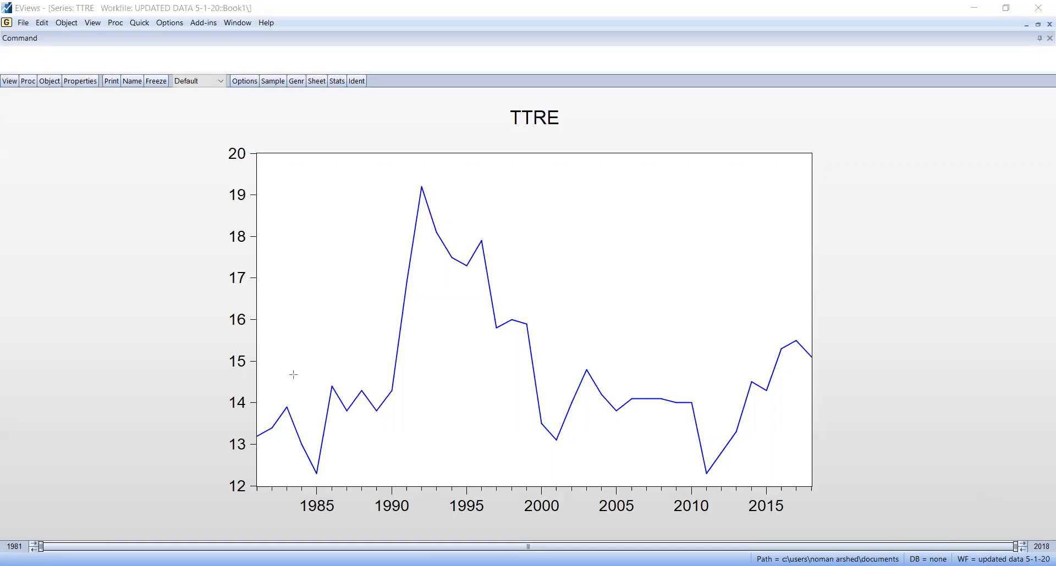
- Draw a horizontal green reference line across the TTRE graph at about 14.3, and erase it
drag(260, 389, 815, 390)
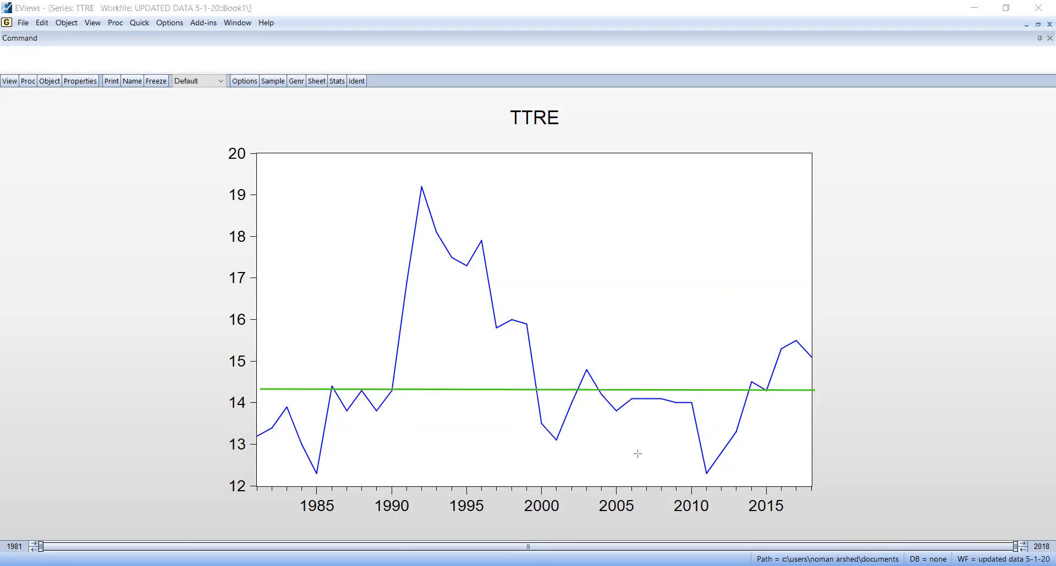
click(723, 93)
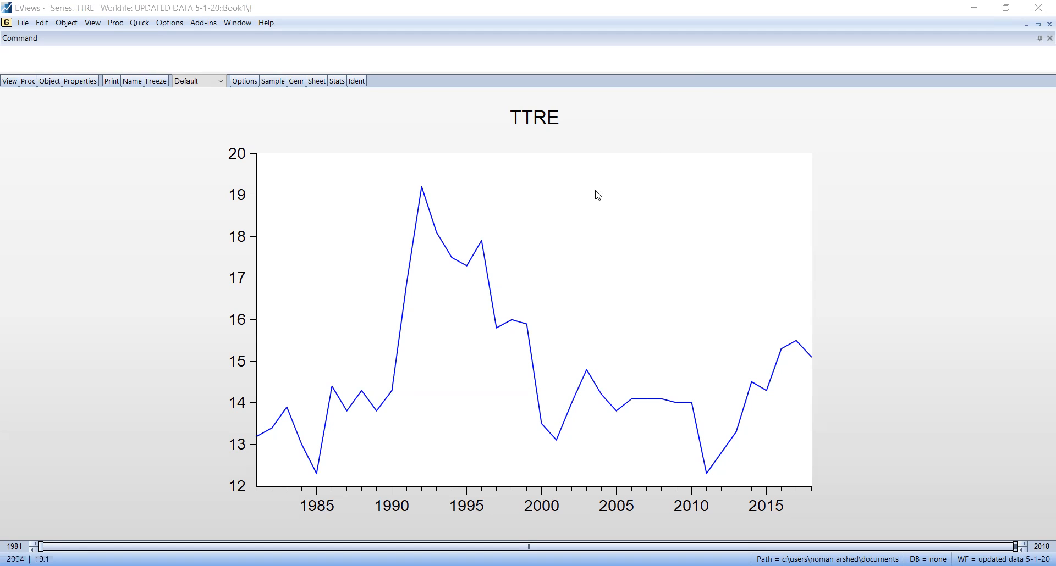
- Run an Augmented Dickey-Fuller unit root test on TTRE at level with intercept, using automatic Schwarz Info Criterion lag selection with maximum 9
click(10, 81)
click(53, 182)
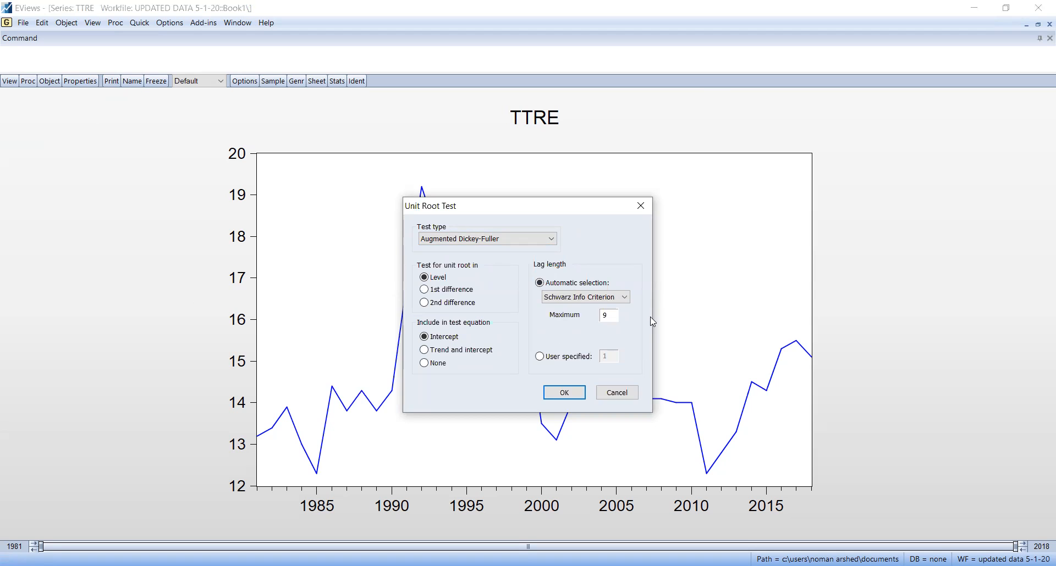
click(539, 356)
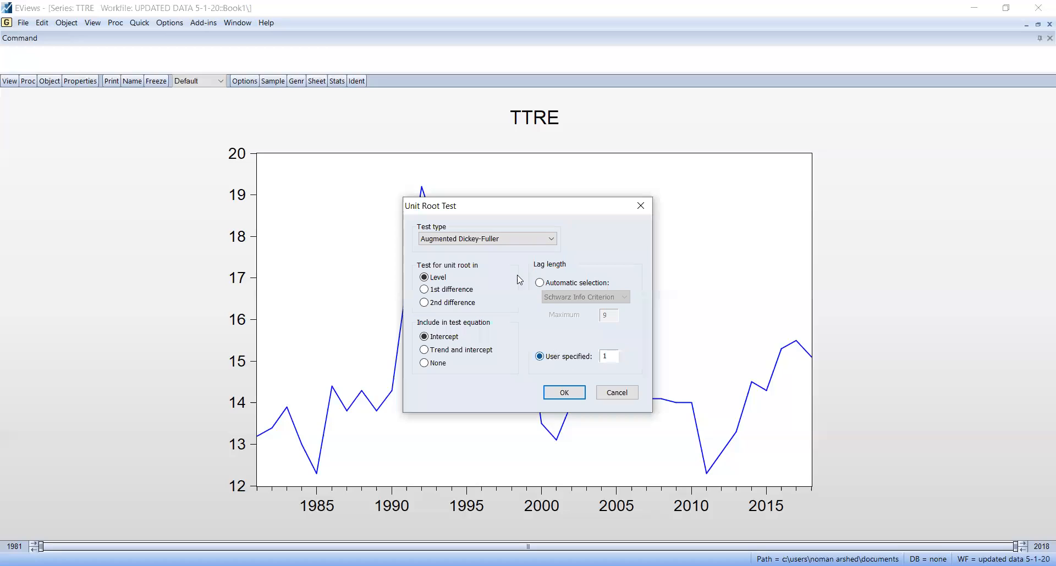
click(540, 282)
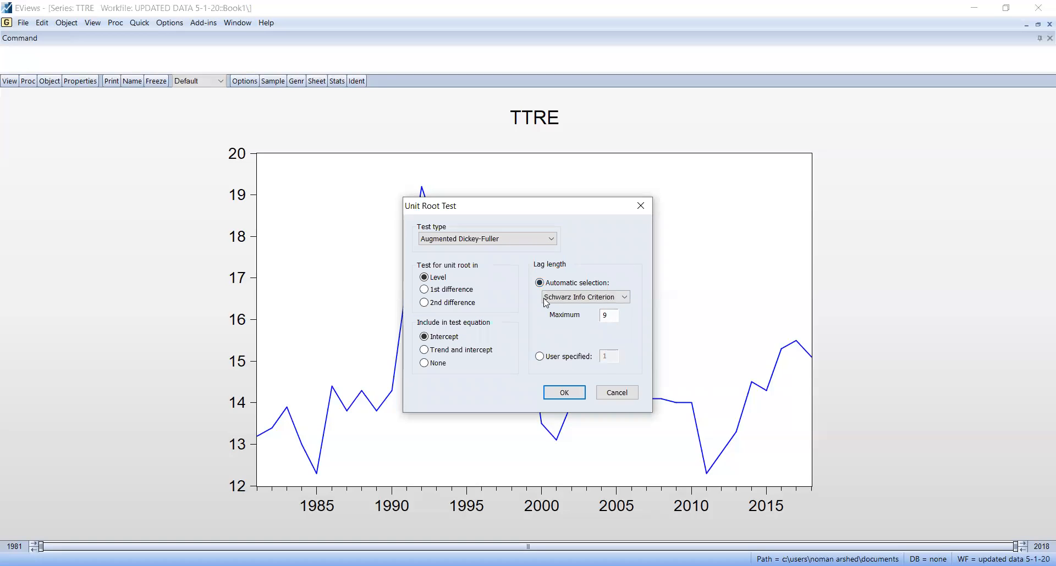
click(625, 298)
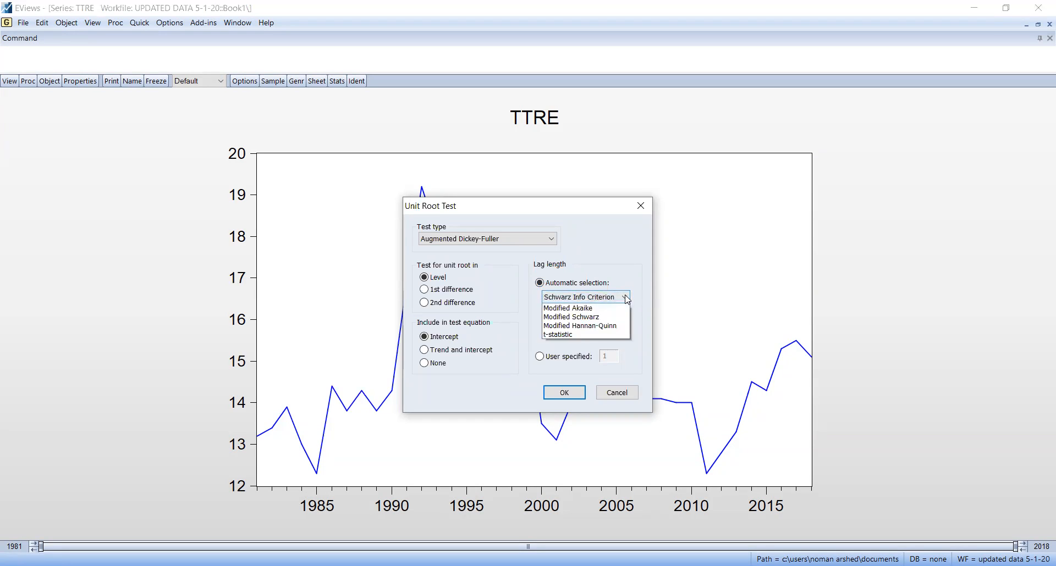
click(652, 334)
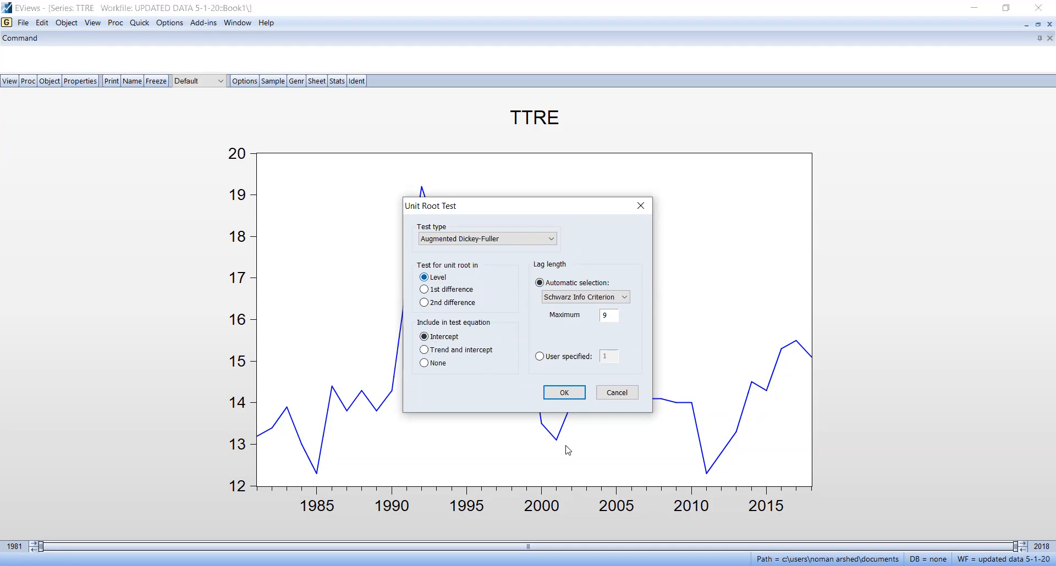
click(567, 394)
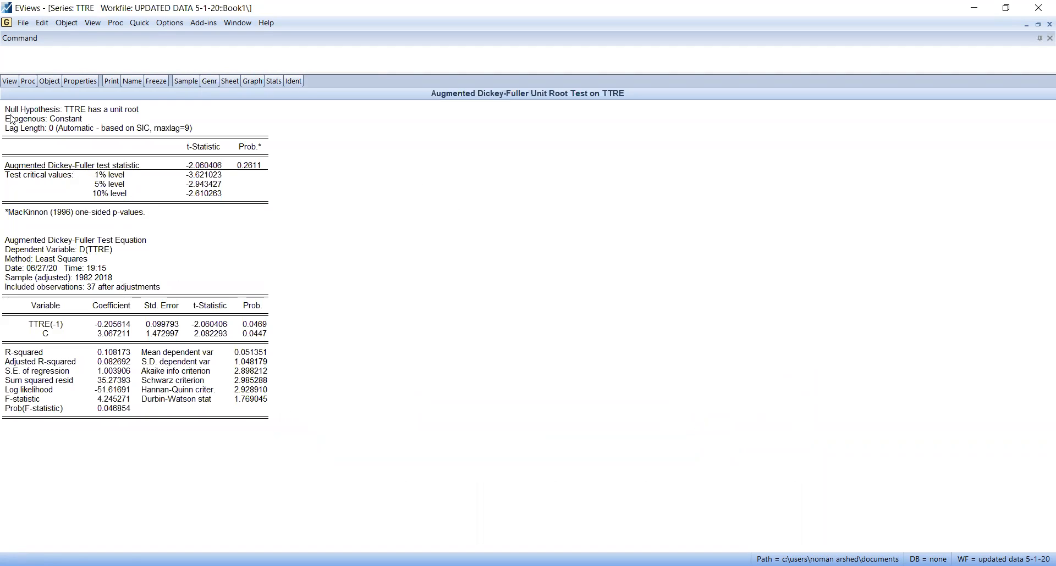
- Highlight the null hypothesis line in the unit root test output
drag(14, 113, 136, 115)
click(67, 115)
drag(18, 107, 142, 116)
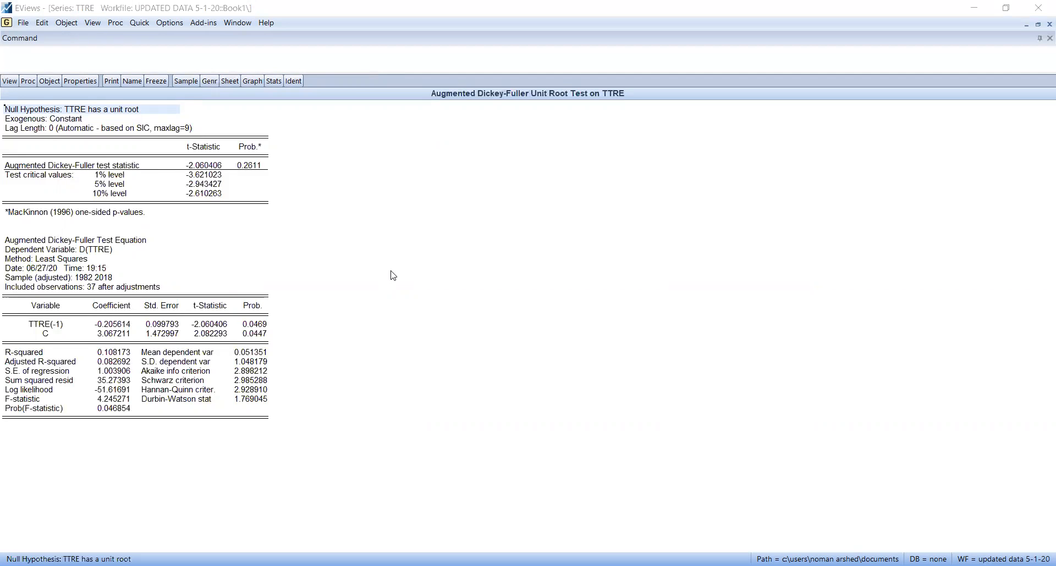
- Annotate the test output in red with "since variable is non stationary at level it confirms that it is not I(0)"
text(since variable is not)
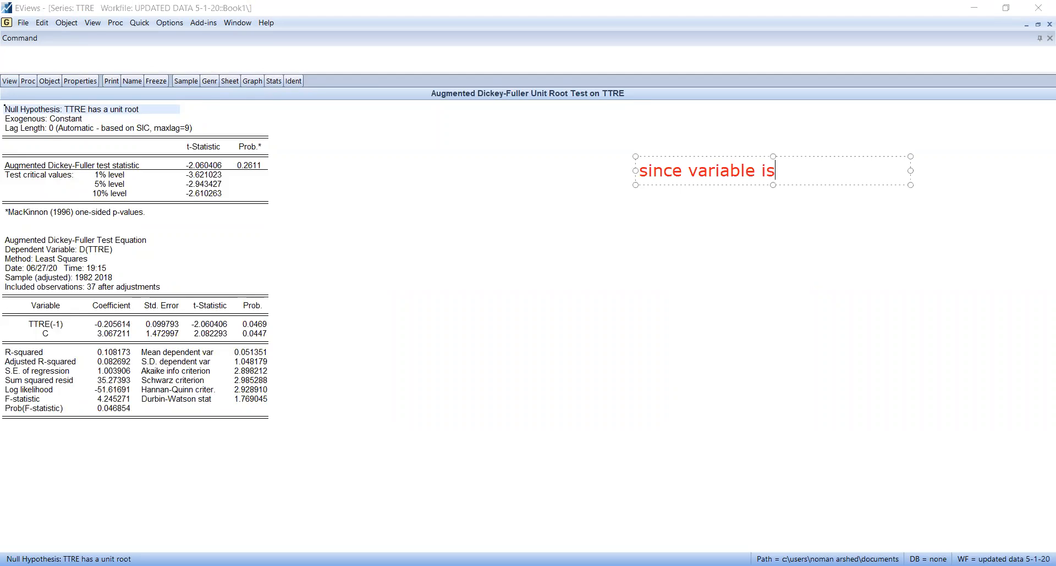
key(BackSpace)
text(n t)
key(BackSpace)
key(BackSpace)
key(BackSpace)
text(n stationary )
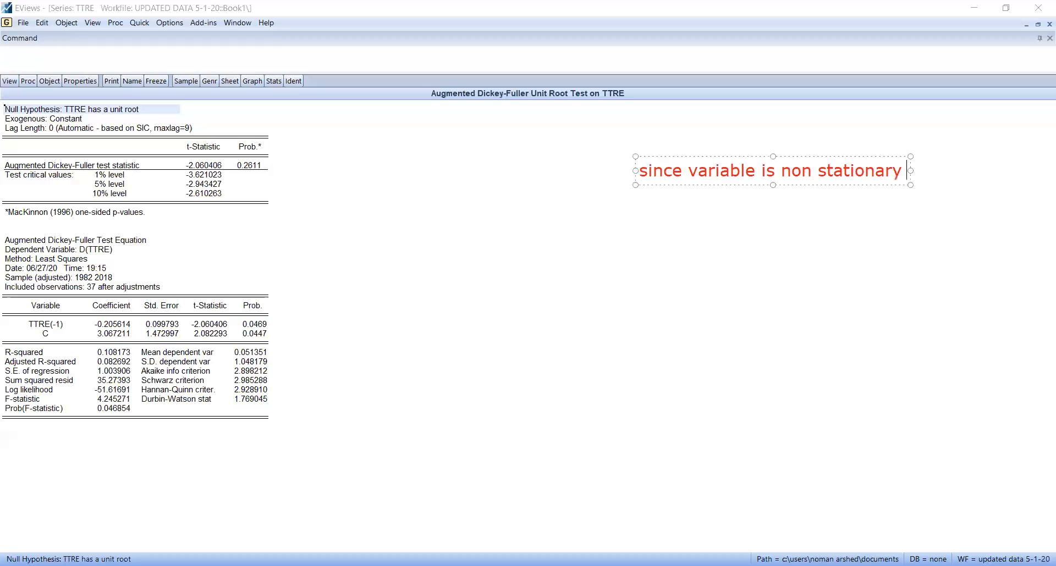
text(at level it may)
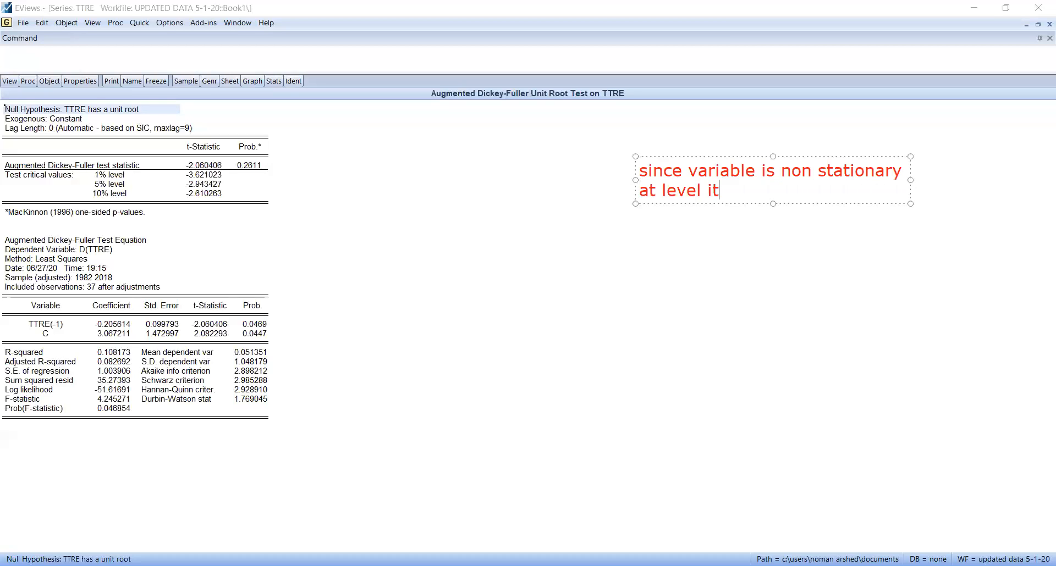
key(BackSpace)
key(BackSpace)
key(BackSpace)
text(confirms that it is)
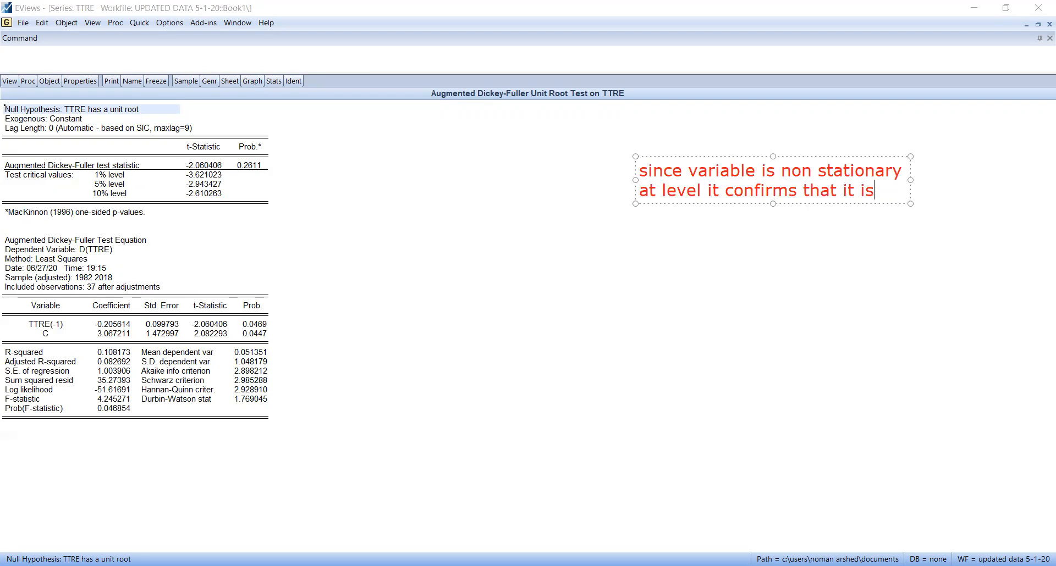
text( not I9)
key(BackSpace)
text((0))
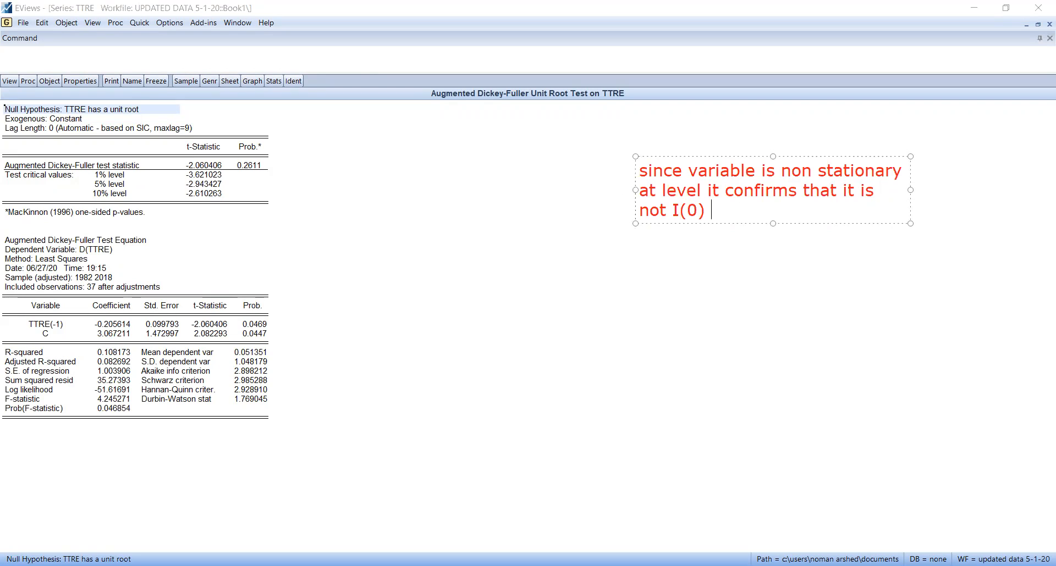
- Add the line "but it may be I(1) or I(2)" to the red annotation and finish the text
key(Return)
text(but it may be I9)
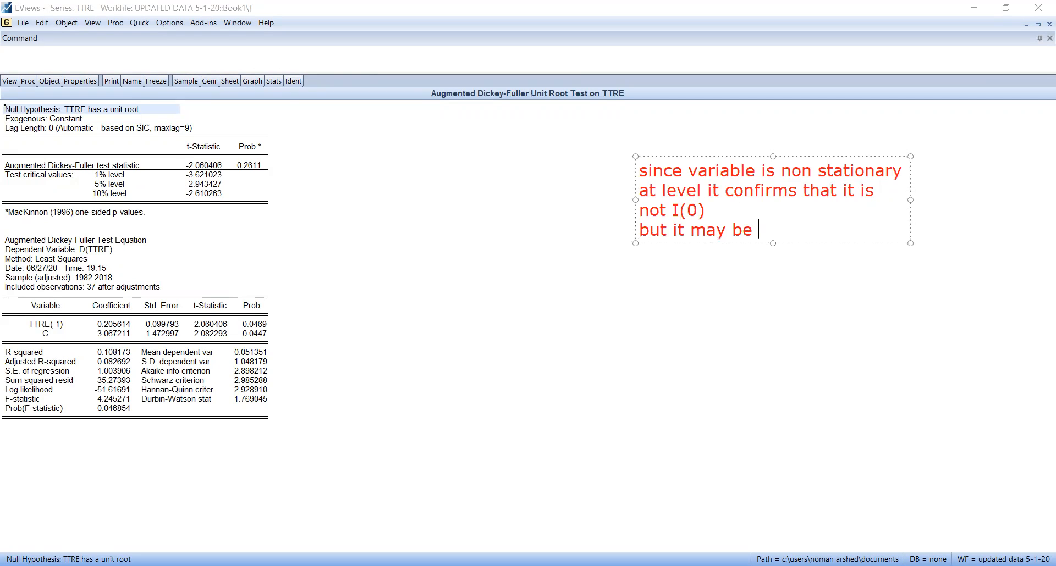
key(BackSpace)
text((1) or I2()
key(BackSpace)
key(BackSpace)
text((2))
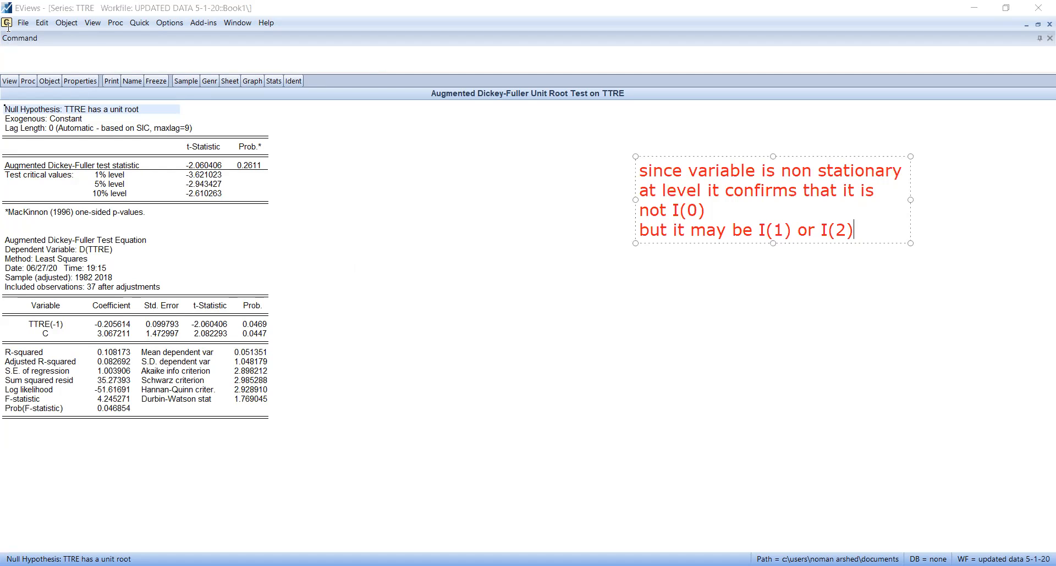
click(20, 85)
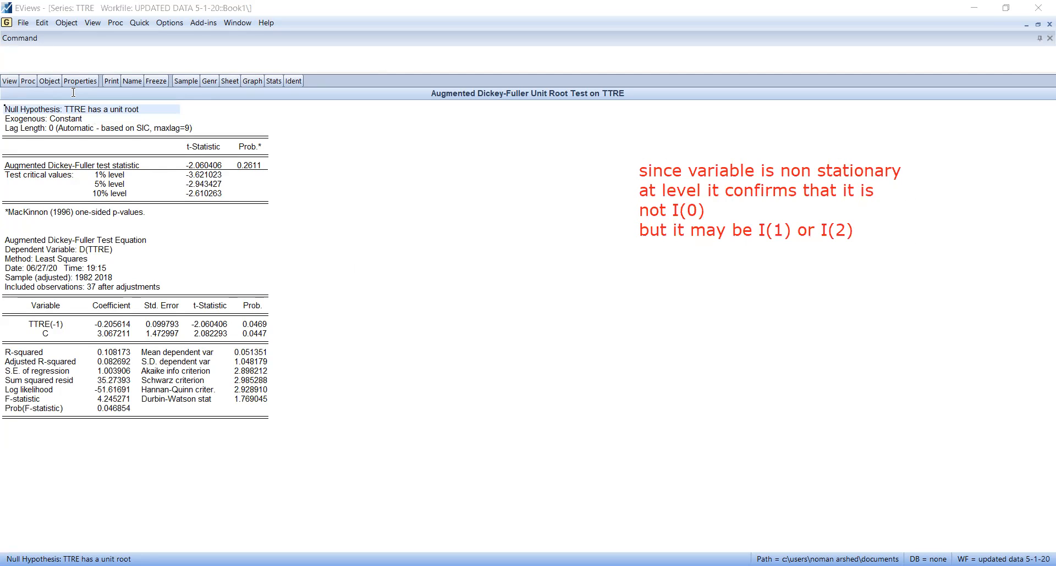
- Run an Augmented Dickey-Fuller unit root test on TTRE at 1st difference with intercept, using Schwarz Info Criterion lag selection with maximum 9
click(9, 80)
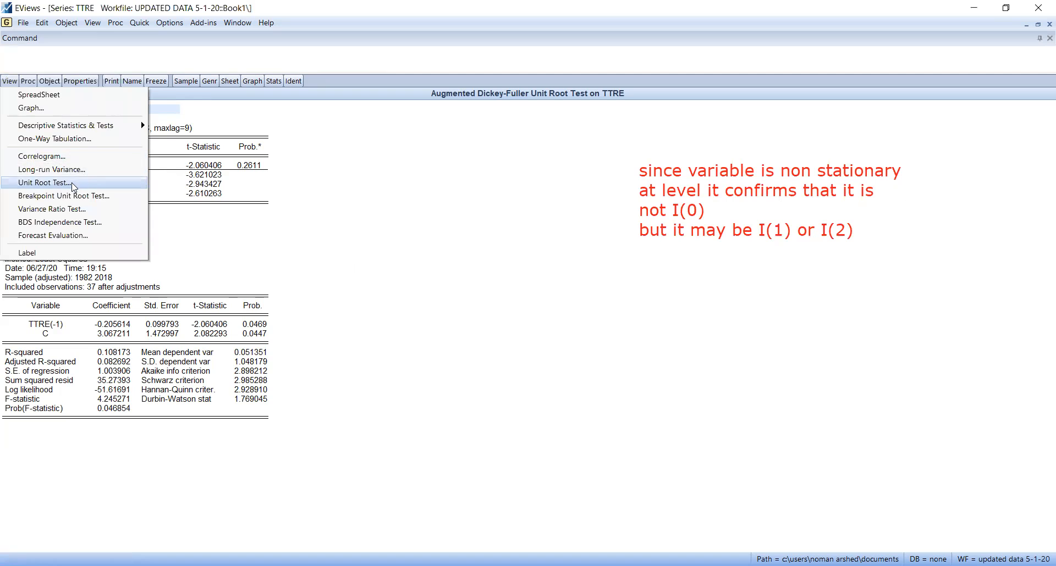
click(73, 183)
click(456, 291)
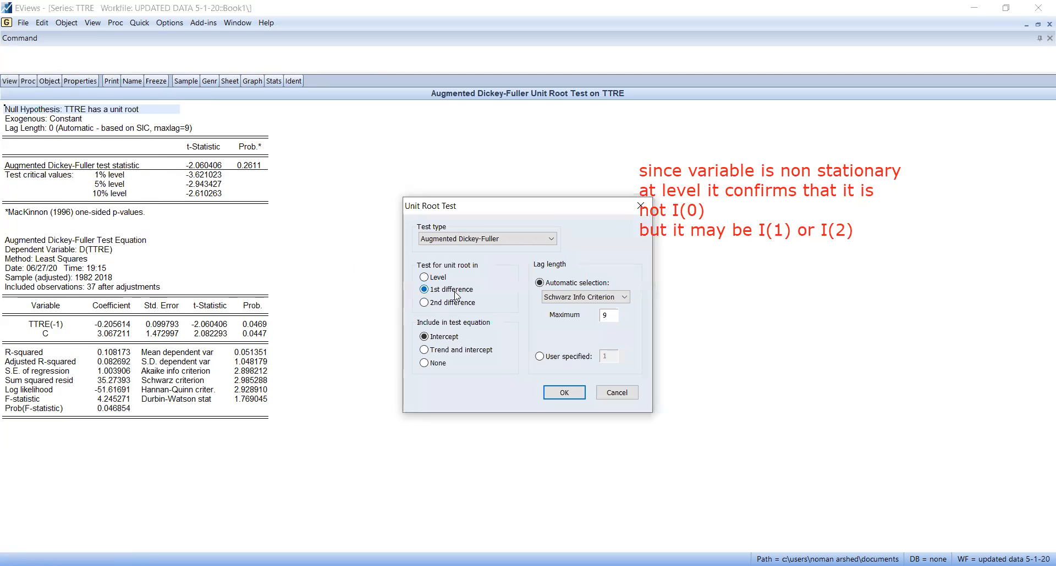
click(566, 393)
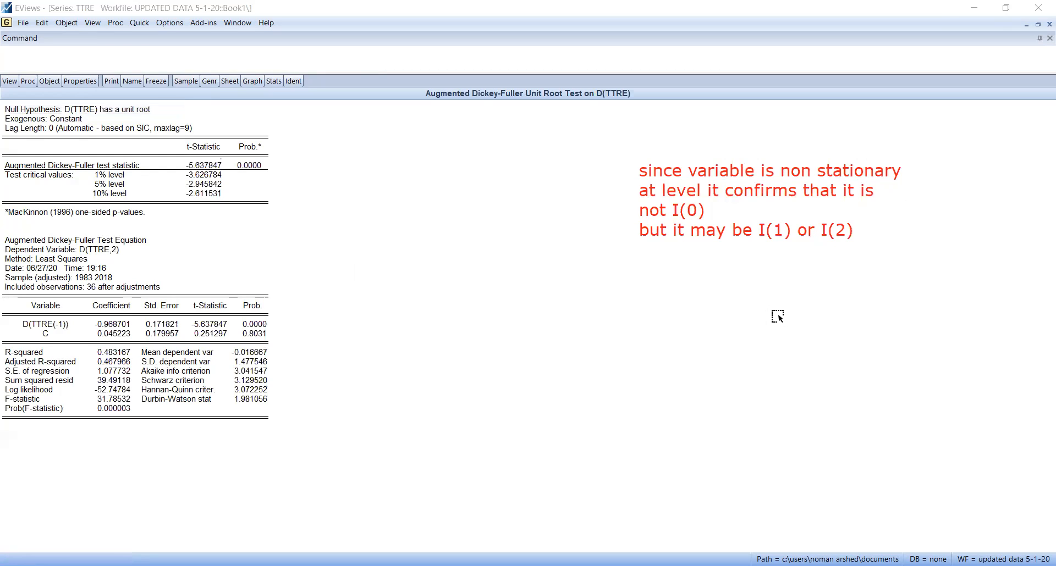
- Add "the unit root test is significant at first difference it confirms that the variable is I(1)" below a blank line in the red annotation
click(748, 213)
click(859, 234)
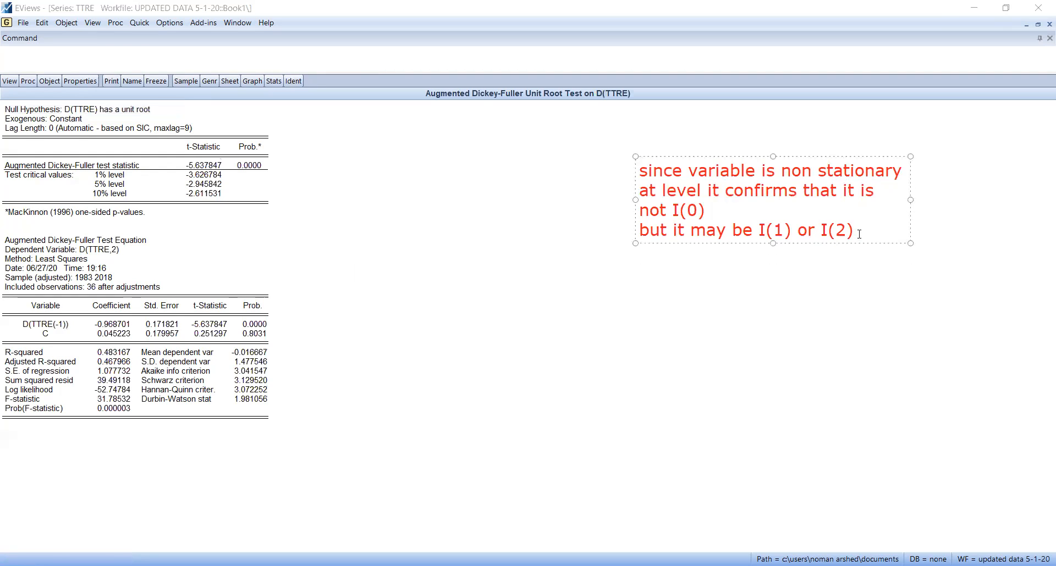
key(Return)
key(Return)
text(the unit root )
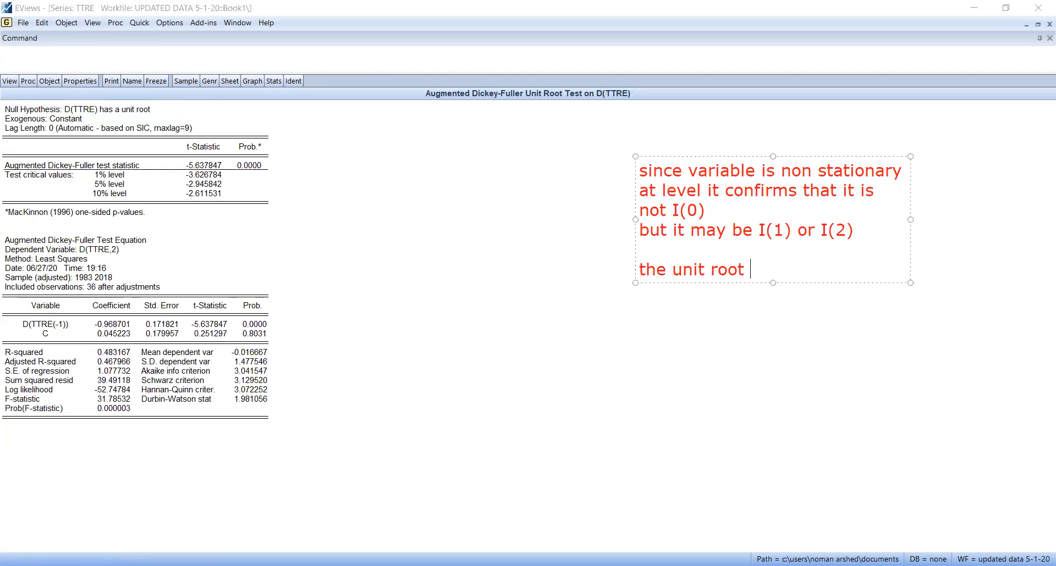
text(test is significant )
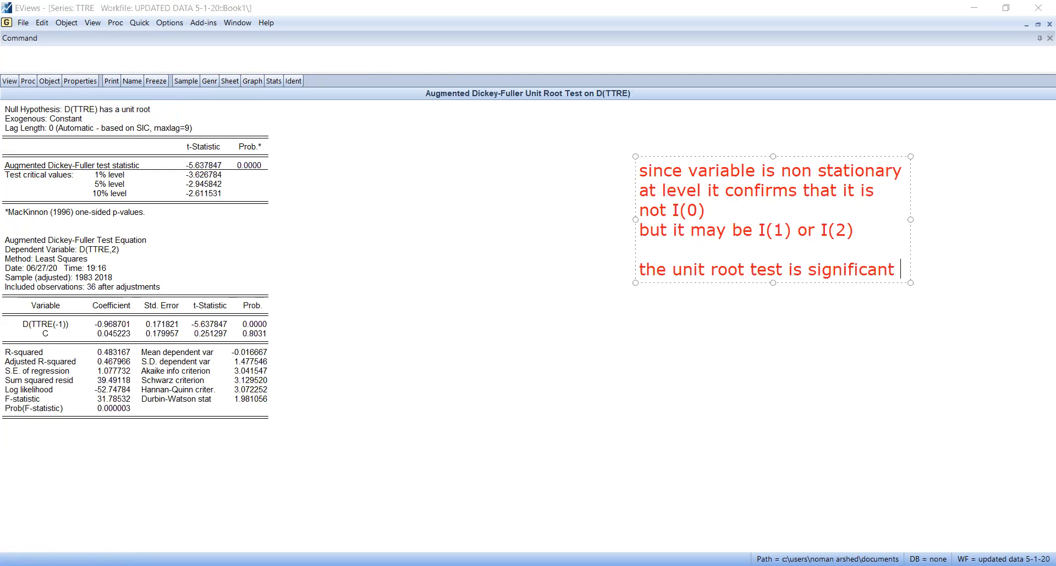
text(at first d)
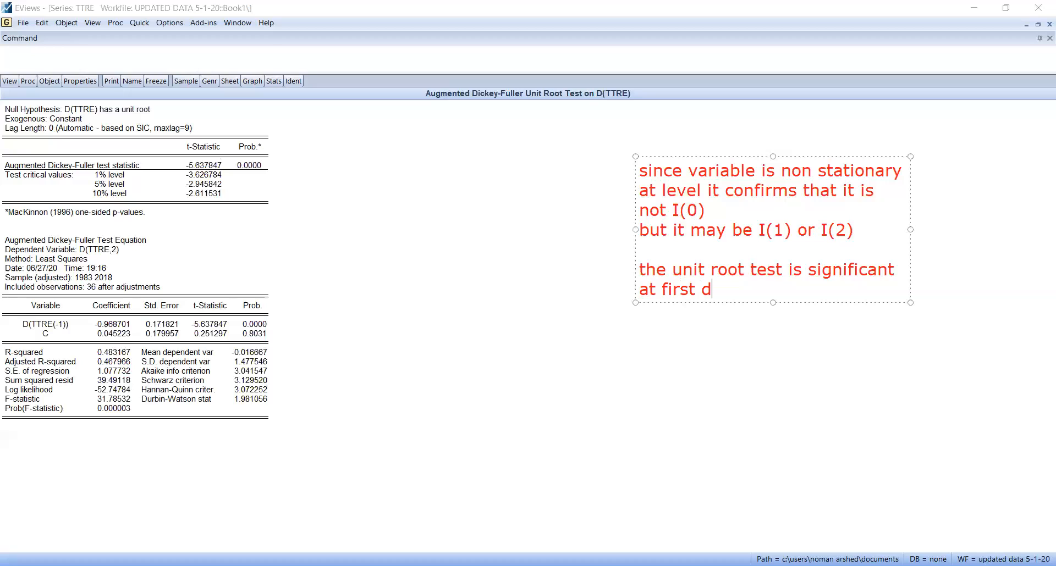
text(ifference it conf)
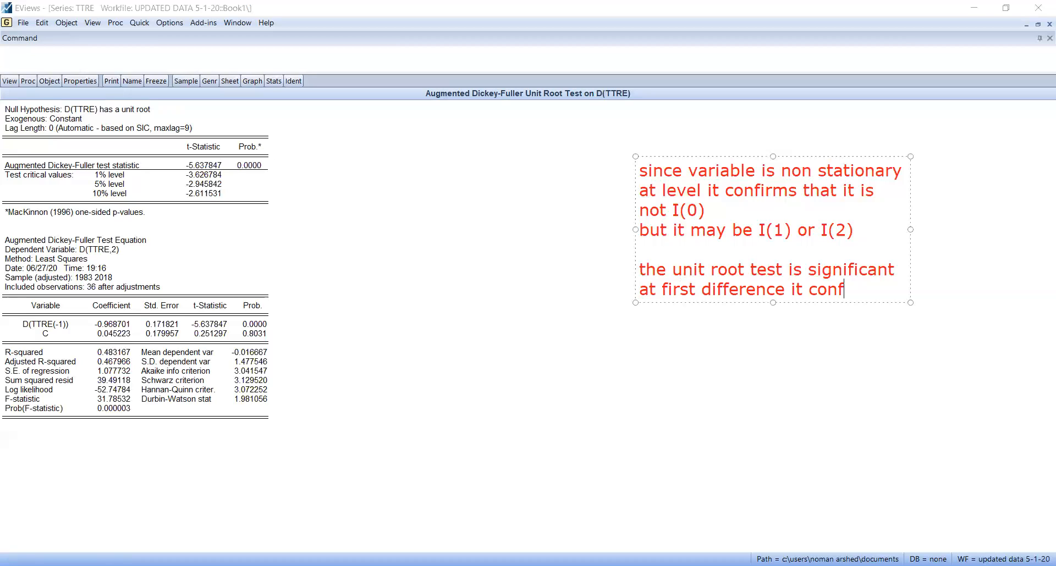
text(irmst aft)
key(BackSpace)
key(BackSpace)
key(BackSpace)
key(BackSpace)
key(BackSpace)
text(that the variable)
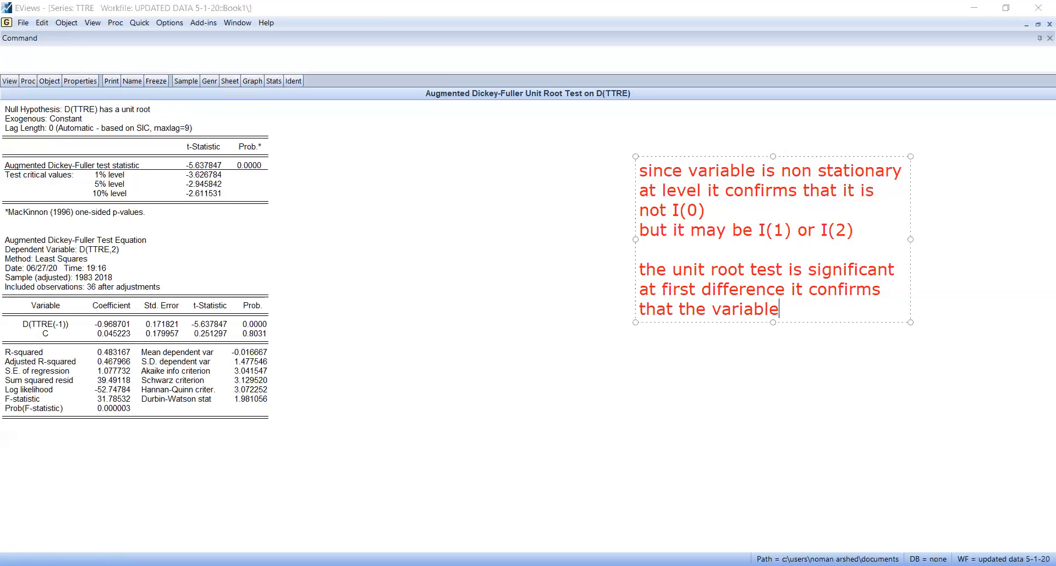
text( is I(1))
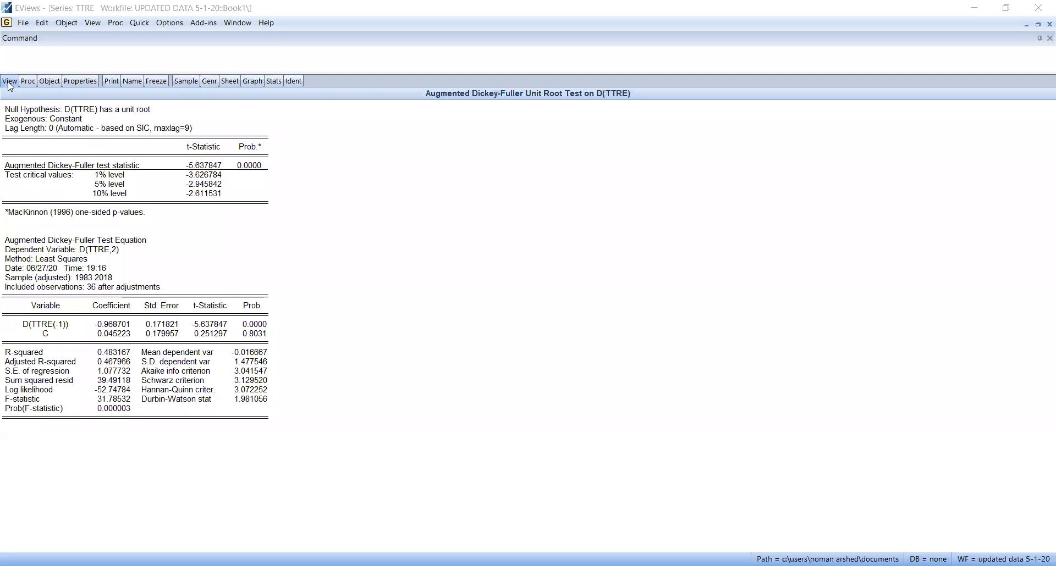
- Examine the test types offered for a unit root test on TTRE and cancel without running one
click(658, 59)
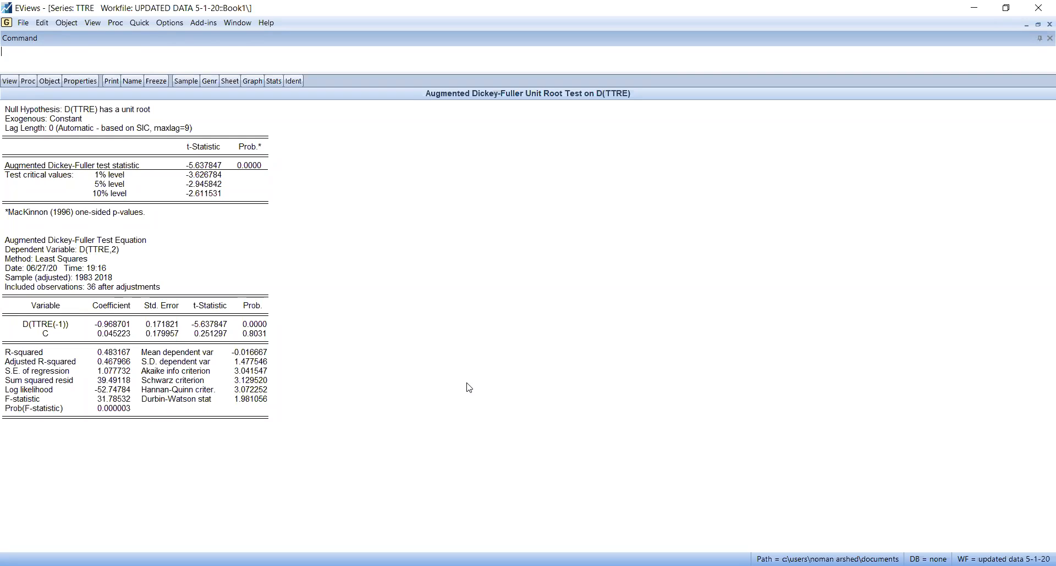
click(9, 81)
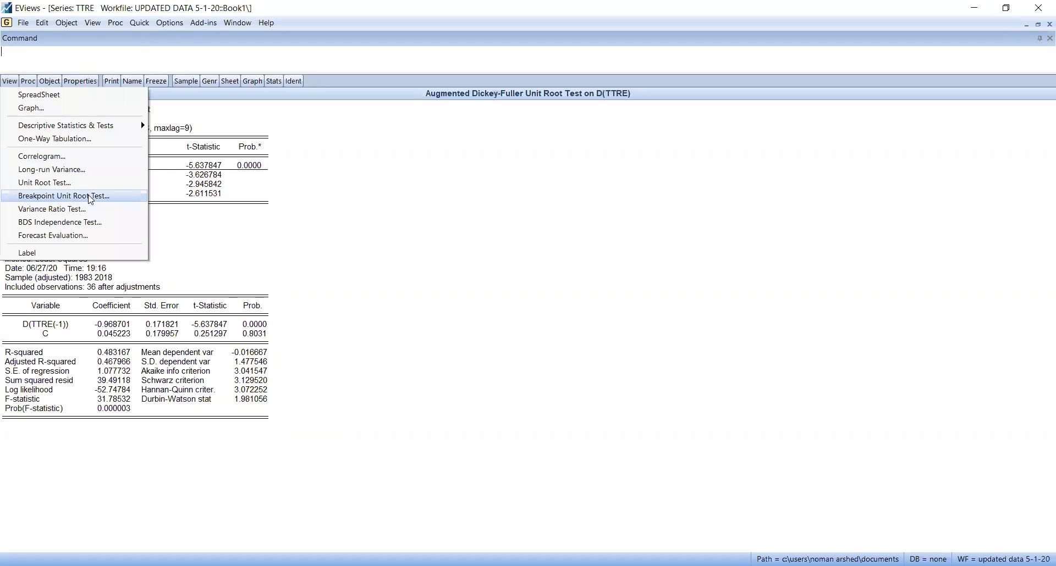
click(70, 185)
click(493, 240)
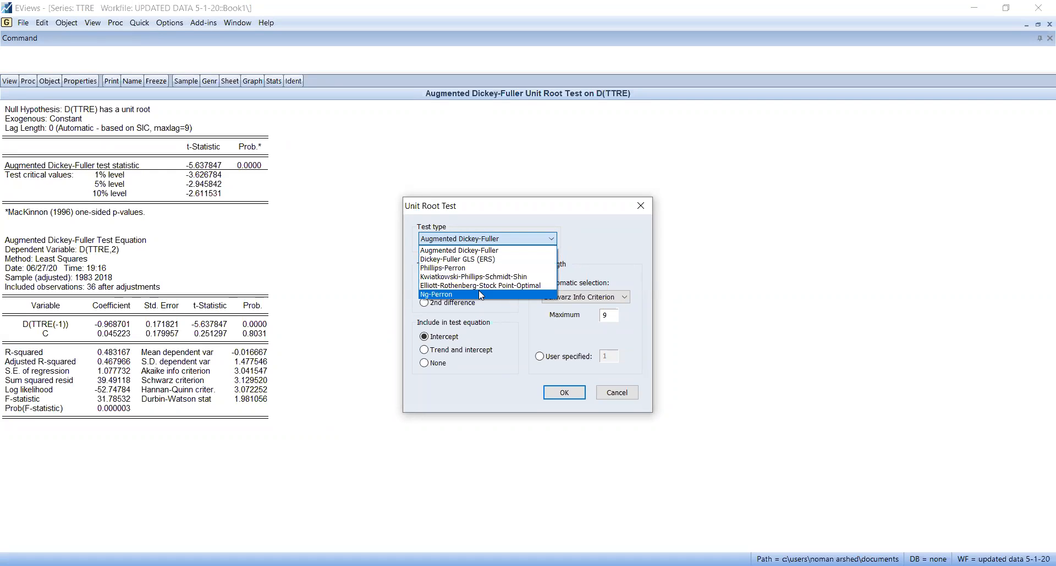
click(625, 396)
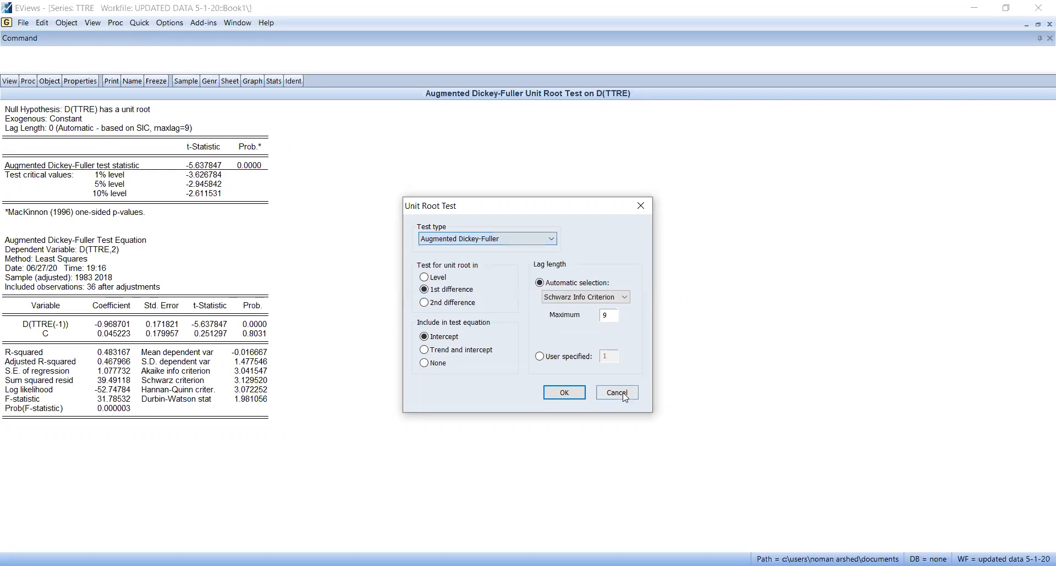
click(625, 396)
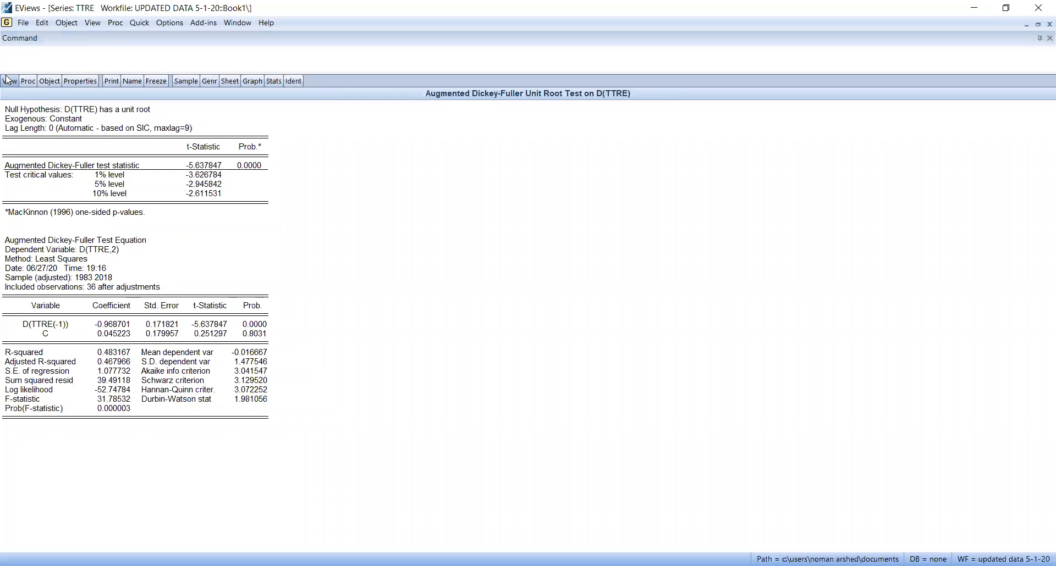
- Run a breakpoint unit root test on TTRE at level with intercept, innovation outlier break, Dickey-Fuller min-t selection and Schwarz criterion with 9 maximum lags
click(8, 80)
click(47, 195)
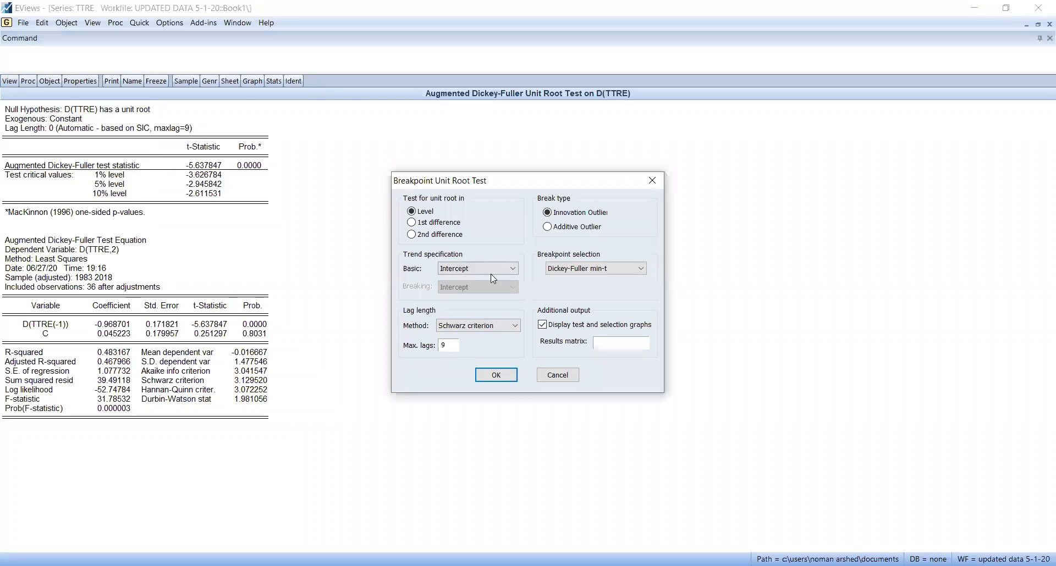
click(493, 379)
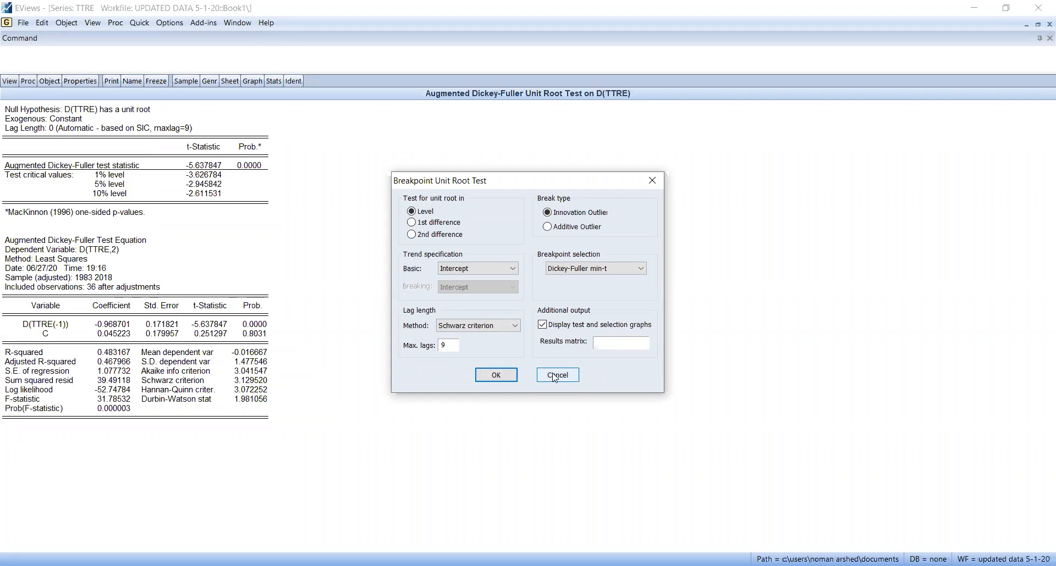
click(488, 377)
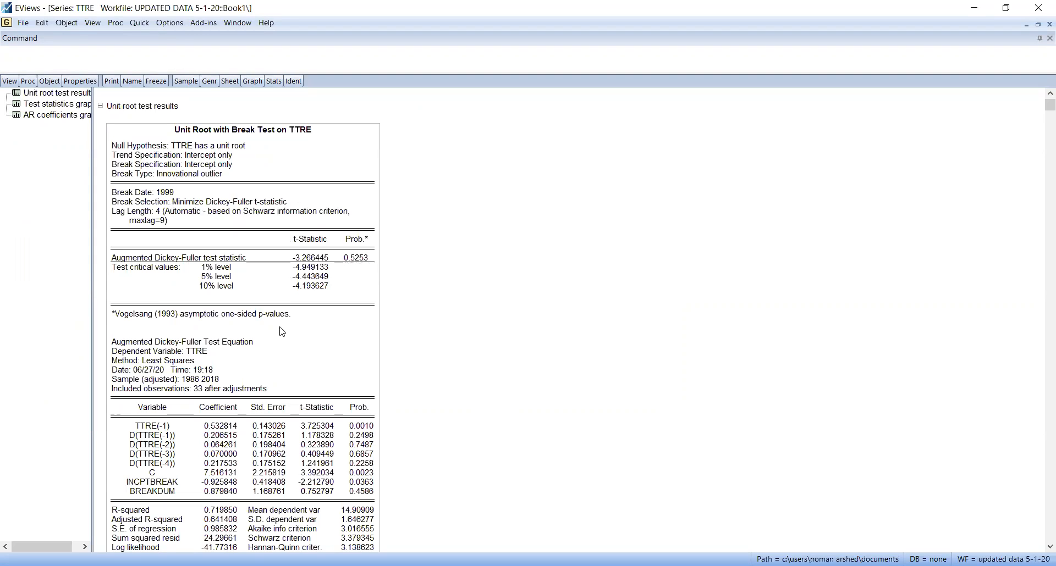
- Read through the breakpoint test output for TTRE and close the series, keeping the workfile open
scroll(334, 375, down, 2)
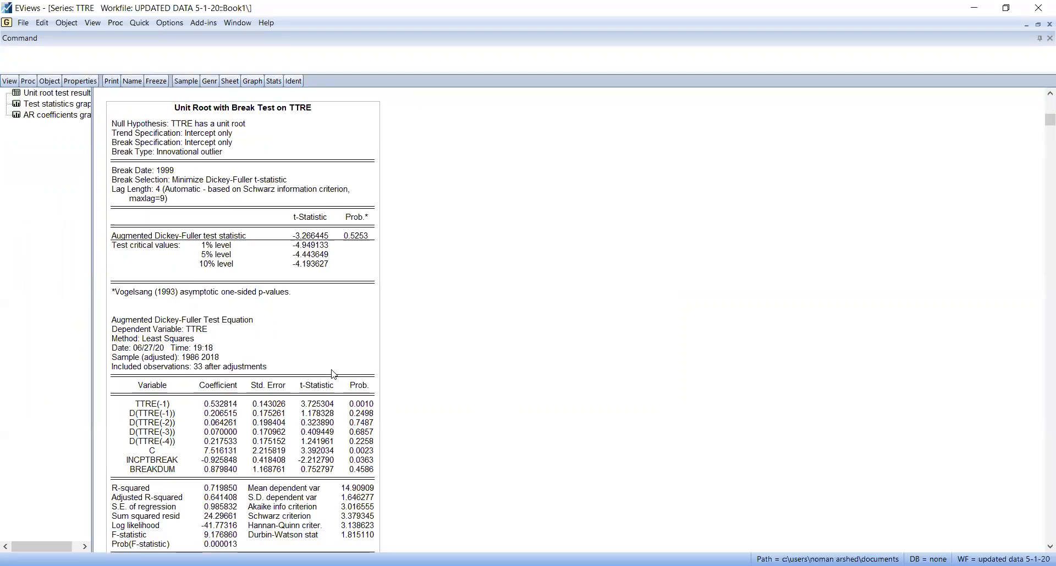
scroll(334, 374, down, 3)
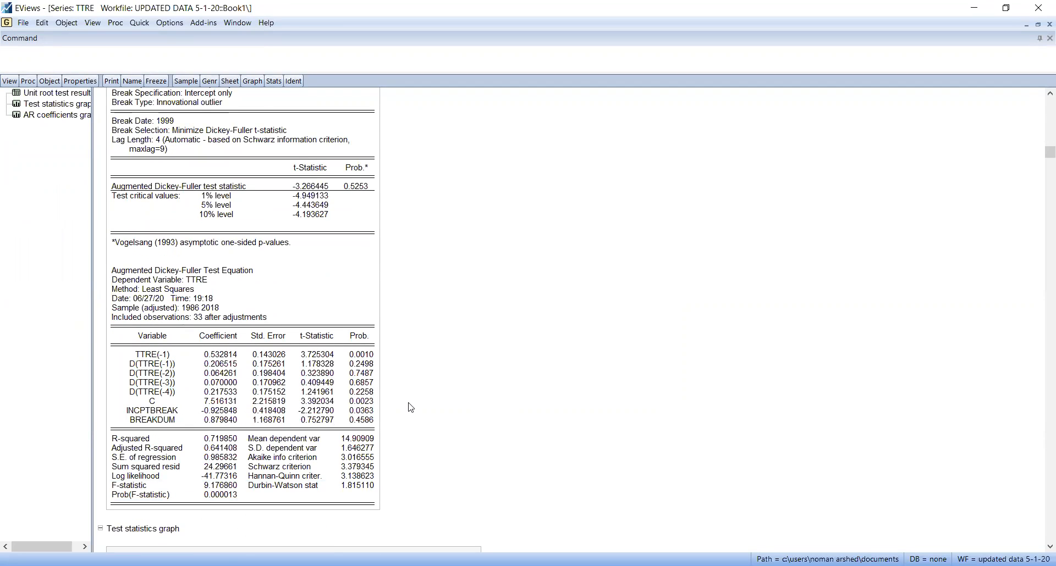
scroll(411, 407, up, 2)
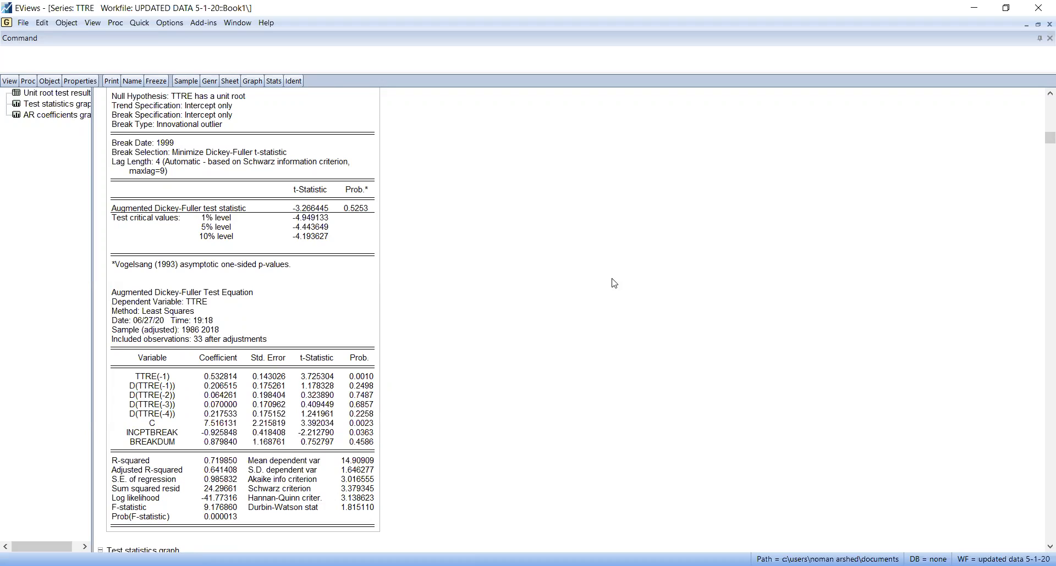
click(1041, 28)
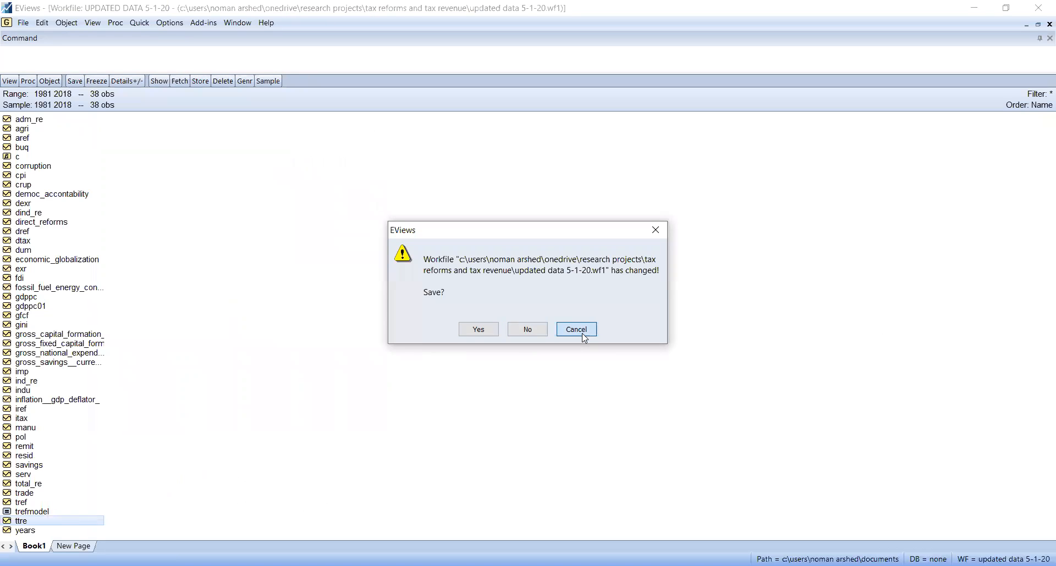
click(584, 336)
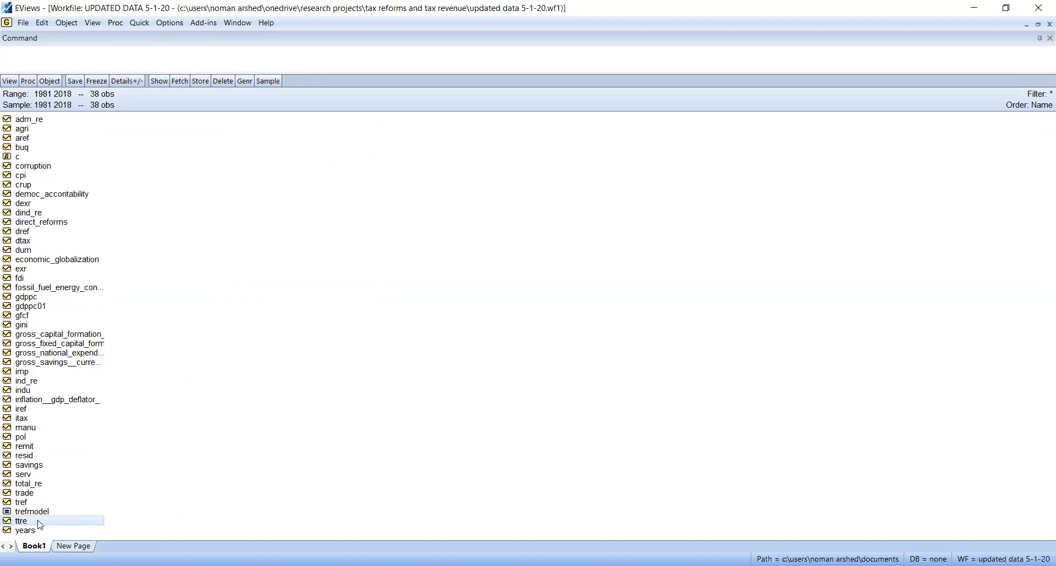
ctrl+click(28, 503)
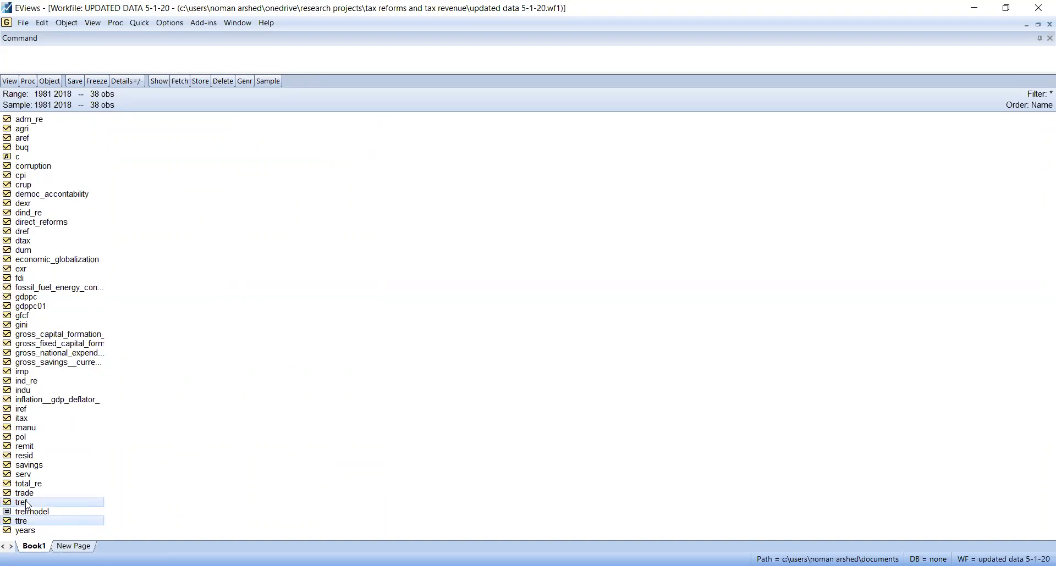
ctrl+click(28, 493)
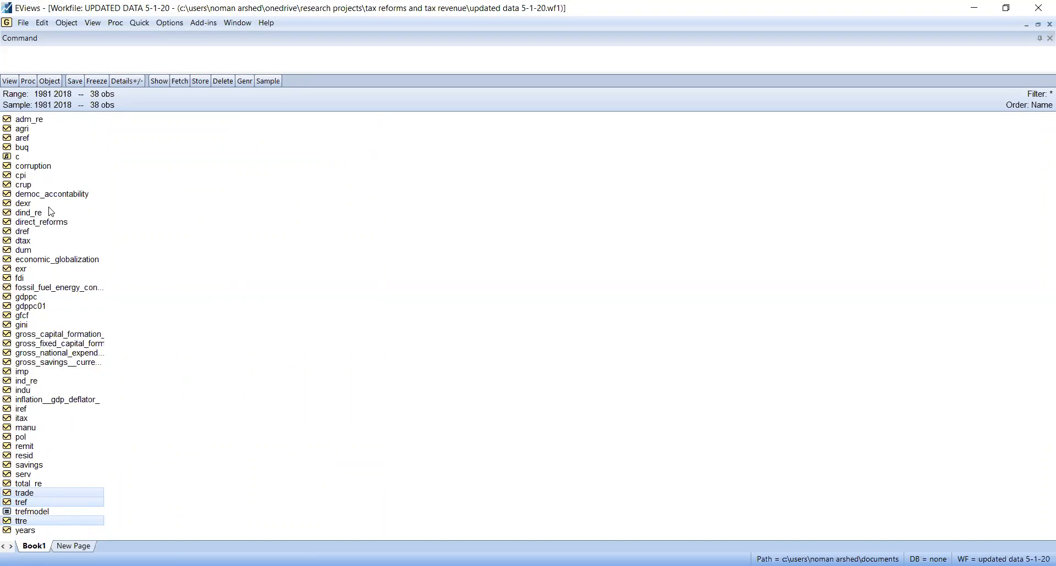
ctrl+click(27, 316)
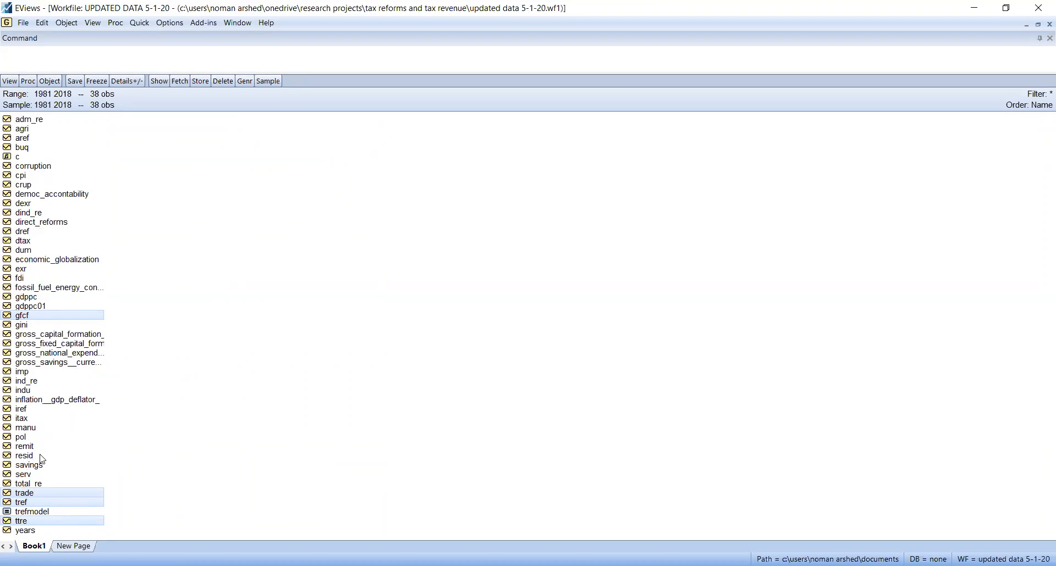
click(21, 439)
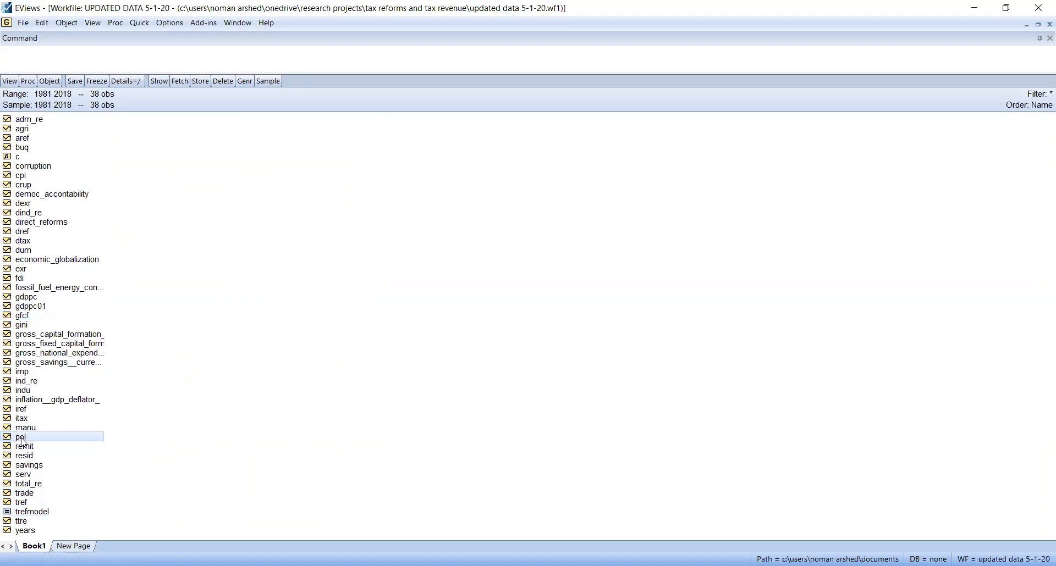
- Open the series ttre, tref, pol, trade and gfcf, in that order, together as a group
click(20, 521)
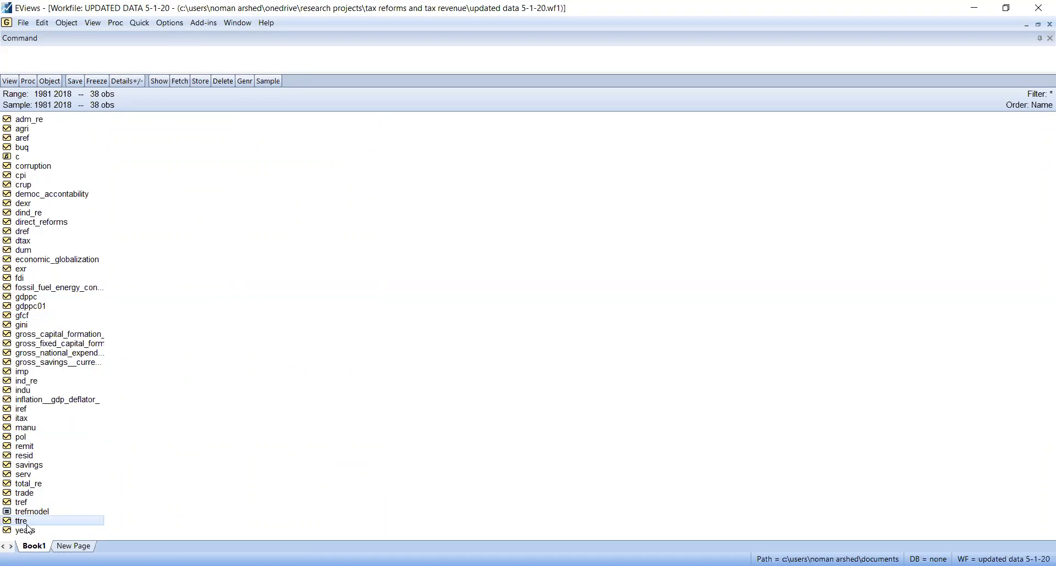
ctrl+click(22, 503)
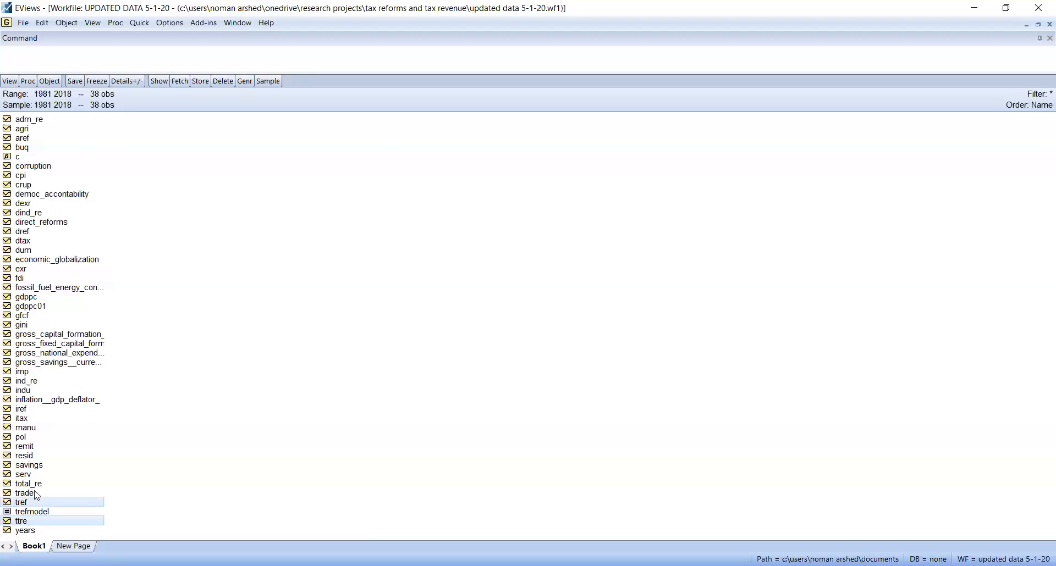
ctrl+click(23, 438)
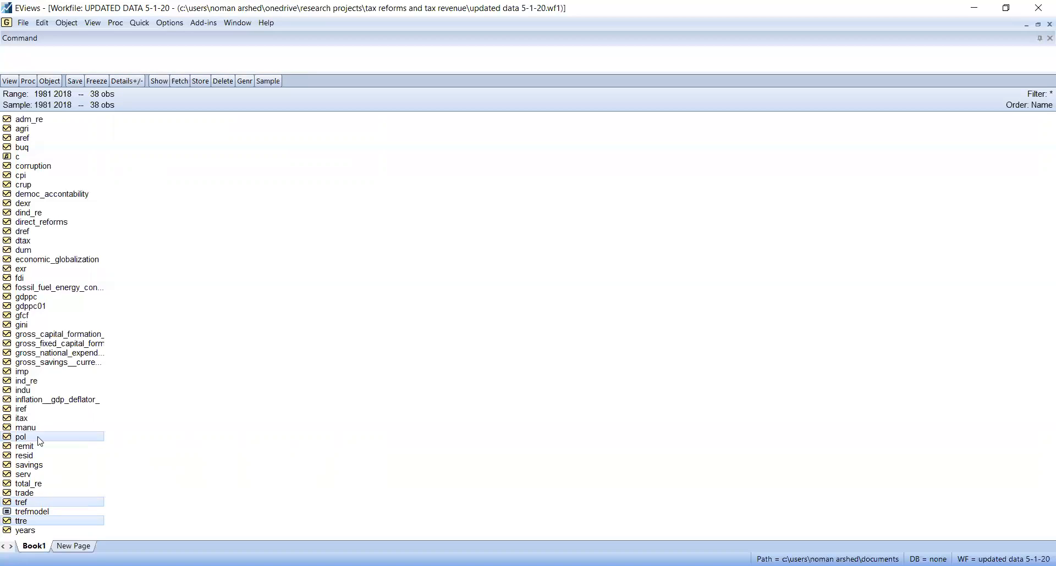
ctrl+click(29, 495)
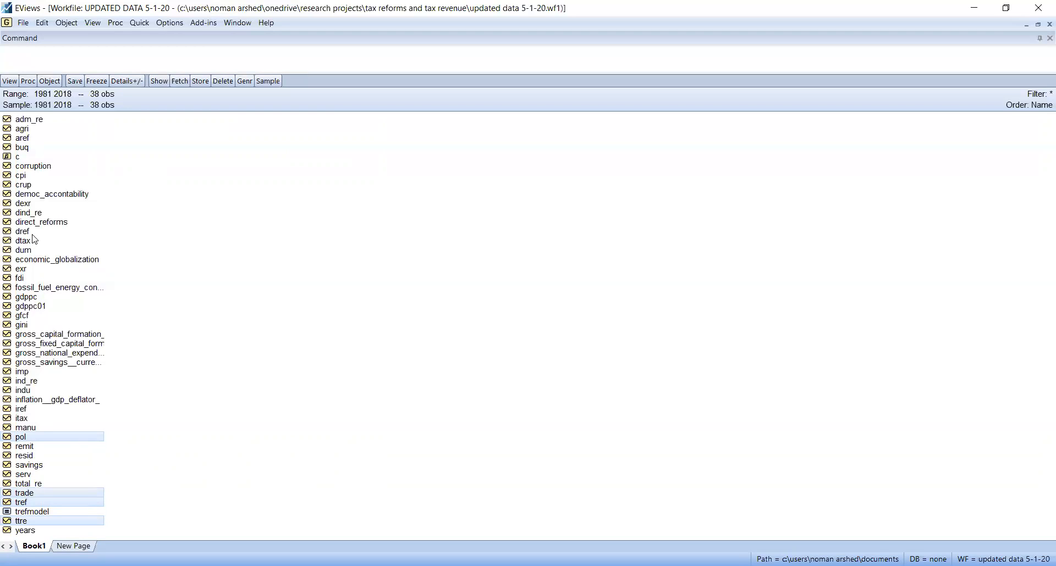
ctrl+click(28, 317)
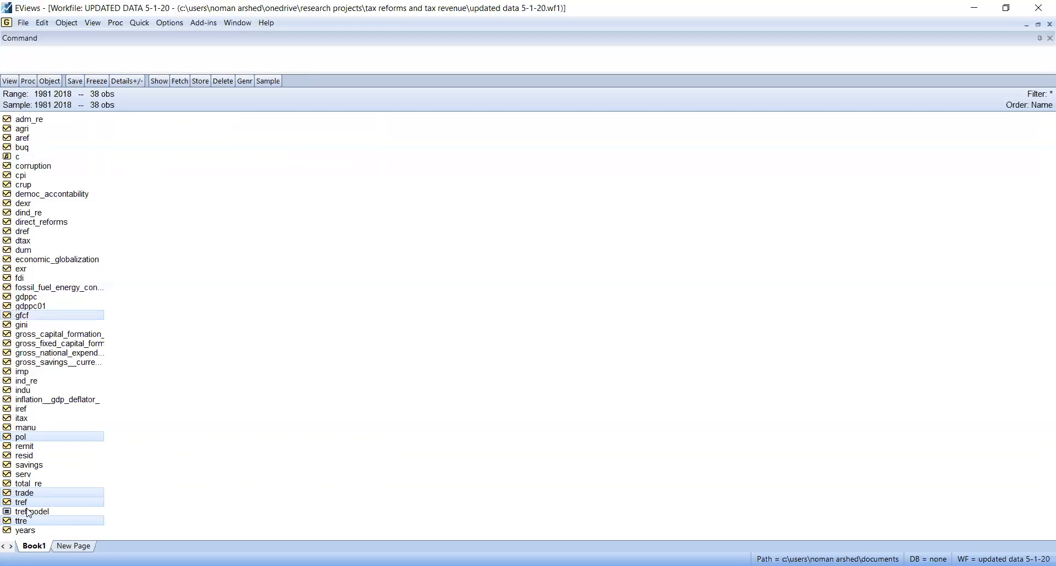
right_click(61, 437)
mouse_move(154, 254)
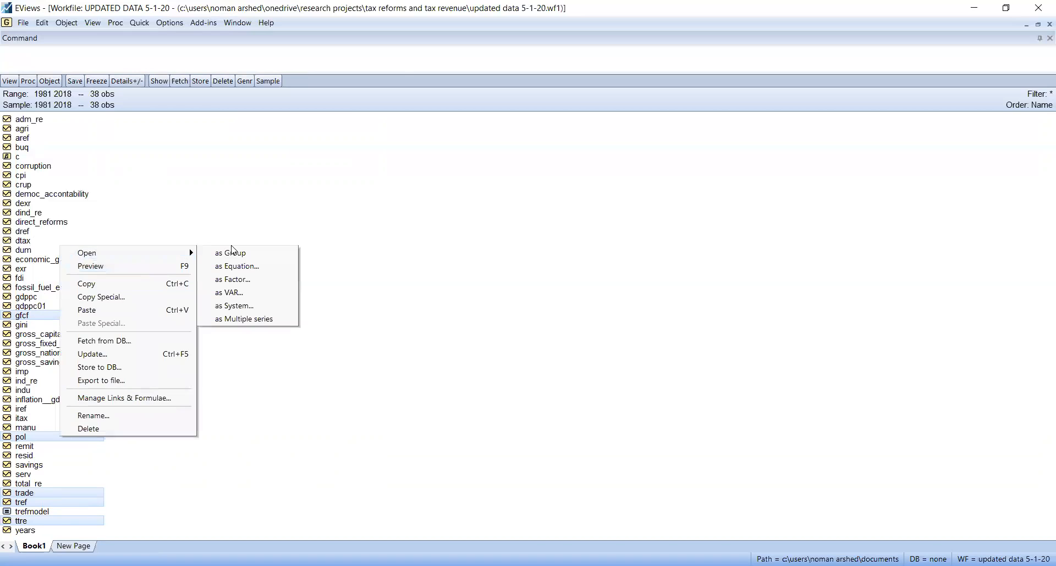
click(235, 253)
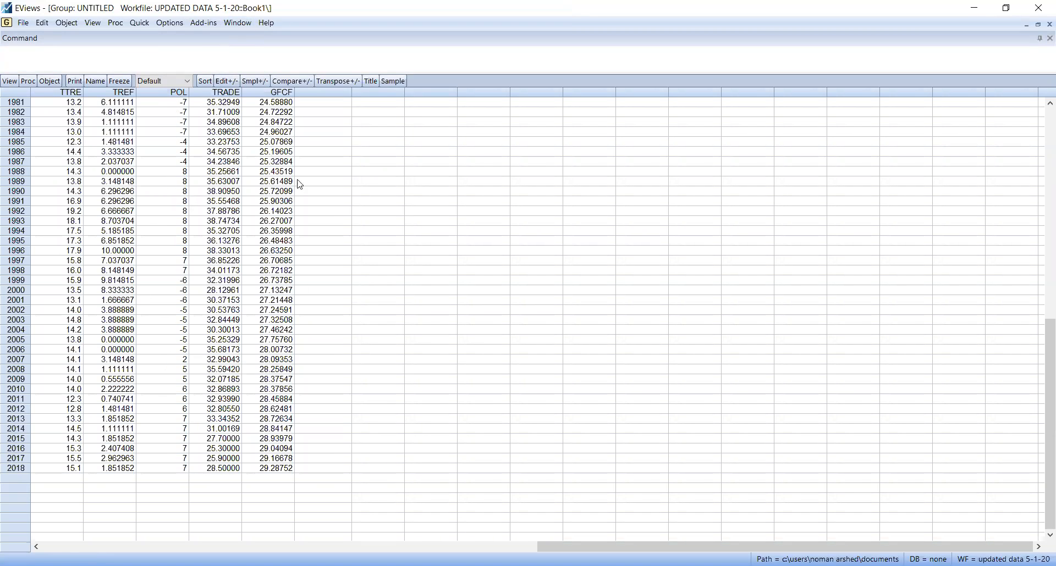
- Check the analyses offered for the group, close it and delete the untitled group
click(10, 80)
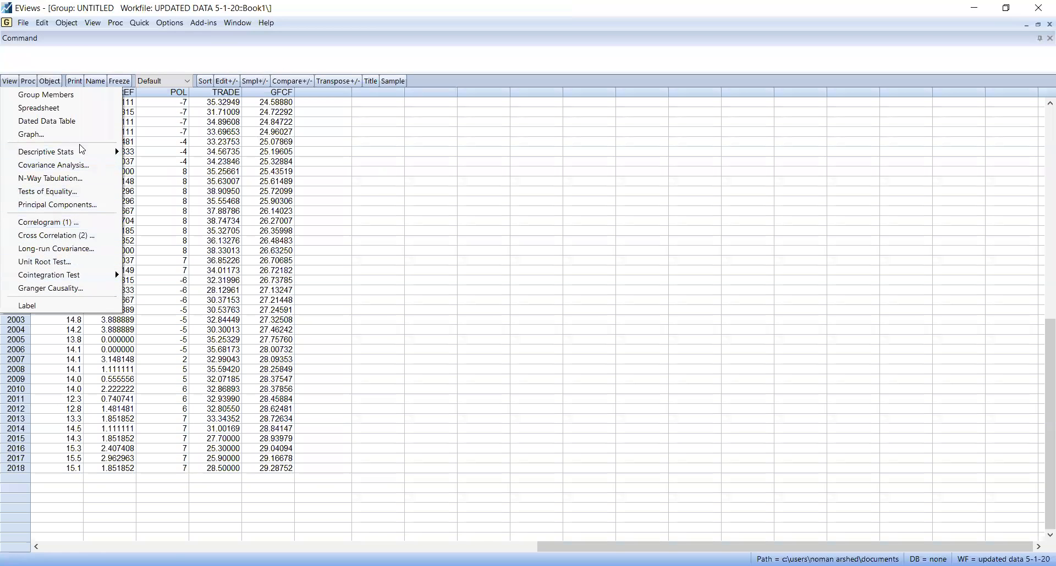
click(551, 252)
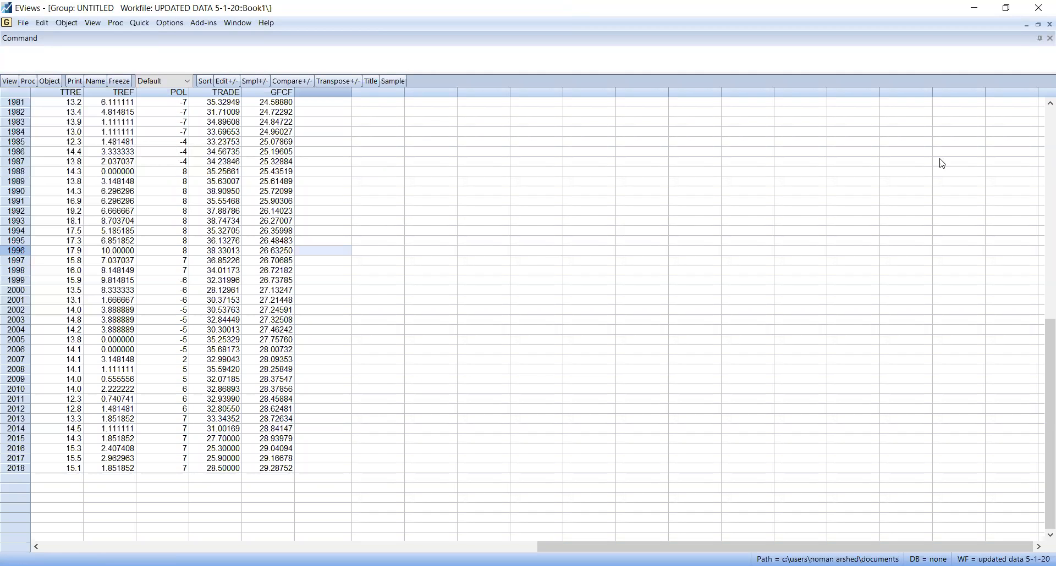
click(1042, 28)
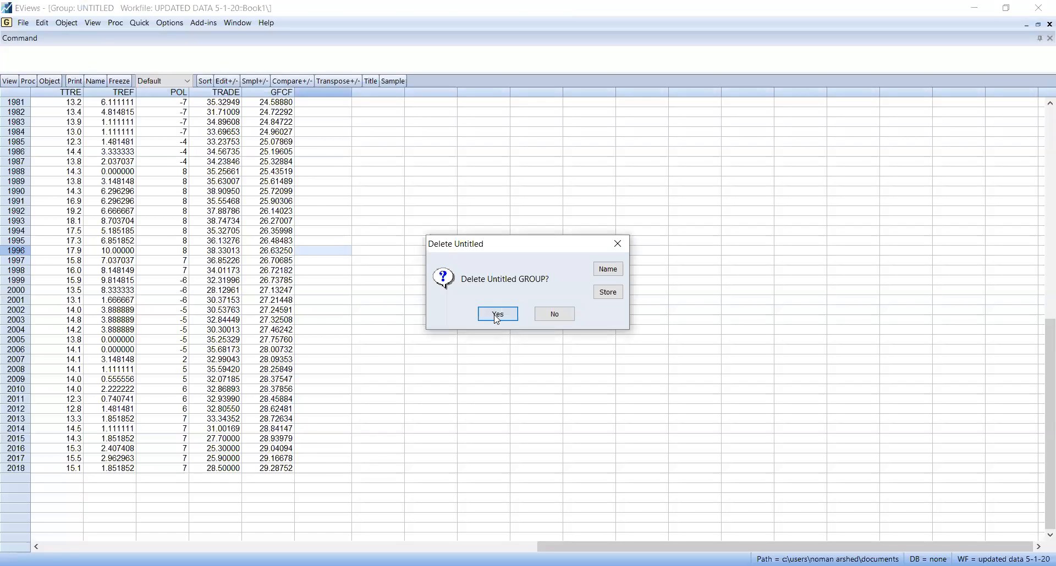
click(498, 315)
- Estimate an unrestricted VAR of ttre, tref, pol, trade and gfcf with lag intervals 1 2, exogenous c and sample 1981 2018
right_click(70, 315)
mouse_move(167, 322)
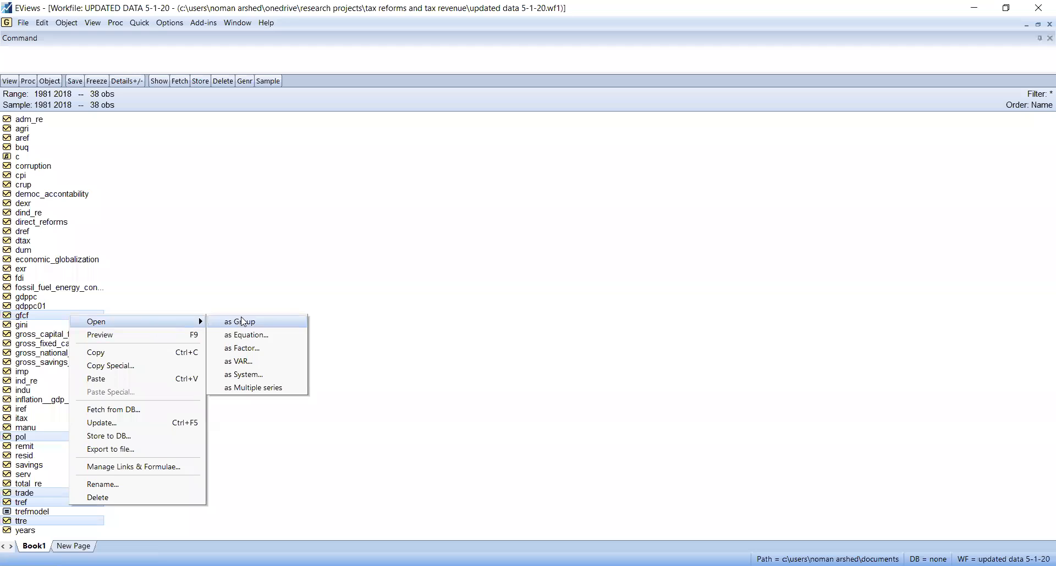
click(255, 361)
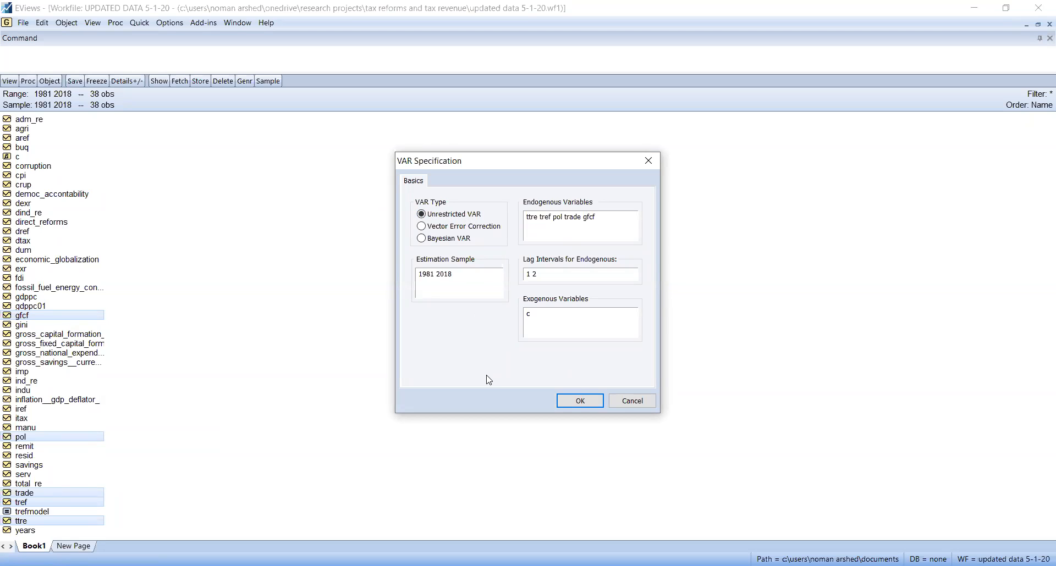
click(569, 403)
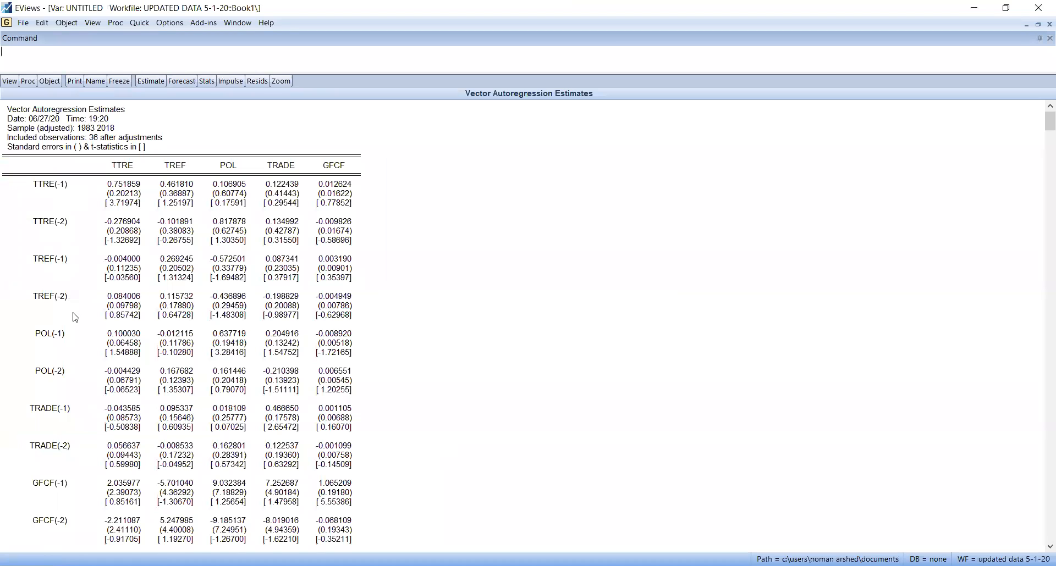
scroll(71, 385, down, 1)
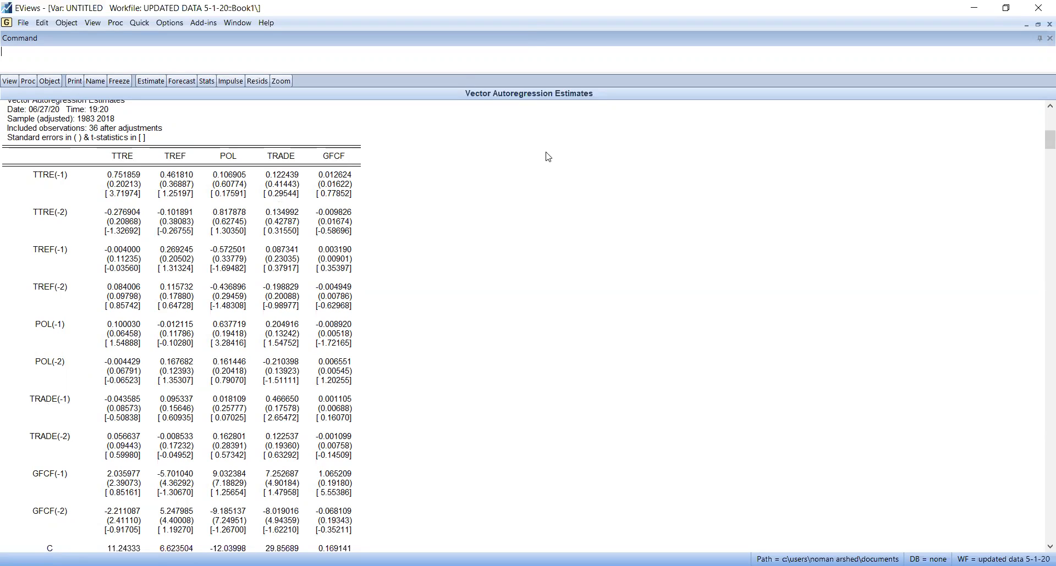
- Annotate the screen beside the VAR estimates with "This model is VAR as V is for vector where 4 equations are treated simultaenously"
key(alt+Tab)
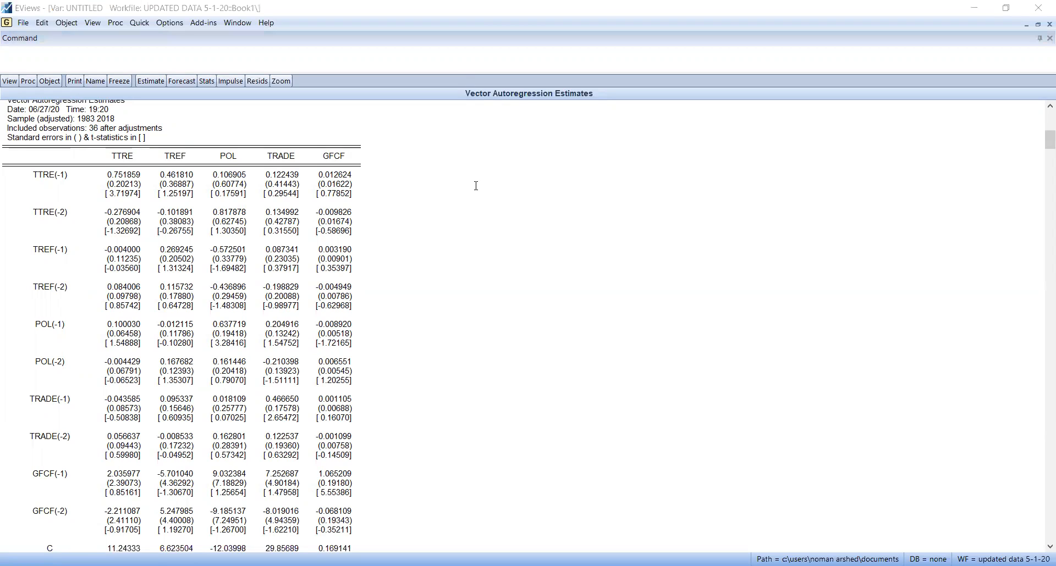
click(476, 186)
text(This model is V)
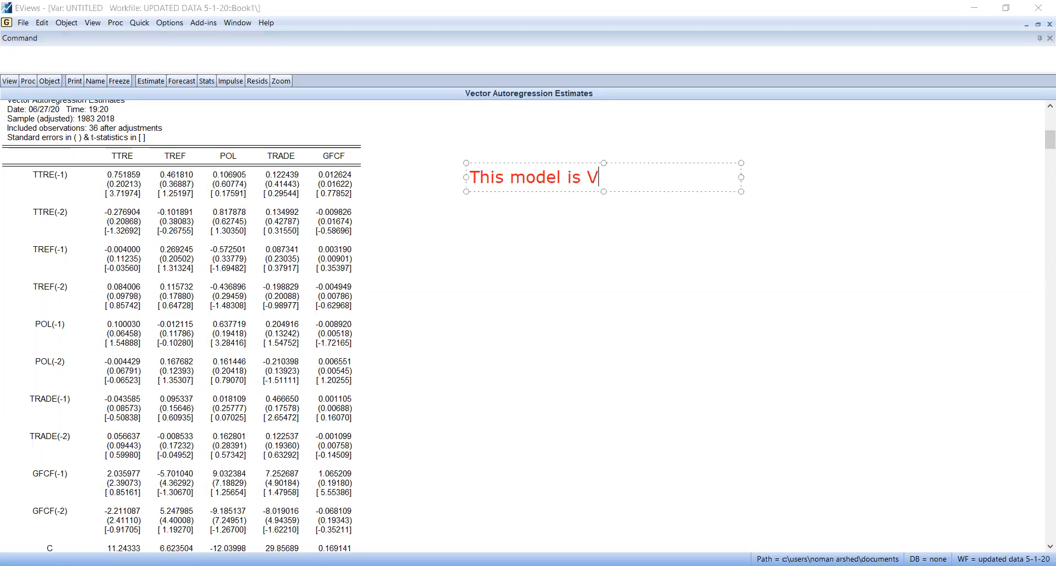
text(AR as)
key(Return)
text(V is vfor)
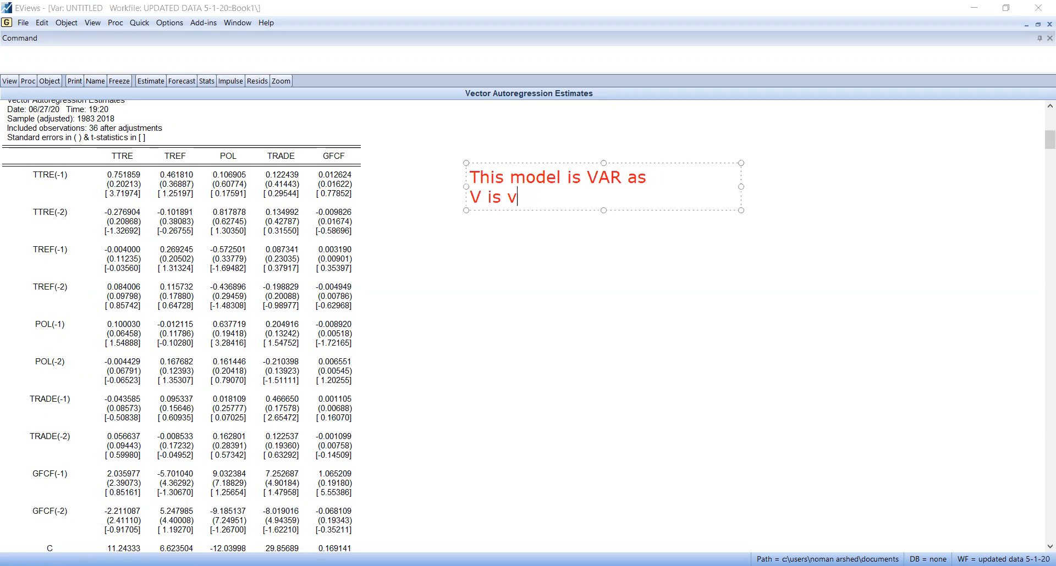
key(BackSpace)
key(BackSpace)
key(BackSpace)
key(BackSpace)
text(for vector where )
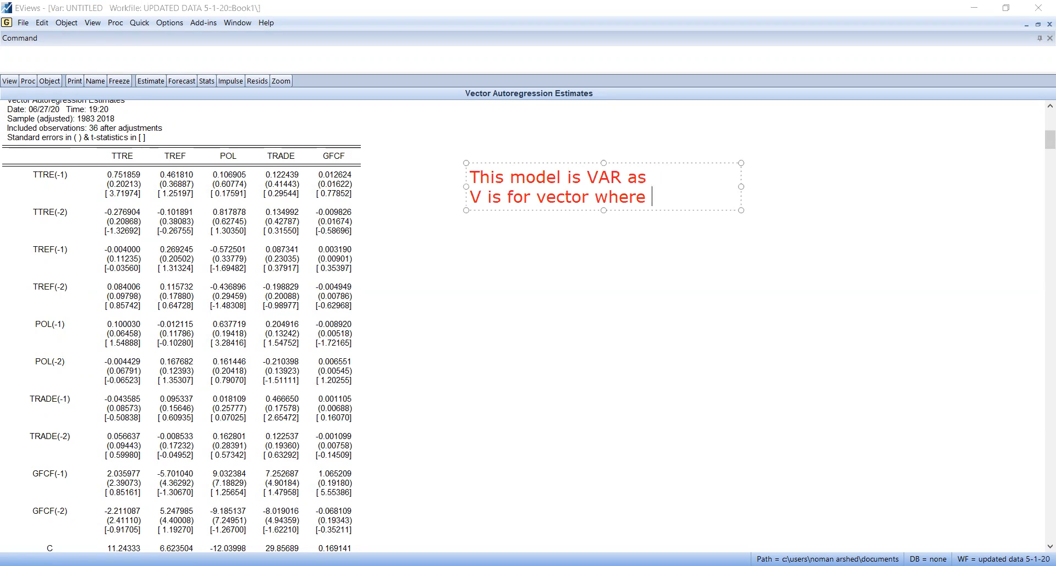
text(4 equatio)
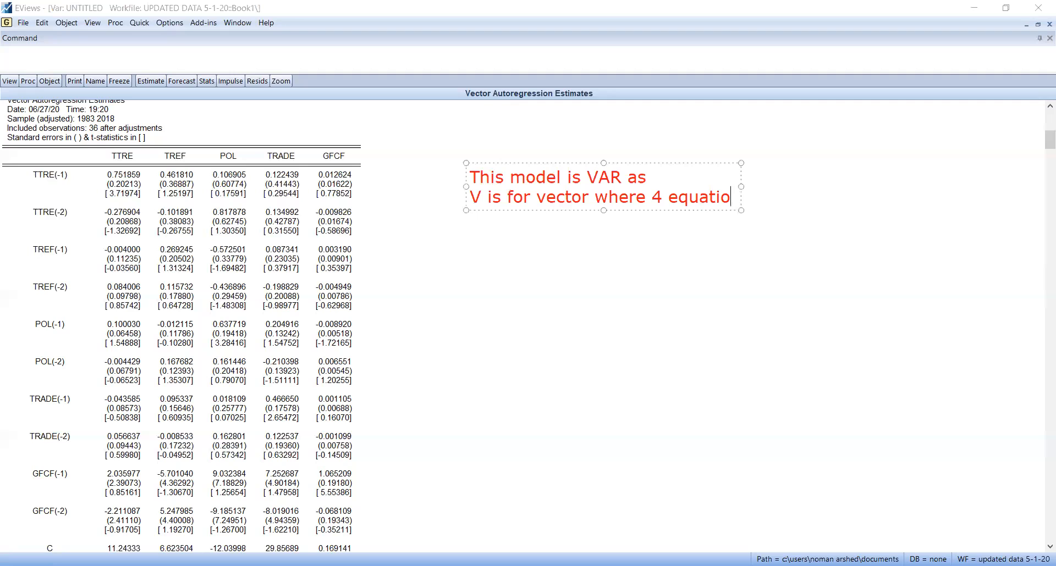
text(ns are trea)
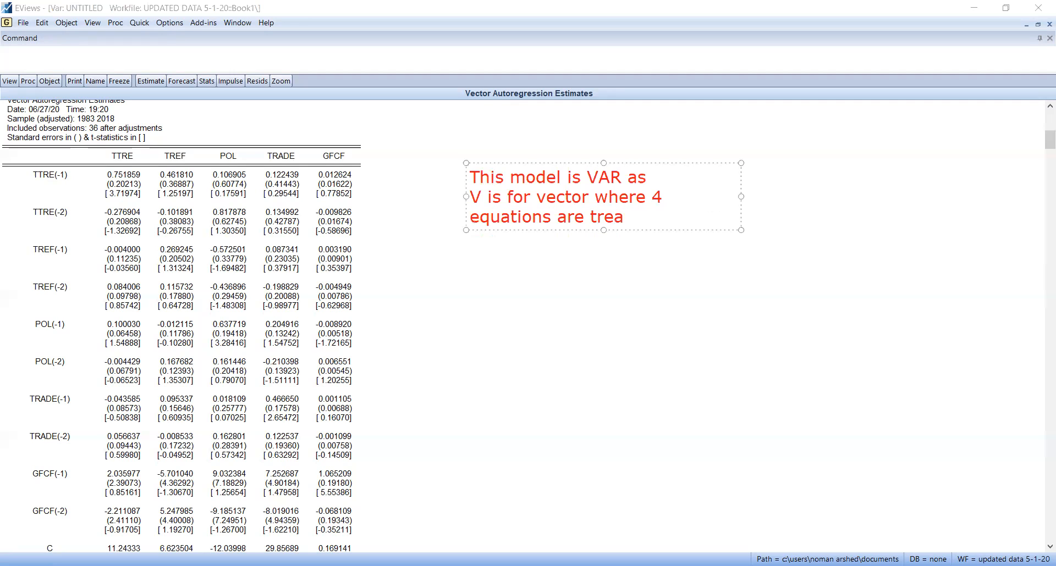
text(ted simult)
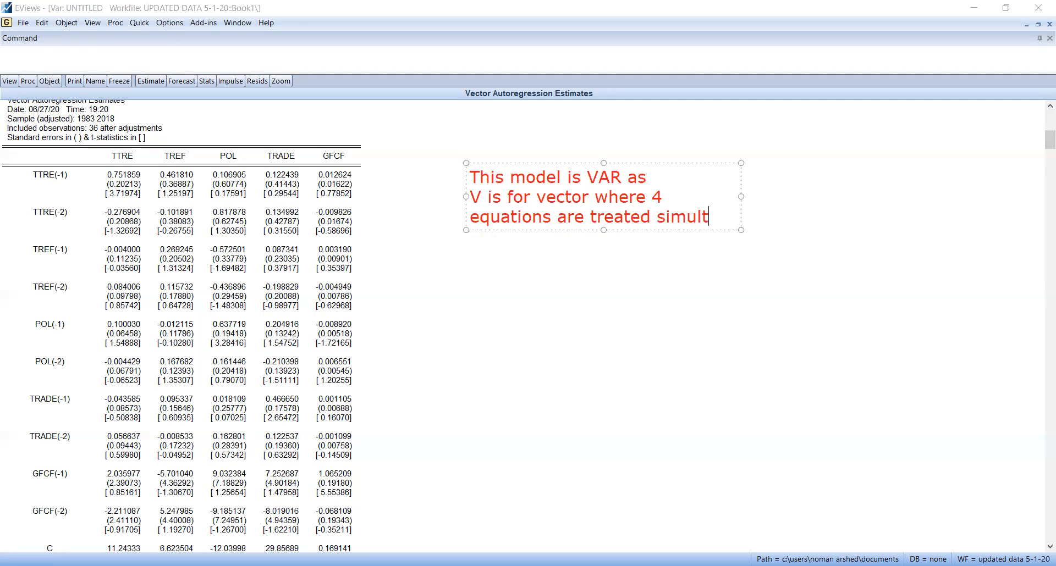
text(aenously)
- Add a new line to the on-screen note reading "AR is autoregressive where all the IVs are in lag form"
key(Return)
text(AR is auto)
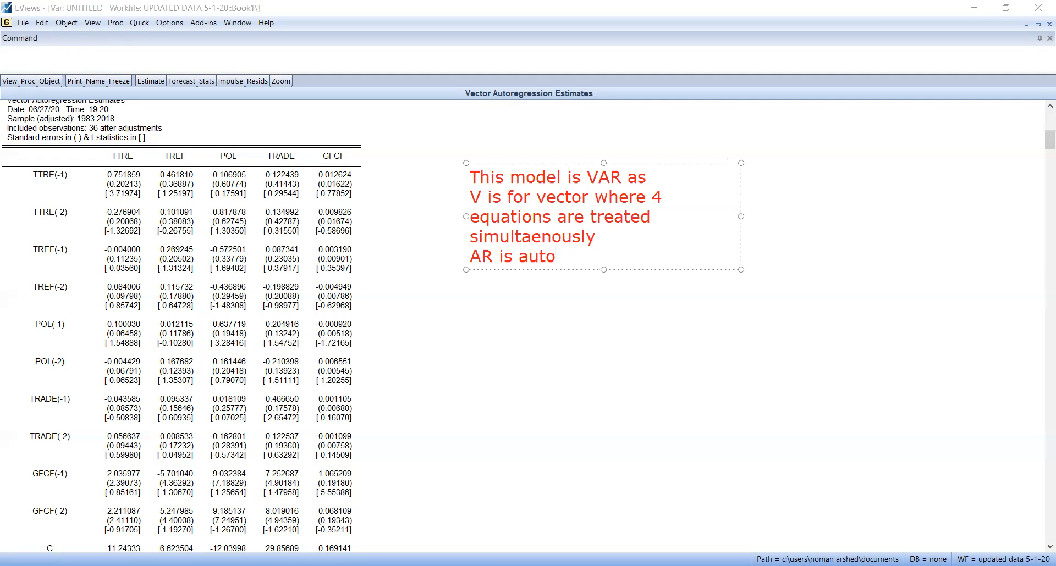
text(regressive whe)
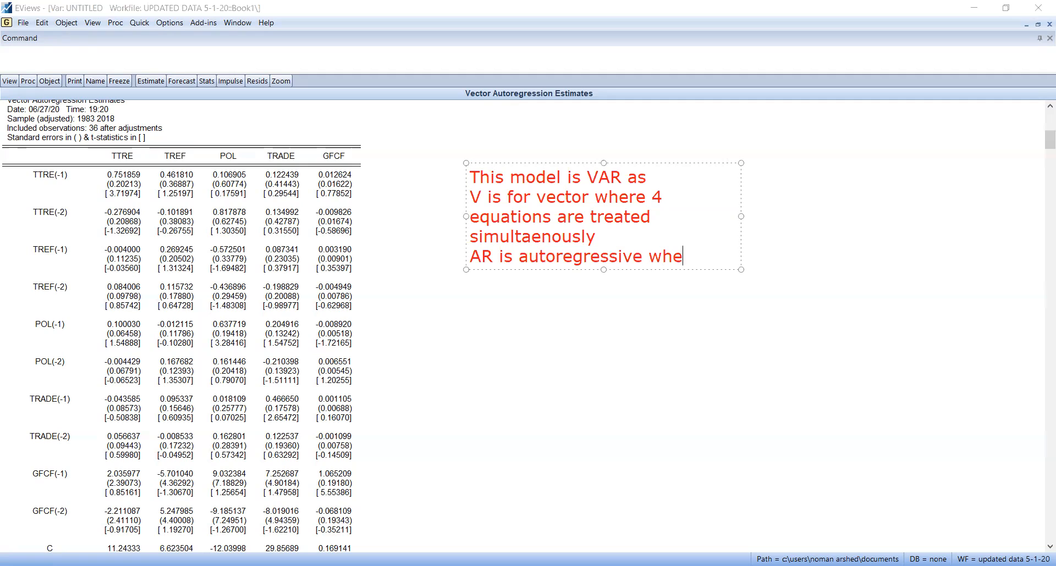
text(re al the)
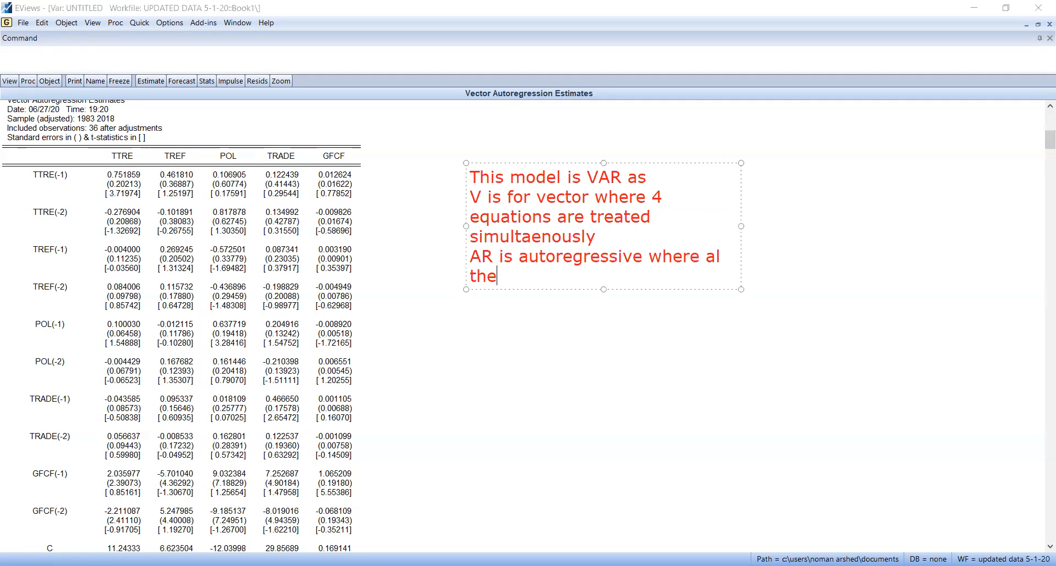
key(BackSpace)
key(BackSpace)
key(BackSpace)
key(BackSpace)
text(l )
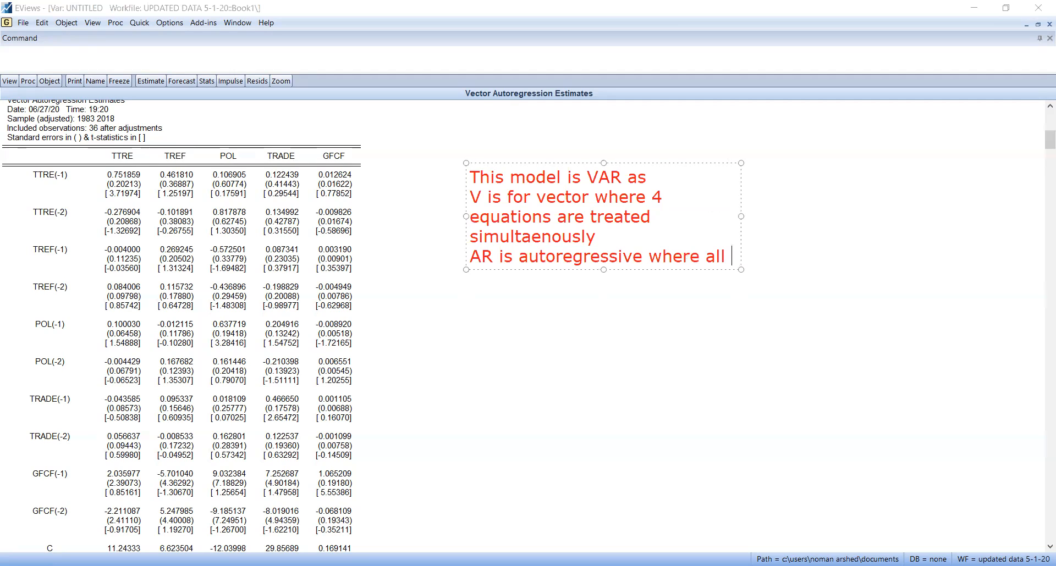
text(the IVs are in lag form)
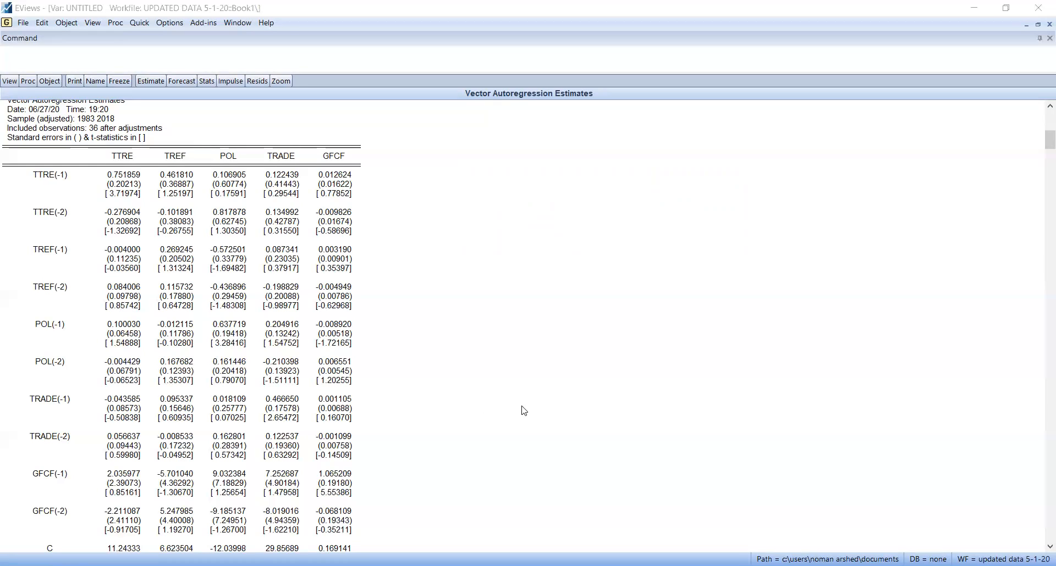
- Run the lag length criteria for the VAR with 4 lags included
click(112, 175)
scroll(112, 175, up, 1)
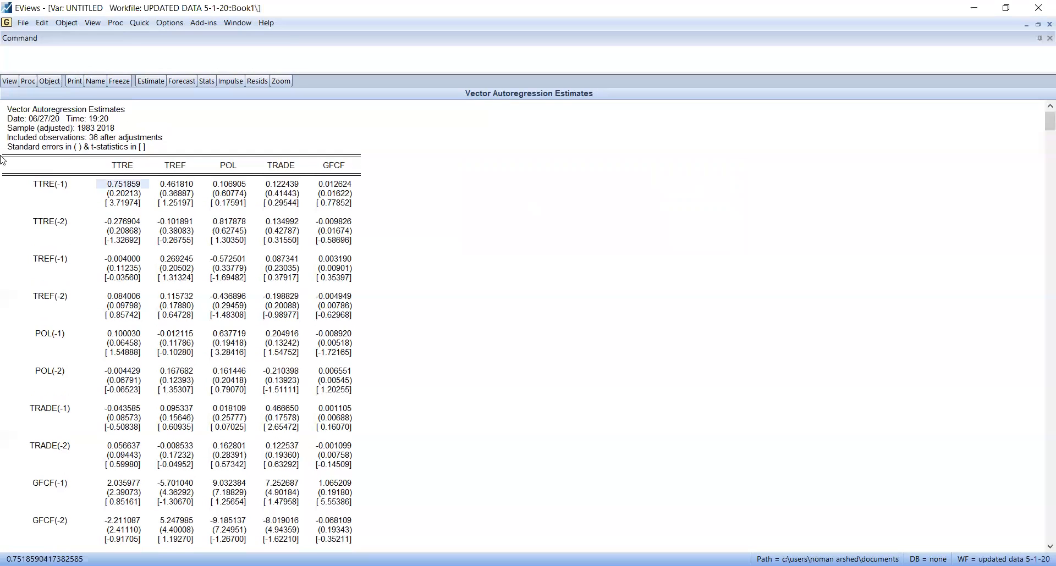
click(11, 82)
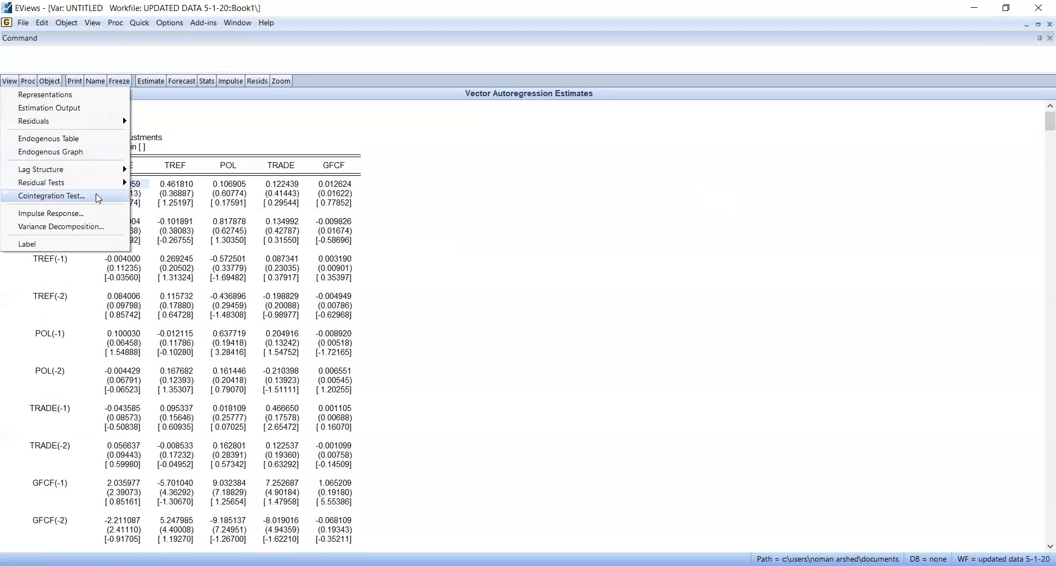
mouse_move(95, 170)
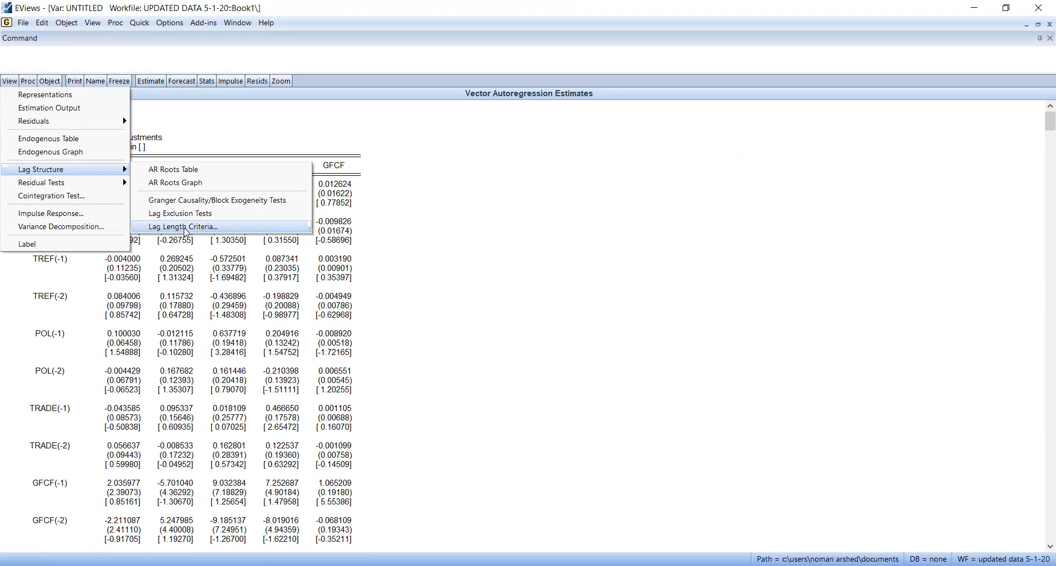
click(185, 228)
click(558, 304)
key(BackSpace)
text(4)
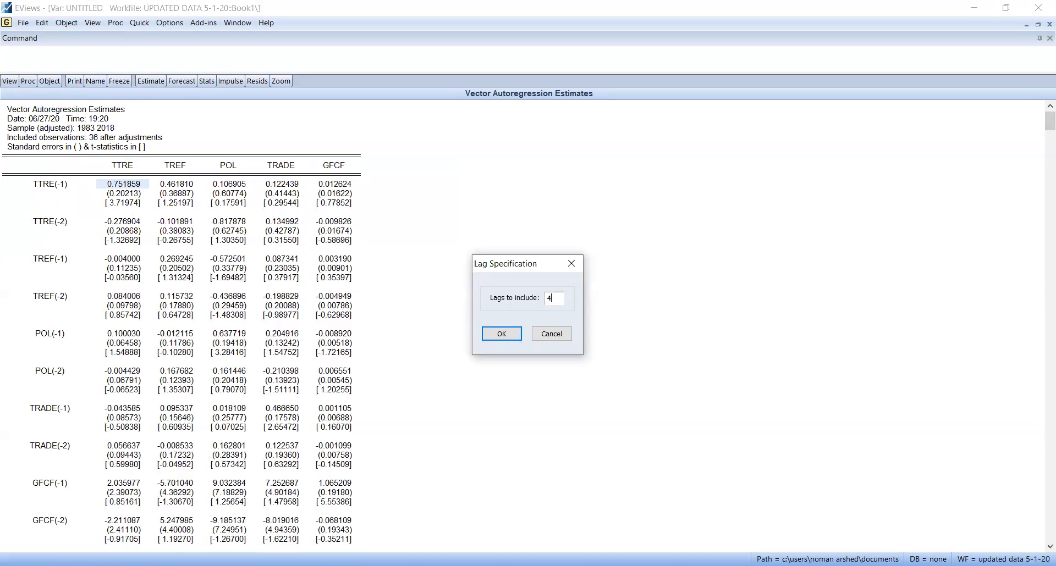
click(499, 338)
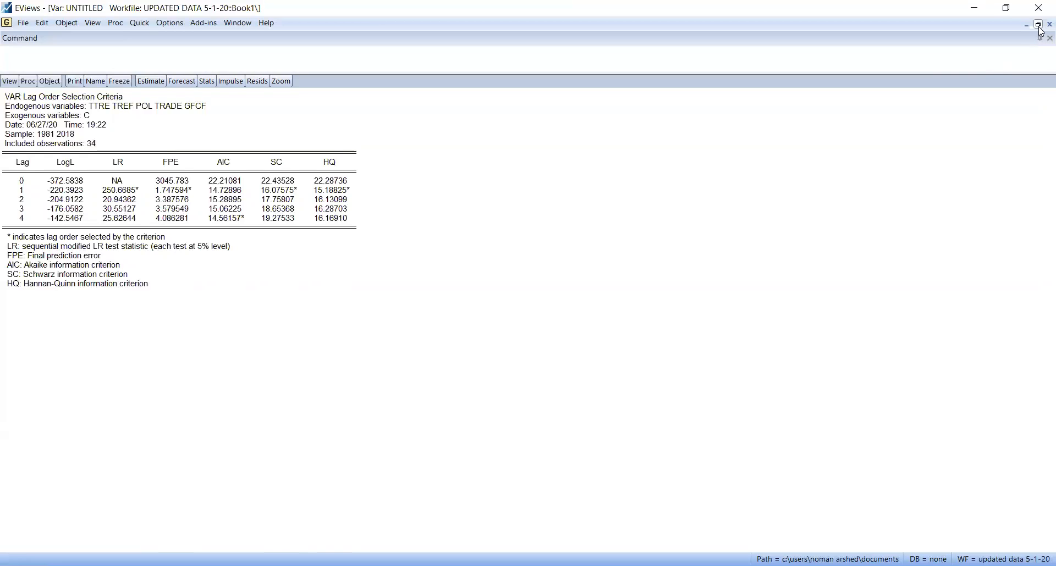
- Start a Johansen cointegration test on the VAR and set its lag intervals to 1 1
click(9, 80)
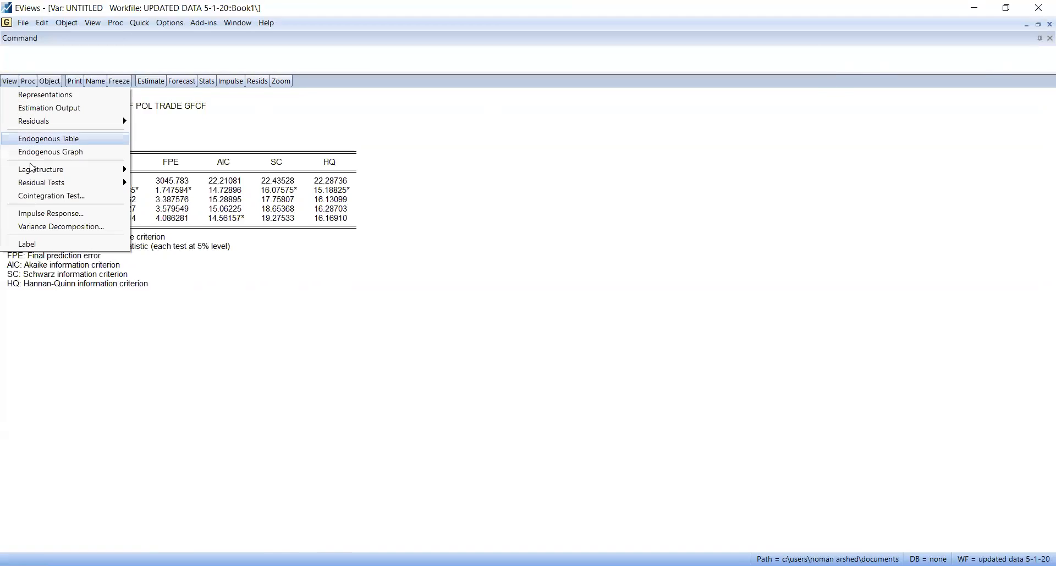
click(88, 203)
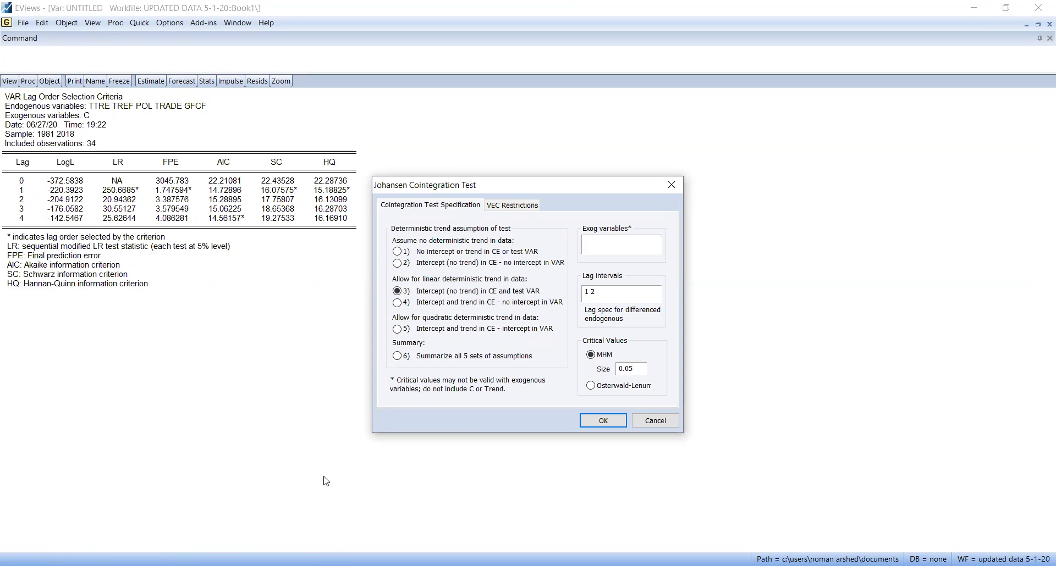
click(604, 300)
key(BackSpace)
text(1)
click(601, 247)
- Annotate the screen with "exogenous variables are those variables which are confirmed not to be explained by the model (any other variable in the model)"
click(737, 156)
text(exogen)
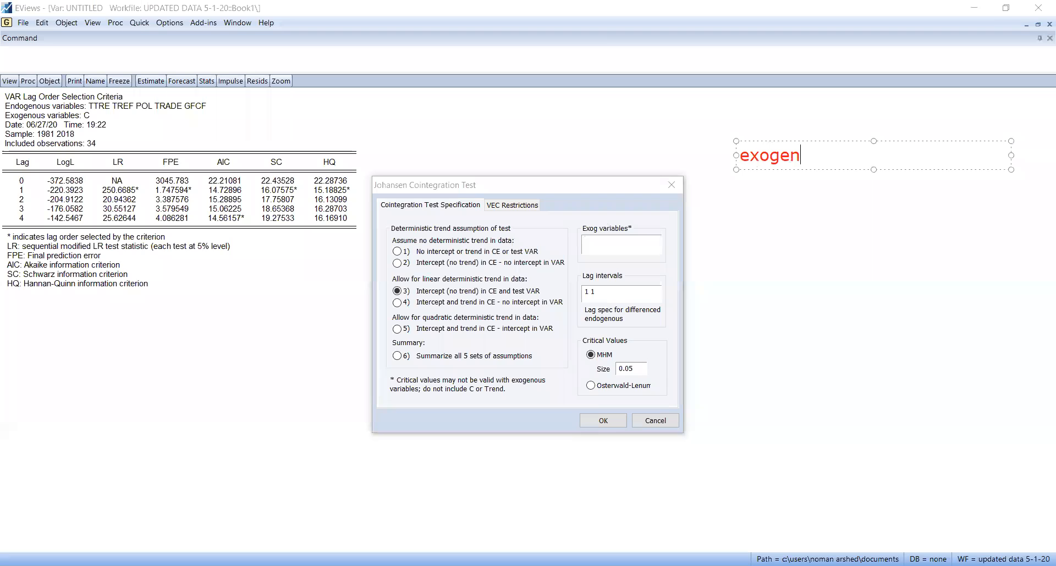
text(ous variables are tho)
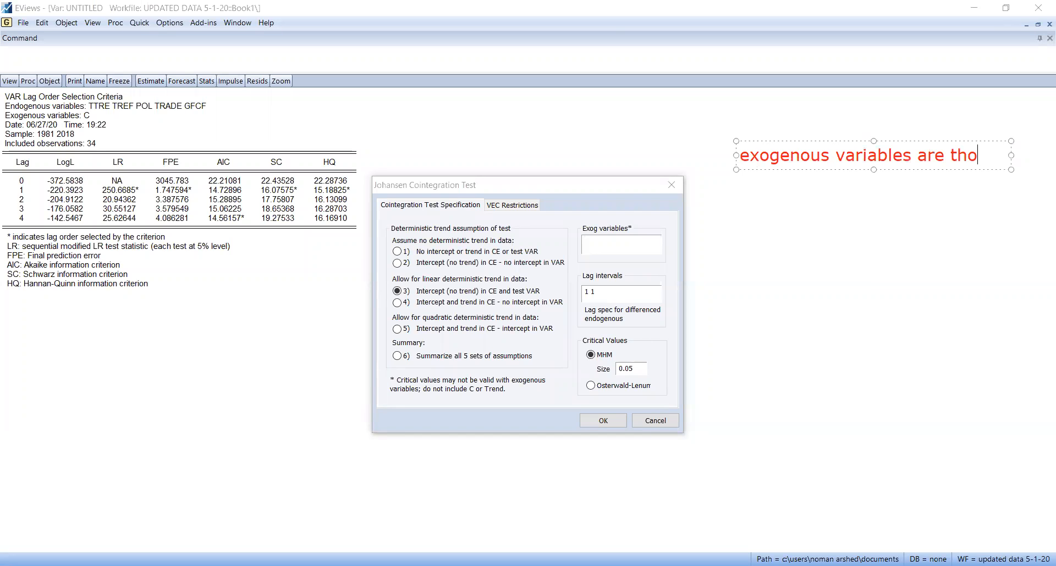
text(se variables which are confir)
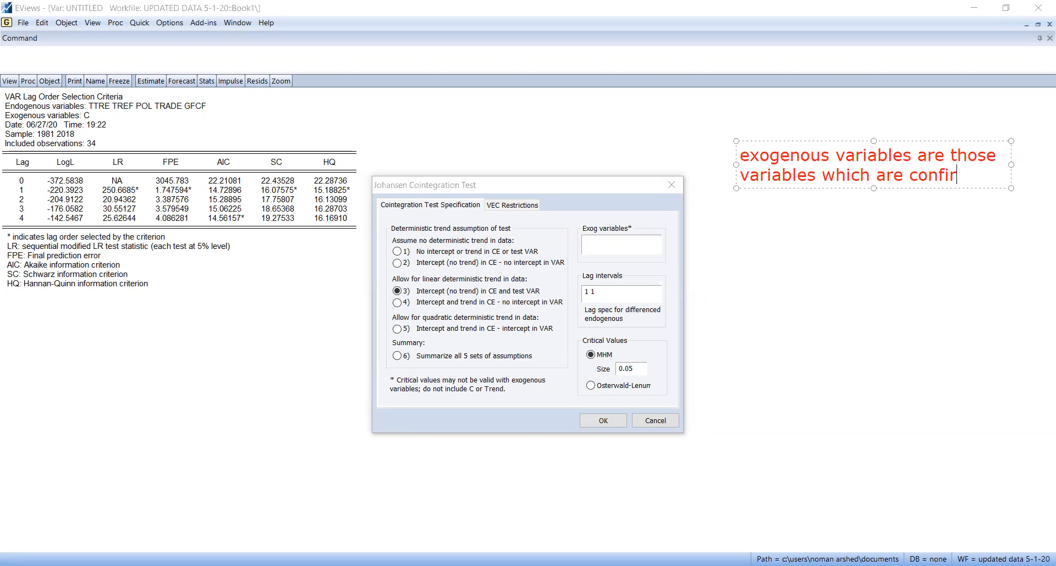
text(med not to)
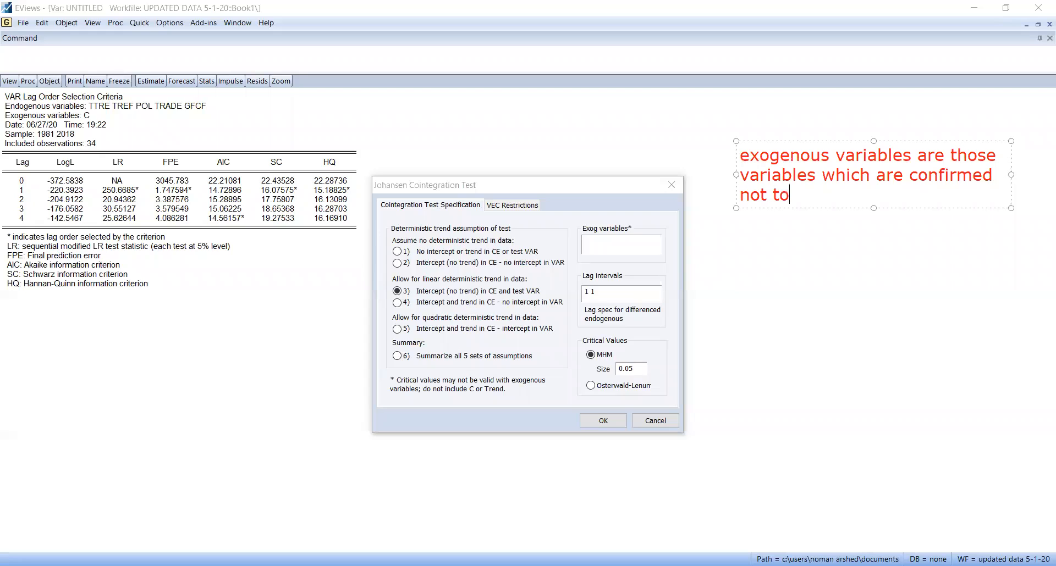
text( be explained by the)
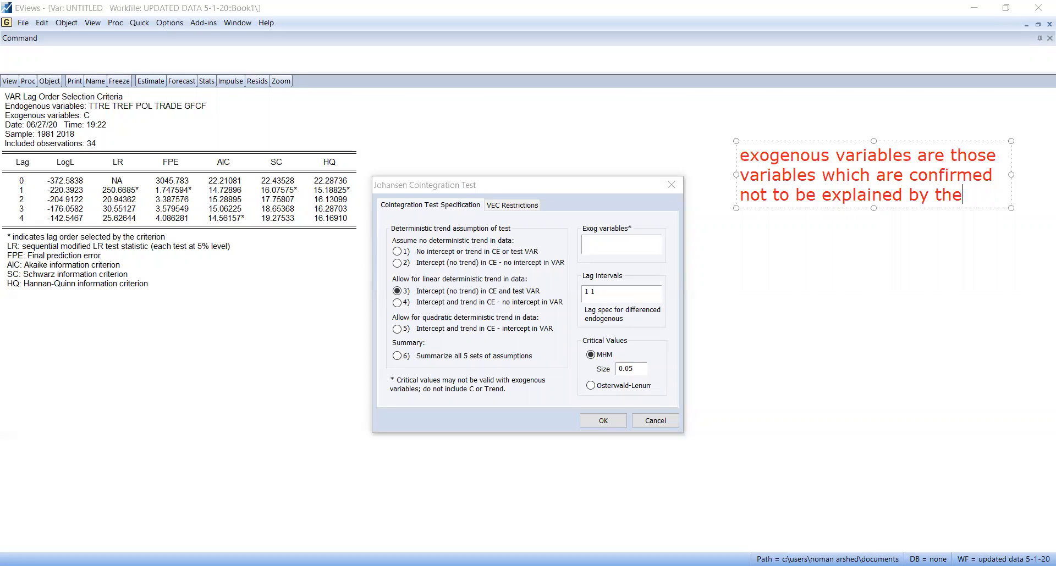
text( model (anot)
key(BackSpace)
key(BackSpace)
text(y o)
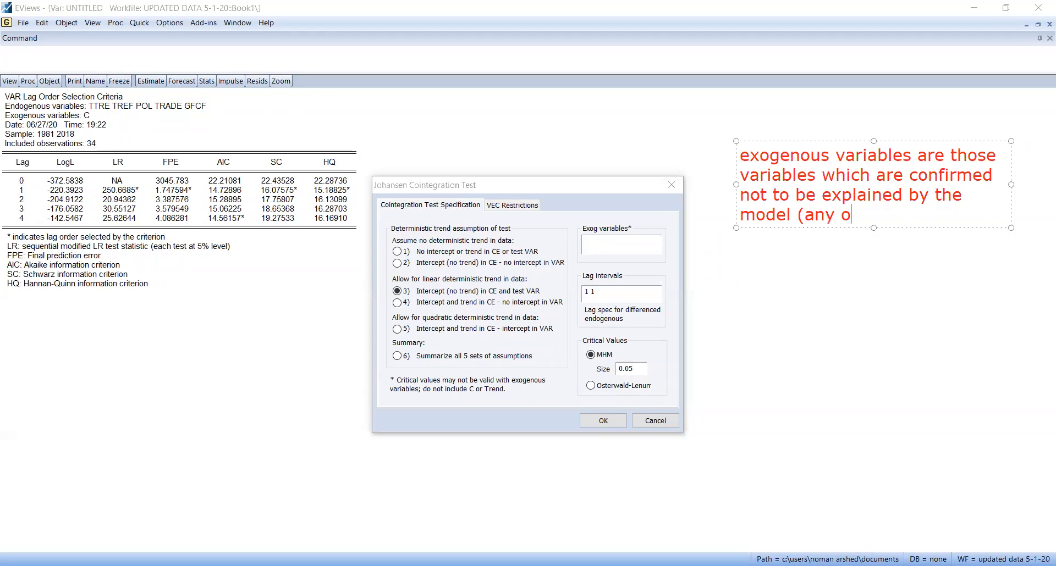
text(ther vairbale in)
key(BackSpace)
key(BackSpace)
key(BackSpace)
key(BackSpace)
key(BackSpace)
key(BackSpace)
key(BackSpace)
key(BackSpace)
text(riable in the model))
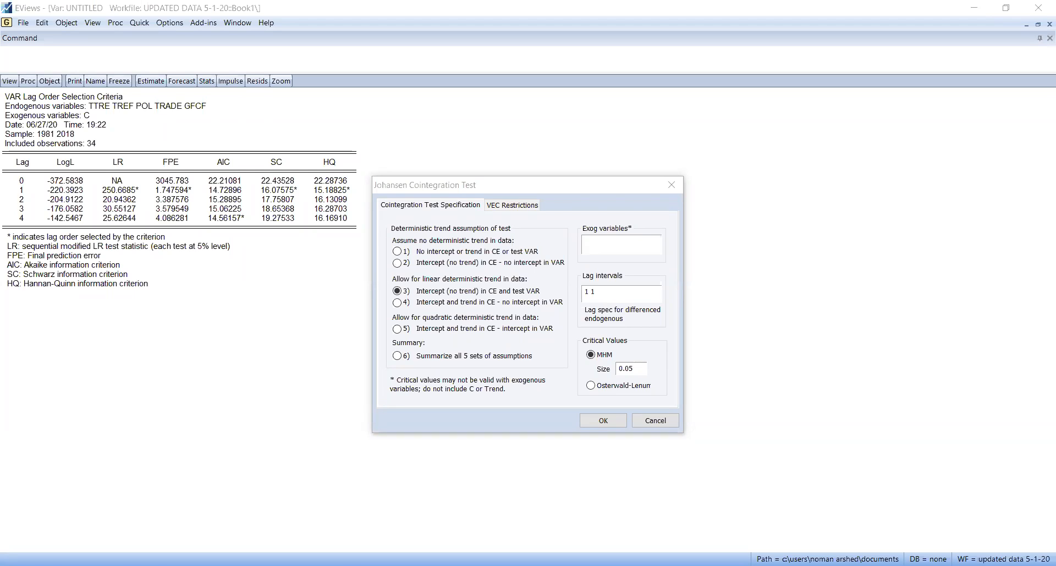
- Cancel the Johansen cointegration test and close the untitled VAR, returning to the workfile
click(663, 422)
click(448, 118)
click(656, 421)
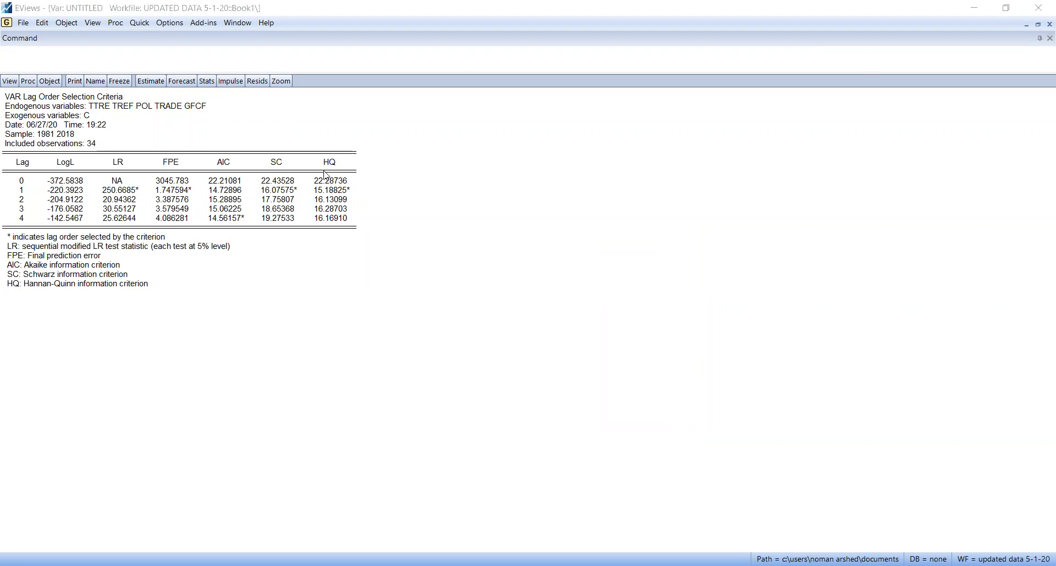
click(1049, 23)
- Estimate a least squares equation of ttre on tref, pol, trade, gfcf and a constant
right_click(43, 319)
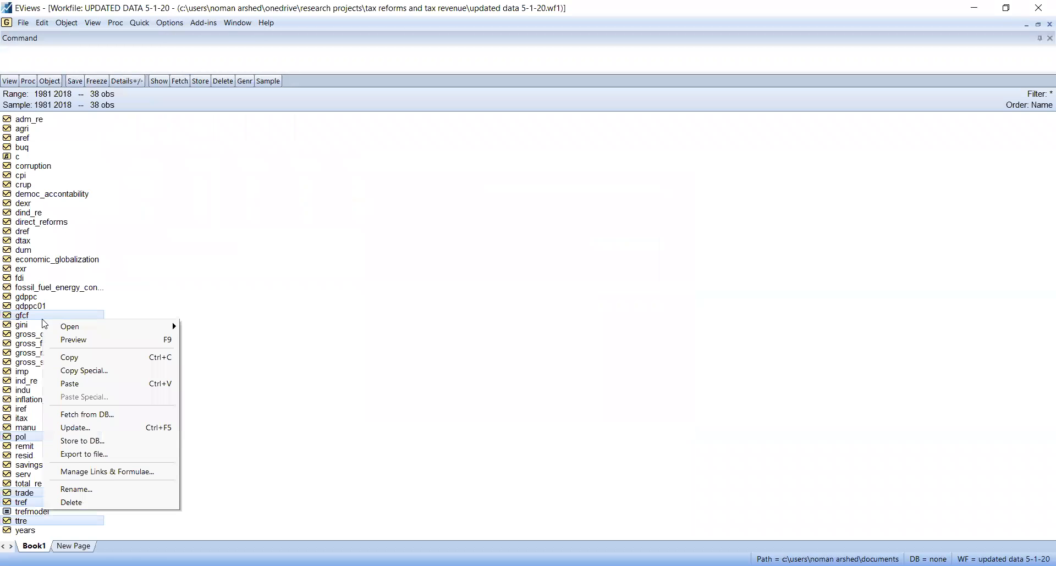
mouse_move(113, 328)
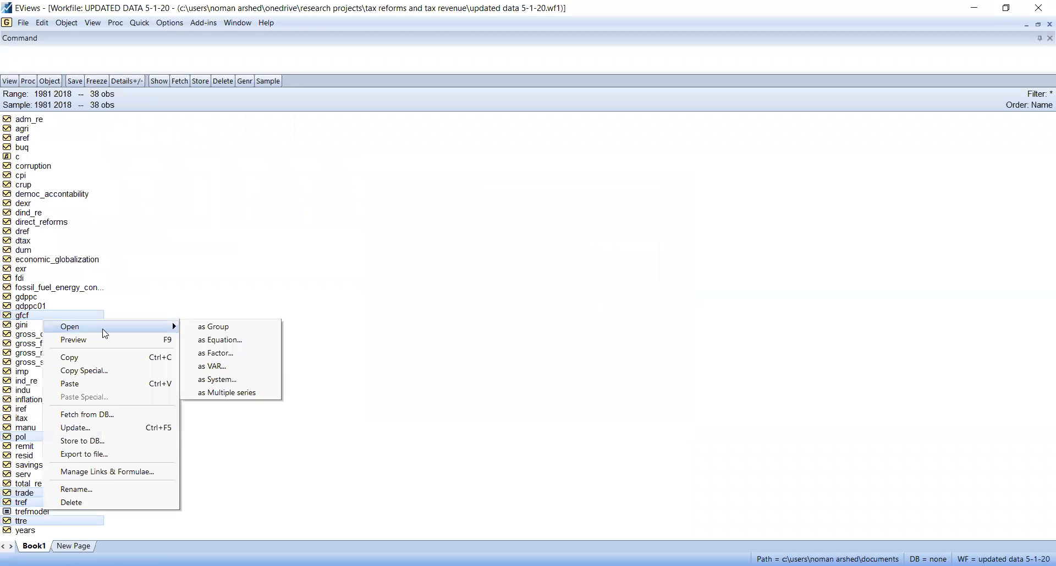
click(228, 341)
click(589, 409)
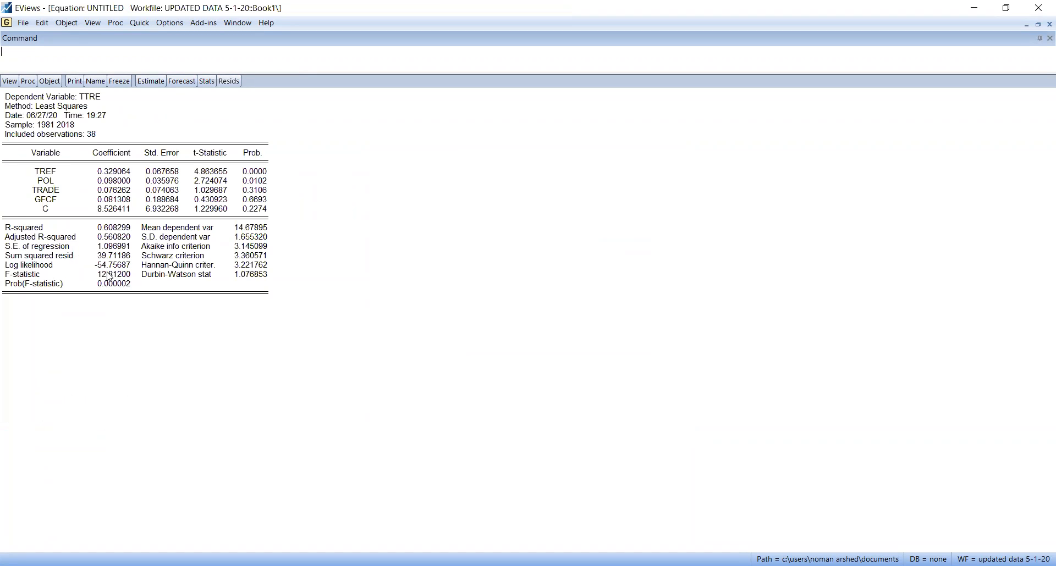
- Examine the equation's residual, actual and fitted graph, and close the untitled equation by deleting it
click(22, 24)
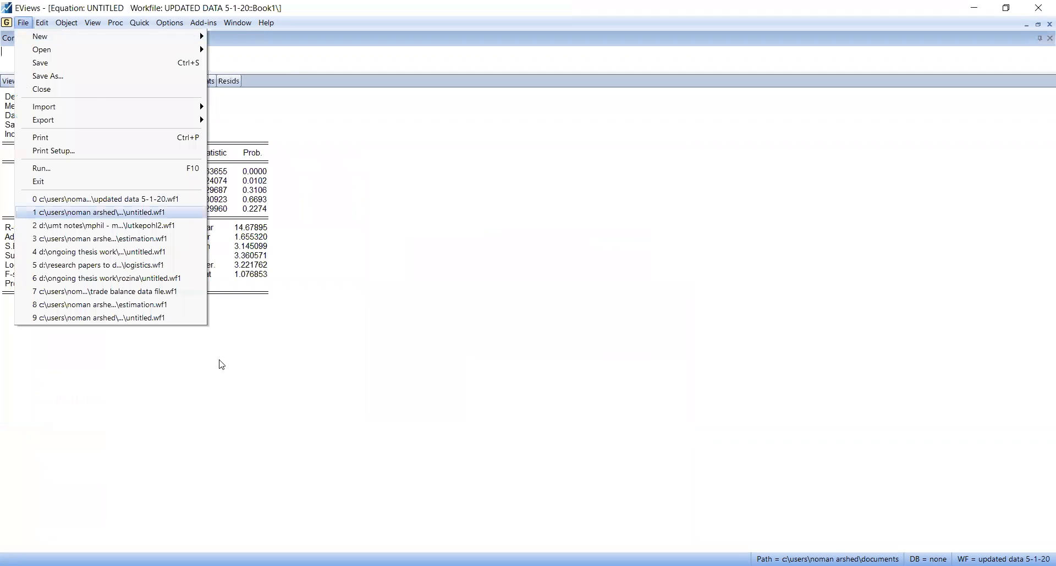
click(285, 369)
click(10, 81)
click(228, 83)
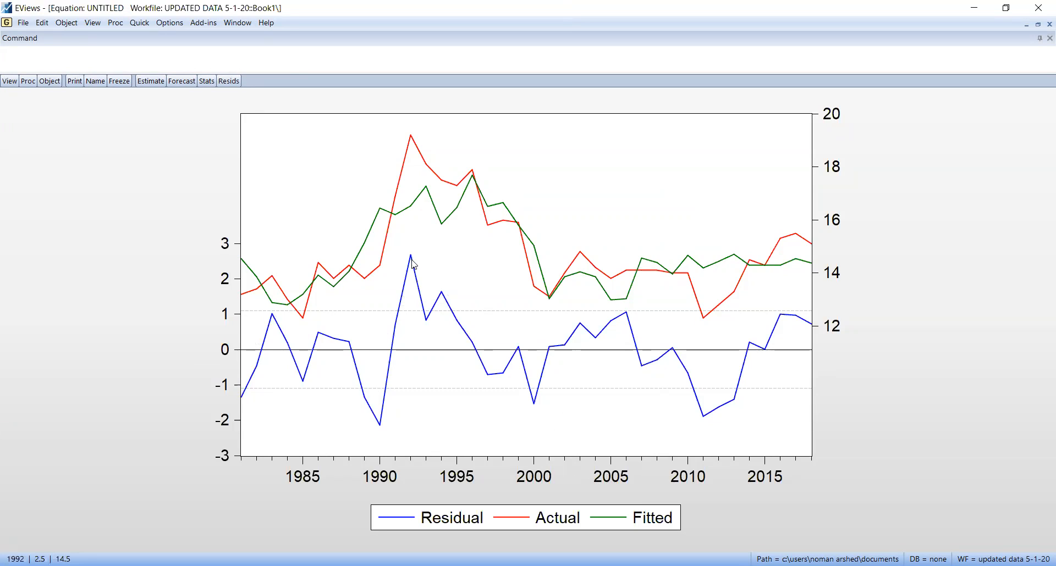
mouse_move(414, 266)
mouse_move(537, 427)
mouse_move(644, 377)
click(1050, 24)
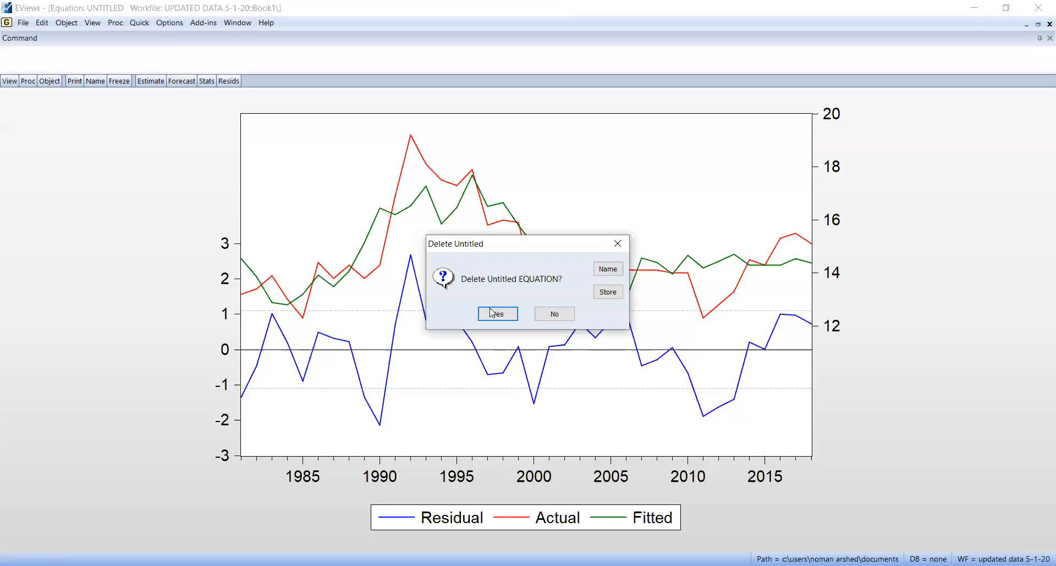
click(492, 314)
right_click(77, 318)
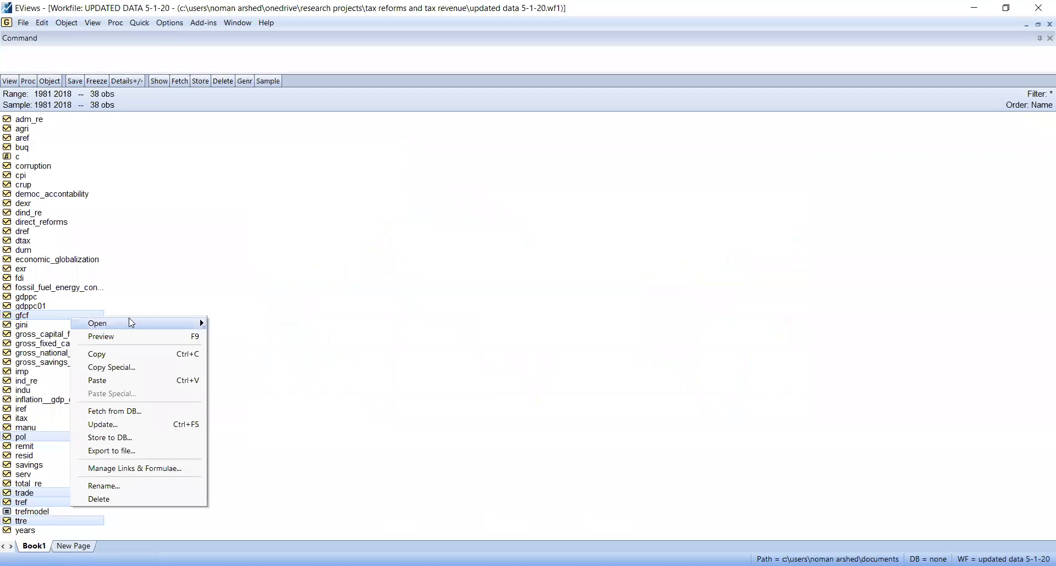
mouse_move(130, 322)
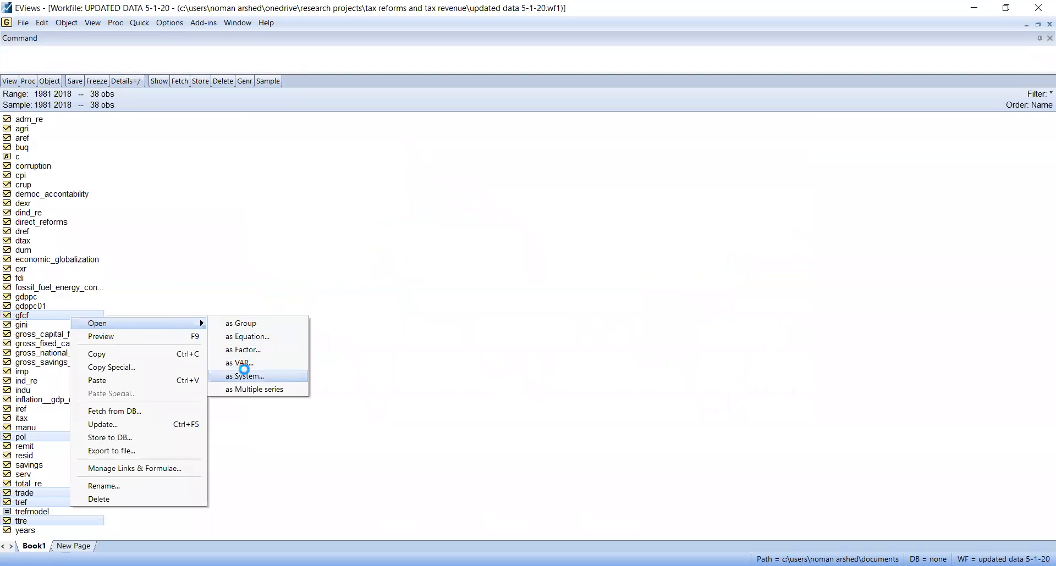
click(245, 376)
click(645, 383)
- Estimate an unrestricted VAR of ttre, tref, pol, trade and gfcf with lags 1 2, and open its cointegration test with lag intervals 1 1
right_click(71, 317)
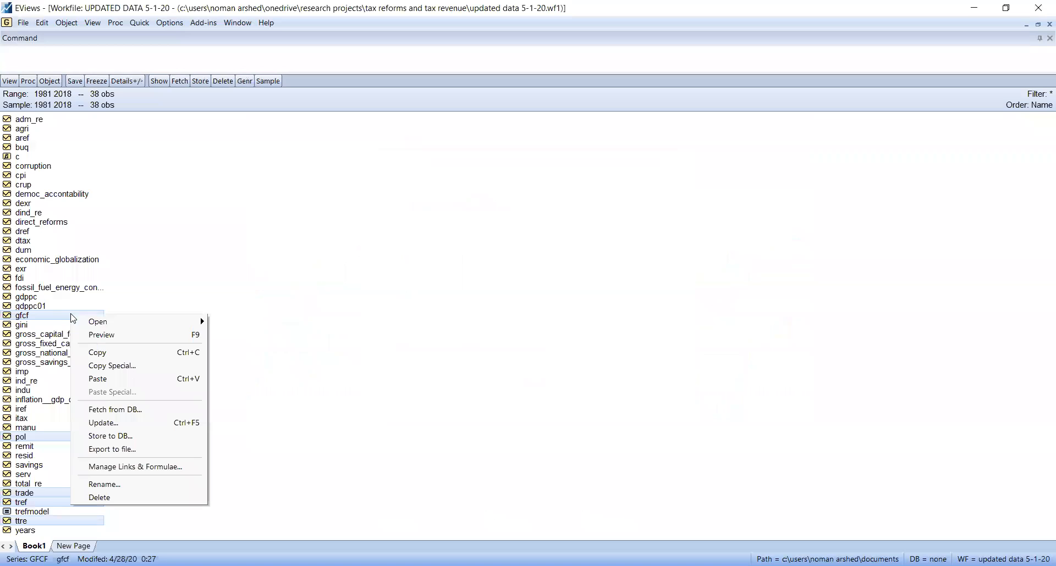
mouse_move(160, 323)
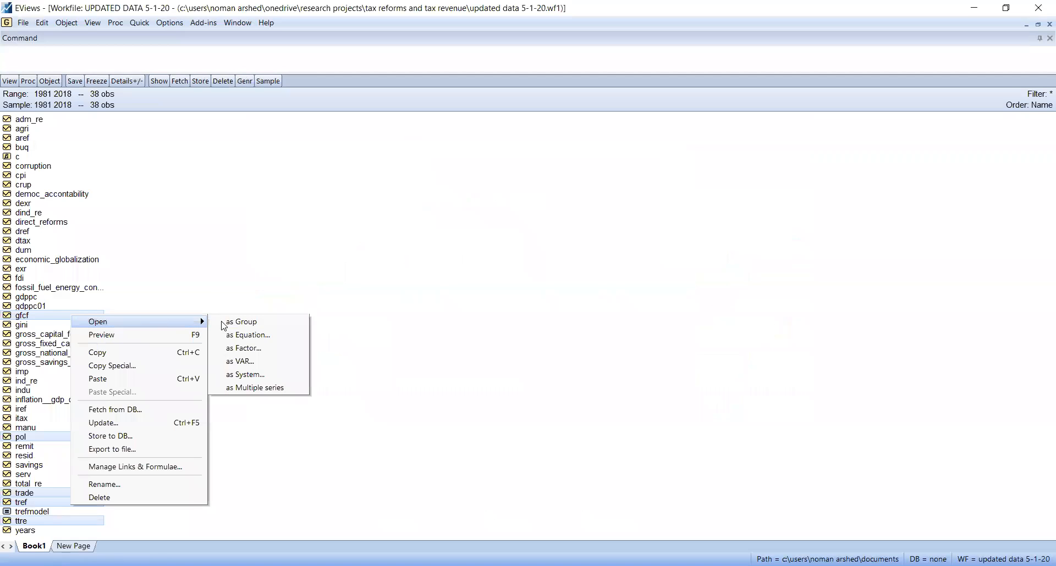
click(245, 361)
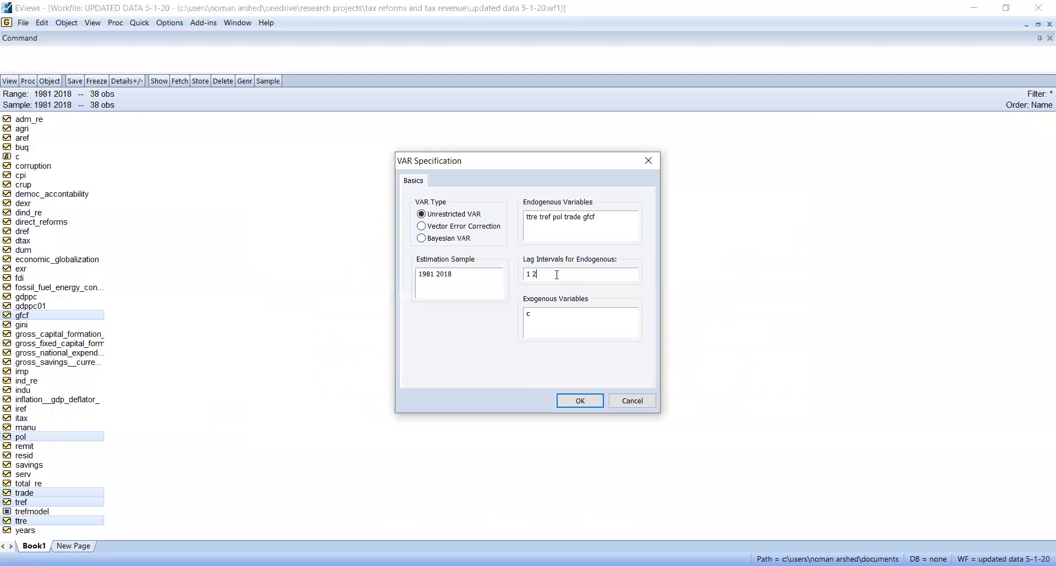
click(580, 404)
click(10, 81)
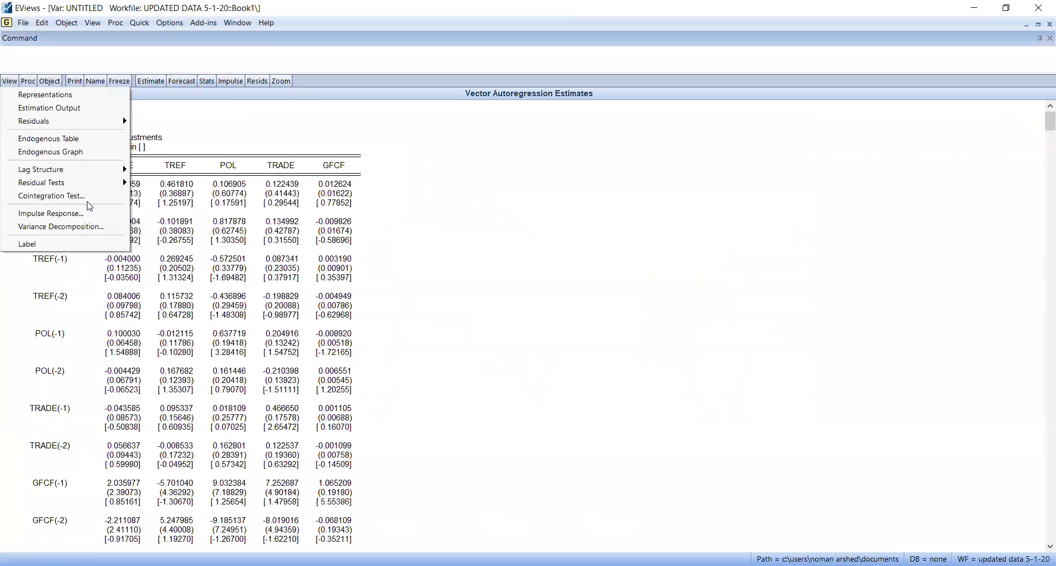
click(75, 197)
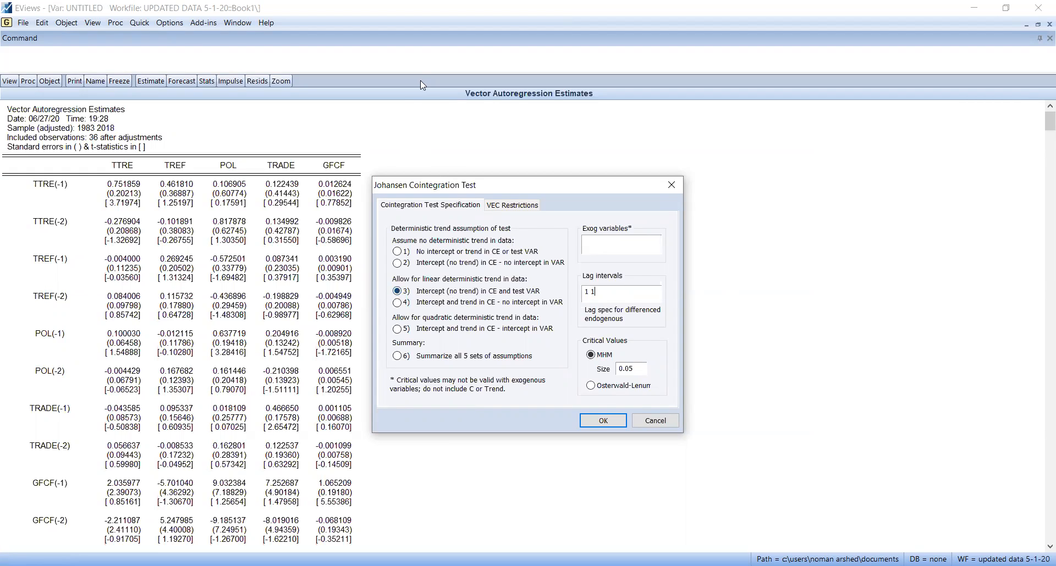
- Annotate the screen with "adding an intercept in the model where intercept was not needed is not as harmful as not adding intercept where intercept was needed."
click(739, 175)
text(adding an )
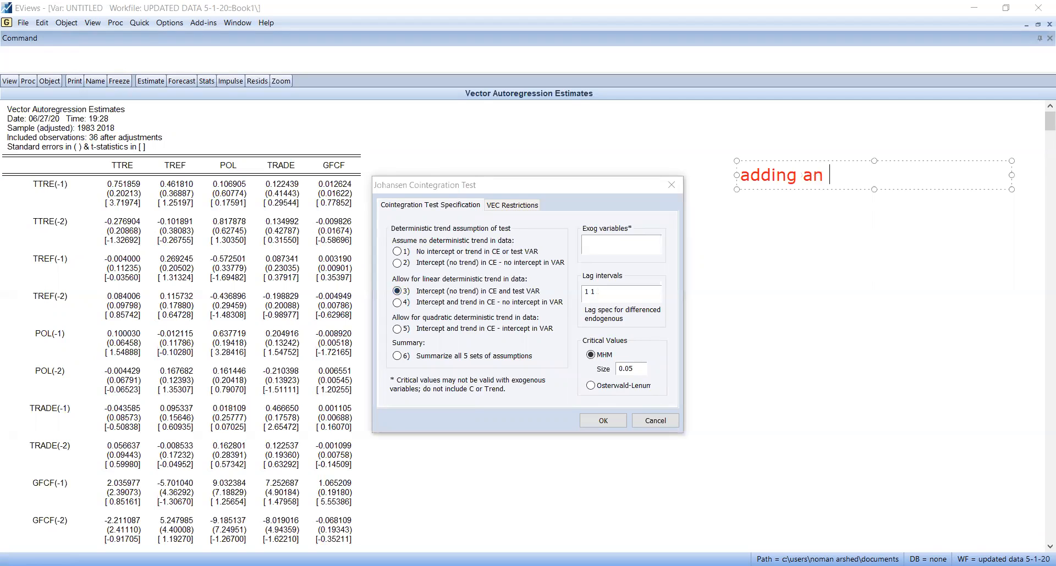
text(interncept in the mod)
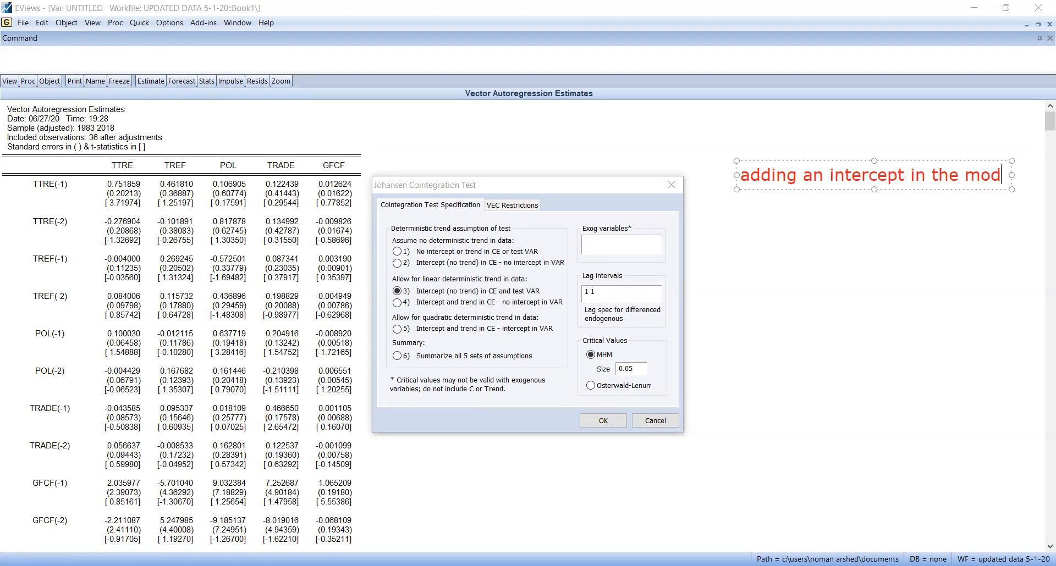
text(el whter)
key(BackSpace)
key(BackSpace)
key(BackSpace)
text(er)
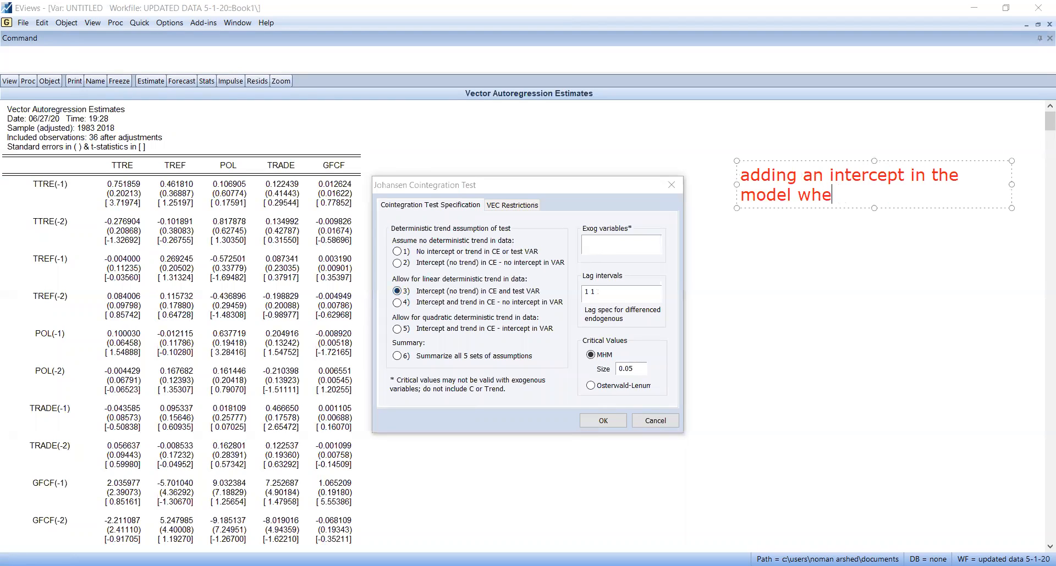
text(e itercept)
key(BackSpace)
key(BackSpace)
key(BackSpace)
key(BackSpace)
key(BackSpace)
key(BackSpace)
key(BackSpace)
text(ntere)
key(BackSpace)
text(cept w)
key(BackSpace)
key(BackSpace)
key(BackSpace)
key(BackSpace)
text(t)
key(BackSpace)
text(t)
key(BackSpace)
text(pt was not )
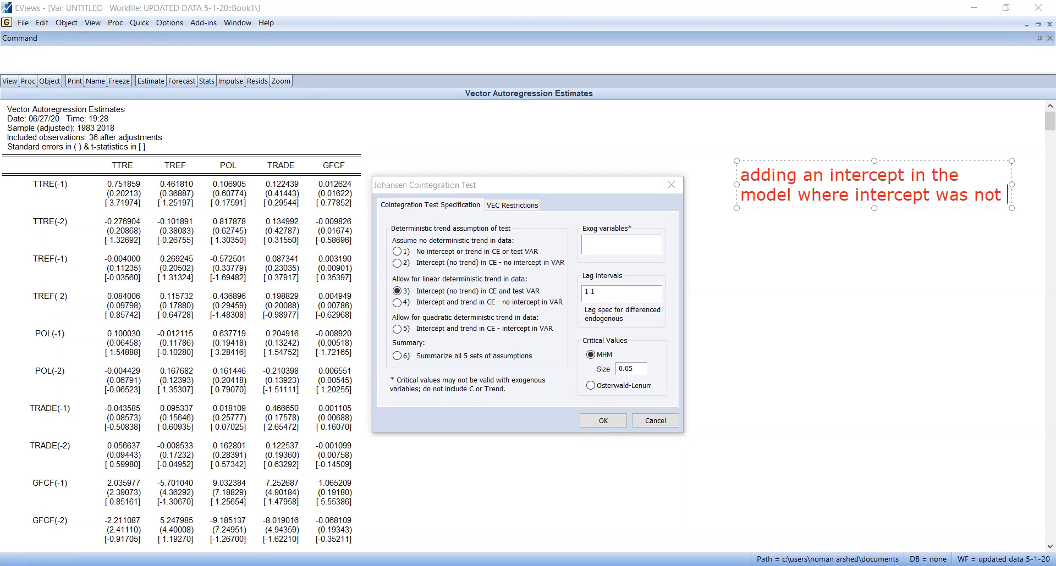
text(needed w)
key(BackSpace)
text(it nost)
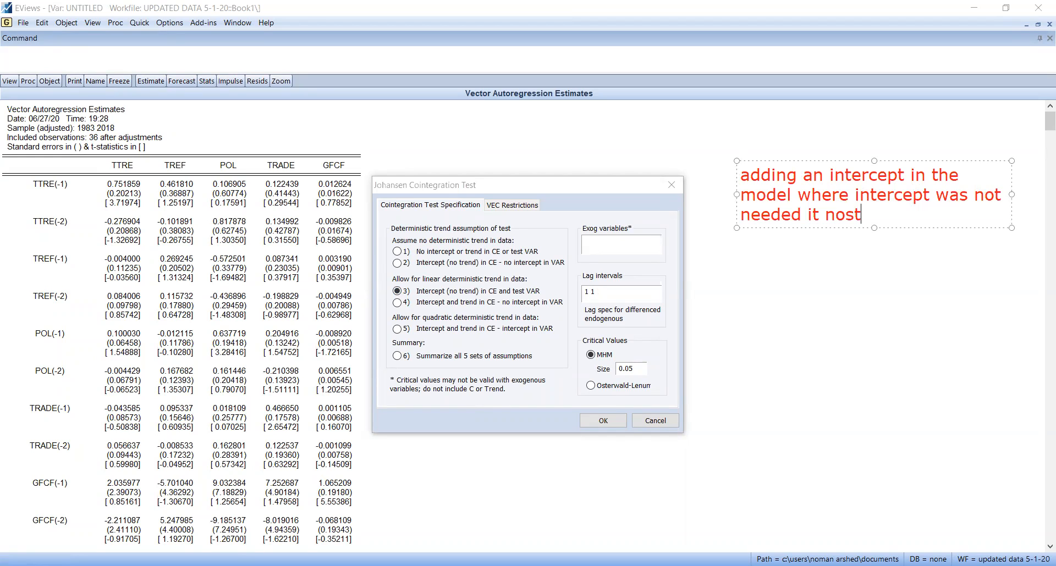
key(BackSpace)
key(BackSpace)
text(t)
key(BackSpace)
key(BackSpace)
key(BackSpace)
key(BackSpace)
key(BackSpace)
text(s not as har)
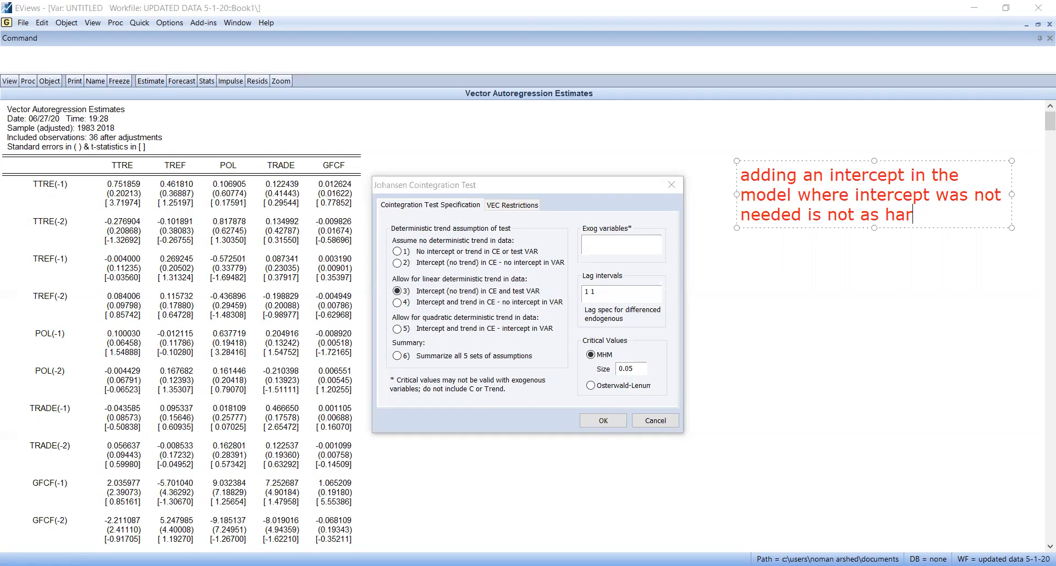
text(mful as n)
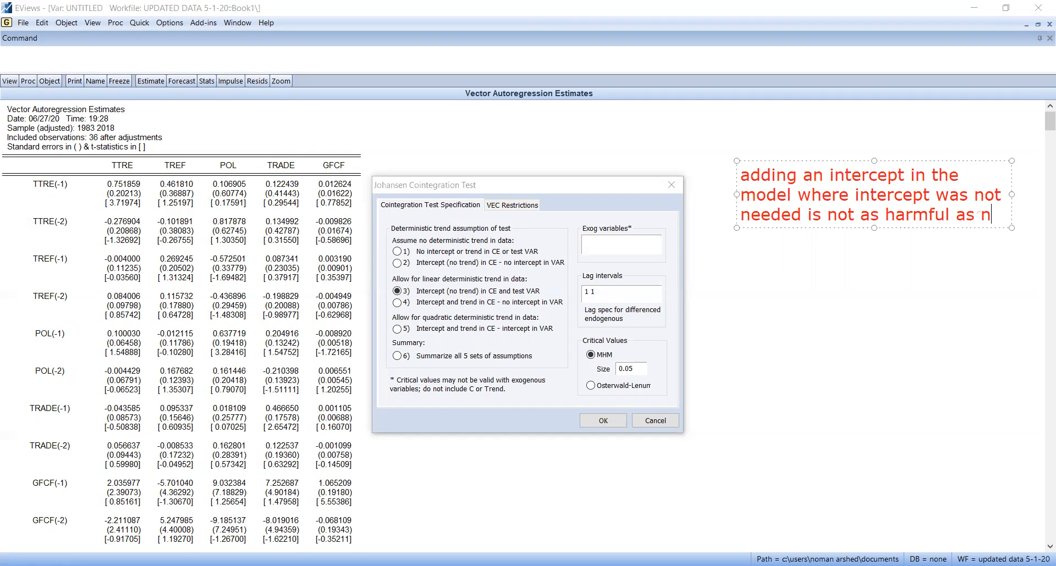
text(ot adding int)
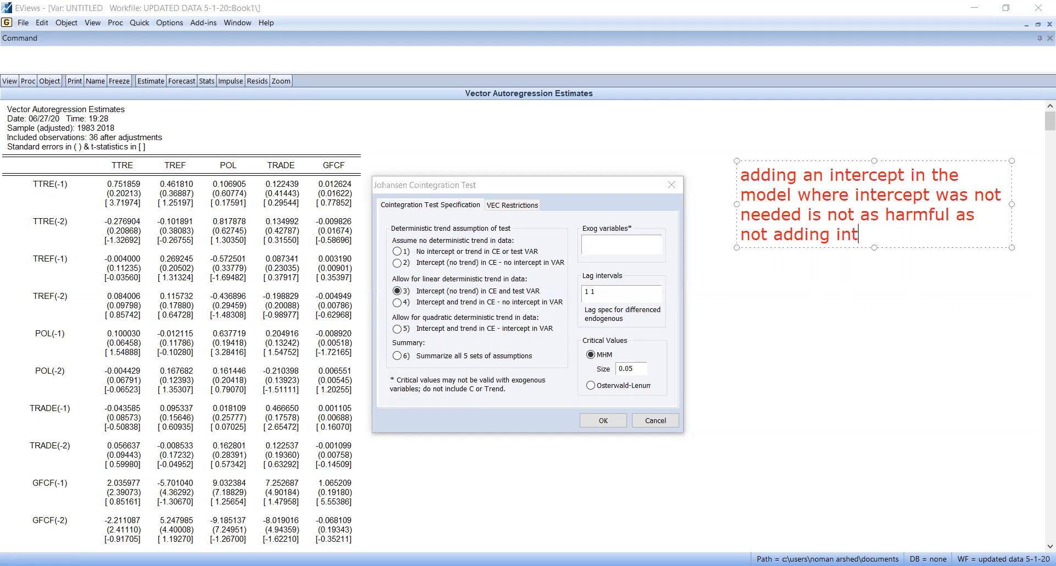
text(ercept where i)
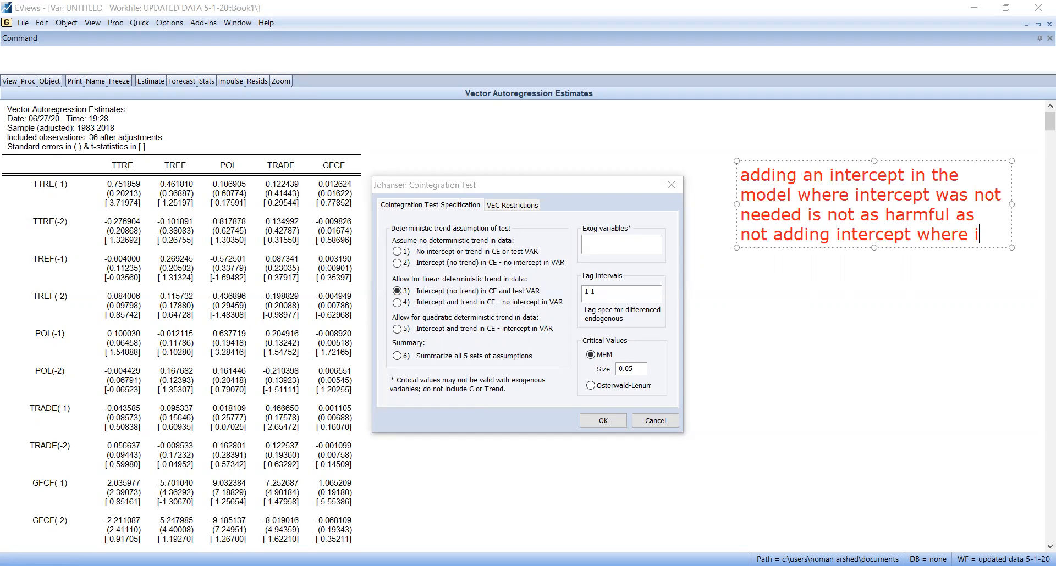
text(ntercept was nee)
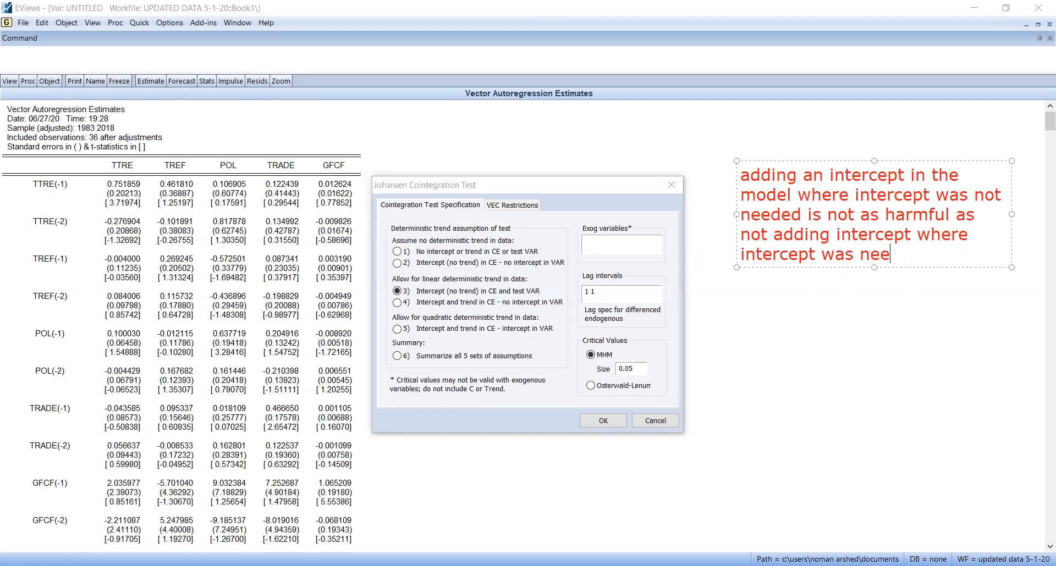
text(ded.)
- Add a second paragraph to the note: "because intercept will become insignificant anyways if it was not needed."
key(Return)
key(Return)
text(because inter)
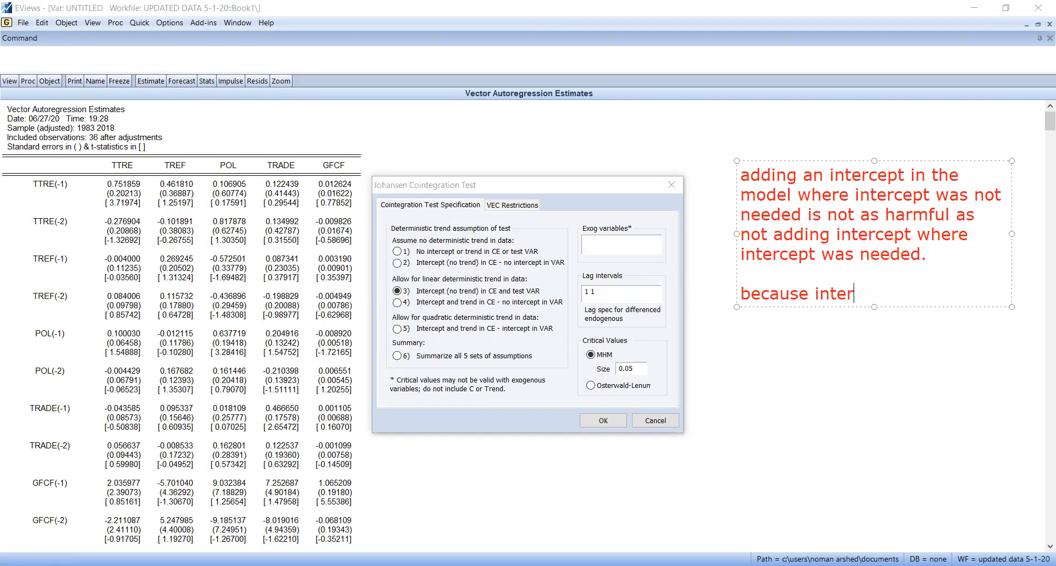
text(cept wil l beb)
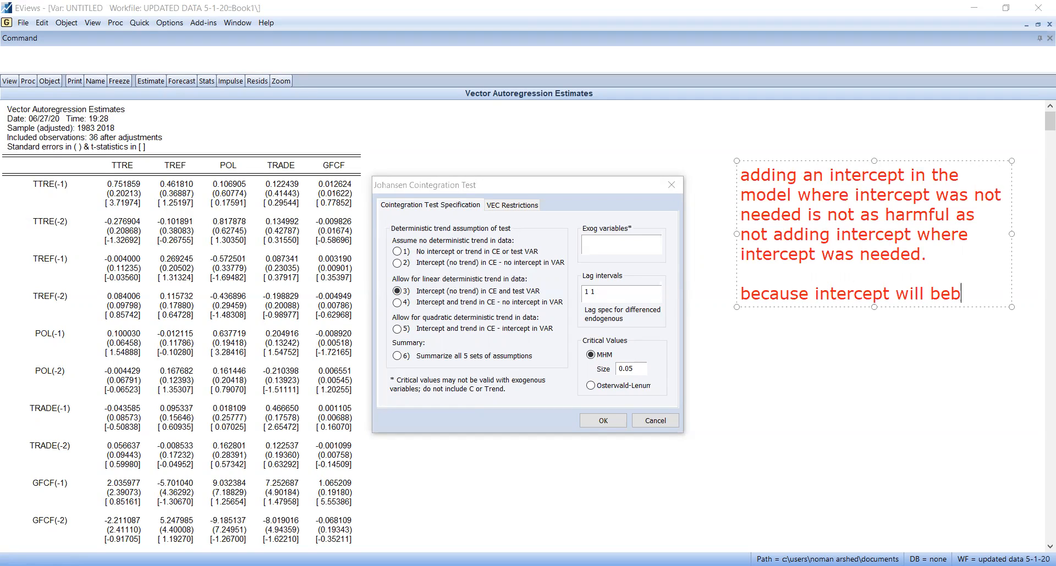
key(BackSpace)
text(come ind)
key(BackSpace)
text(significant an)
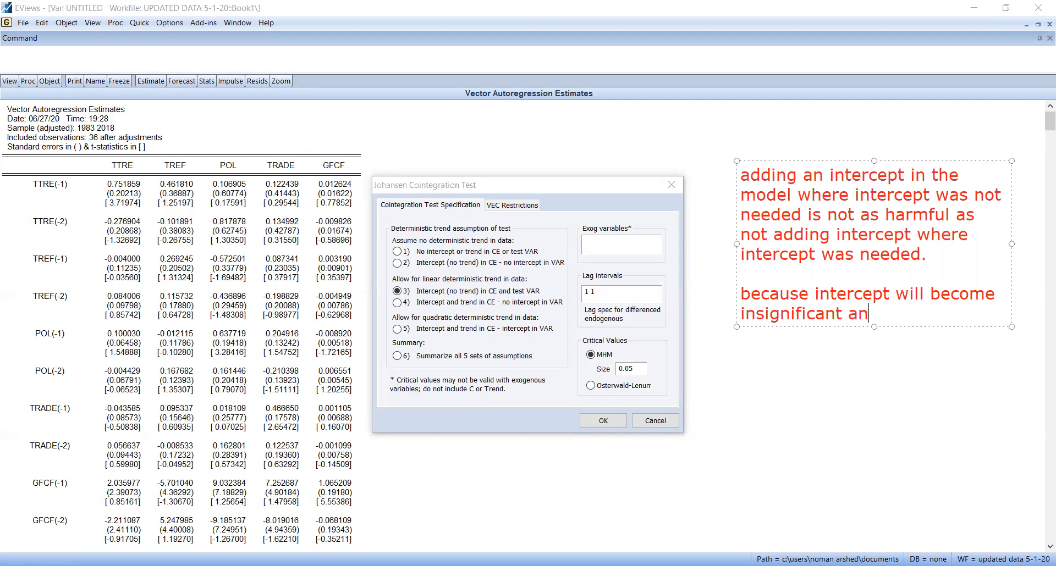
text(yways if it was)
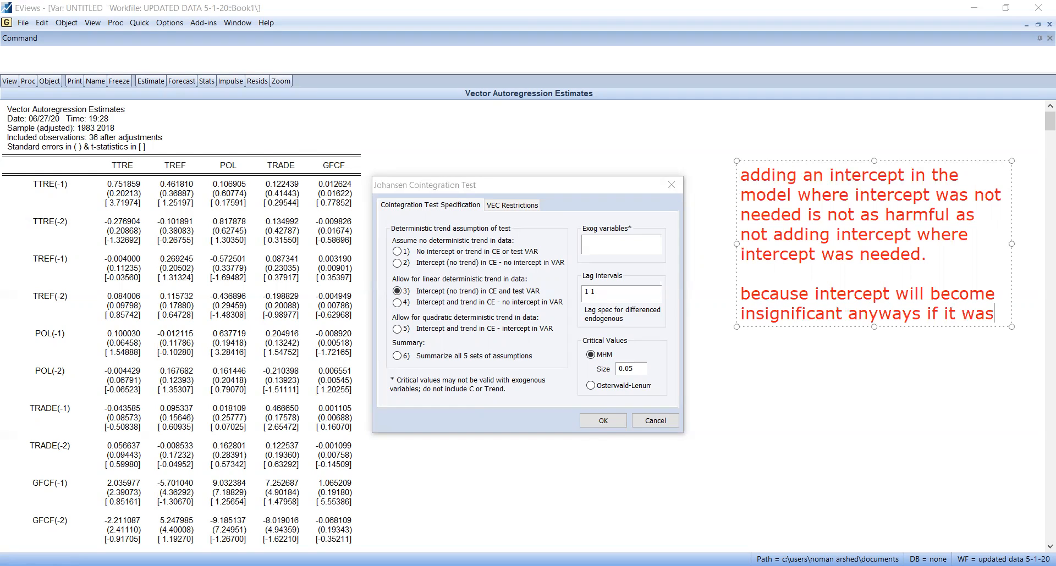
text( not needed.)
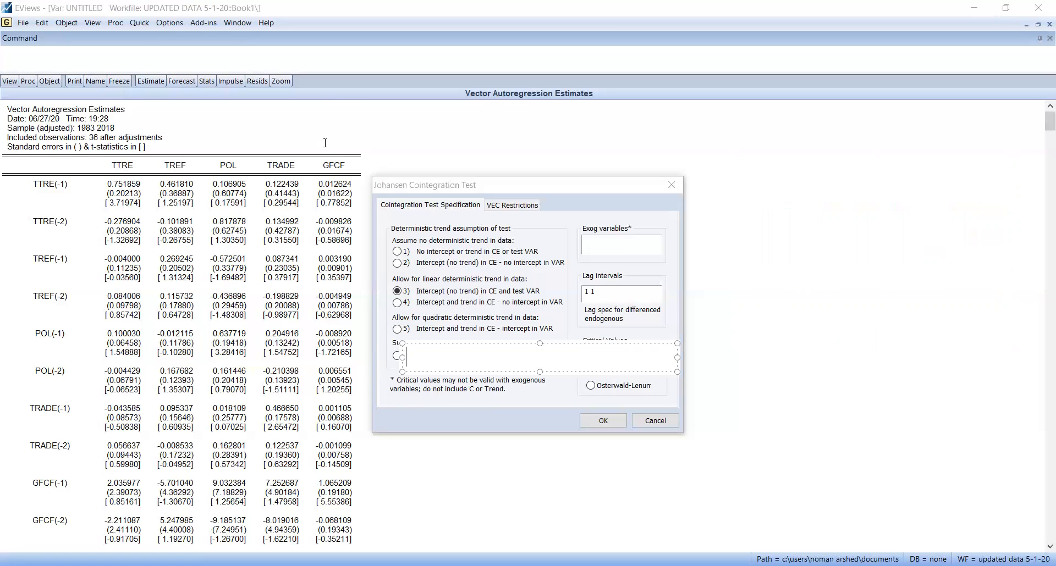
- Run the Johansen cointegration test as a summary of all 5 sets of trend assumptions
click(397, 356)
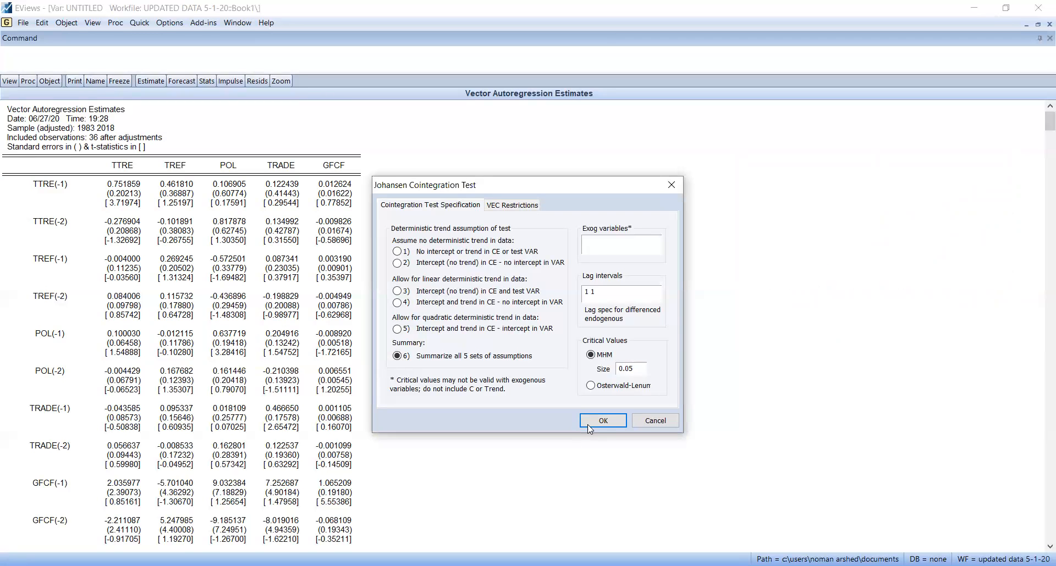
key(Return)
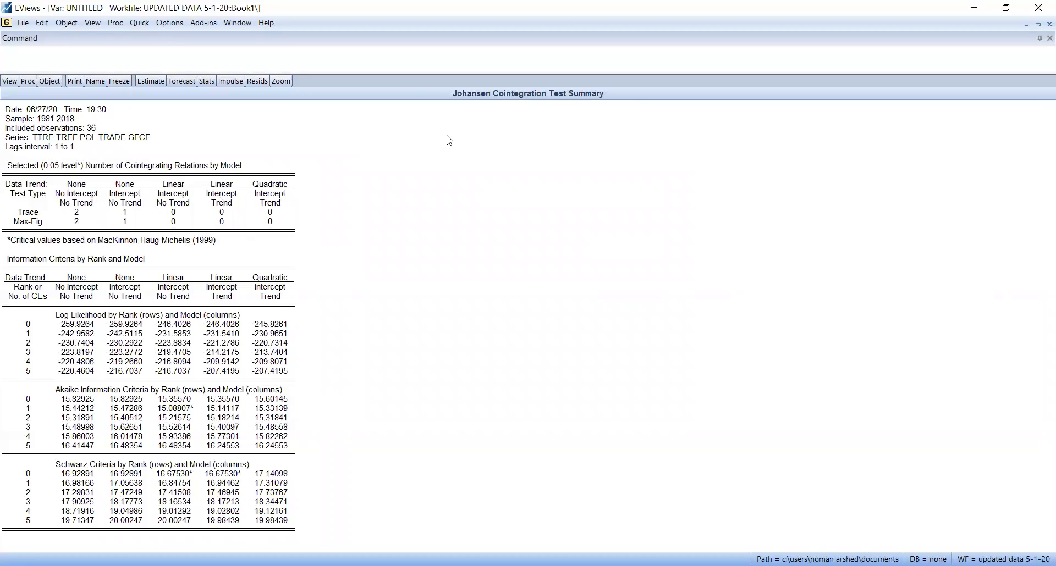
- Draw an arrow pointing at the table of cointegrating relations by model and annotate it with "summary of 5 types of cointegration tests."
drag(412, 189, 325, 189)
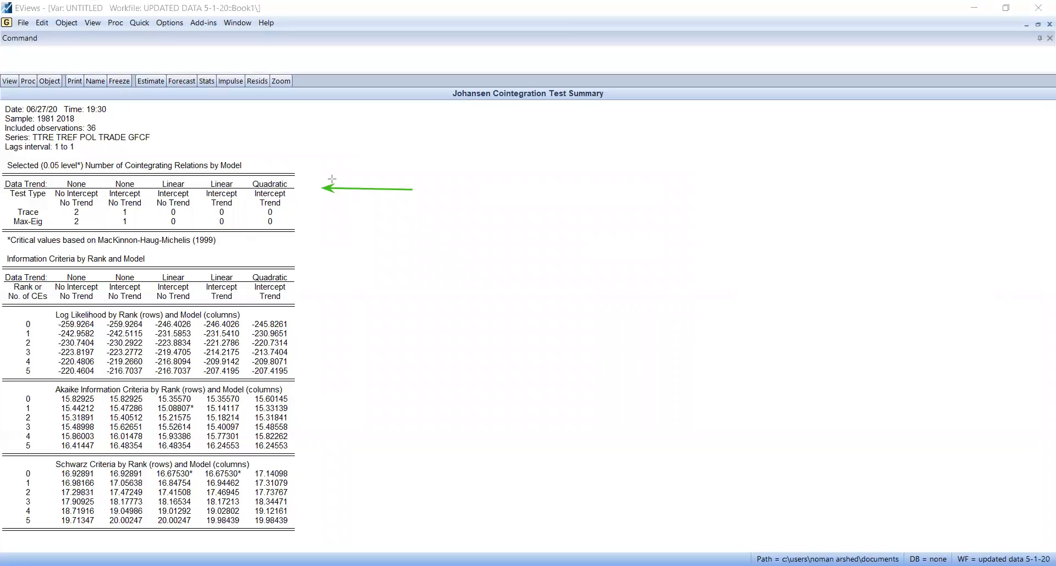
click(436, 155)
text(summary of al)
key(BackSpace)
key(BackSpace)
text(5 types )
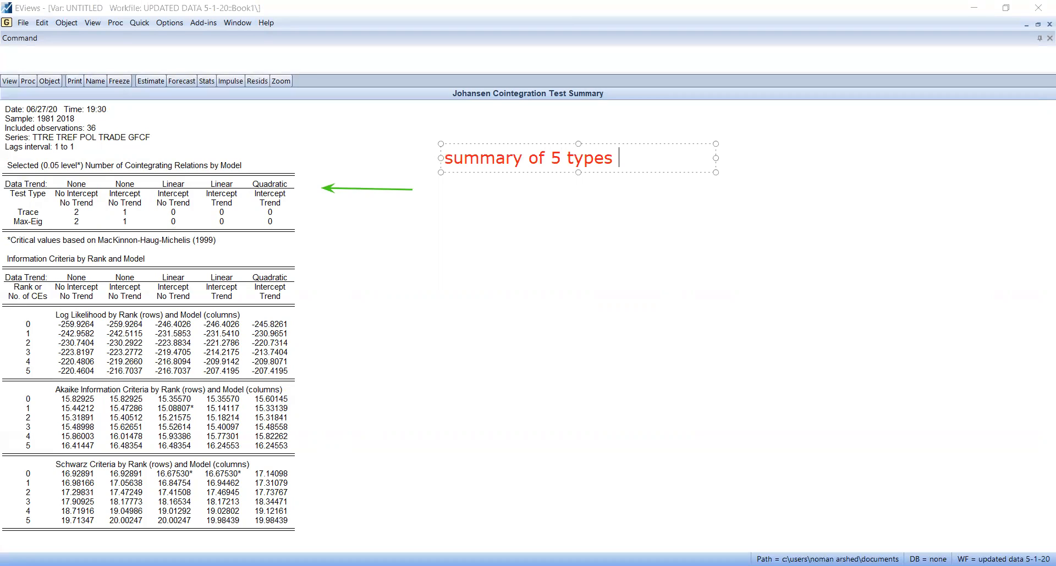
text(of coitnegration tests)
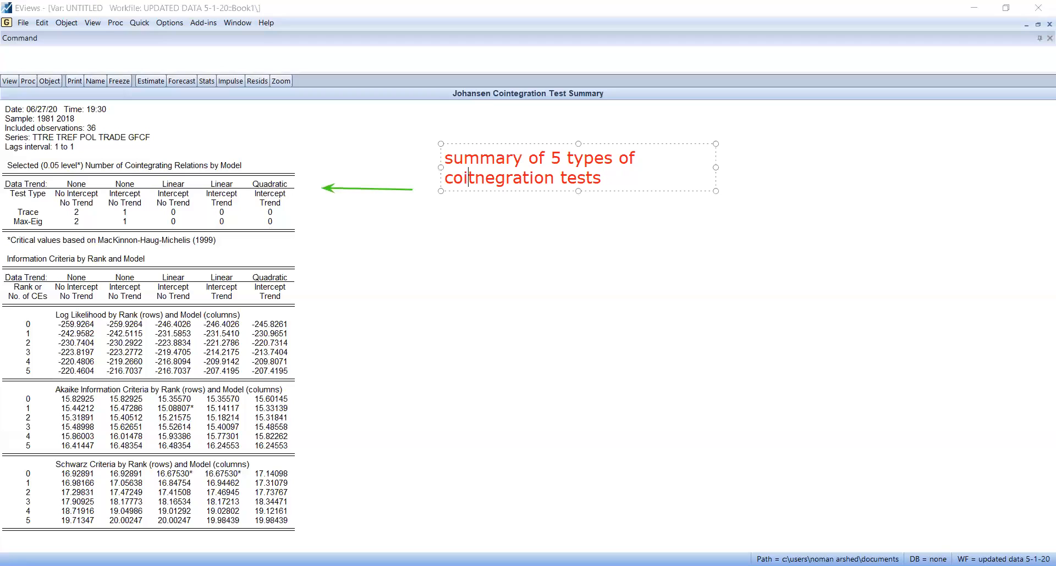
text(n)
key(Right)
key(Right)
key(Right)
key(Right)
key(Right)
key(Right)
key(Right)
key(Right)
key(Right)
key(Right)
key(Right)
key(Right)
key(Right)
key(Right)
text(.)
- Add a new line to the note: "if you want to prove that there is only one long run relation"
key(Return)
text(if you )
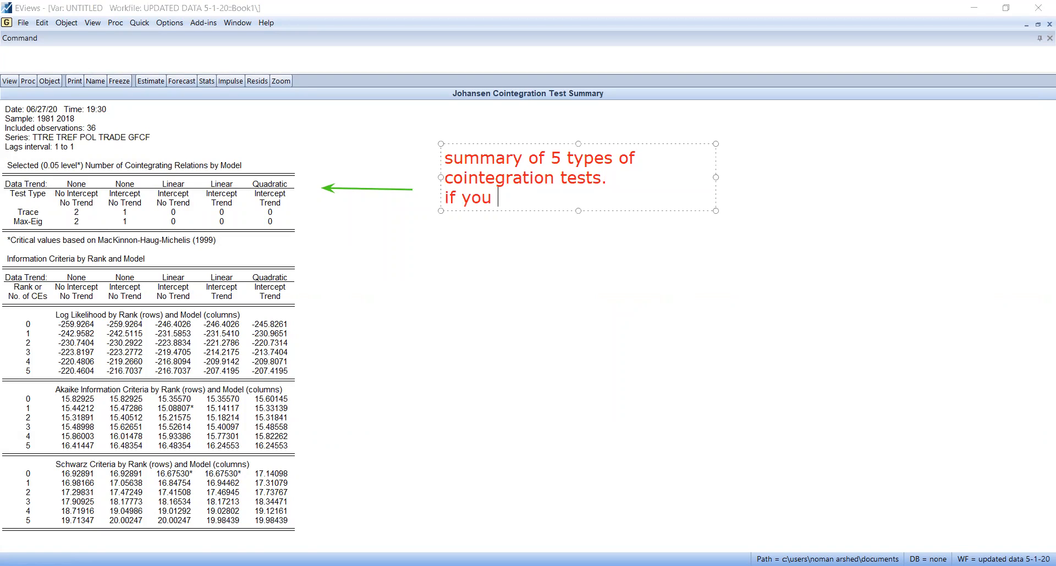
text(wnat to)
key(BackSpace)
key(BackSpace)
key(BackSpace)
key(BackSpace)
key(BackSpace)
key(BackSpace)
text(ant to provie t)
key(BackSpace)
key(BackSpace)
key(BackSpace)
key(BackSpace)
text(e taht t)
key(BackSpace)
key(BackSpace)
key(BackSpace)
key(BackSpace)
key(BackSpace)
text(hat there is onl)
text(y one logn run)
key(BackSpace)
key(BackSpace)
key(BackSpace)
key(BackSpace)
key(BackSpace)
key(BackSpace)
text(ng ru)
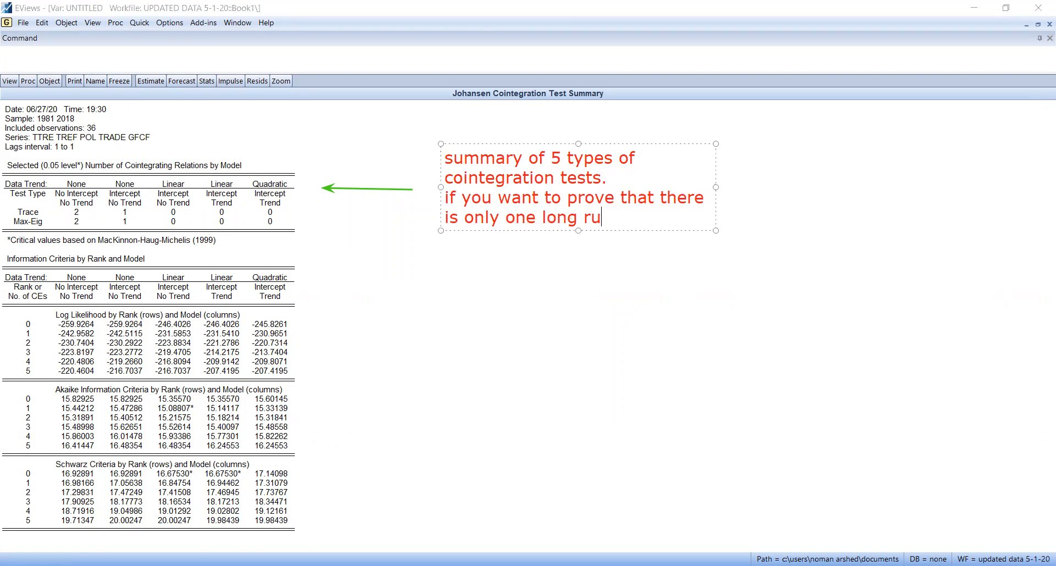
text(n relation an)
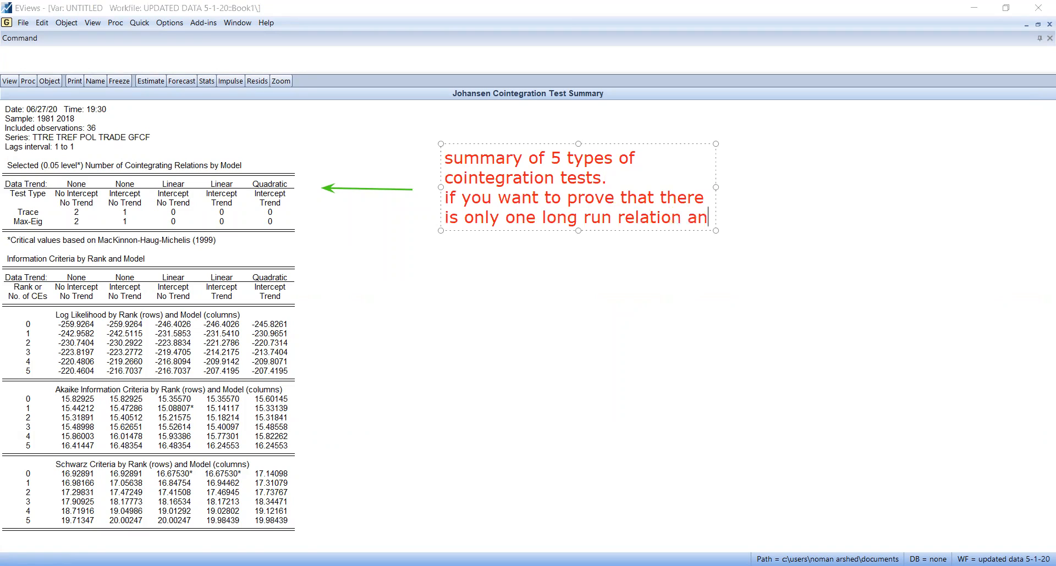
- Continue the note's sentence with "and it is stable then all of these tests should report 1"
text(d it is stable then all of the)
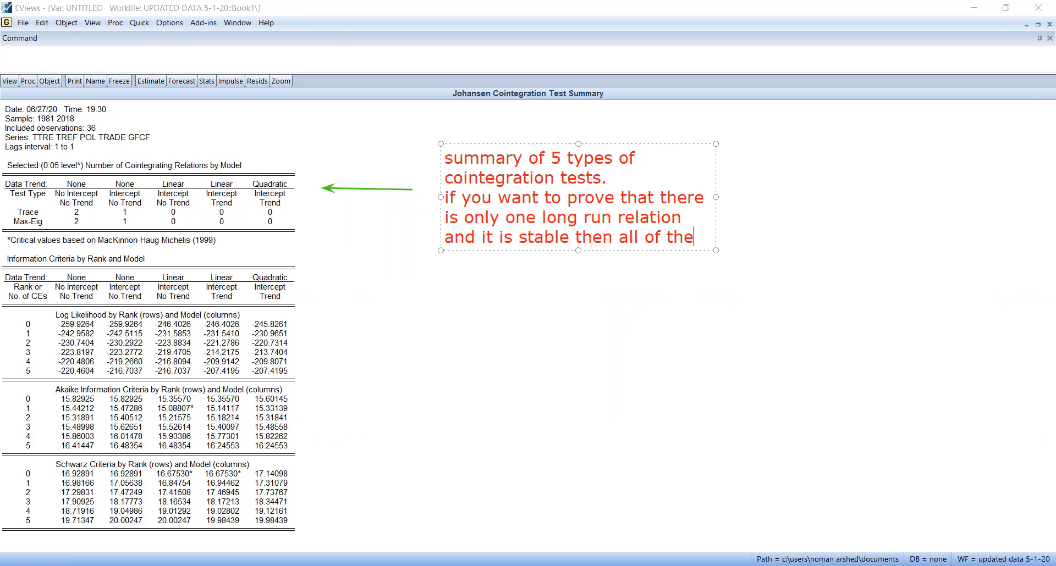
text(se tests should s)
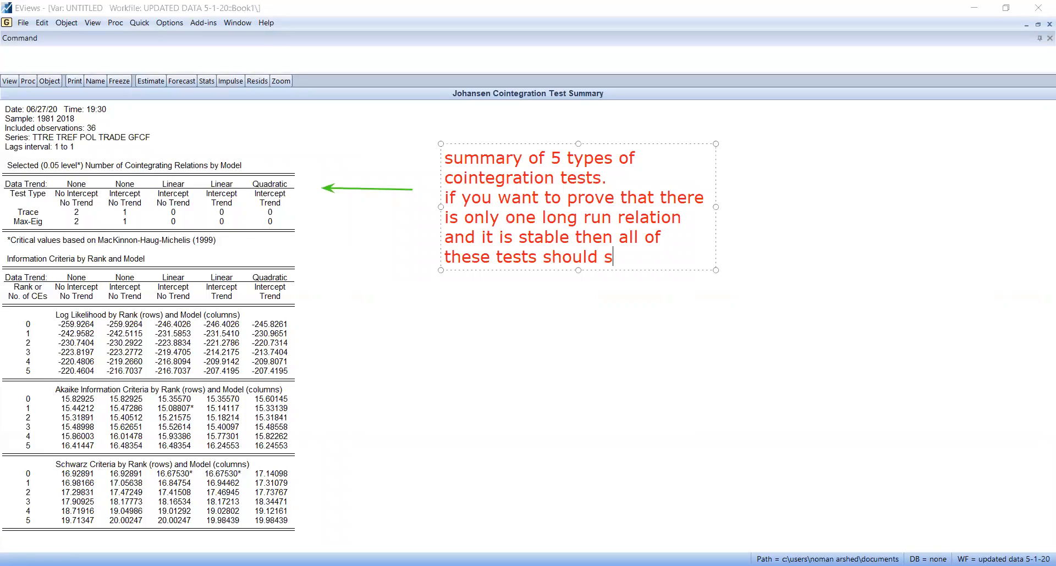
key(BackSpace)
text(report 1)
- Add a closing line to the note: "or ateast you should select the test where the trace and max eig are reporting same 1"
key(Return)
text(or ateas)
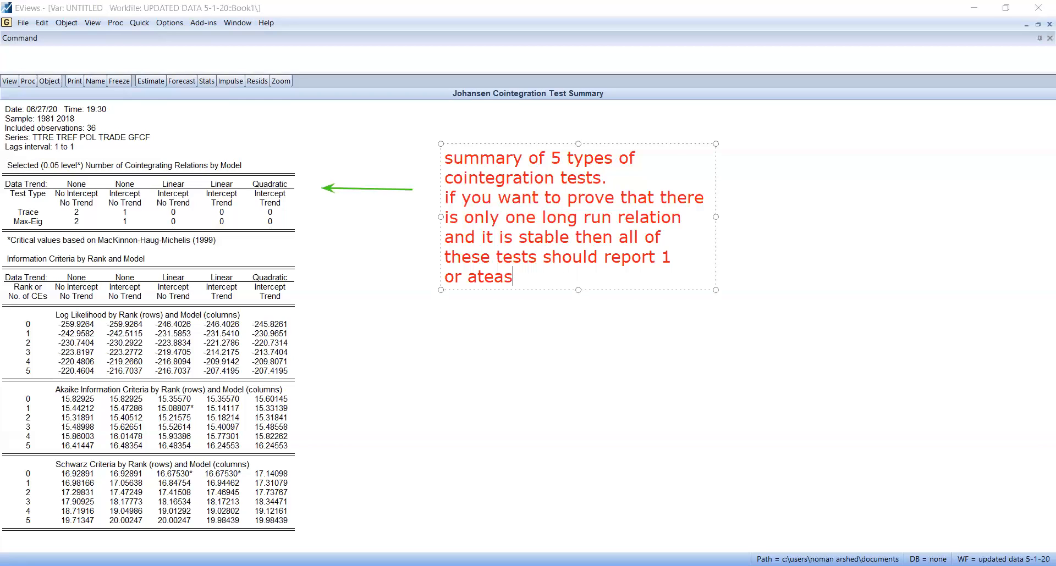
text(t you shou)
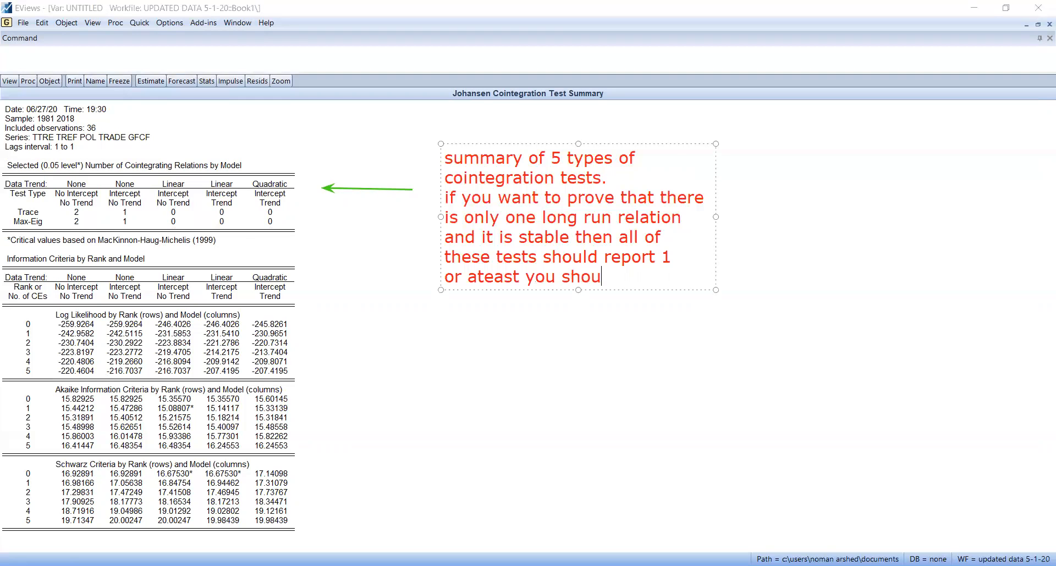
text(ld select the)
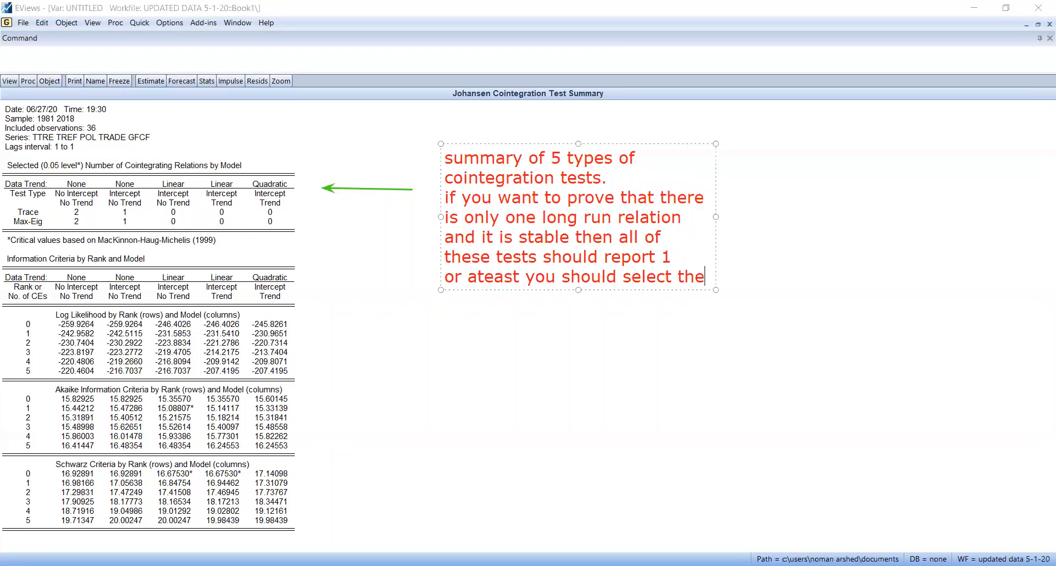
text( test which is)
key(BackSpace)
key(BackSpace)
key(BackSpace)
key(BackSpace)
key(BackSpace)
key(BackSpace)
key(BackSpace)
text(ere the tar)
key(BackSpace)
key(BackSpace)
text(race and max)
key(BackSpace)
text(ax e)
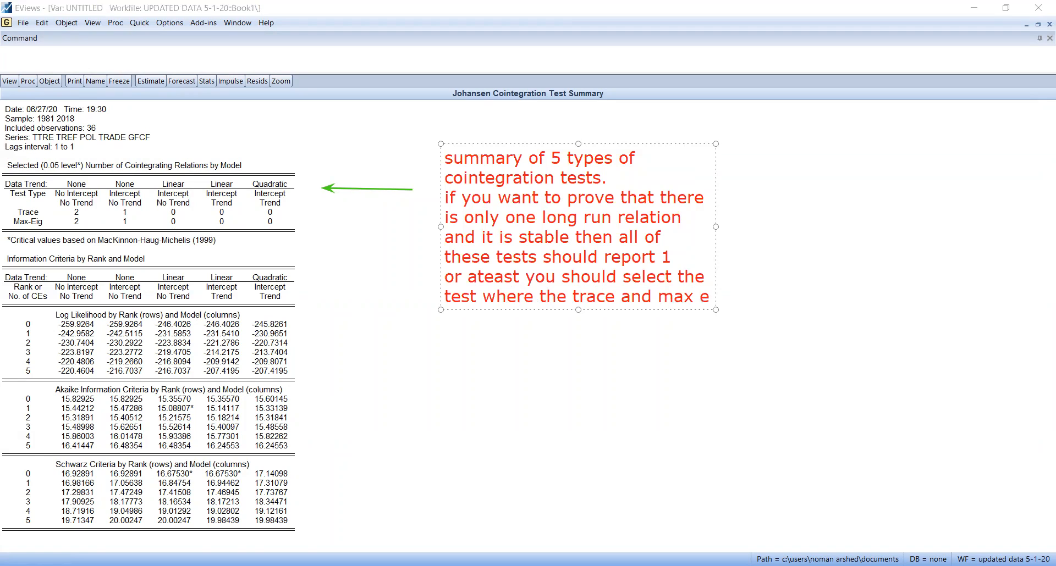
key(BackSpace)
text(eig are repo)
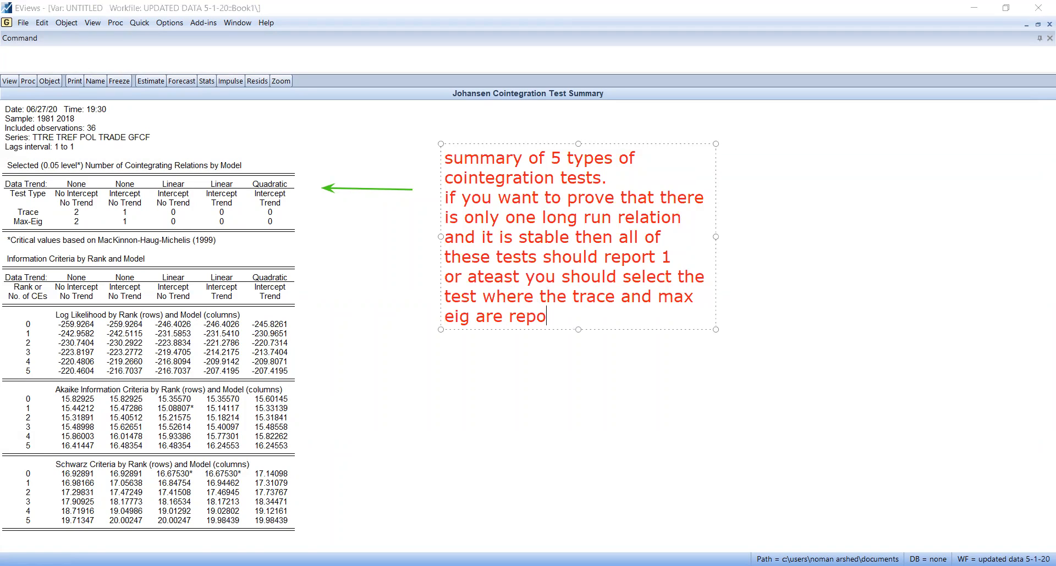
text(rting same 1)
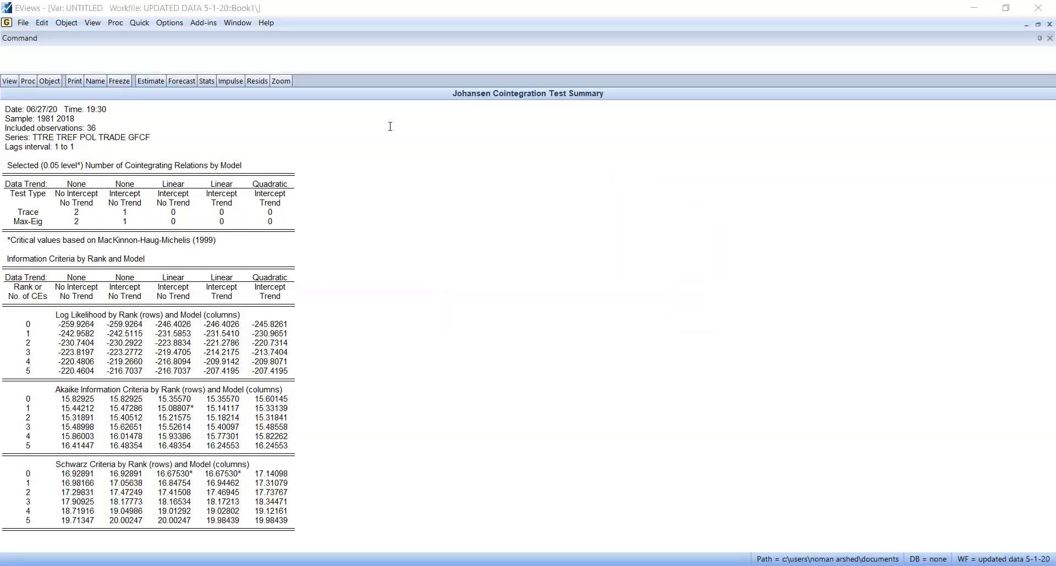
- Run the Johansen cointegration test with trend assumption 2, intercept (no trend) in CE and no intercept in VAR, with lag intervals 1 1
click(15, 85)
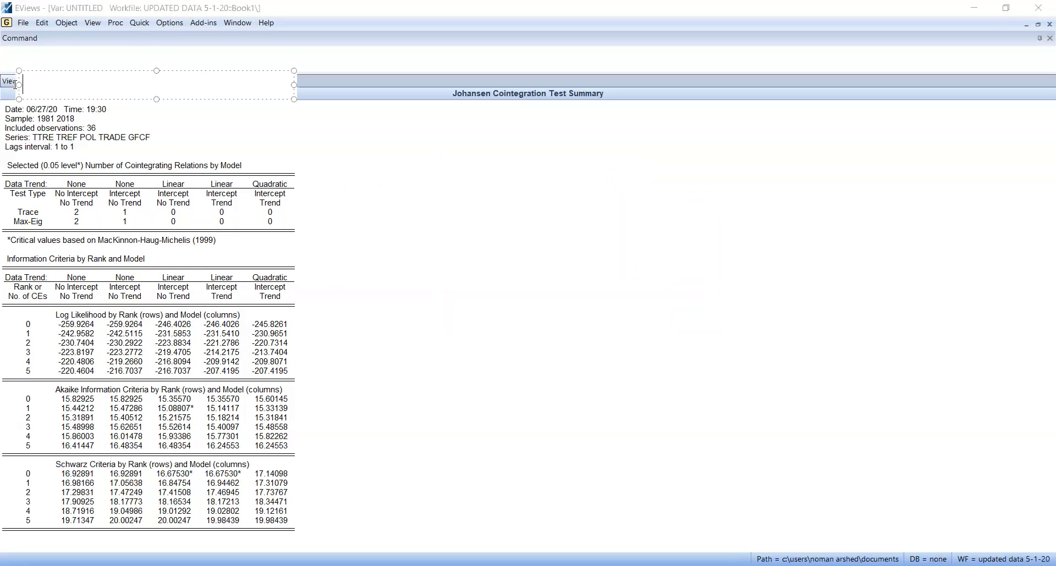
click(727, 52)
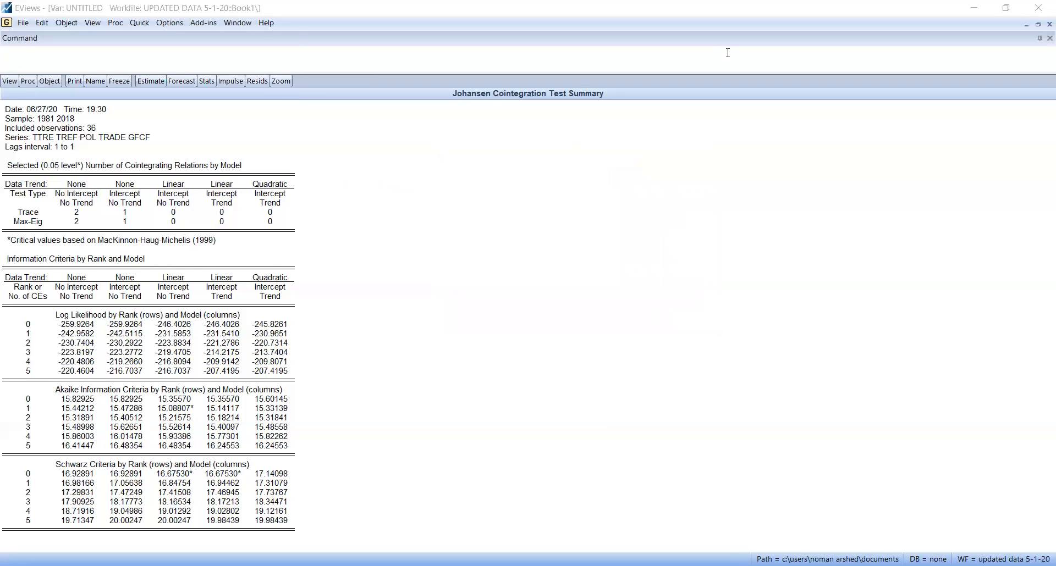
click(10, 81)
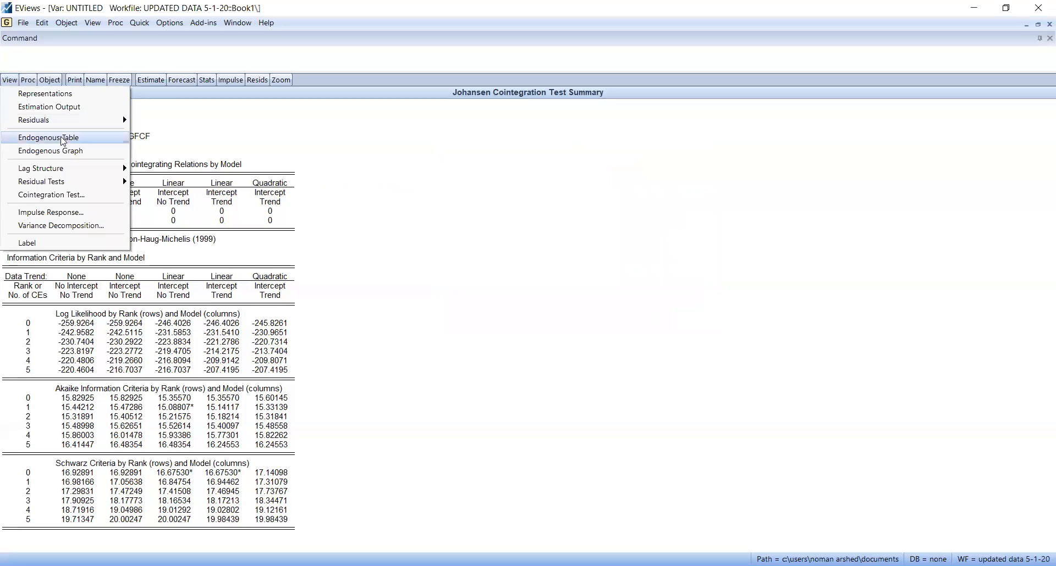
click(78, 194)
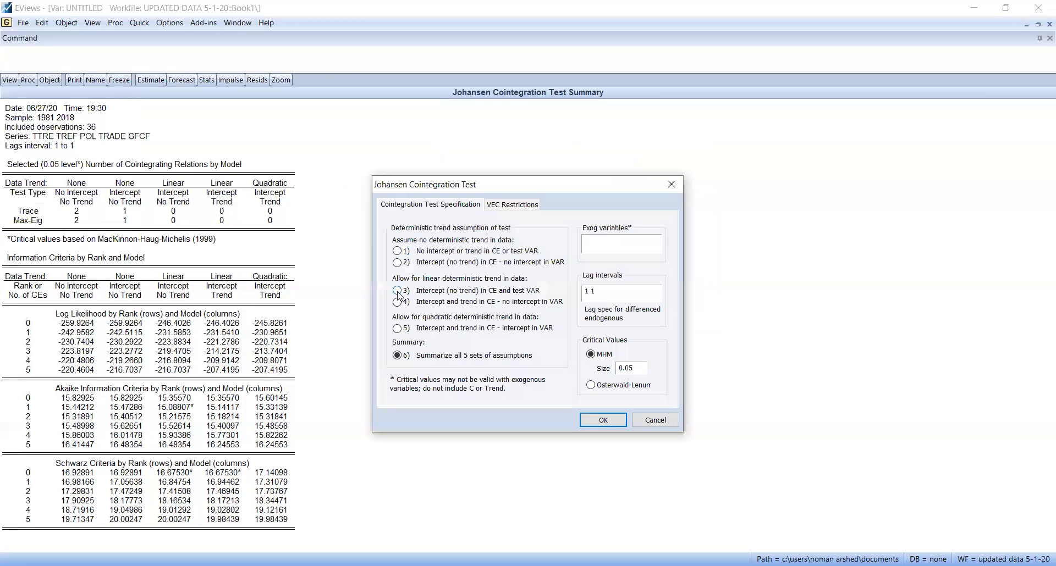
click(397, 263)
click(621, 295)
click(601, 420)
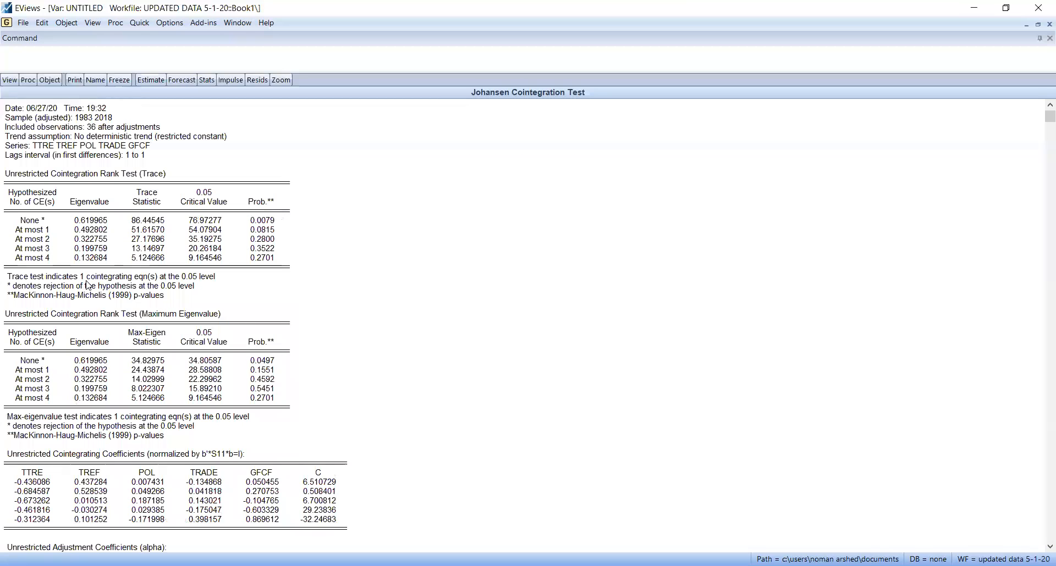
- Highlight the None row and the At most 1 row of the trace rank test to examine their probabilities
mouse_move(21, 222)
mouse_down()
mouse_move(268, 228)
mouse_move(286, 213)
mouse_move(8, 225)
mouse_up()
click(283, 214)
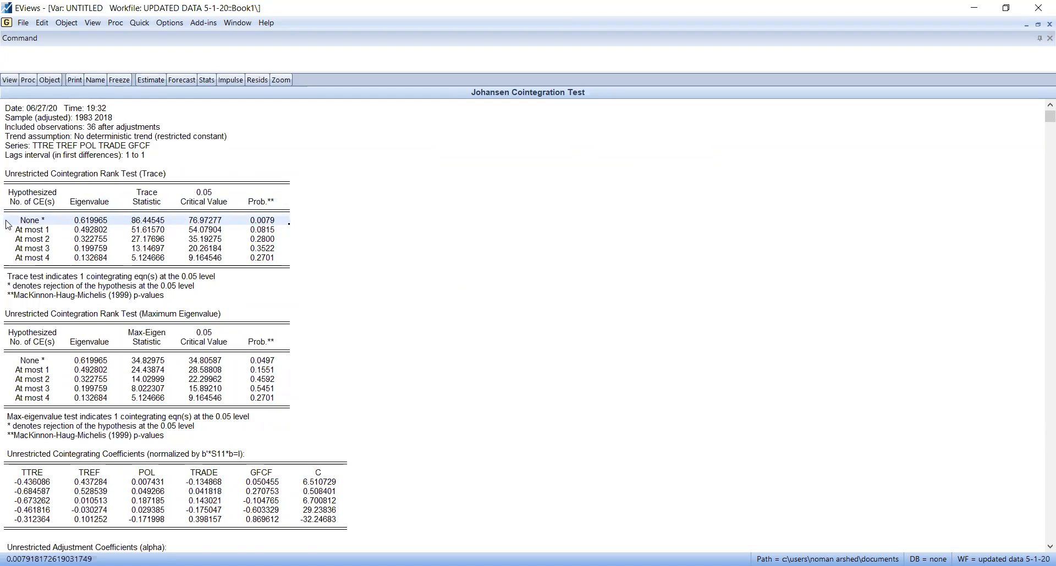
drag(19, 232, 277, 230)
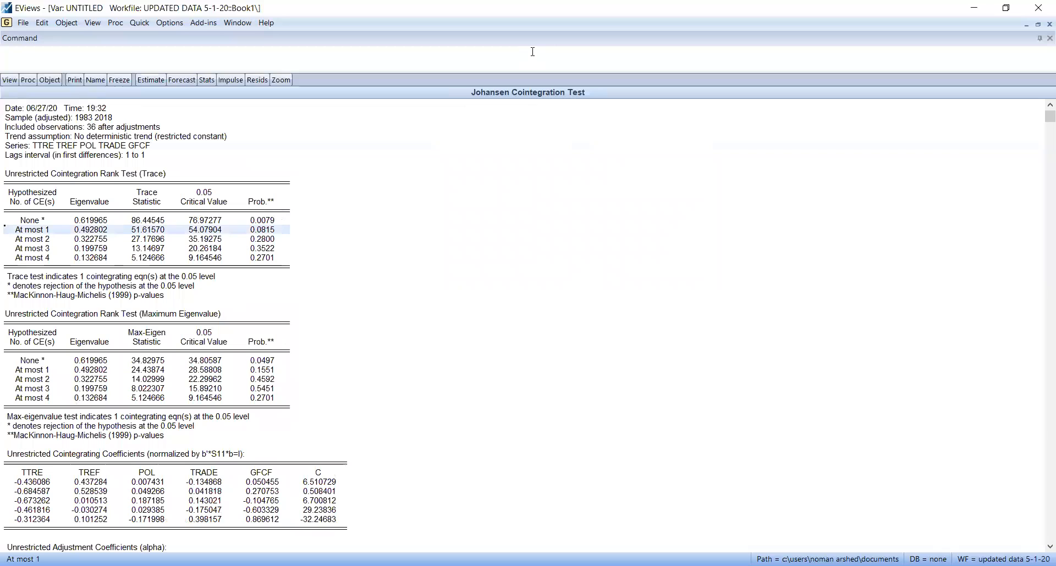
- Annotate the space beside the trace test table with "first line is showing significance and second line is showing insignificance"
text(first line tells)
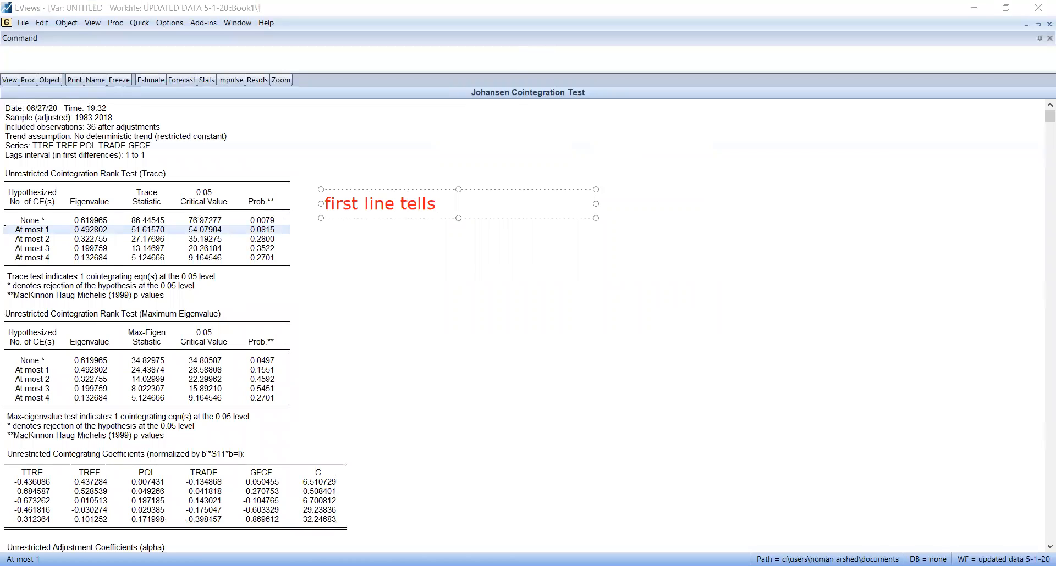
key(BackSpace)
key(BackSpace)
key(BackSpace)
key(BackSpace)
key(BackSpace)
text(is h)
key(BackSpace)
text(shoidn)
key(BackSpace)
key(BackSpace)
key(BackSpace)
text(wing signfica)
key(BackSpace)
key(BackSpace)
key(BackSpace)
key(BackSpace)
text(ificance and second line is hs)
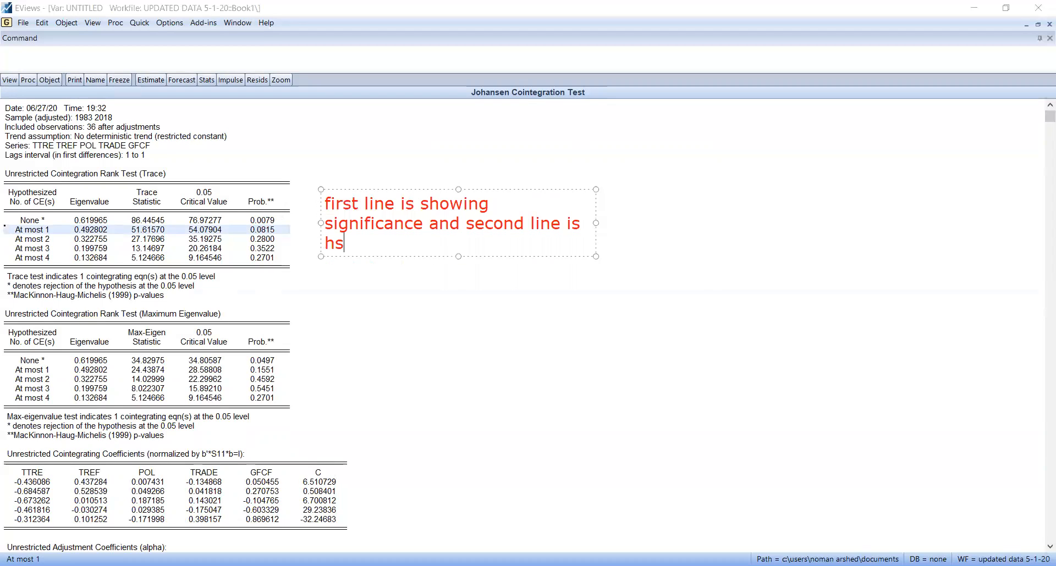
key(BackSpace)
key(BackSpace)
text(shw)
key(BackSpace)
text(owing insignficnace)
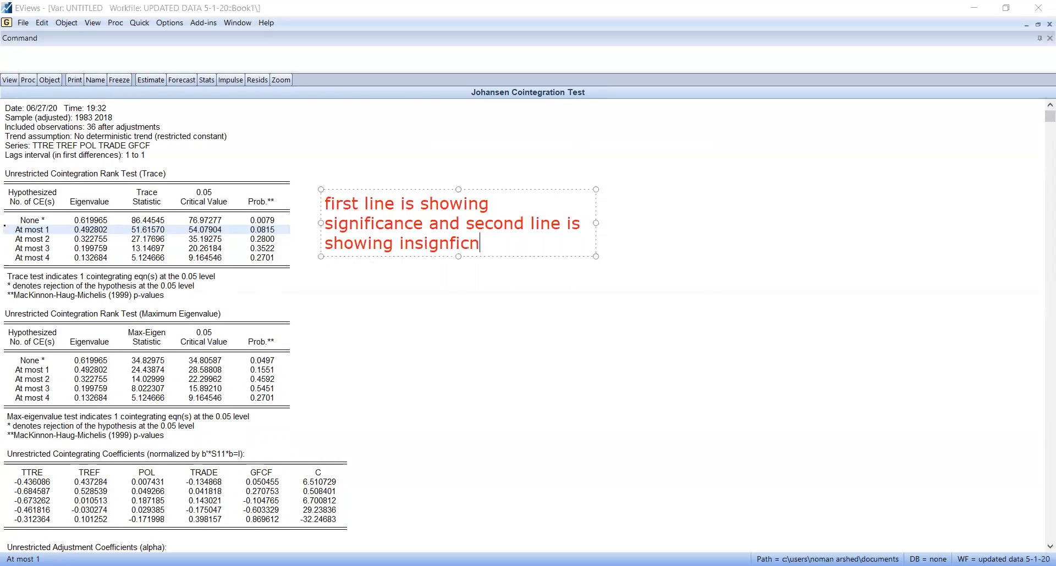
key(BackSpace)
key(BackSpace)
key(BackSpace)
key(BackSpace)
key(BackSpace)
key(BackSpace)
key(BackSpace)
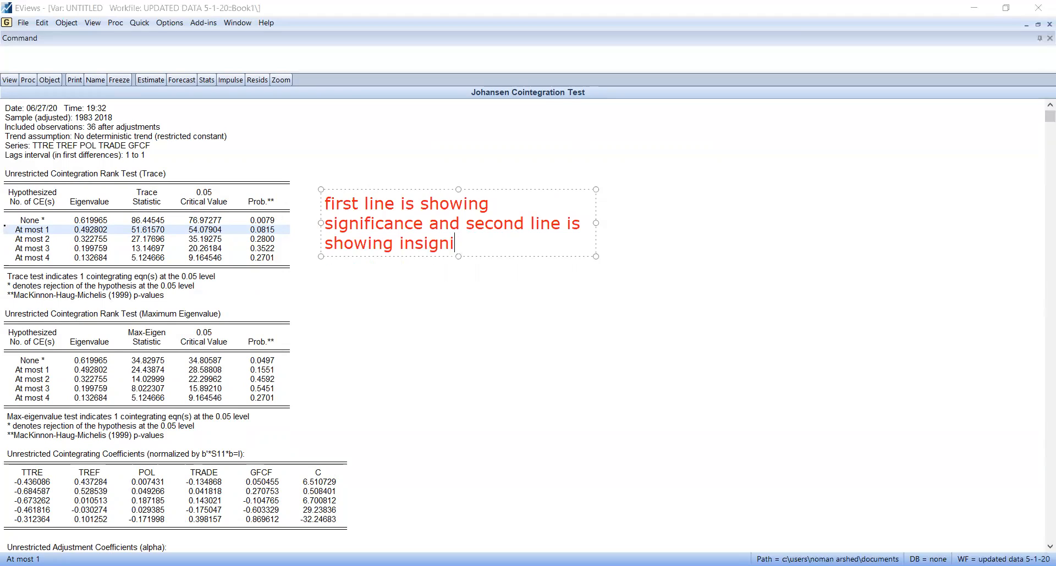
text(ificance t)
key(BackSpace)
text(whcih)
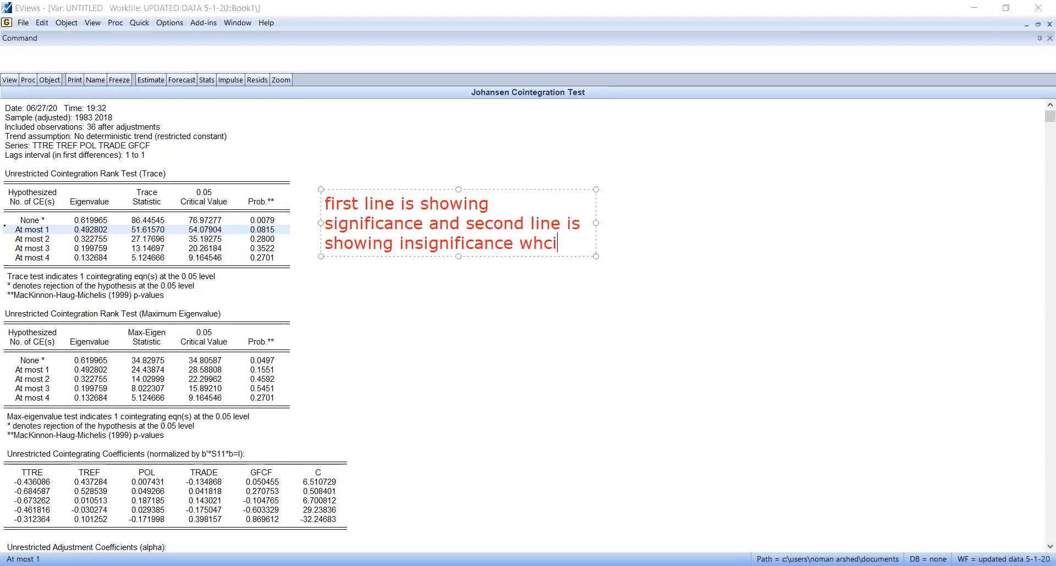
key(BackSpace)
key(BackSpace)
key(BackSpace)
key(BackSpace)
key(BackSpace)
- Insert "means there are more than 0 cointegration relationships in selected variables" after "significance" and separate the second-line remark with a blank line
click(430, 220)
key(Return)
key(Left)
text(me)
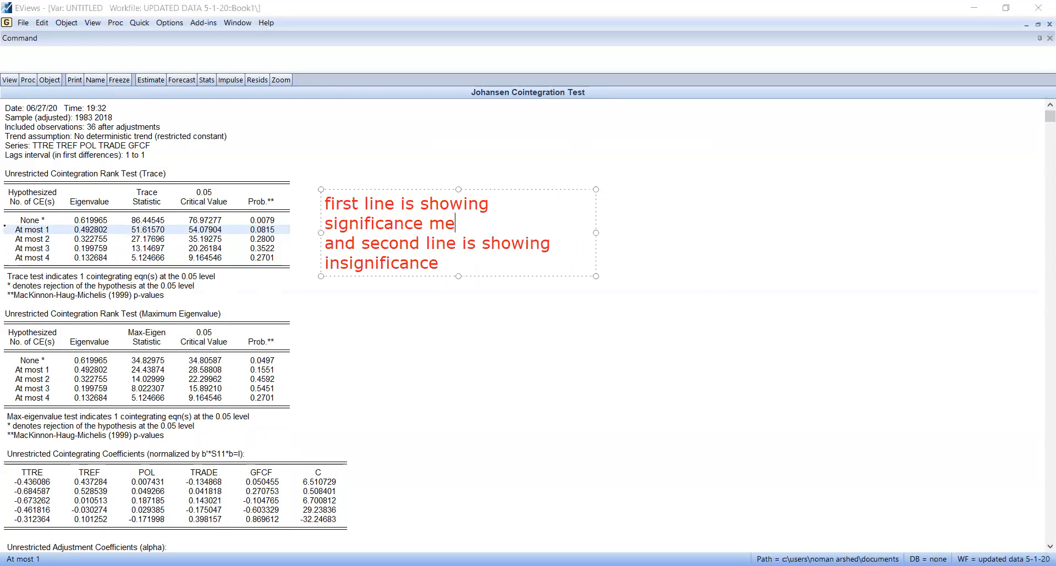
text(ans the)
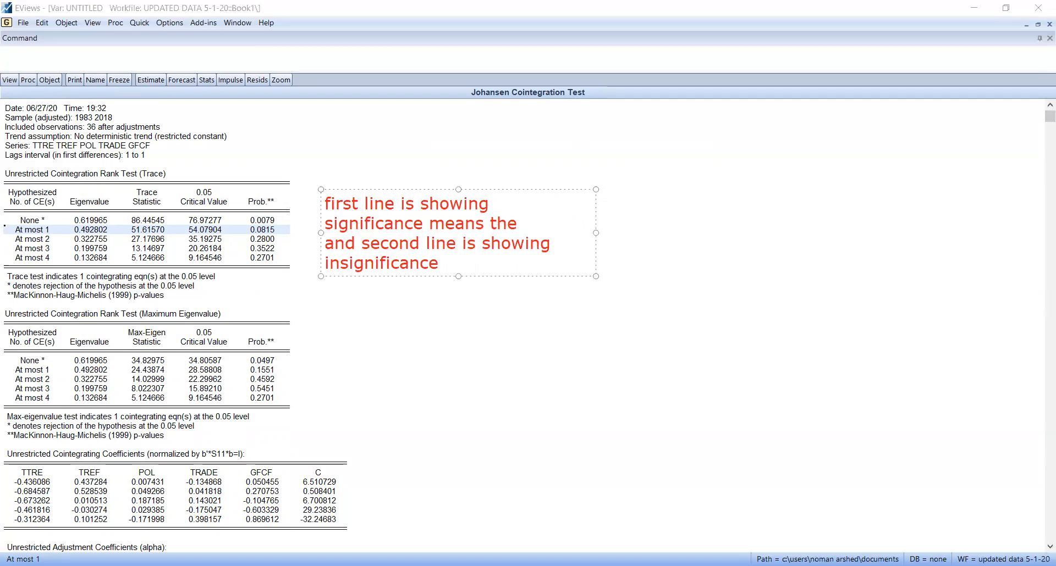
text( re are more than 0 cointegration te)
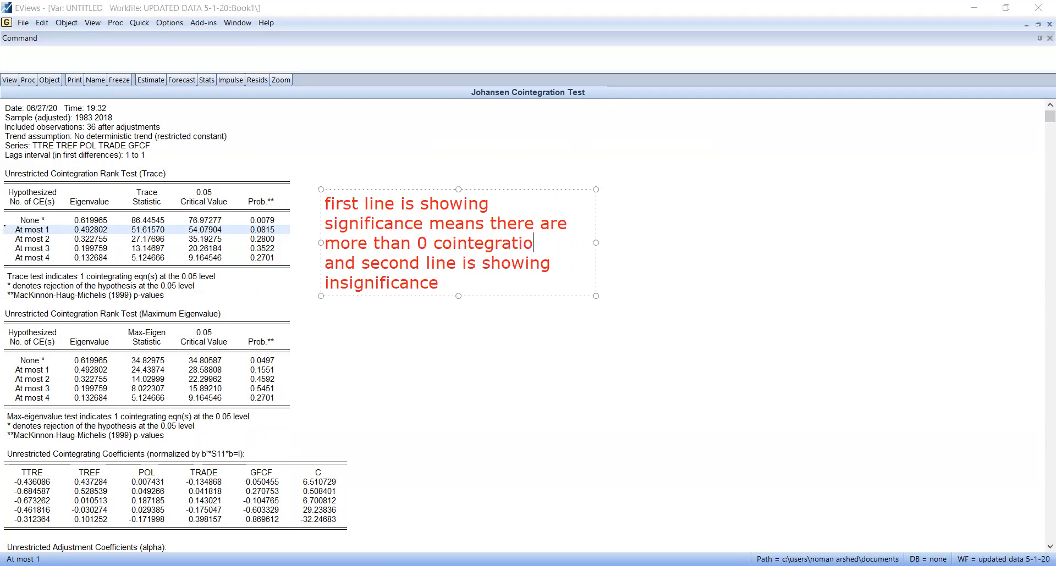
key(BackSpace)
key(BackSpace)
text(relationships i)
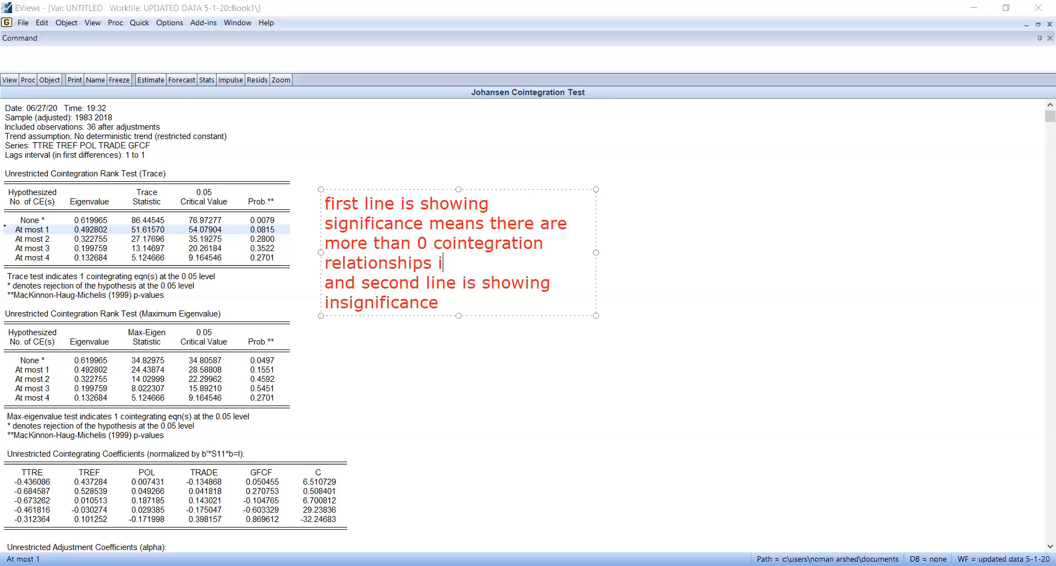
text(n sele and sec)
key(BackSpace)
key(BackSpace)
key(BackSpace)
key(BackSpace)
text(selected vari)
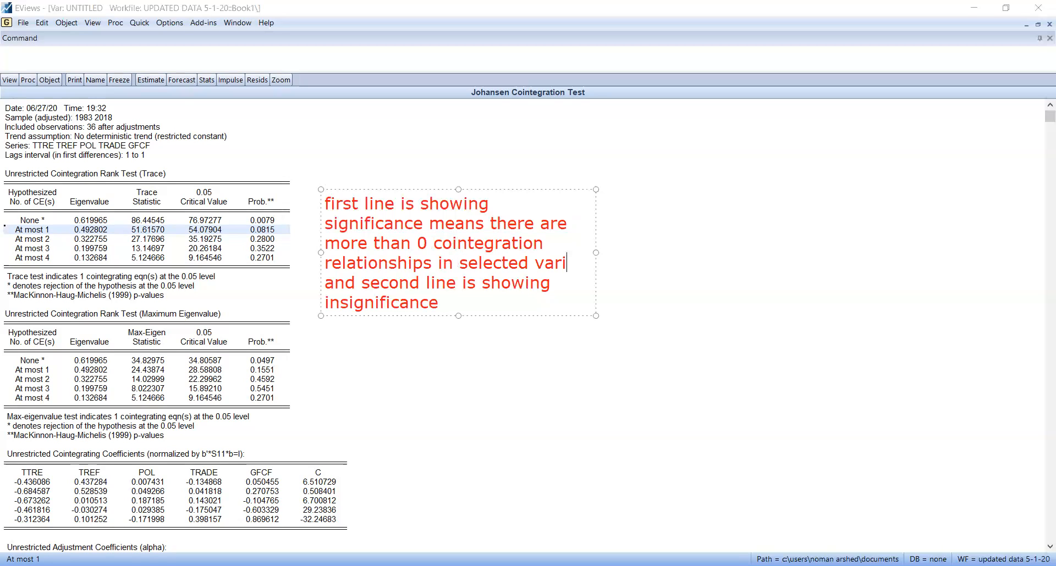
text(ables)
key(Return)
- Complete the second-line remark with "means there is no more than 1 cointegration relationships in selected variables"
click(463, 345)
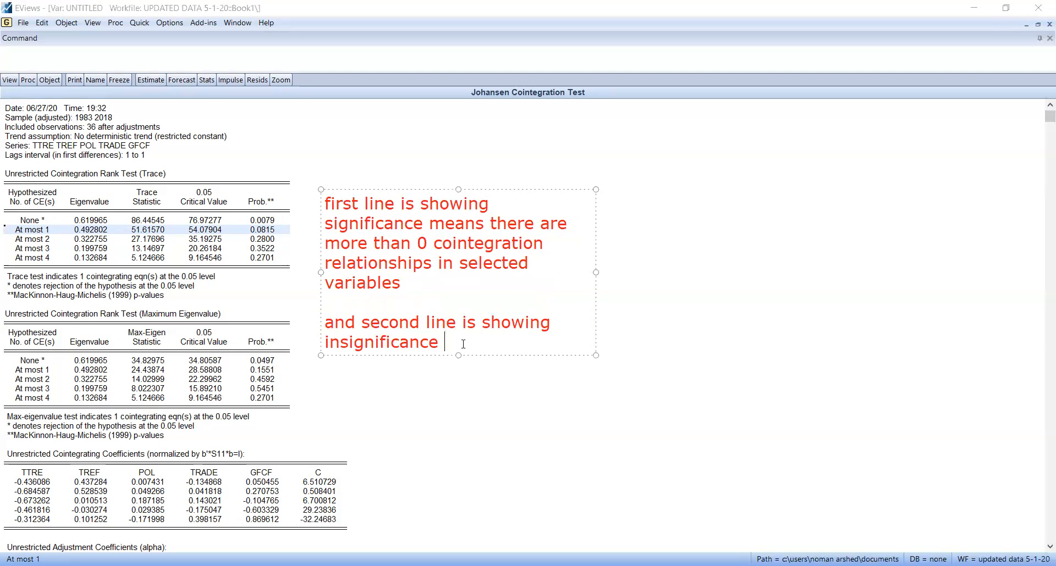
text(means there is )
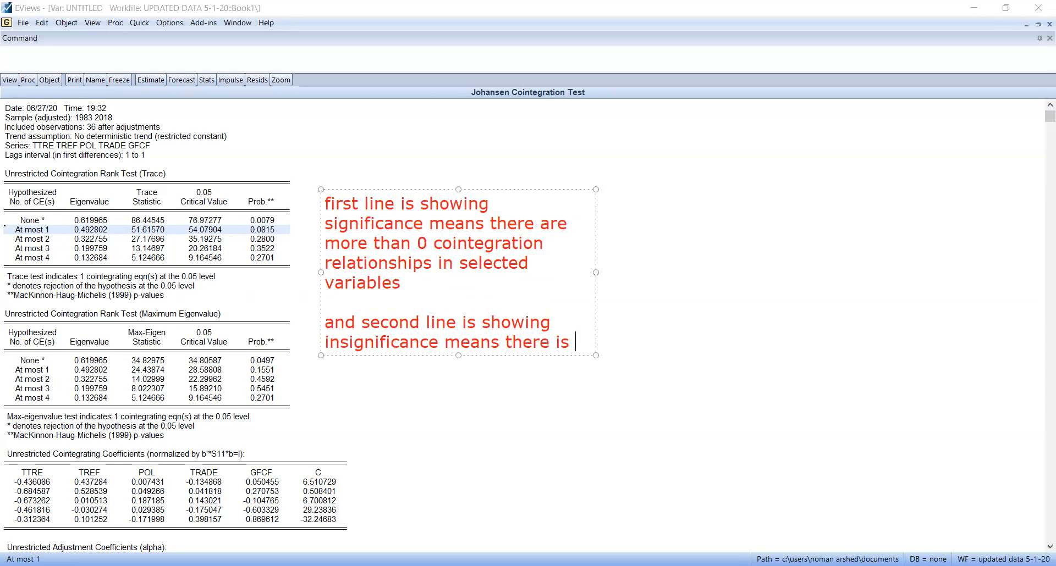
text(n)
text(o more than 1 counte)
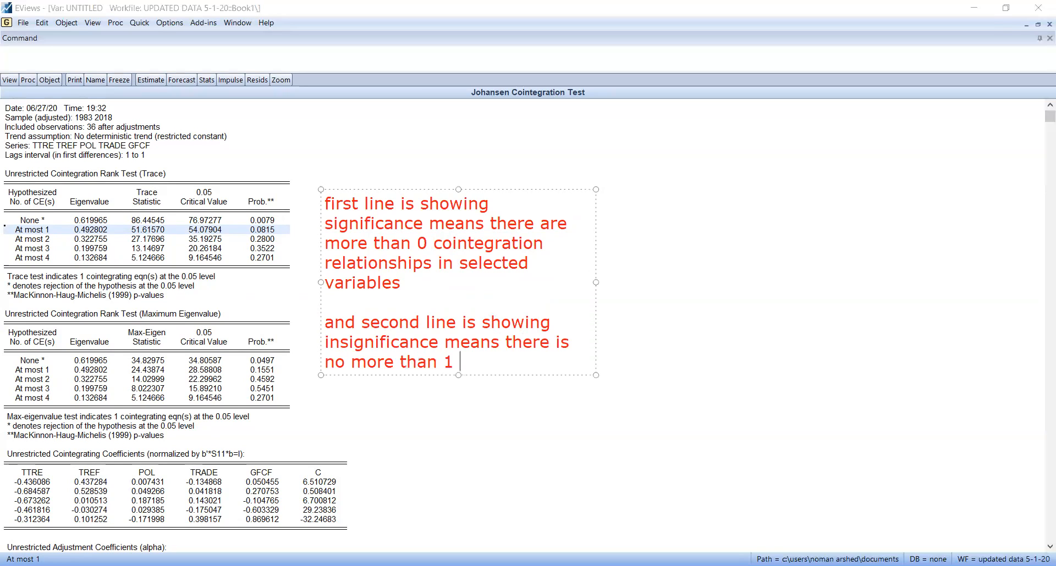
key(BackSpace)
key(BackSpace)
key(BackSpace)
key(BackSpace)
text(integra)
text(tion )
text(re)
text(lationshgu)
key(BackSpace)
key(BackSpace)
key(BackSpace)
text(ips)
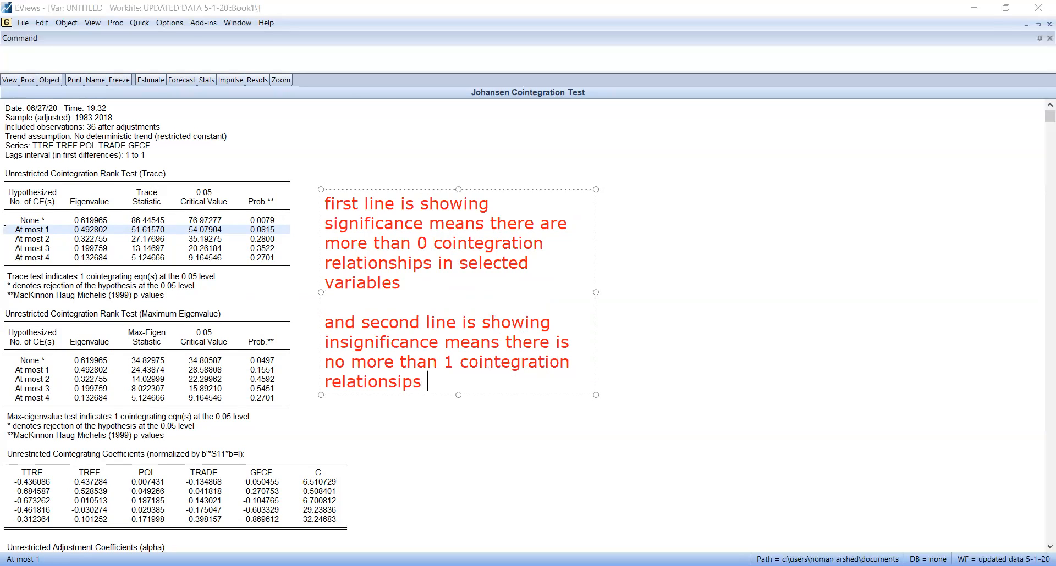
key(BackSpace)
key(BackSpace)
key(BackSpace)
key(BackSpace)
key(BackSpace)
text(nships in sele)
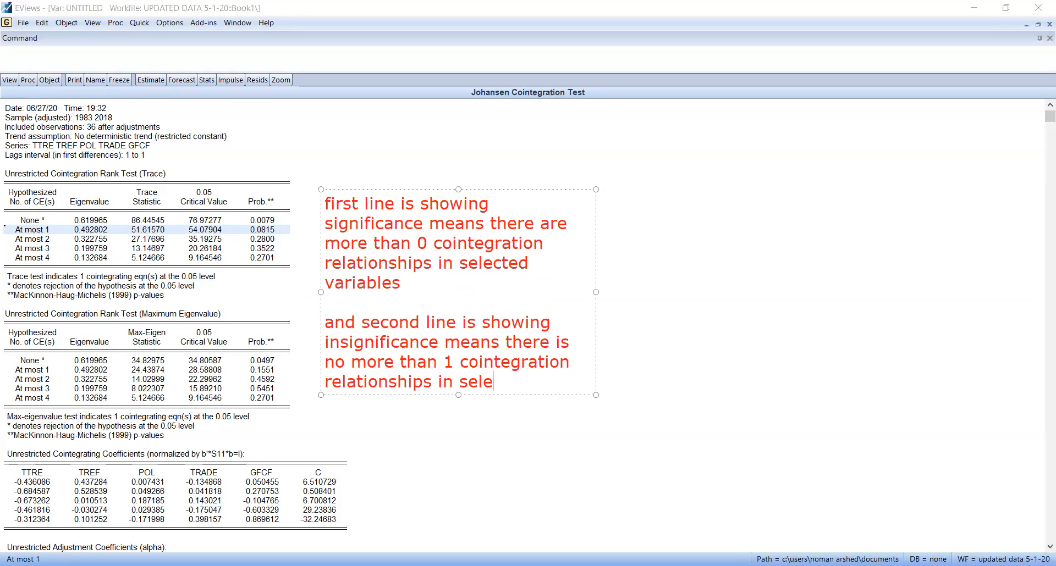
text(cted variables)
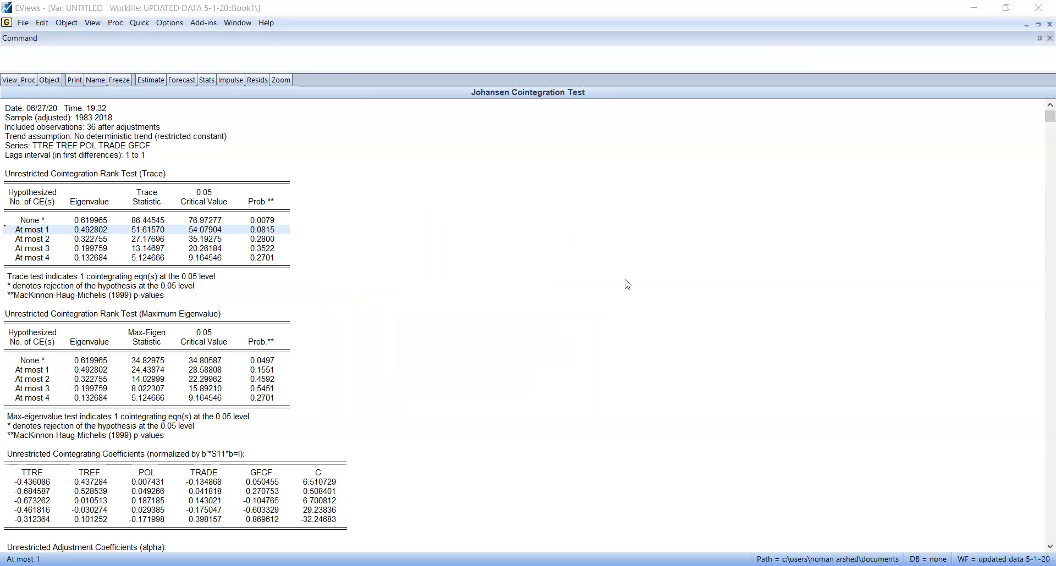
- Examine the normalized cointegrating coefficients and their standard errors for one cointegrating equation, and compare them with the multi-equation results further down
scroll(462, 497, down, 2)
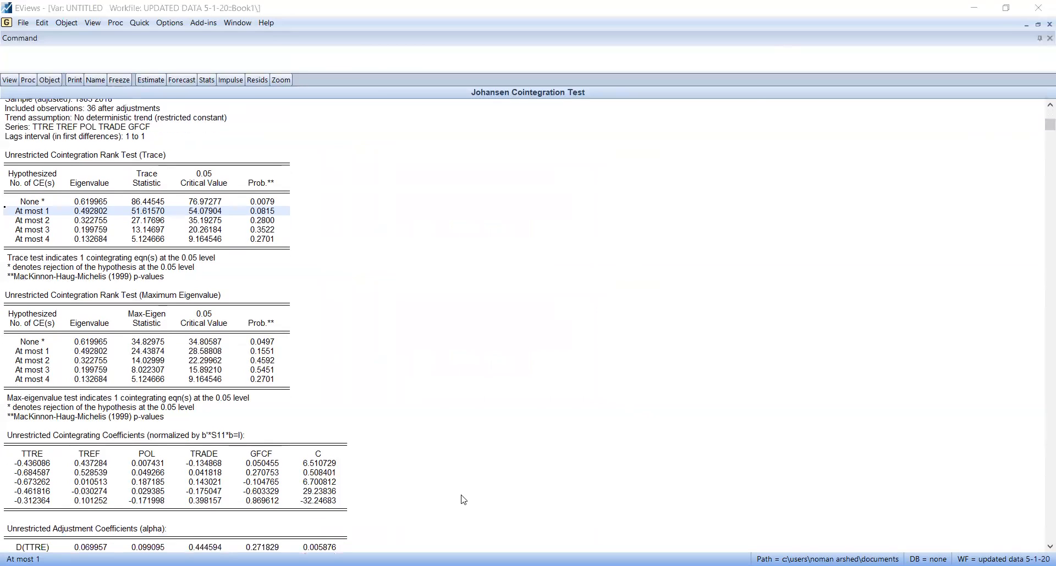
scroll(462, 500, down, 13)
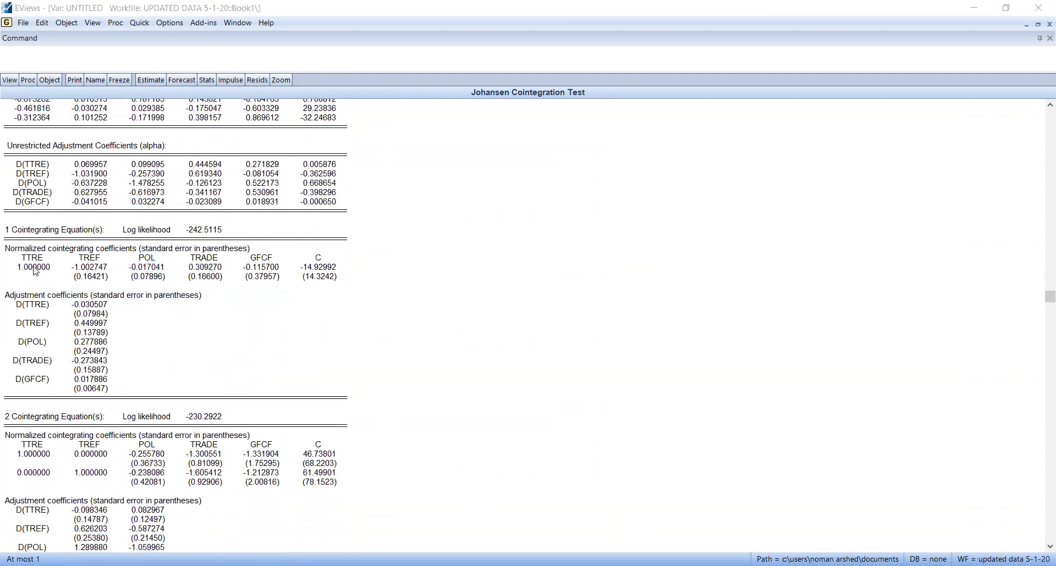
drag(17, 277, 368, 262)
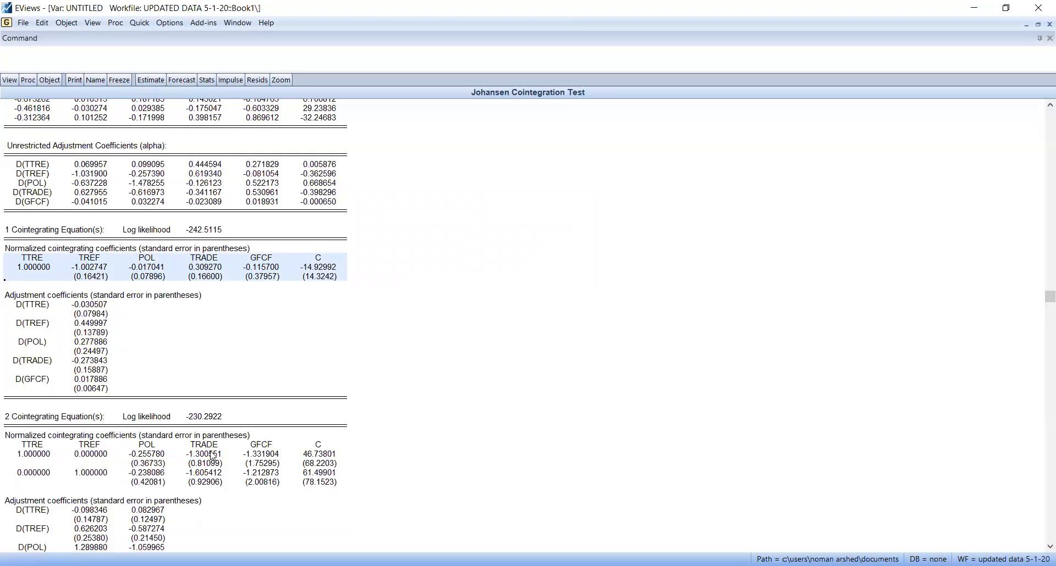
click(60, 463)
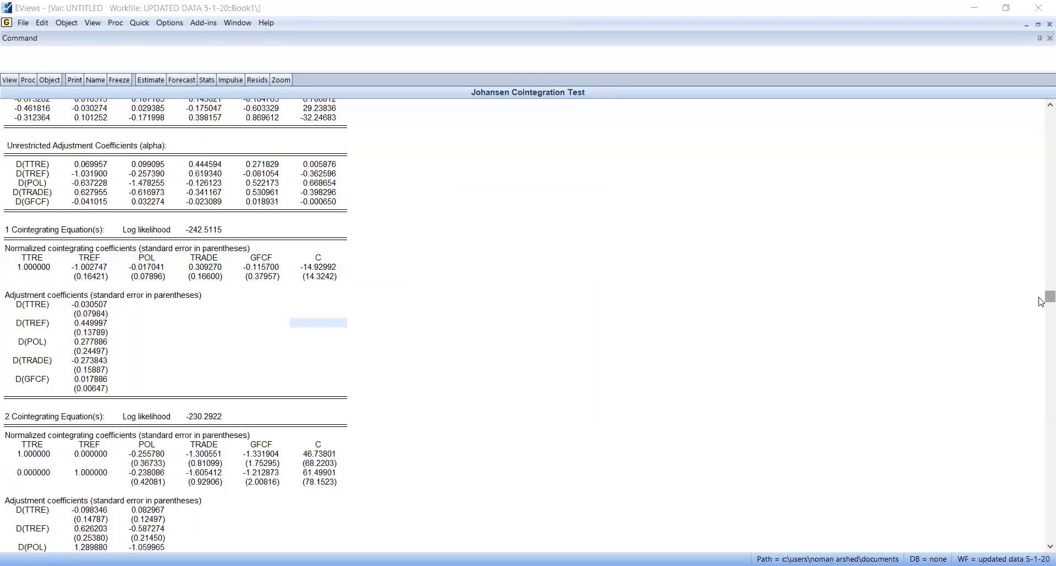
scroll(1041, 302, down, 15)
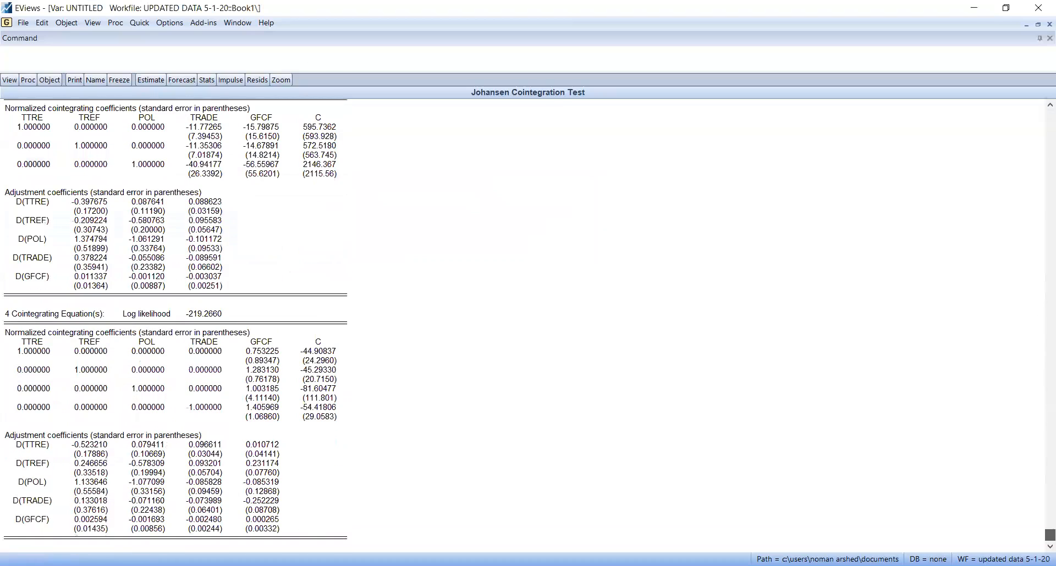
scroll(1011, 319, up, 15)
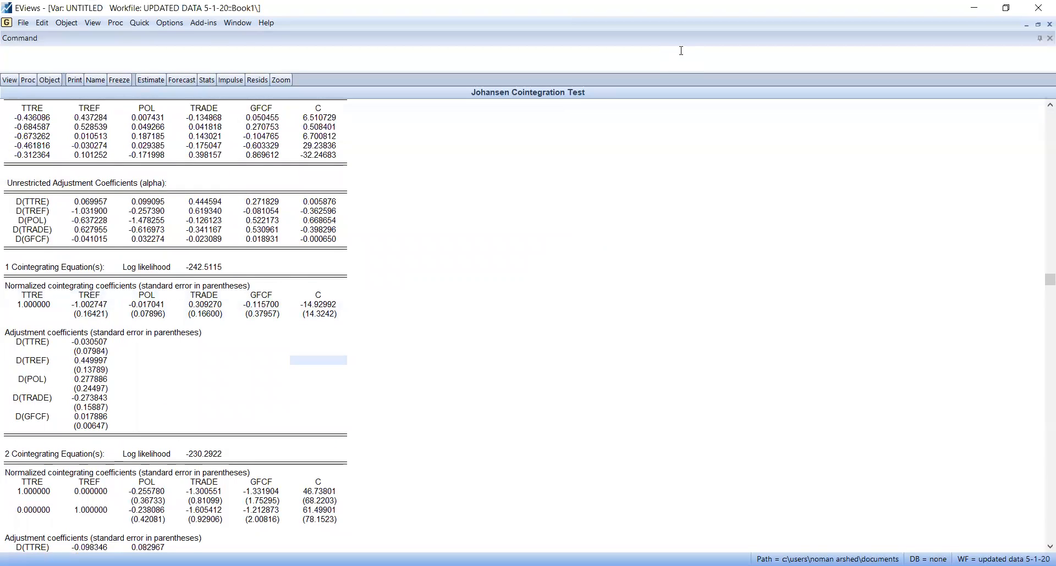
- Annotate the space beside the coefficients with "Y - yhat = error" and, on a second line, "Y = yhat + error"
text(Y - yhat )
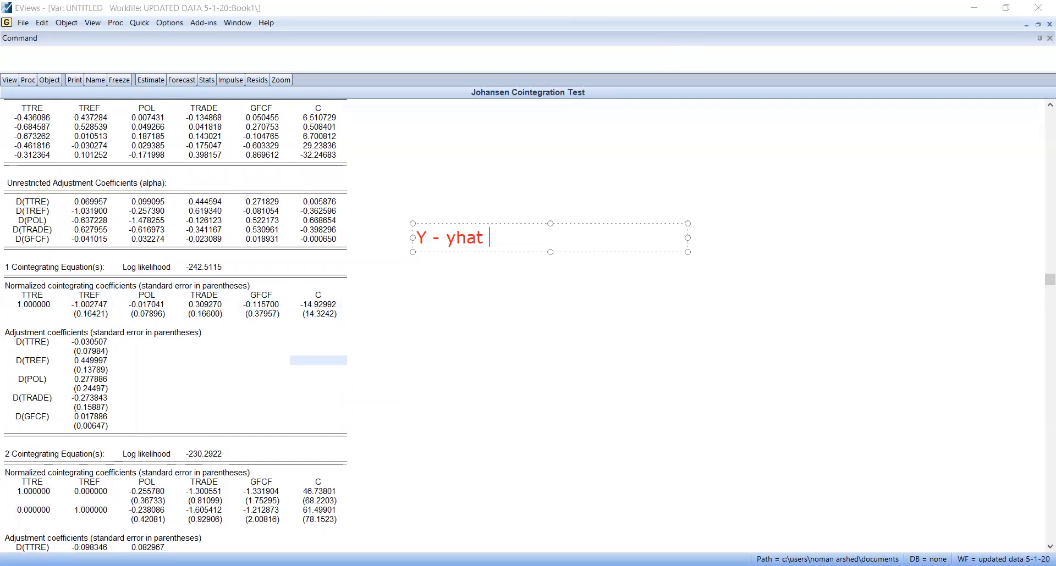
text(= error )
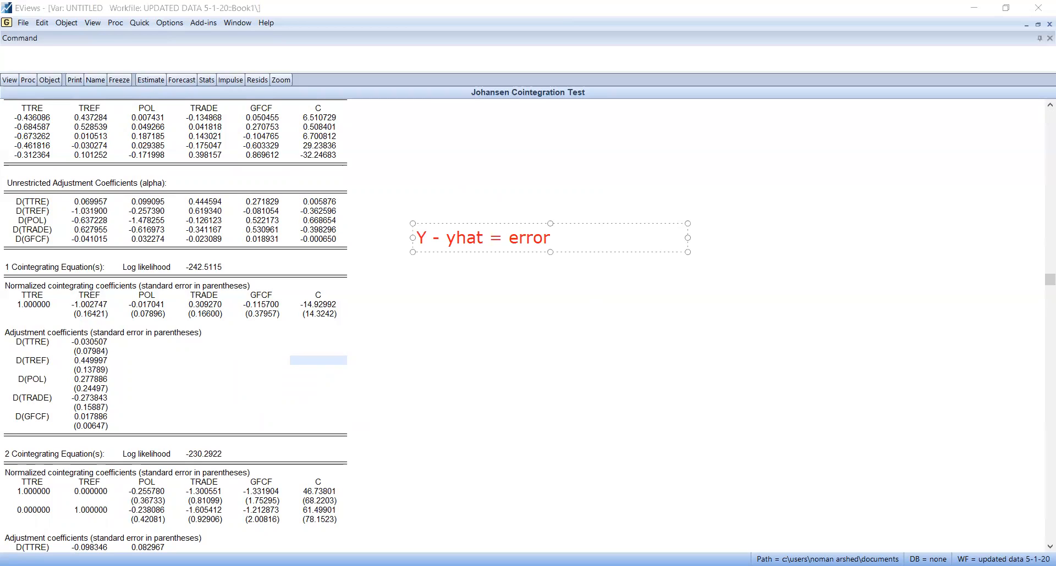
text(()
key(BackSpace)
key(BackSpace)
key(Return)
text(Y = yhat )
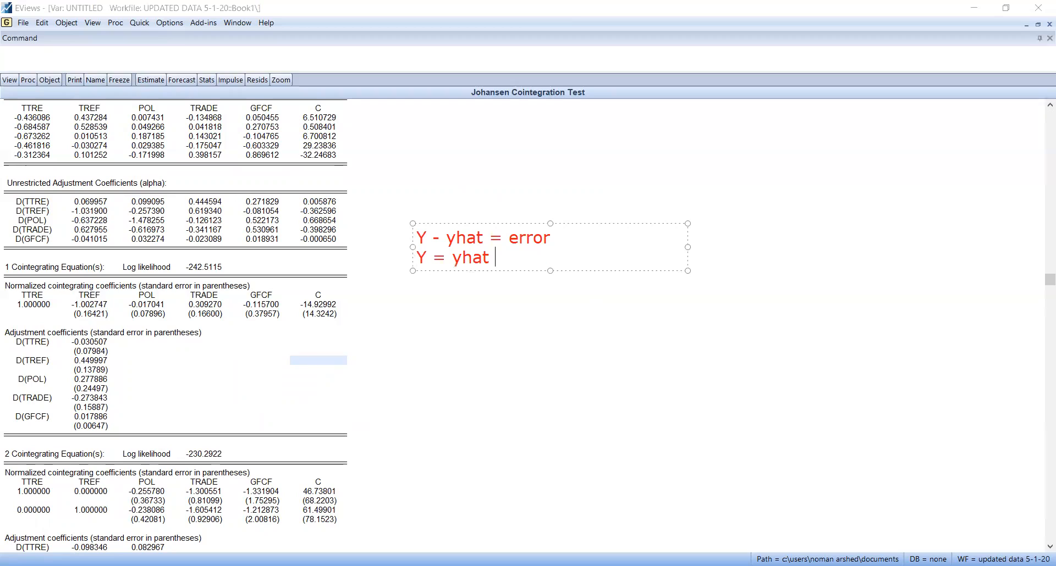
text(+ eror)
key(BackSpace)
key(BackSpace)
text(ror)
key(Return)
key(Return)
- Add the equation "TTRE = 14.92 + 1.002 TREF + 0.017 POL - 0.309 TRADE + 0.116 GFCF" to the annotation and widen its text box
text(y)
key(BackSpace)
text(TTRE = )
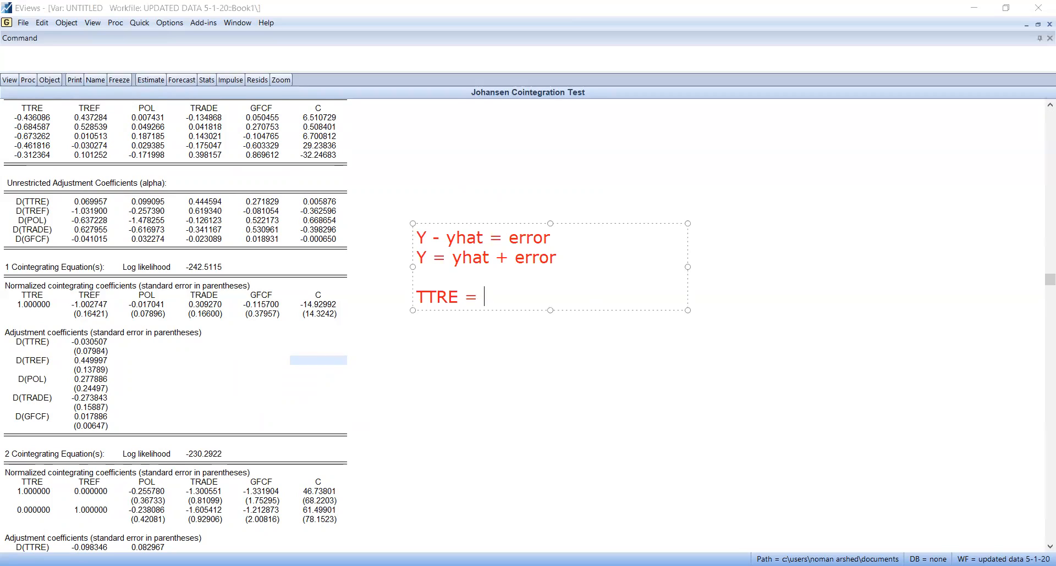
text(14.92 + 1.002)
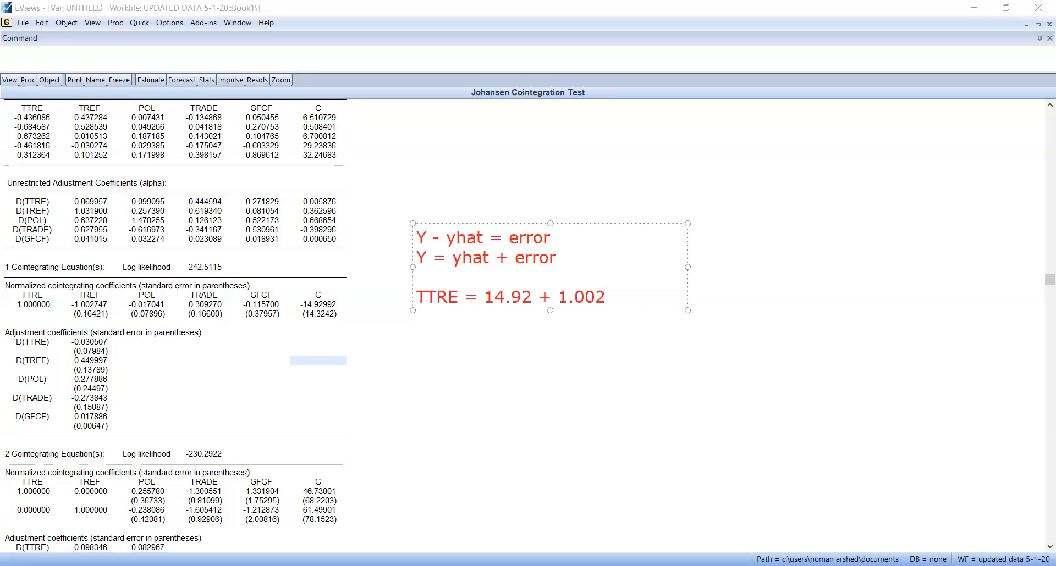
text( TREF + 0.017)
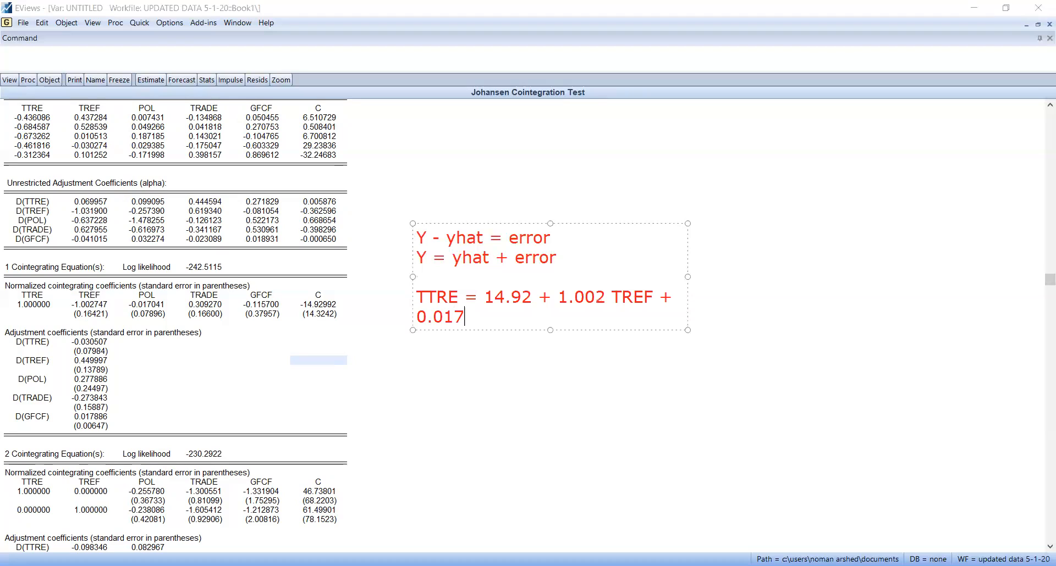
text( POL +)
key(BackSpace)
key(BackSpace)
text(- 0.309 TRADE + 0.)
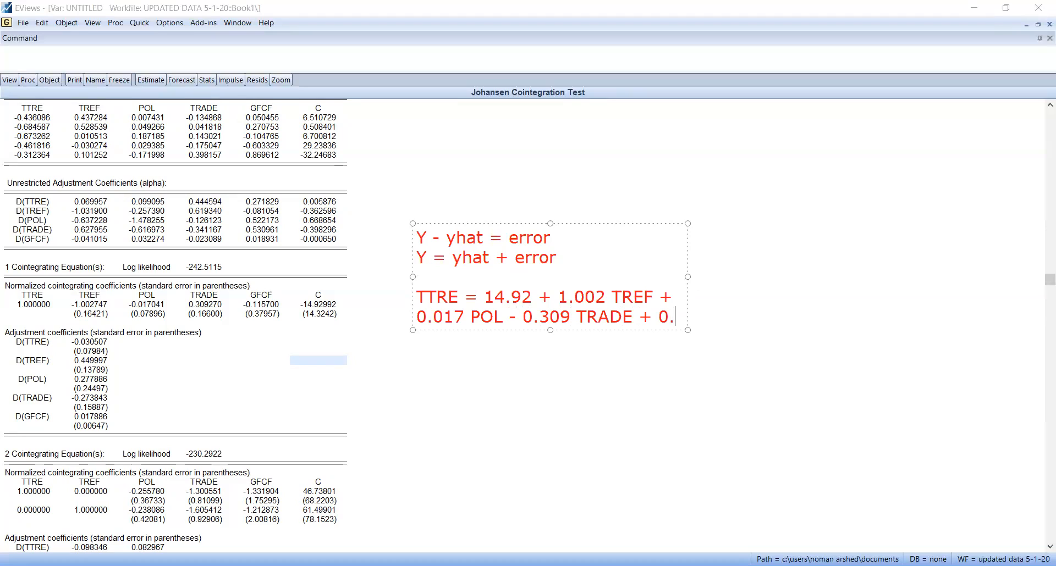
text(11)
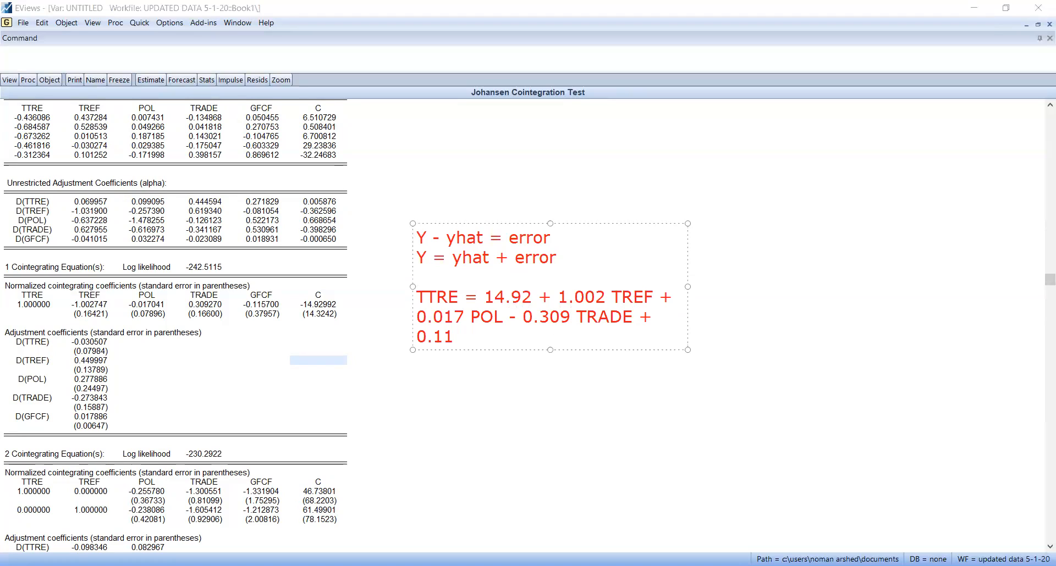
text(6 F)
key(BackSpace)
text(GFCF)
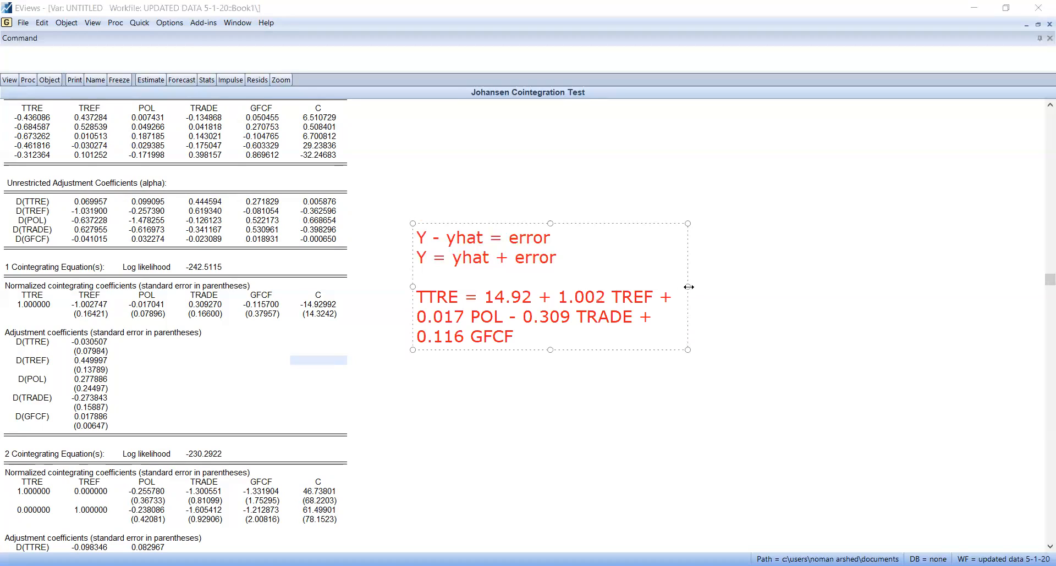
drag(688, 287, 889, 287)
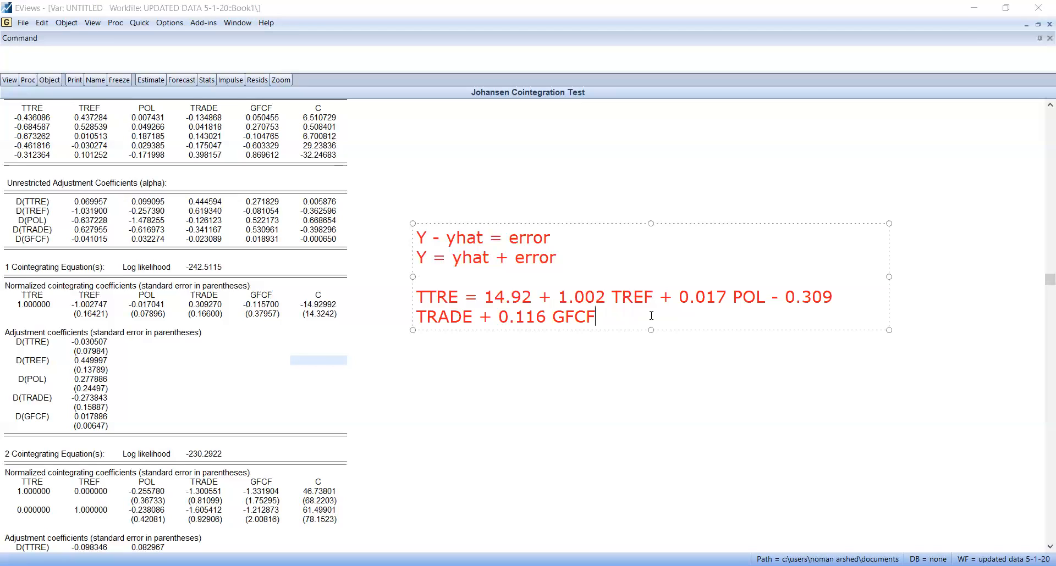
- Below the equation, add the t-value rule "T value is = Slope / standard errod if it is > |1.96|" after a blank line
key(Return)
key(Return)
text(T value os)
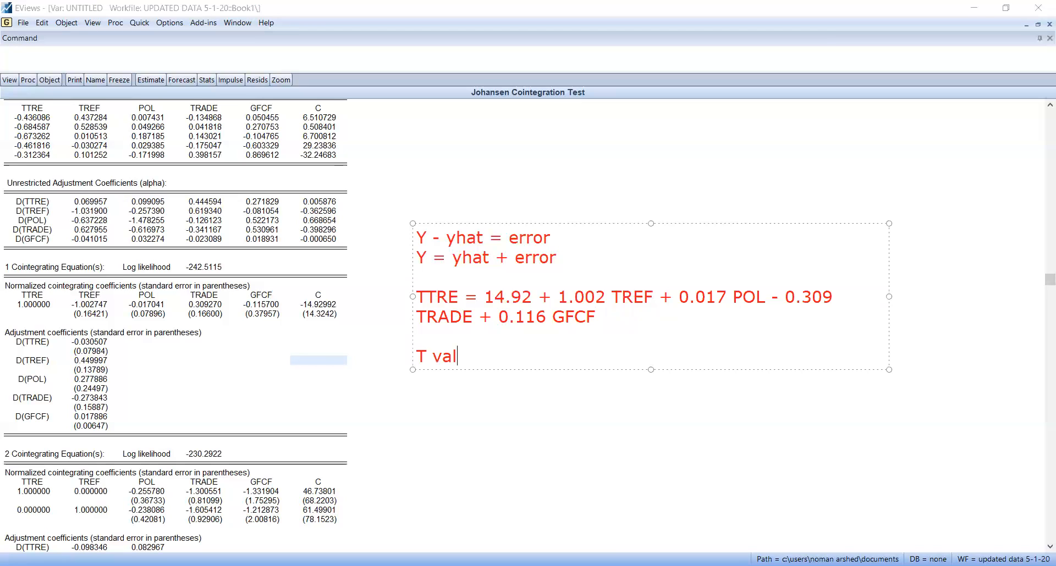
key(BackSpace)
key(BackSpace)
text(is = Slope / s)
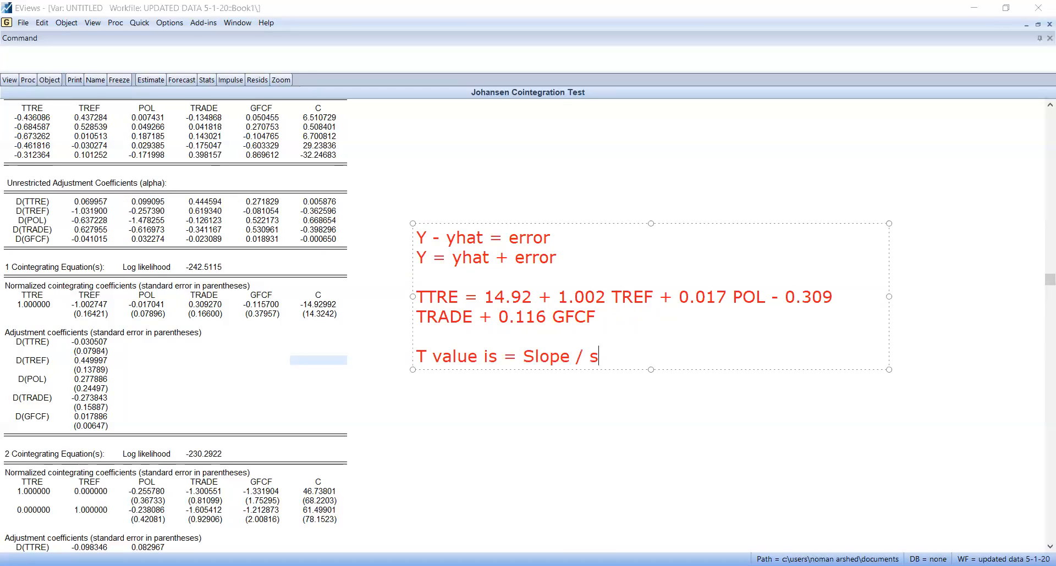
text(tandard erro)
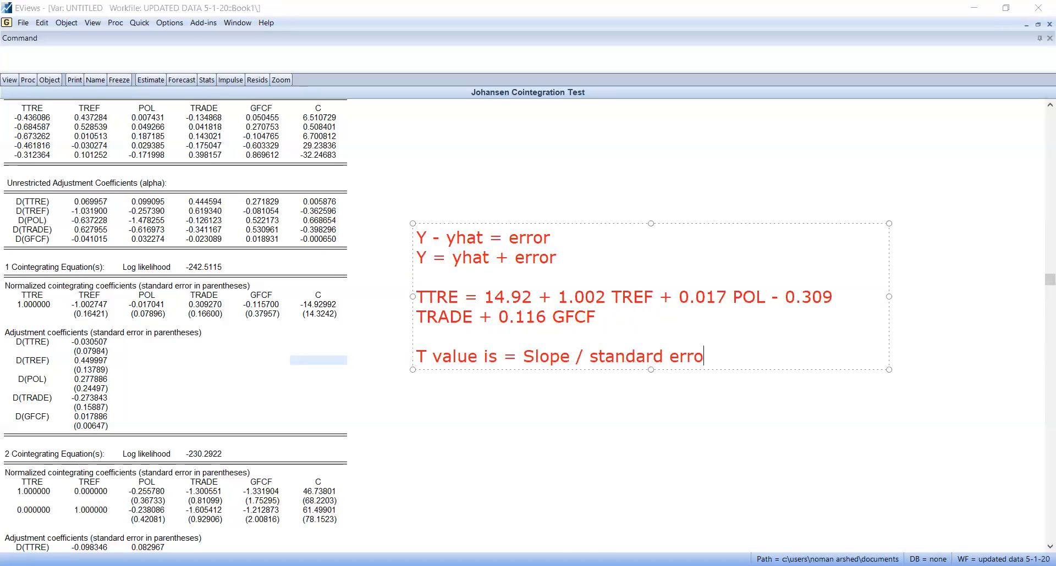
text(d    if it is > |1.96|)
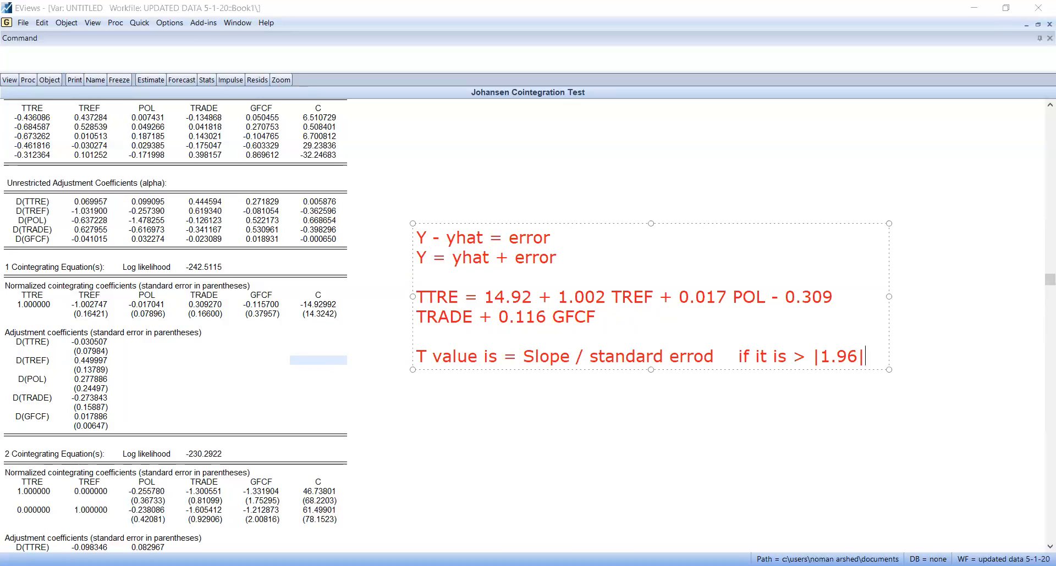
- Complete the t-value rule on a new line with "then the particular vairable is significant."
key(Return)
text(then th)
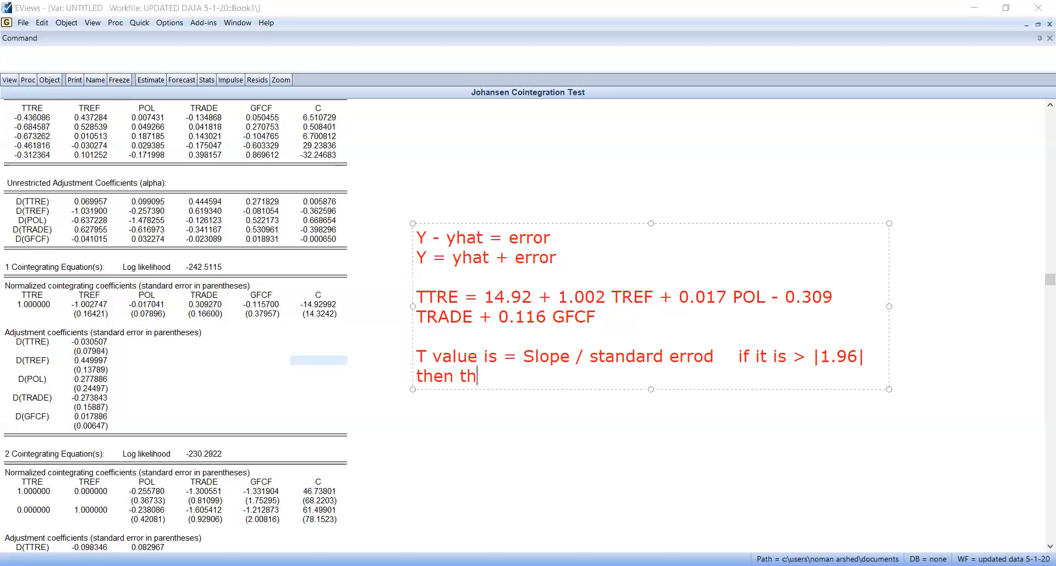
text(e particular vairable is si)
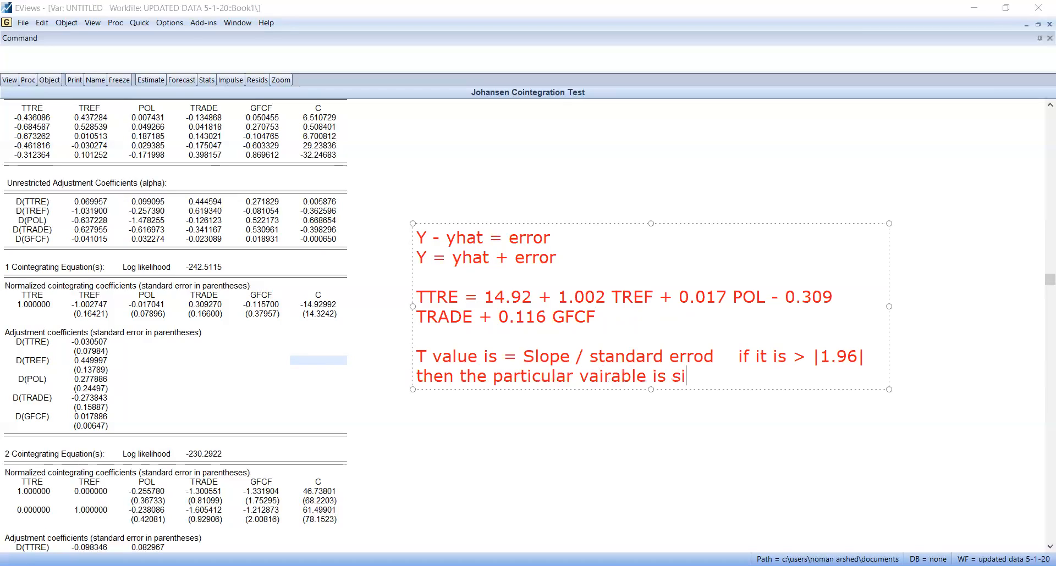
text(gnificant.)
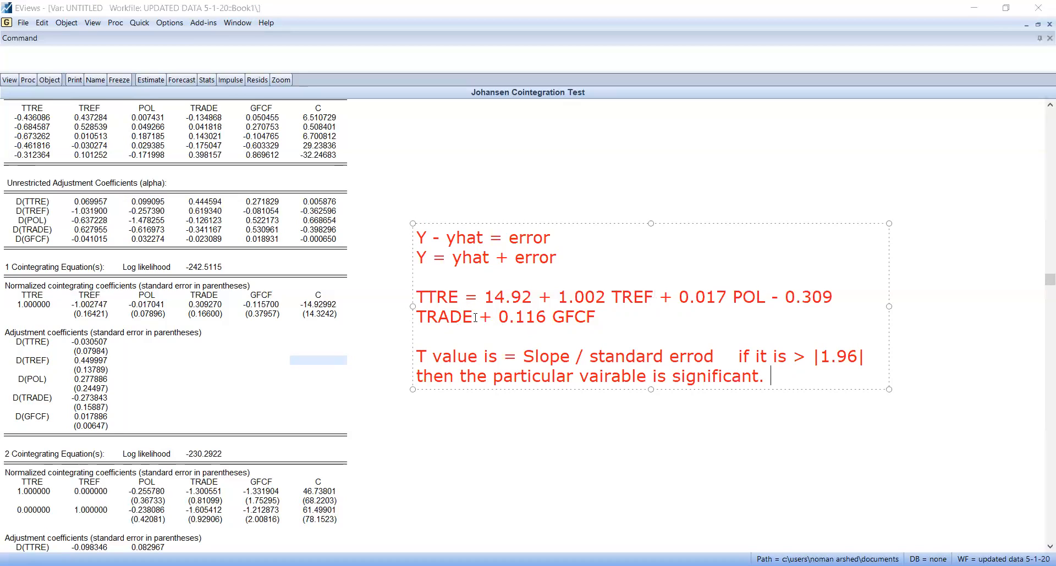
- Highlight the TRADE and 0.116 GFCF terms in the annotated equation, and clear the annotation from the results
drag(476, 318, 418, 317)
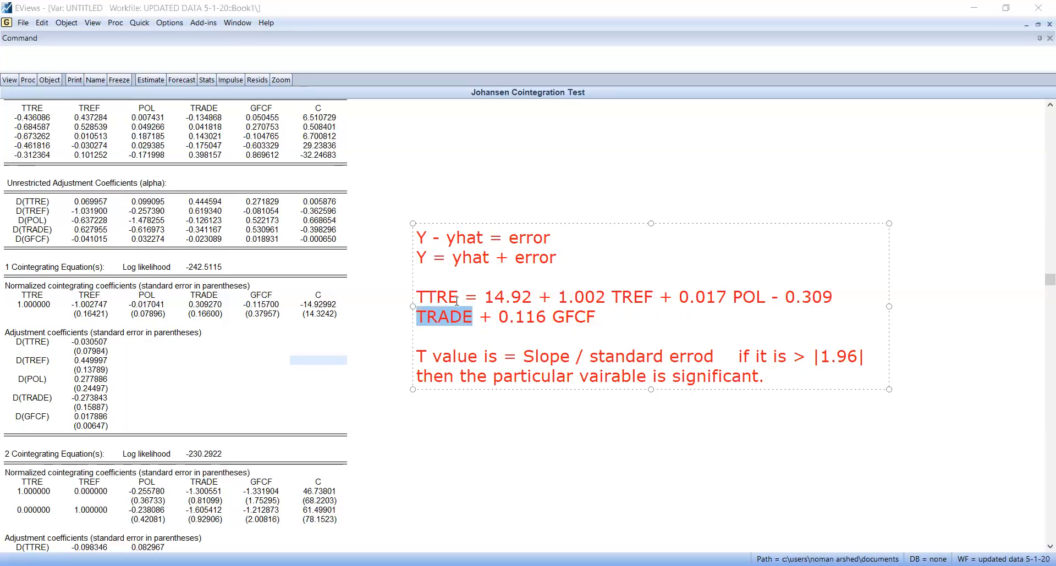
drag(596, 318, 505, 317)
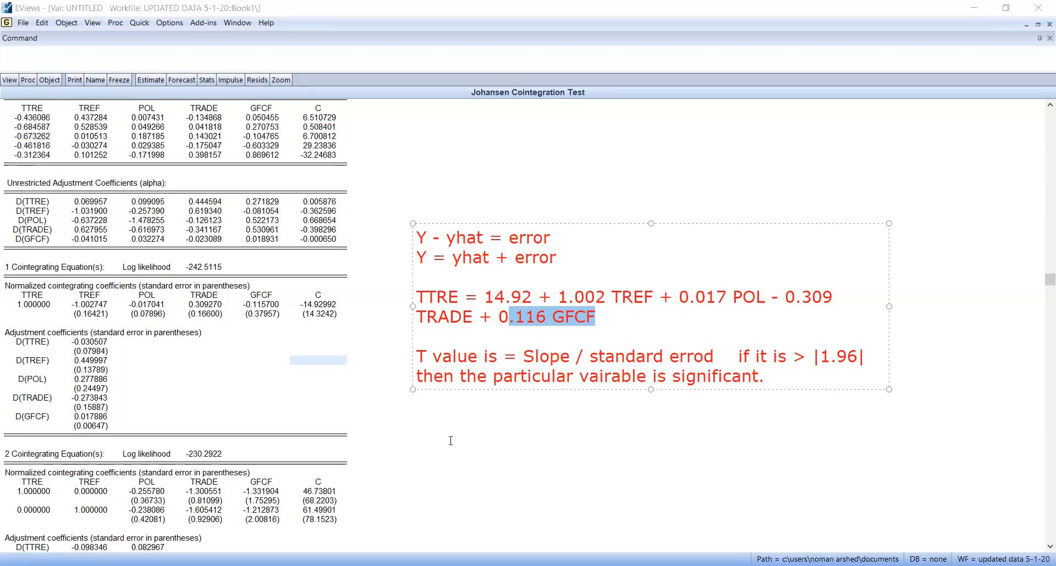
click(592, 413)
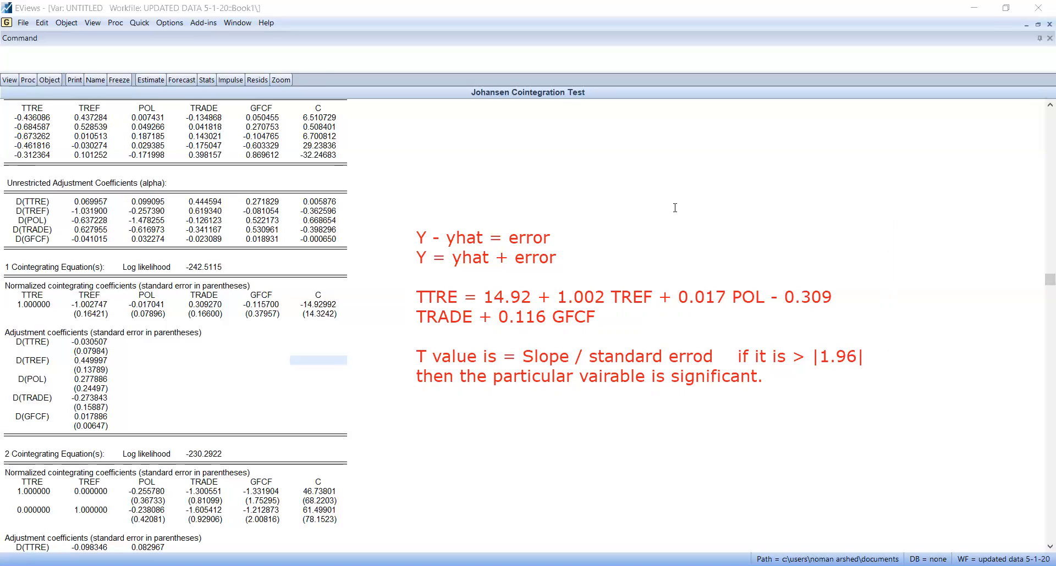
click(492, 100)
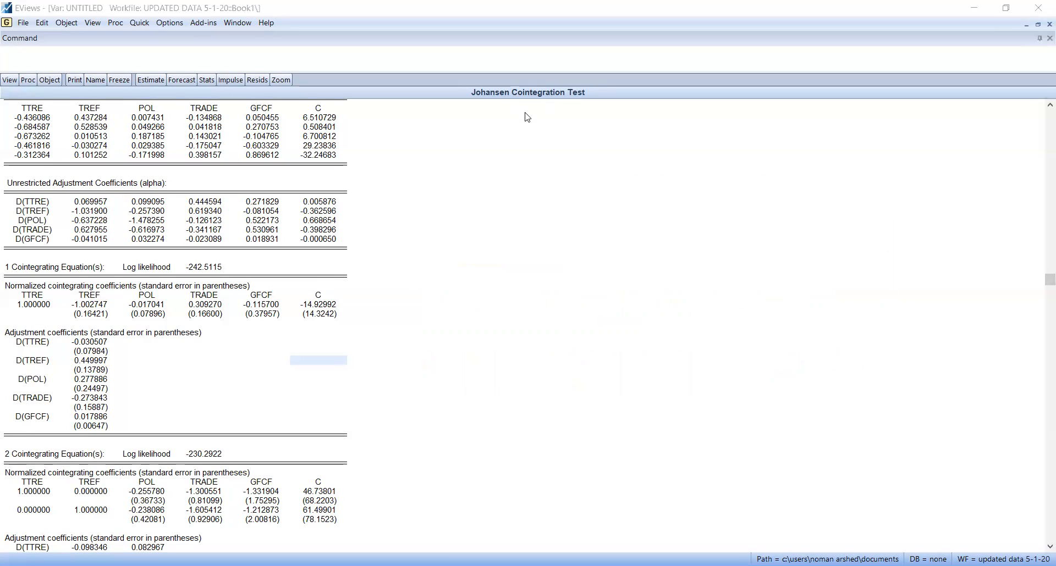
- Re-specify the VAR as a Vector Error Correction model with lag intervals 1 1 for the differenced endogenous variables
scroll(470, 259, down, 1)
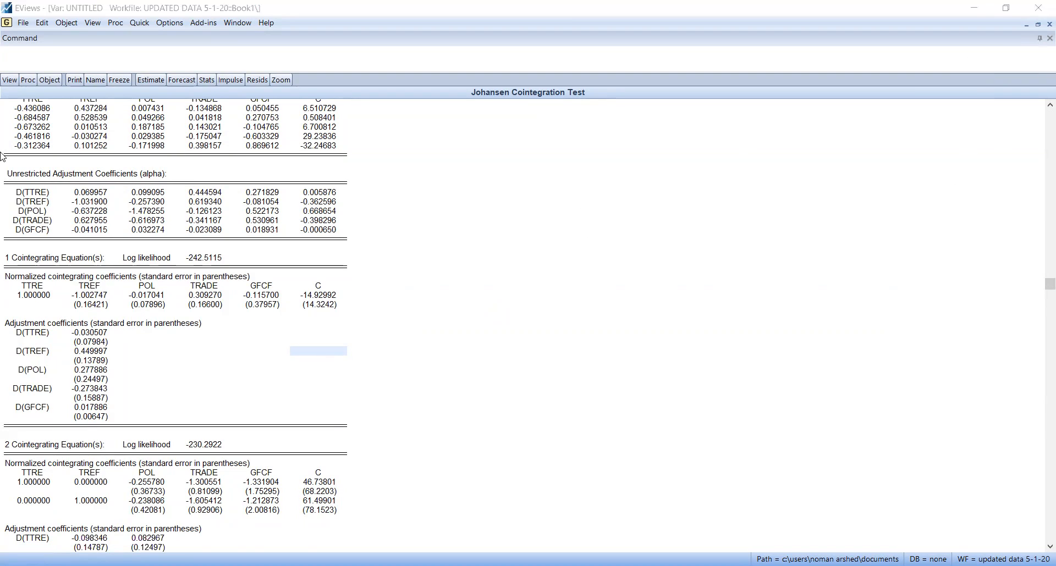
click(9, 80)
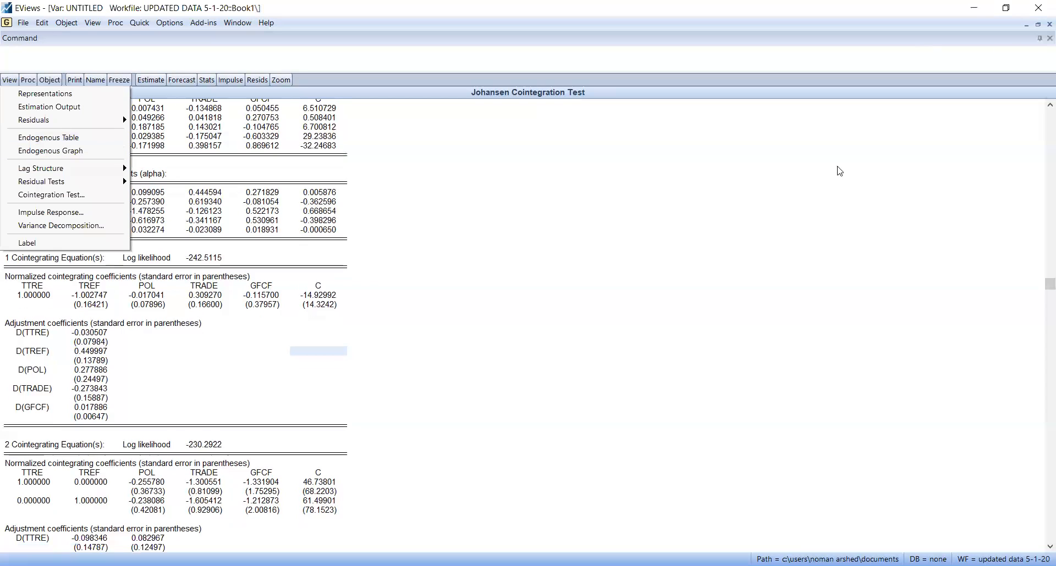
click(148, 81)
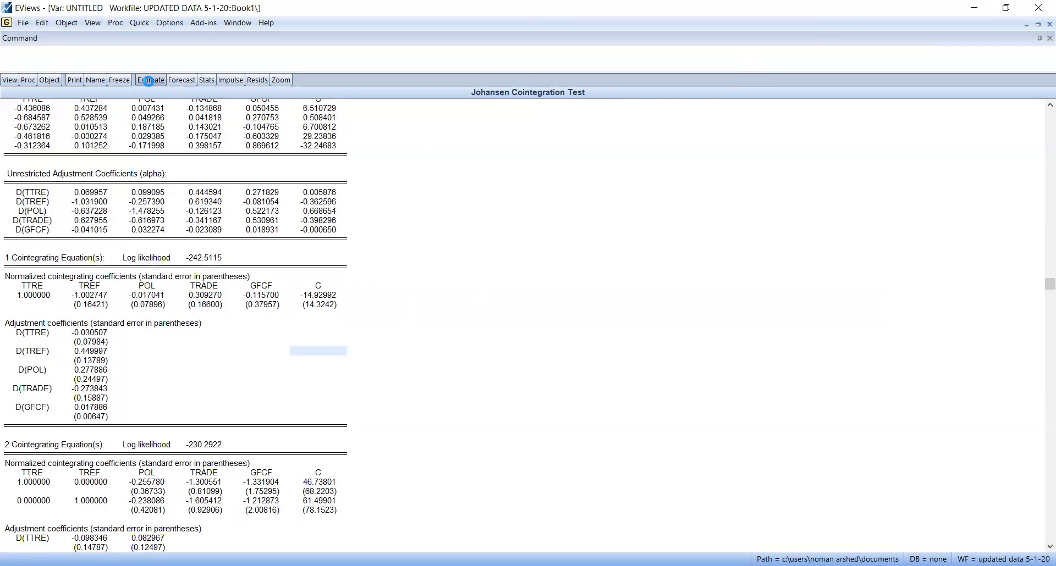
click(433, 251)
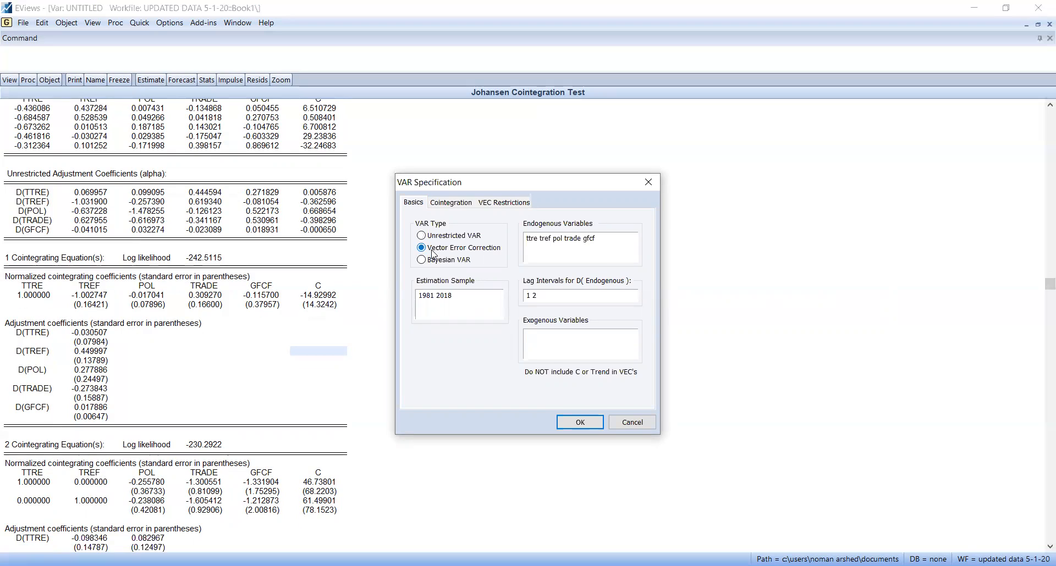
click(558, 300)
key(BackSpace)
text(1)
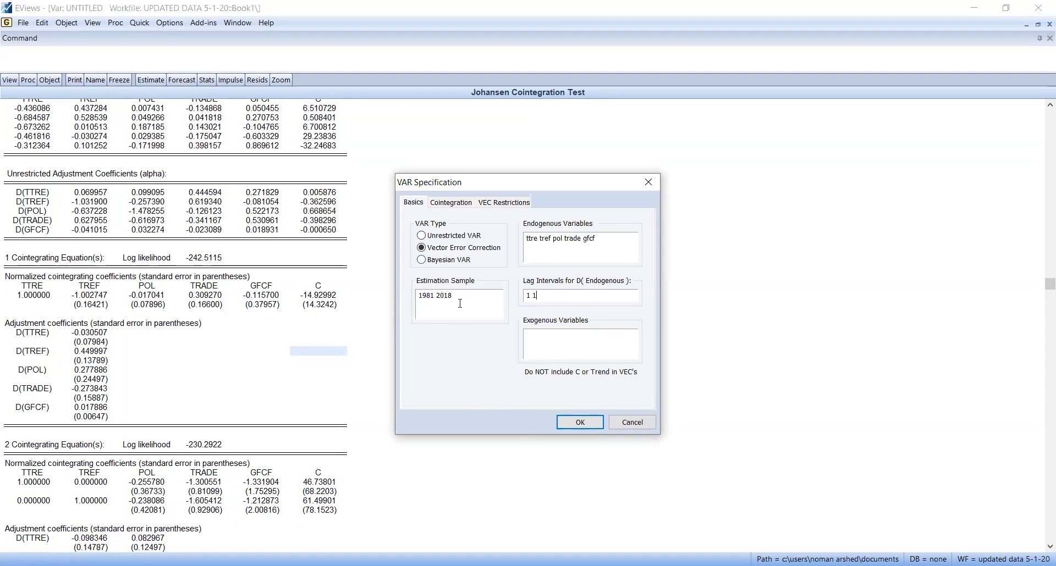
- Check the cointegration rank of 1, the trend specification and the VEC restrictions, and estimate the vector error correction model
click(451, 203)
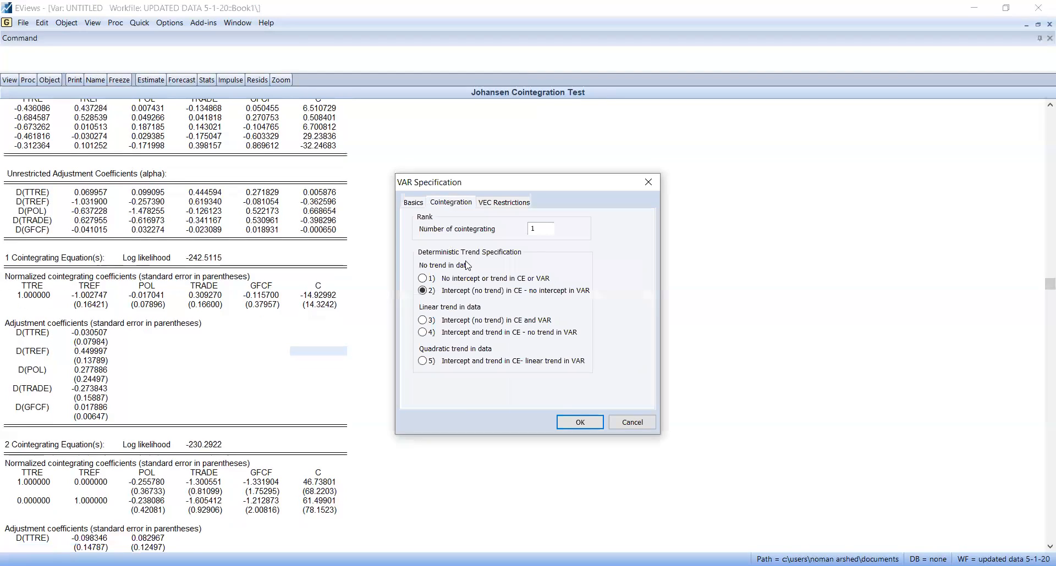
double_click(537, 230)
click(539, 231)
click(511, 203)
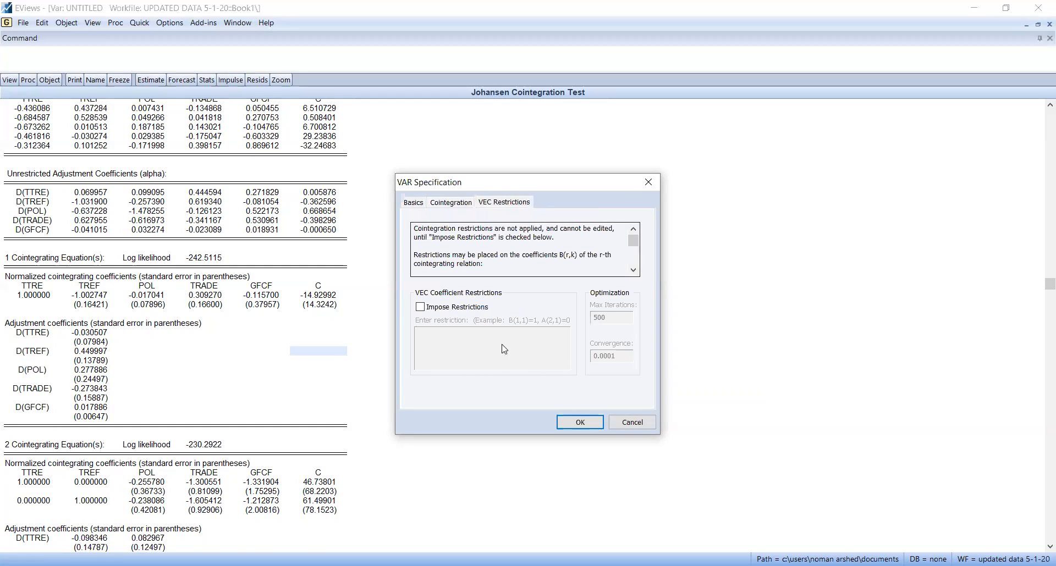
click(633, 270)
click(633, 270)
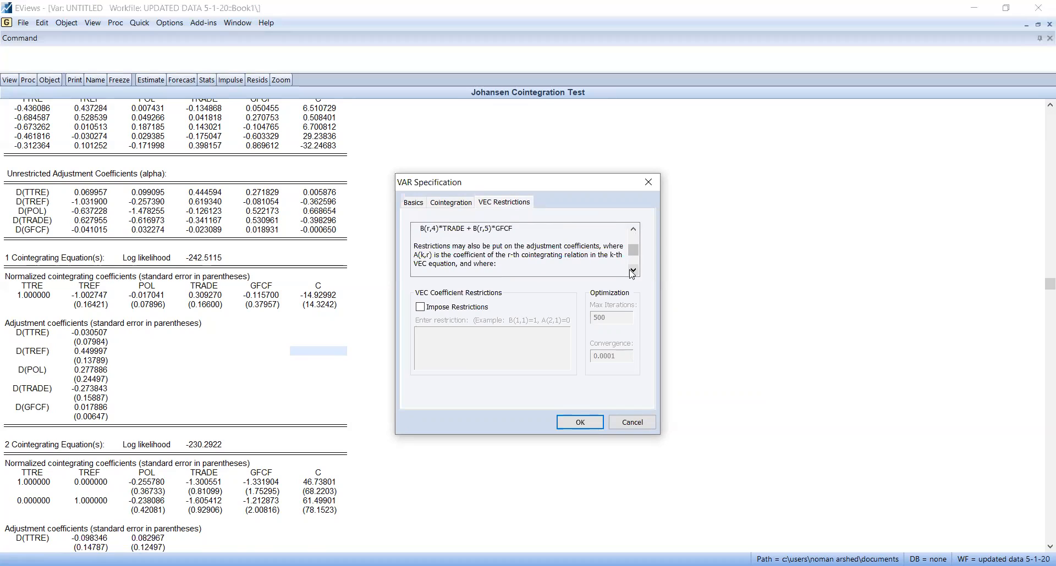
drag(633, 253, 633, 246)
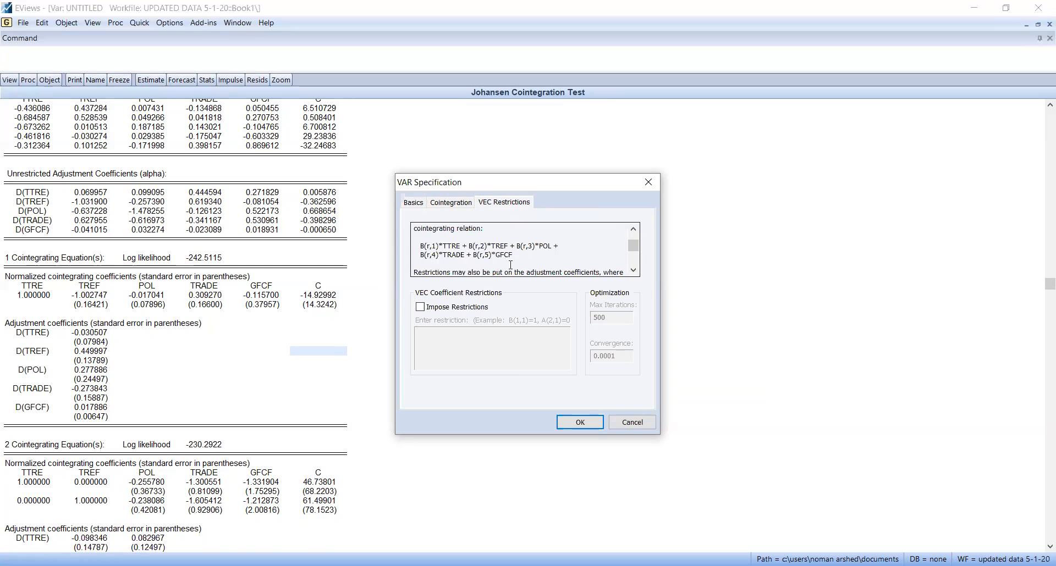
click(413, 203)
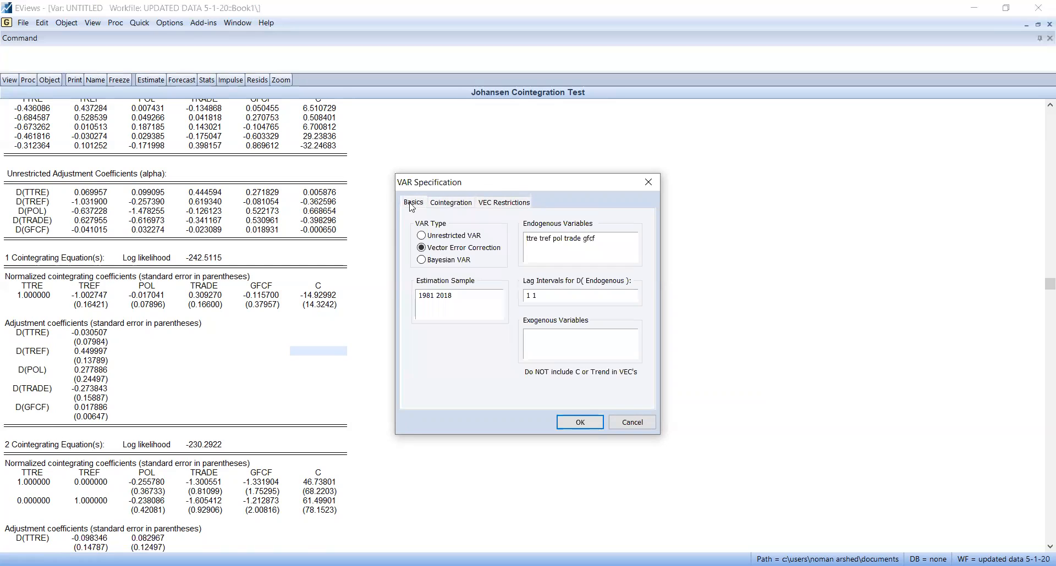
click(598, 431)
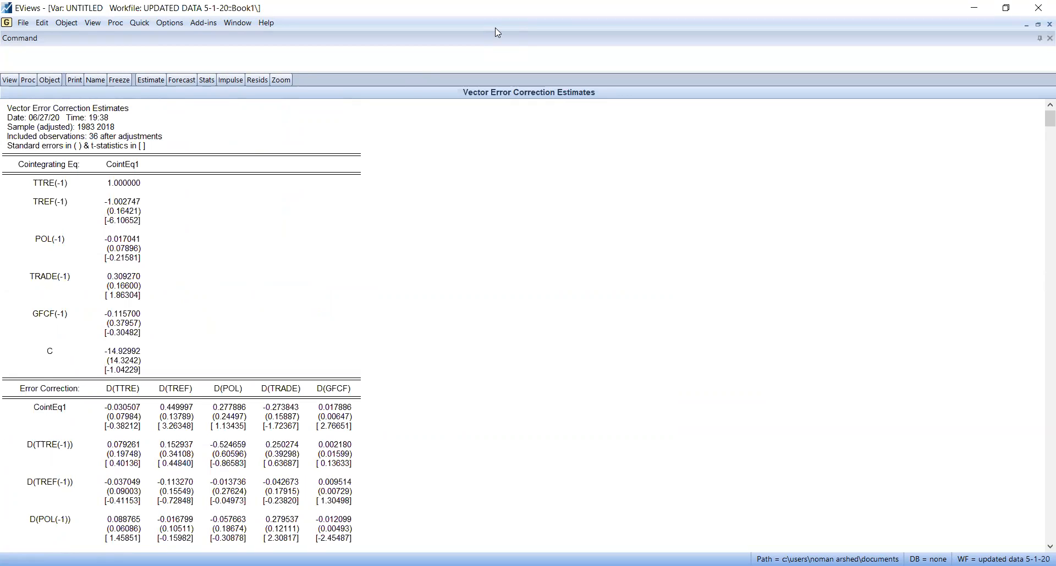
- Draw a green arrow towards the cointegrating equation coefficients and write a red note "y - yhat = error" beside them
drag(279, 292, 175, 269)
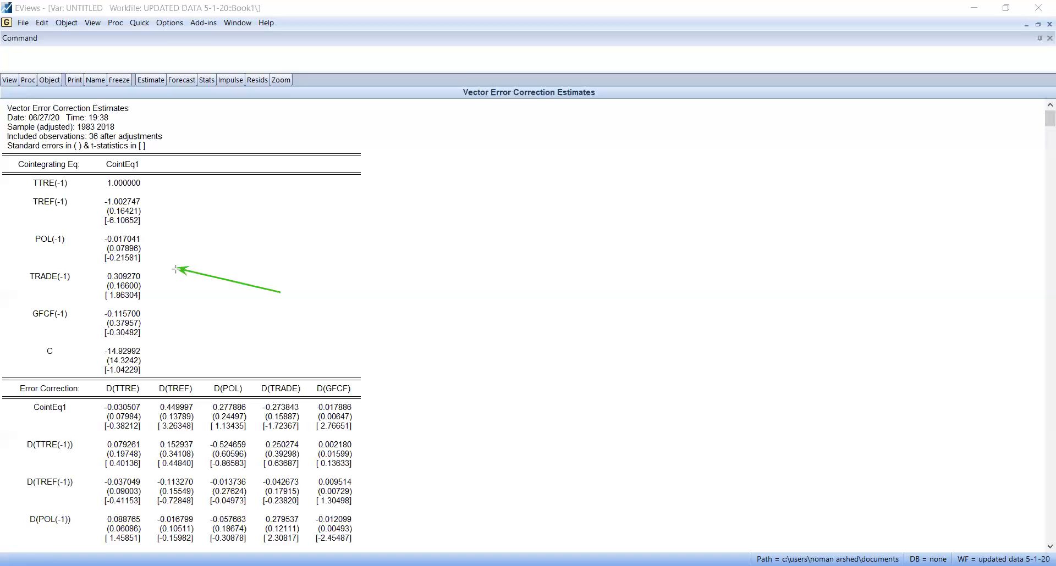
click(344, 199)
text(y - yhat = error)
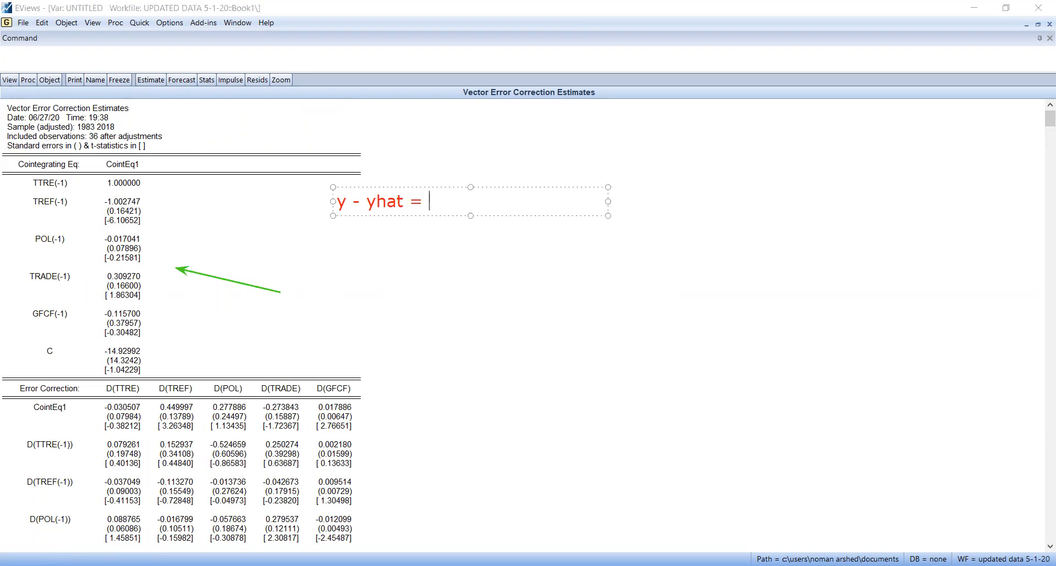
- Add a second line to the red note reading "error = 0 means equilibirum"
key(Return)
text(eer)
key(BackSpace)
key(BackSpace)
text(rro)
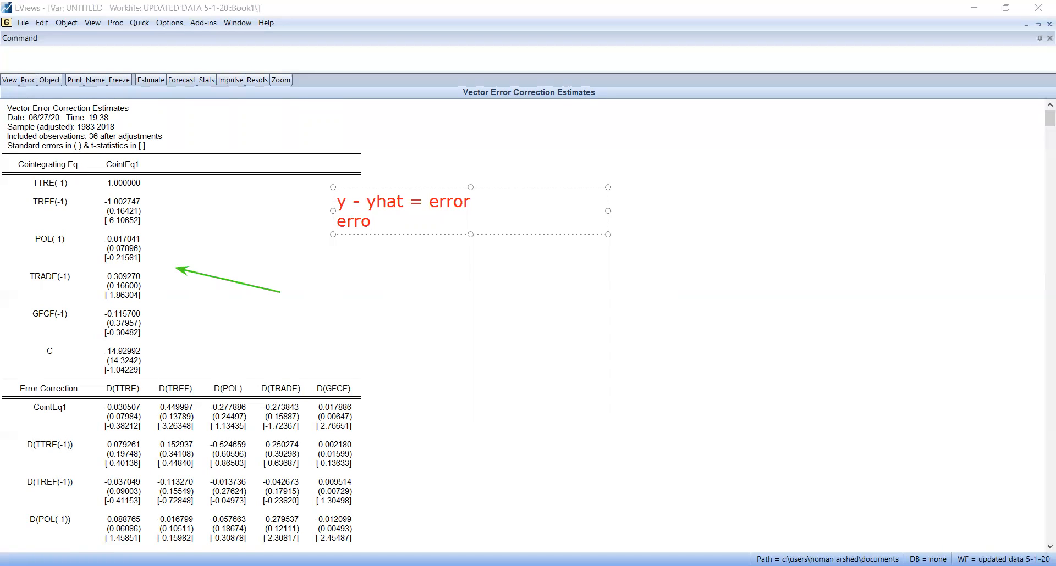
text(r = 0 means er)
key(BackSpace)
text(quilibirum)
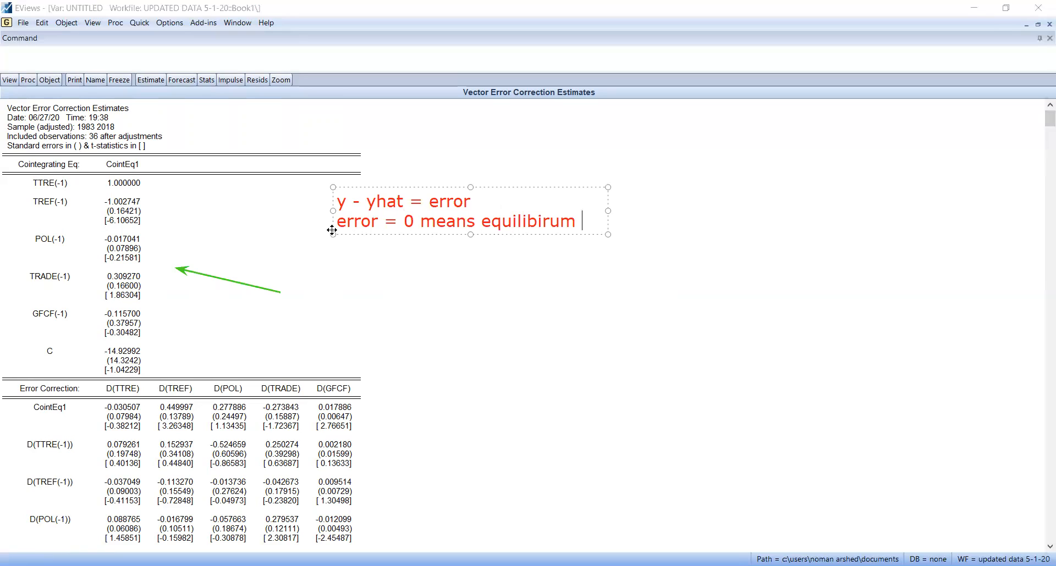
- After a blank line in the red note, write "y - yhat = 0" and "y = yhat" on separate lines
key(Return)
key(Return)
text(y - yhat = o)
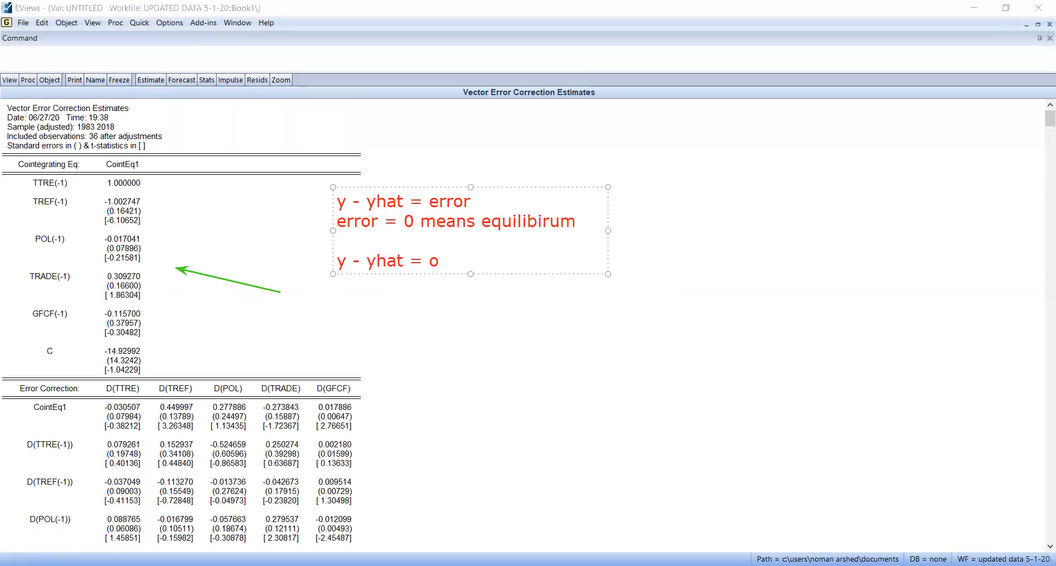
key(BackSpace)
text(0)
key(Return)
text(y = yhat)
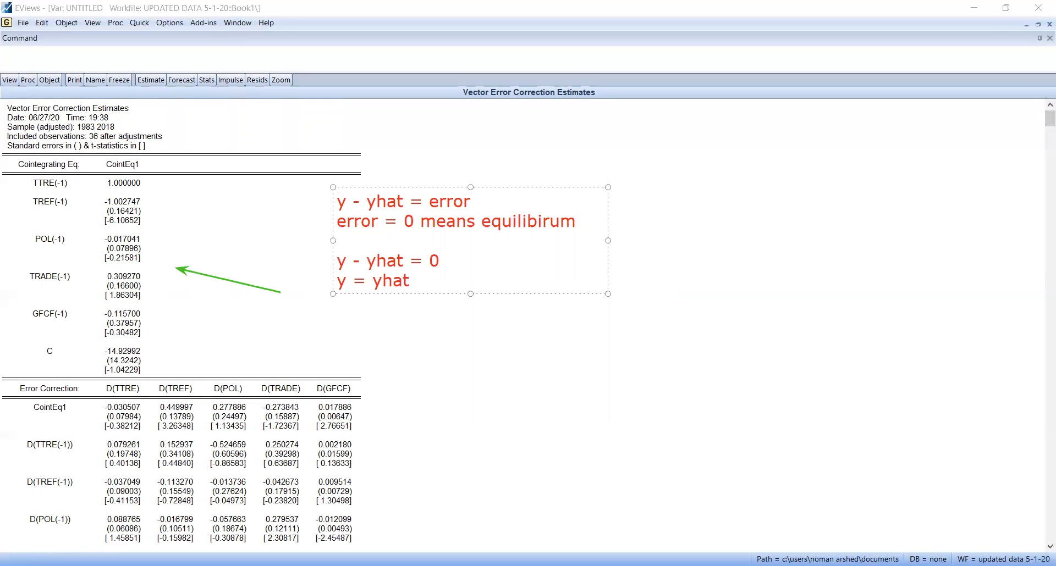
- Below a blank line, write the equation "TTRE = 14.92 + 1.002 TREF + 0.017 POL - 0.309 TRADE" in the red note
key(Return)
text(ttre)
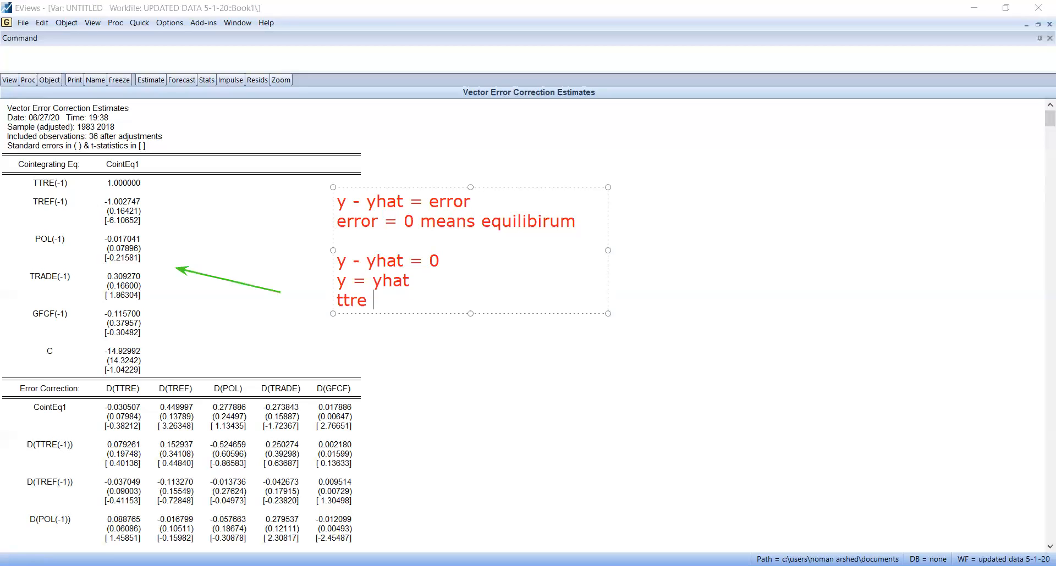
key(BackSpace)
key(BackSpace)
key(BackSpace)
key(BackSpace)
key(BackSpace)
key(Return)
text(TTRE = )
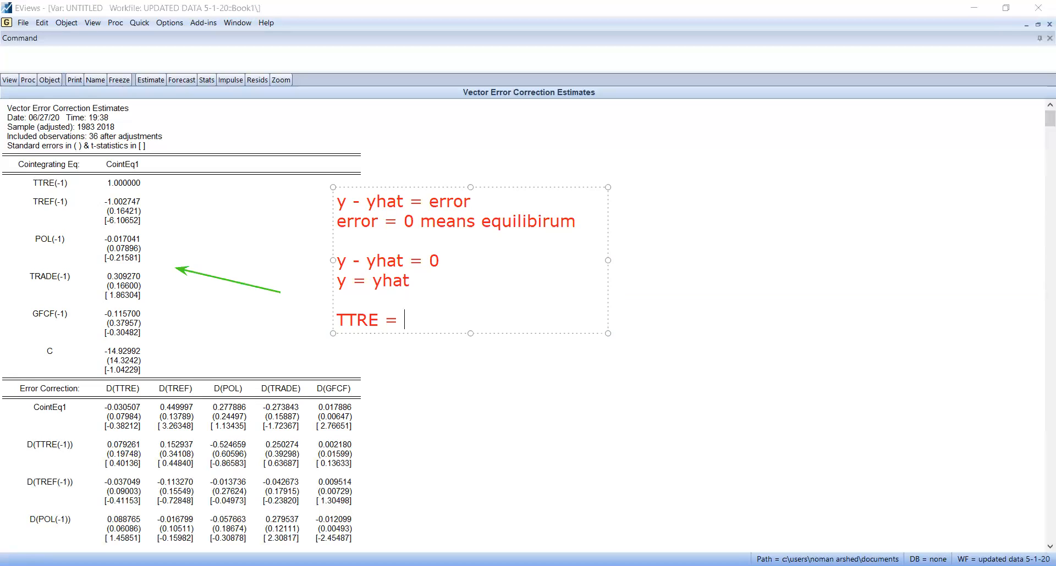
text(14.92 + 1.002 )
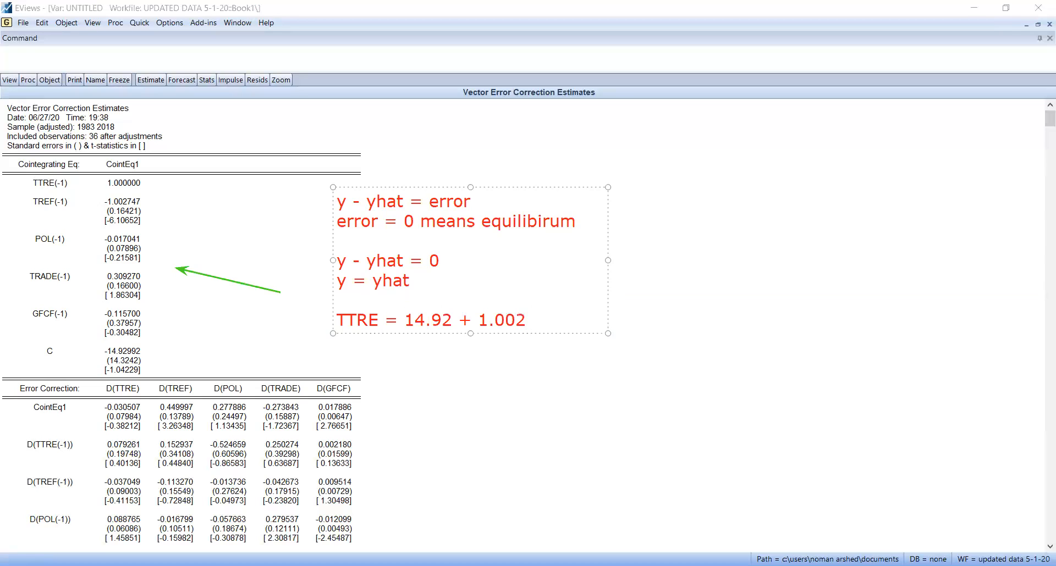
text(TREF + 0.01)
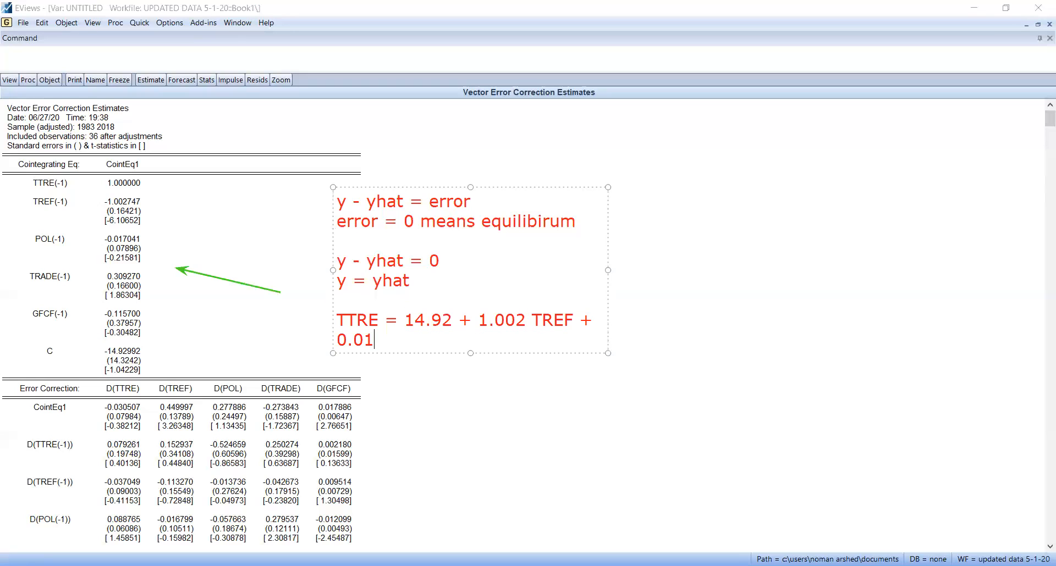
text(7 POL - 0.309 TR)
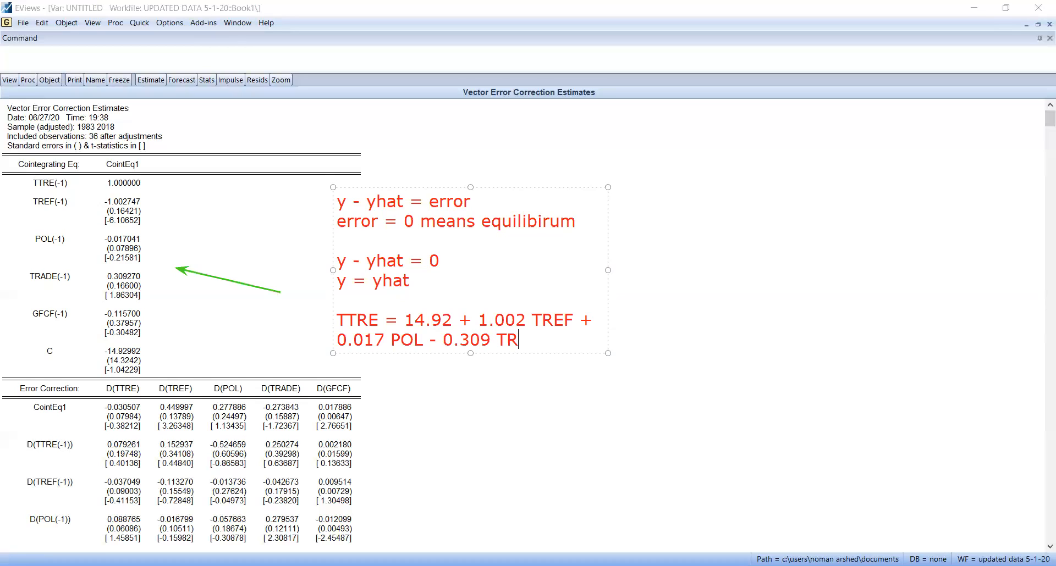
text(ADE )
- Complete the TTRE equation with "+ 0.116 GFCF" and widen the note so the equation fits on one line
text(+ )
text(0)
text(.0116)
key(BackSpace)
key(BackSpace)
key(BackSpace)
key(BackSpace)
text(116 GD)
key(BackSpace)
text(FCF)
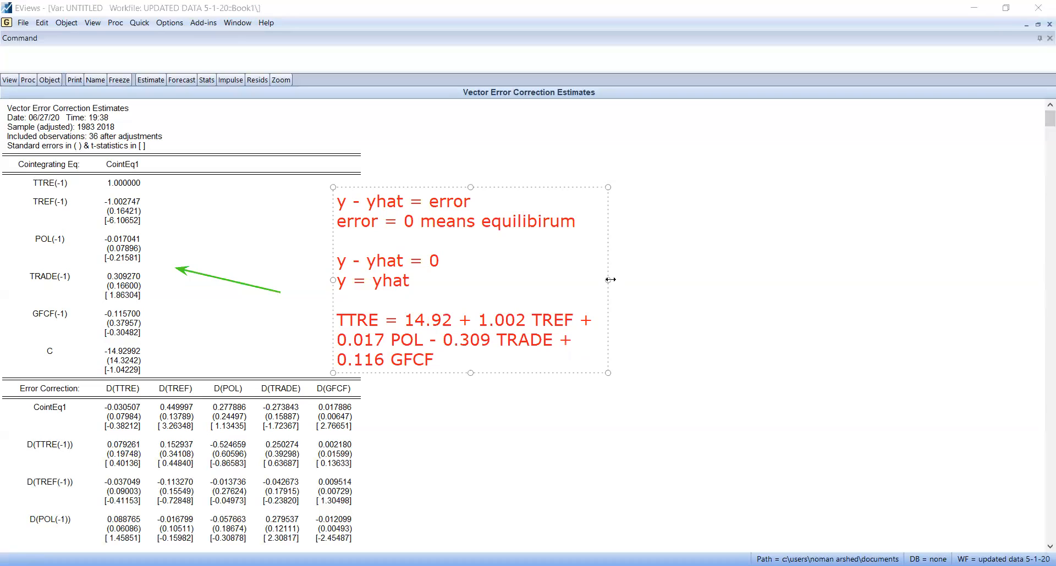
drag(611, 280, 957, 270)
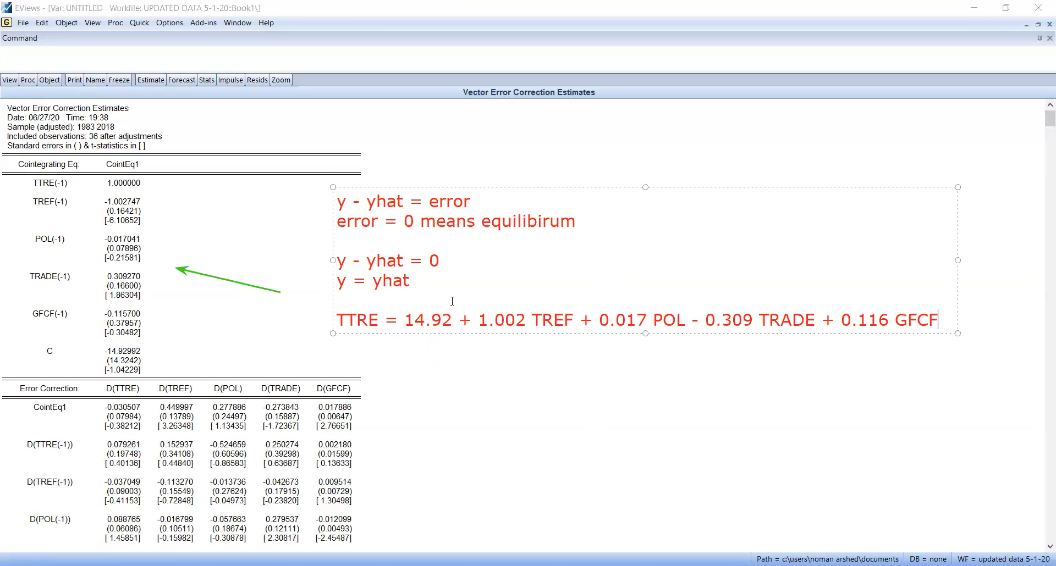
- Insert the heading "Long run equation" above the TTRE equation and finish the red note
key(Return)
text(Long run equation)
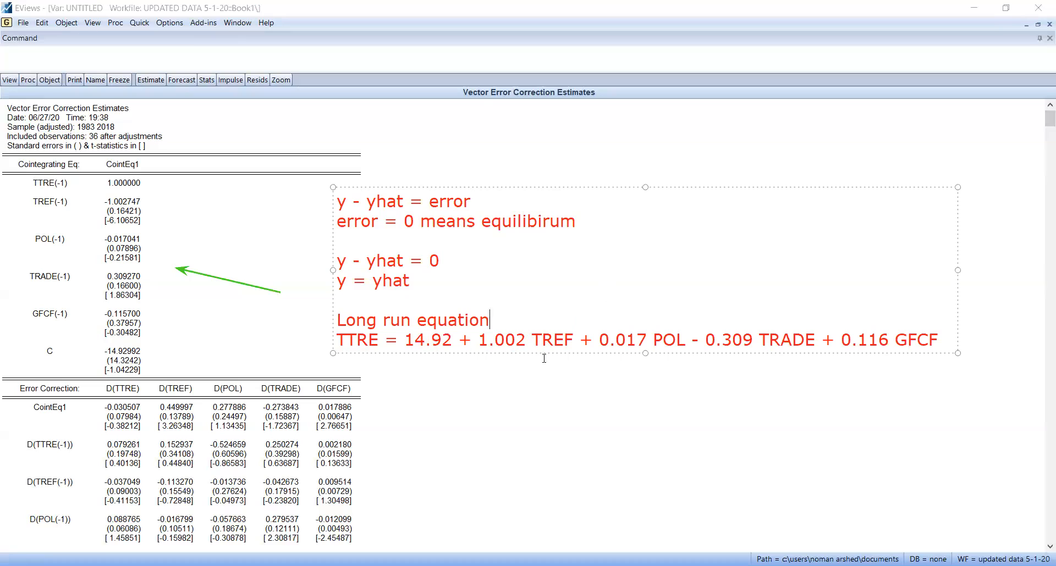
click(946, 339)
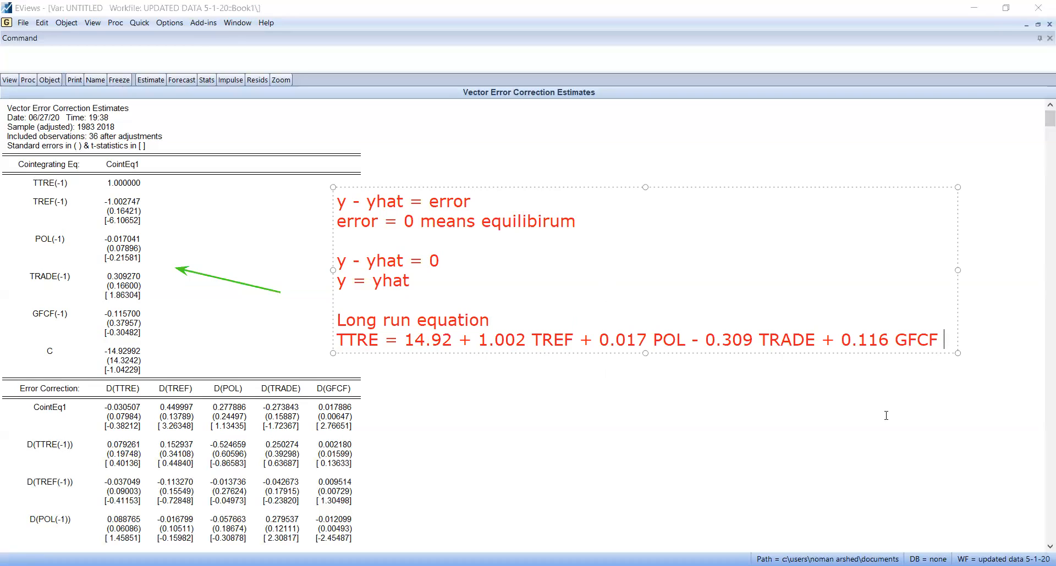
key(Return)
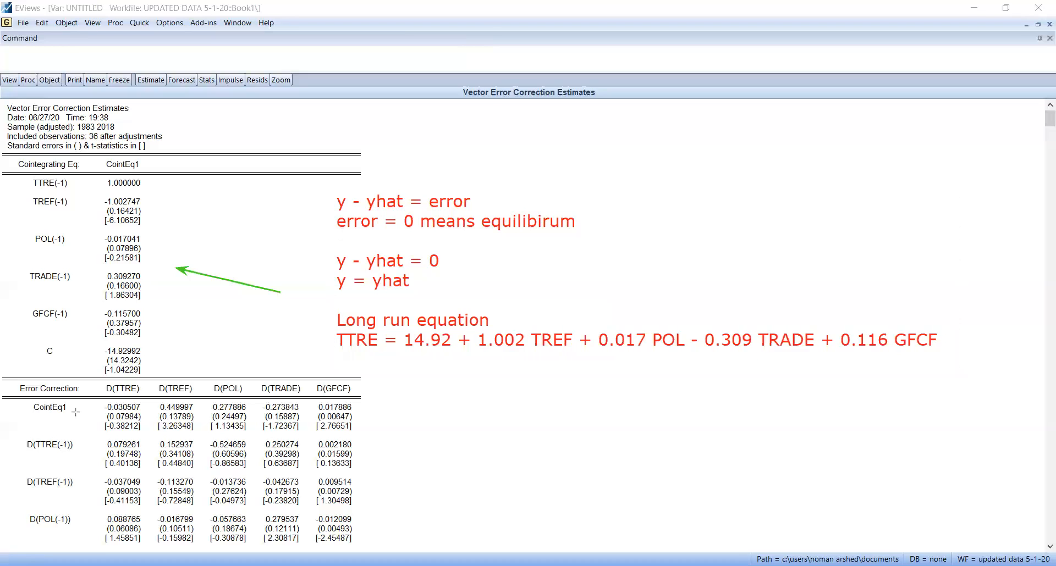
- Circle the CointEq1 coefficient under D(TTRE) in green and write a green note "this should be negative between 0 and -1"
drag(99, 406, 149, 439)
click(398, 396)
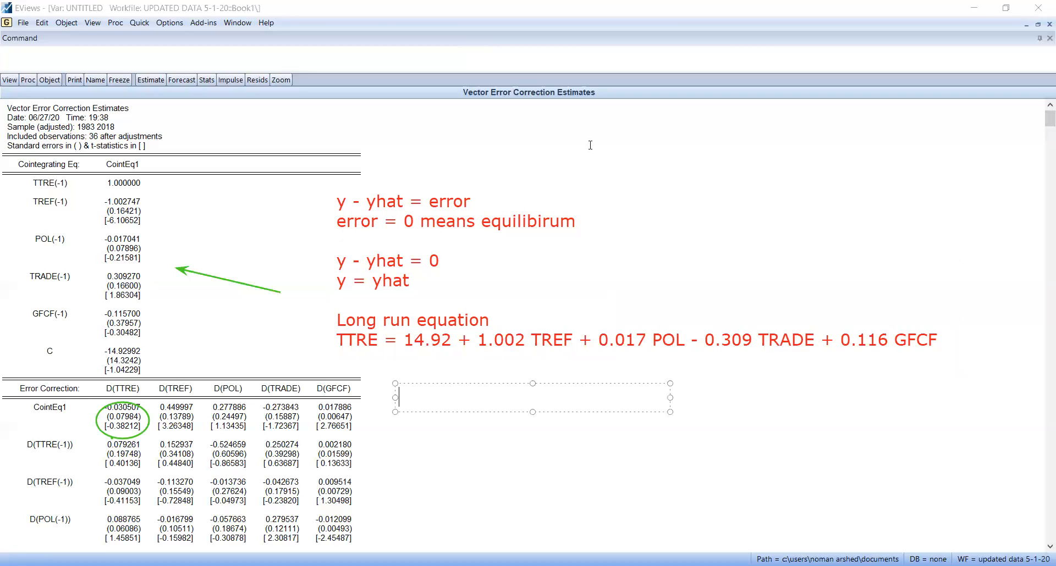
text(this should be ne)
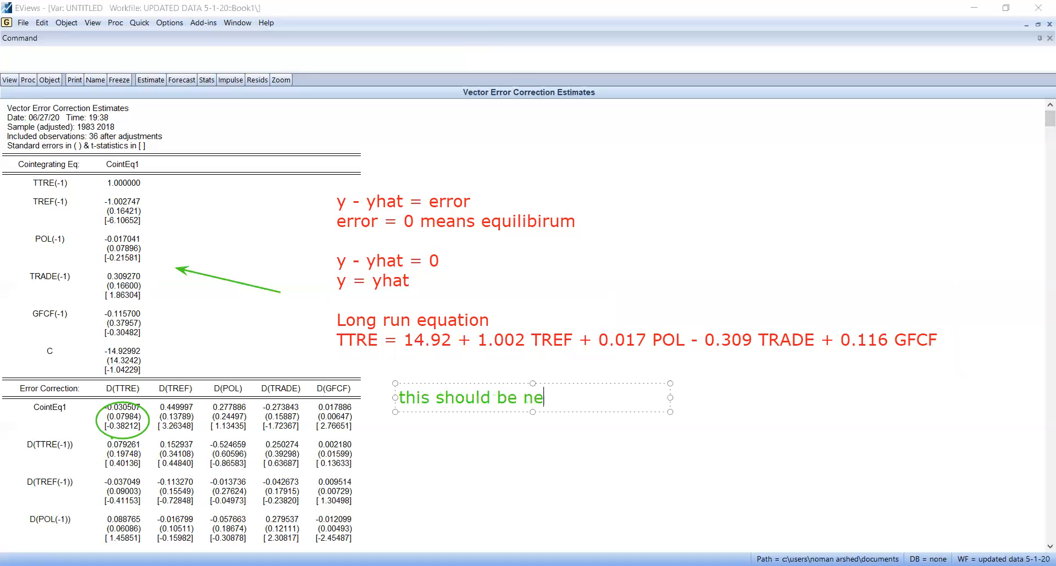
text(gative bet)
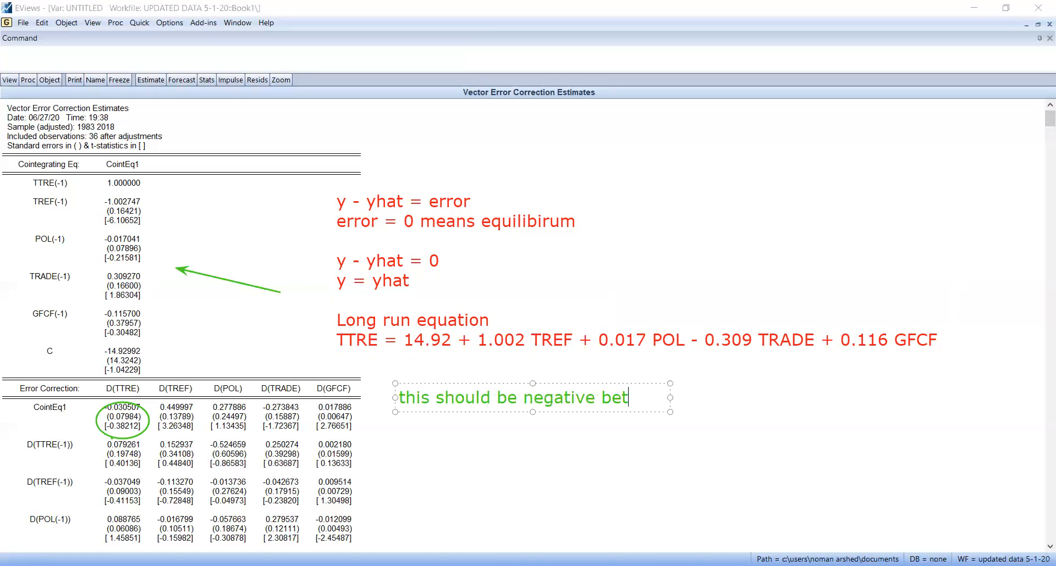
text(ween 0 and -1)
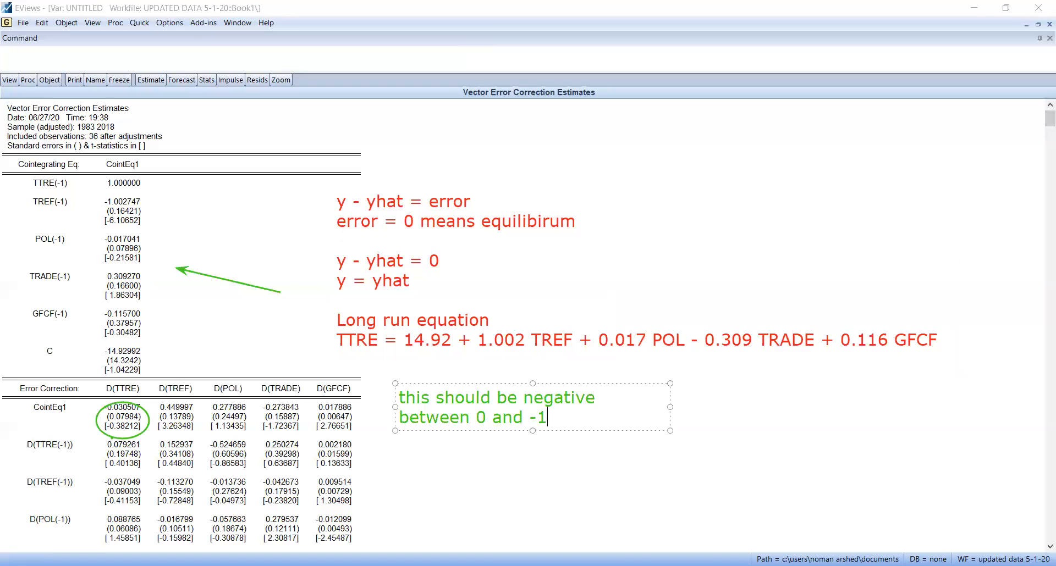
- Complete the green note's sentence with "and it should be significant."
text( and it shuld)
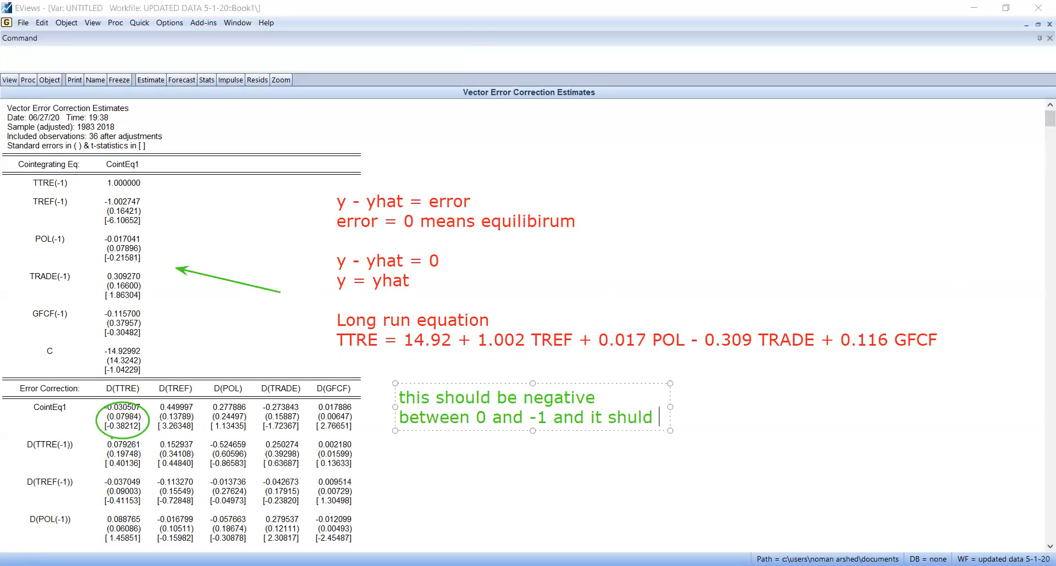
key(BackSpace)
key(BackSpace)
key(BackSpace)
key(BackSpace)
text(oil)
key(BackSpace)
key(BackSpace)
text(uld be significant.)
key(BackSpace)
key(BackSpace)
key(BackSpace)
key(BackSpace)
text(ant.)
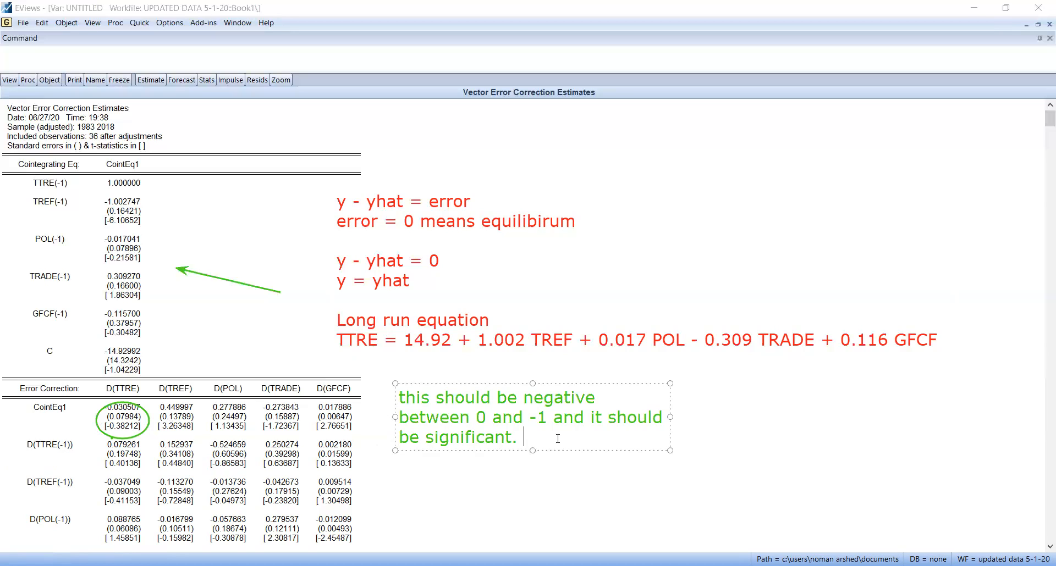
- After a blank line, add "that this model in current state is not suitable for policy implications" and widen the green note
key(Return)
key(Return)
text(that this mo)
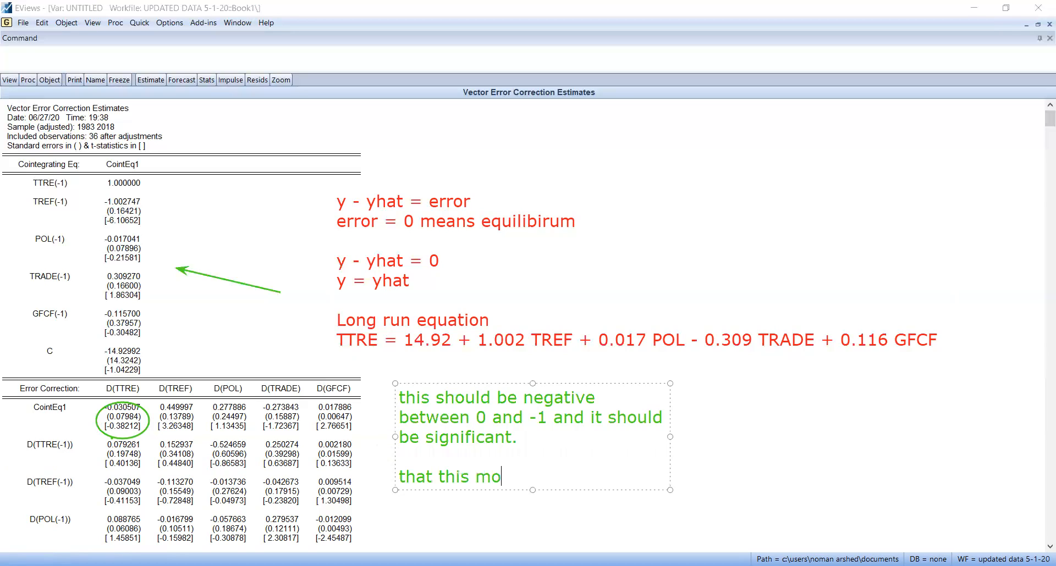
text(del in current state)
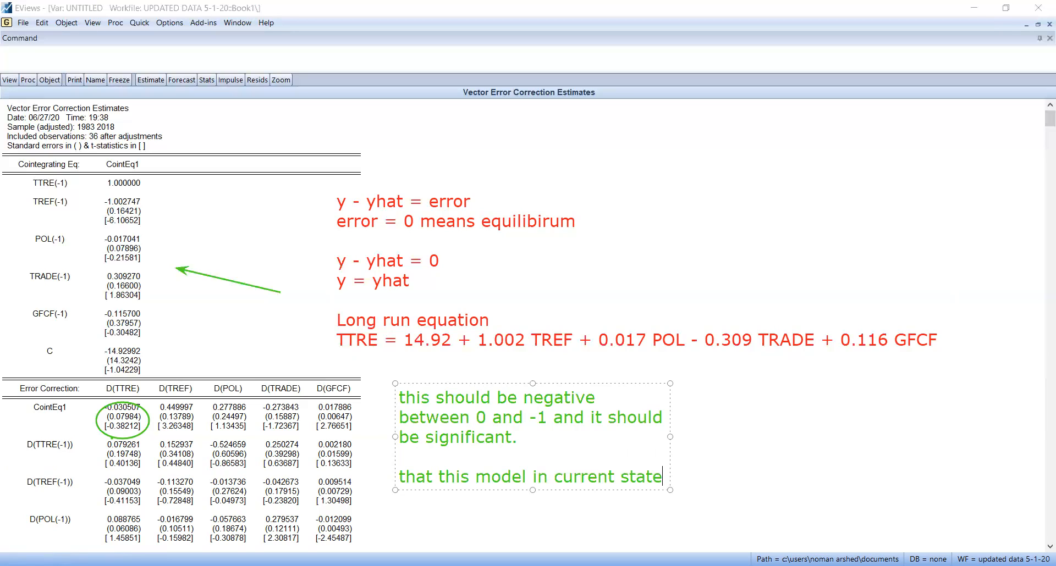
text( is not suitable for policy impli)
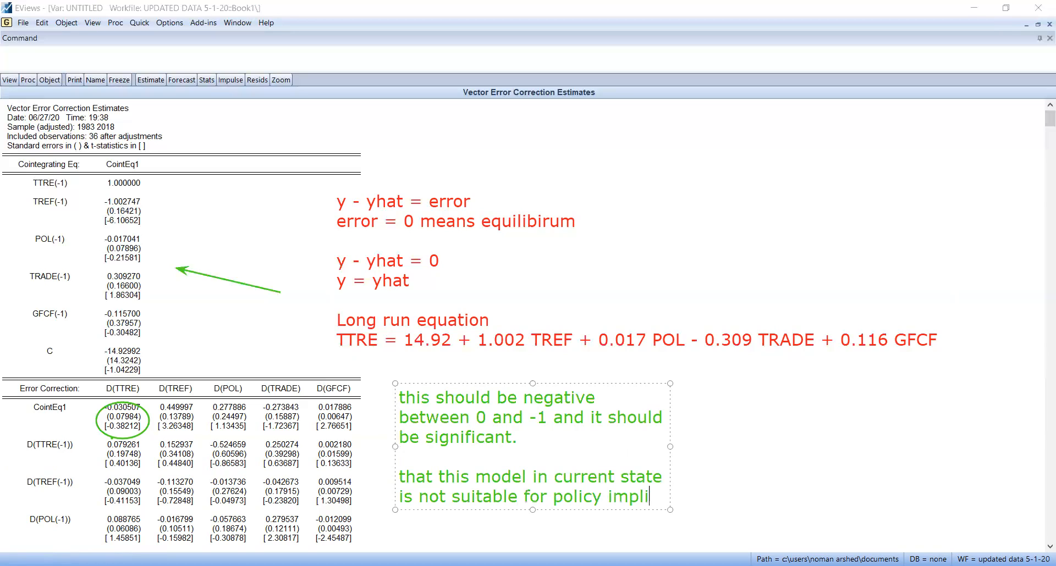
text(cations)
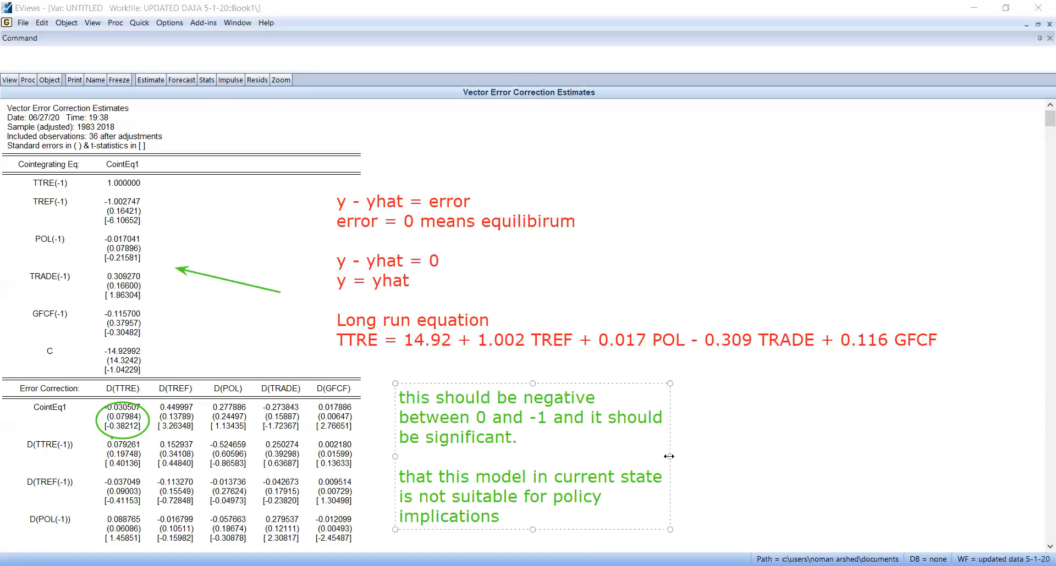
drag(970, 448, 971, 447)
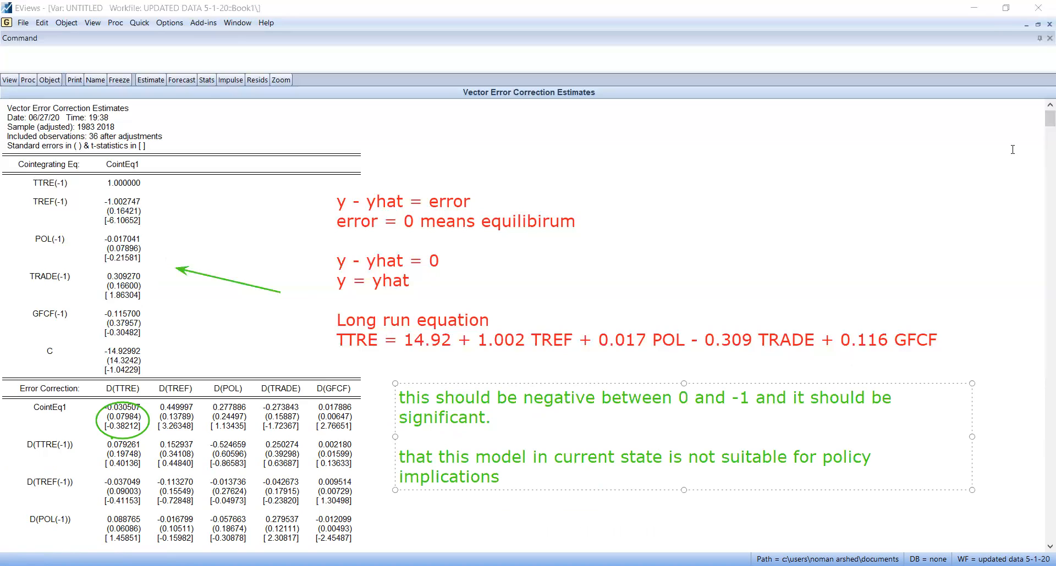
click(464, 133)
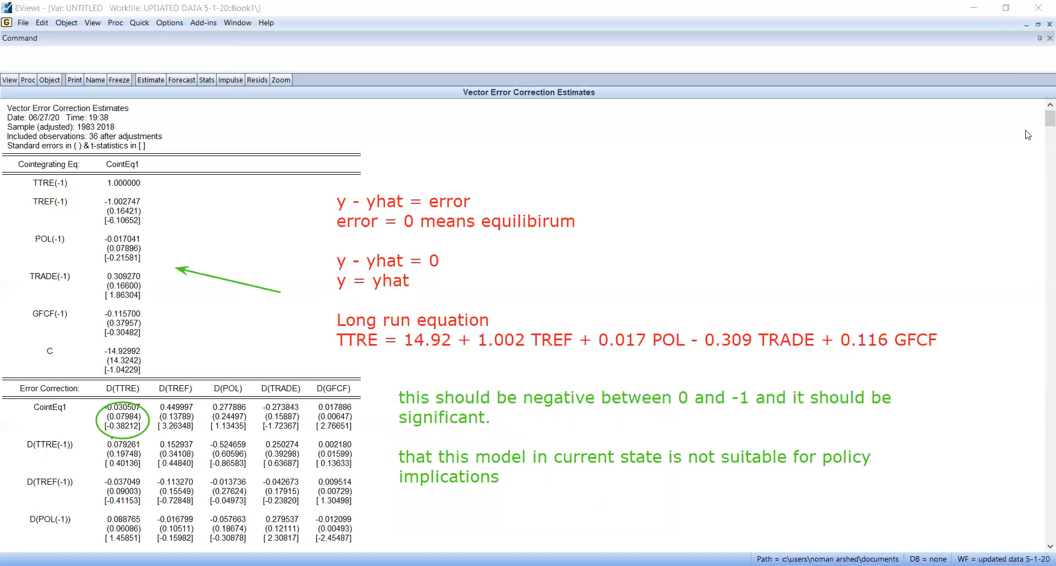
- Clear the red and green annotations from the vector error correction estimates at the R-squared section
drag(1050, 119, 1050, 278)
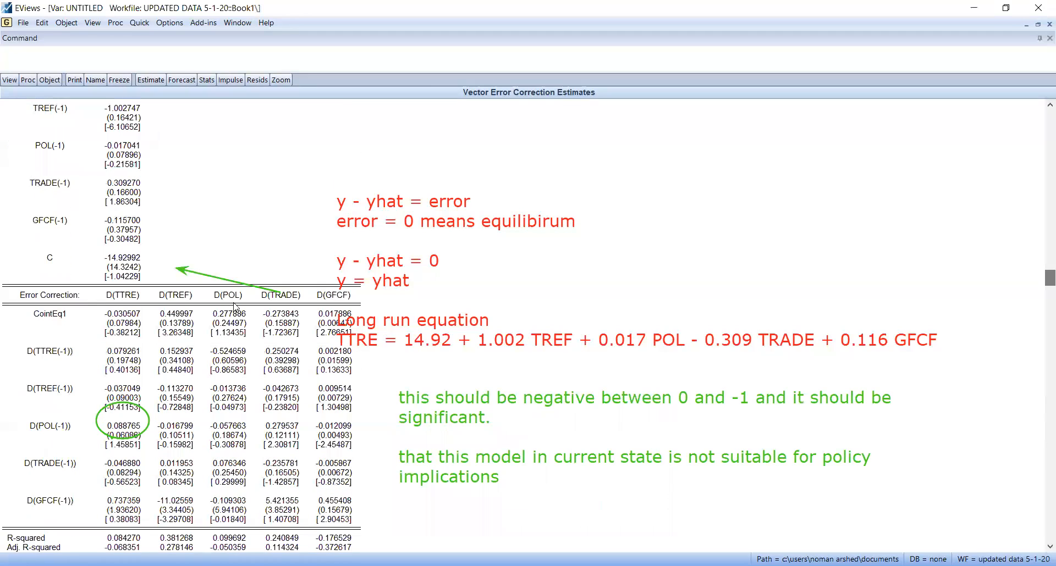
click(123, 399)
click(125, 407)
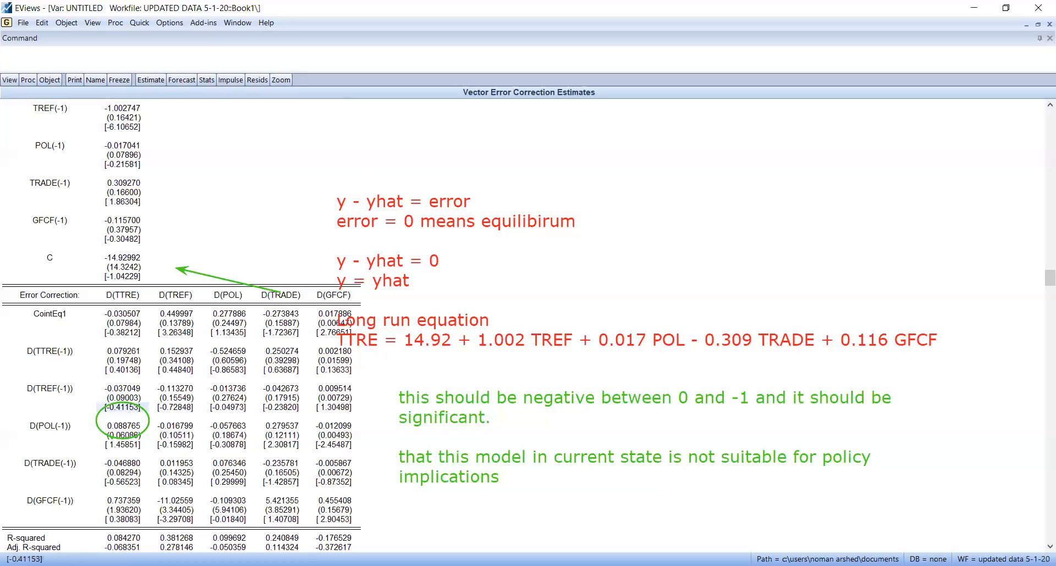
drag(1050, 279, 1049, 455)
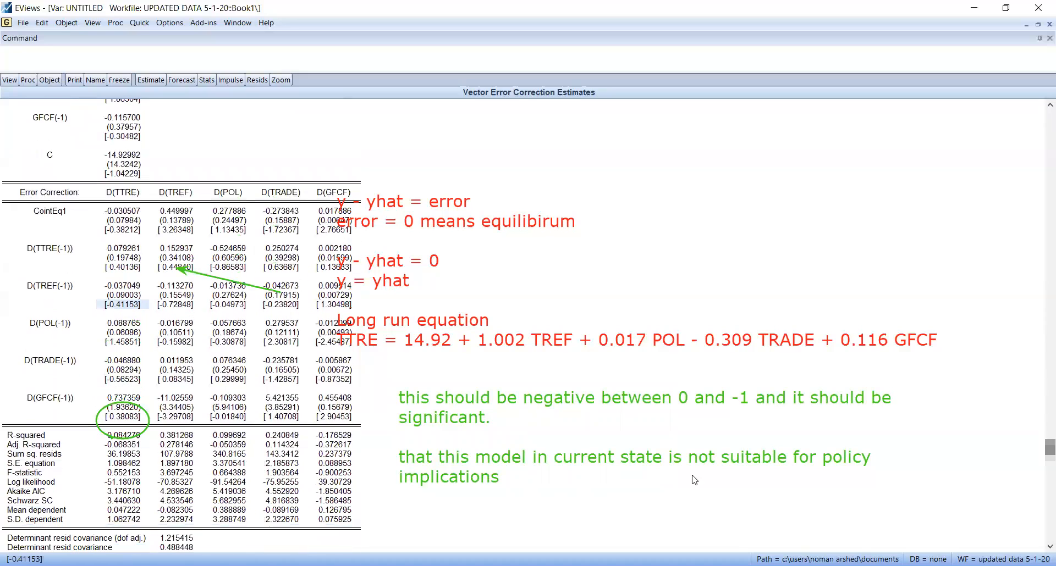
click(517, 131)
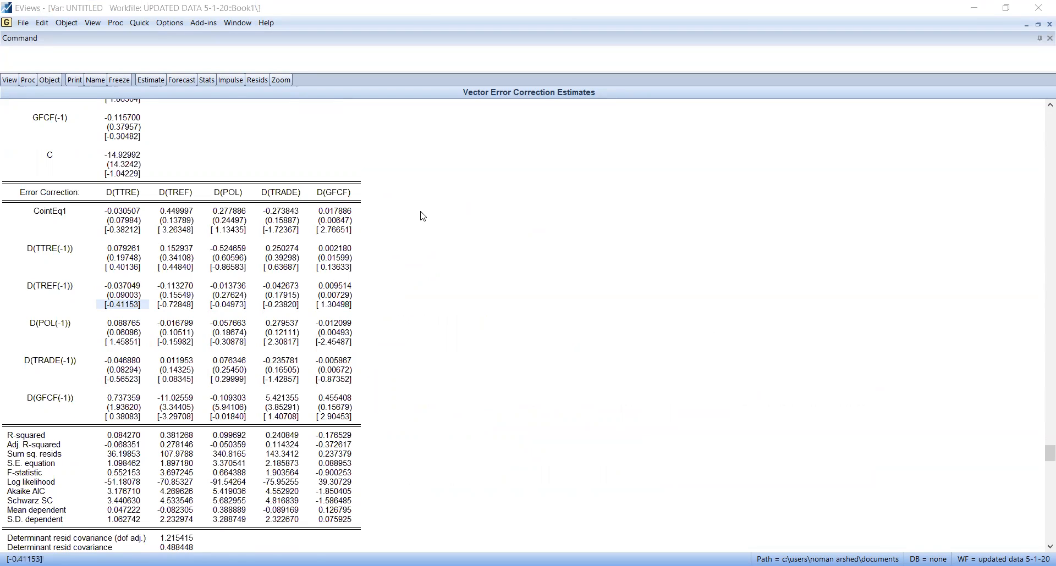
- Start a green note beside the short-run coefficients: "low R square is an indication that the used variables are not"
click(389, 343)
text(low R square )
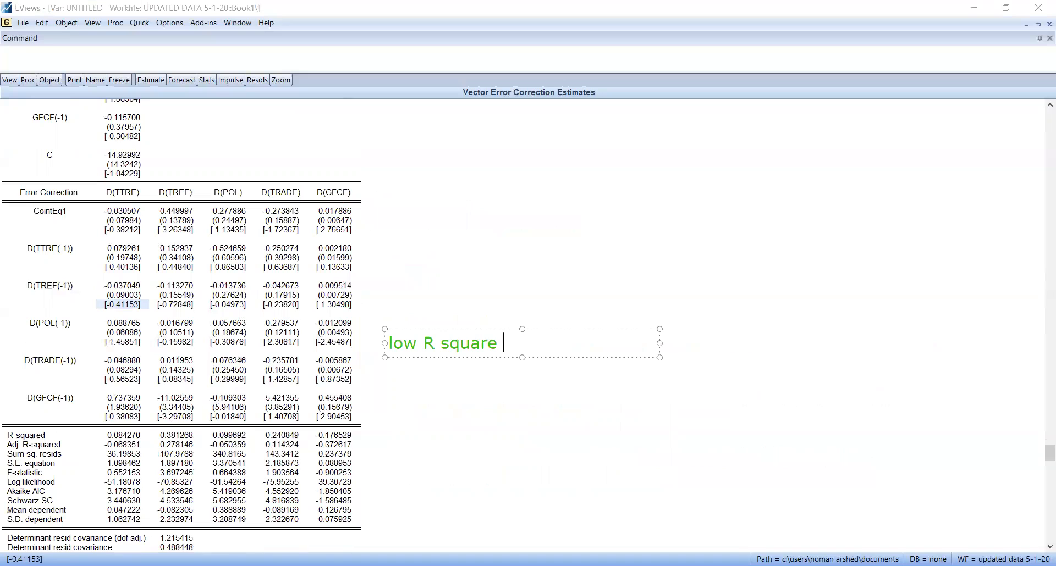
text(is an indicatio)
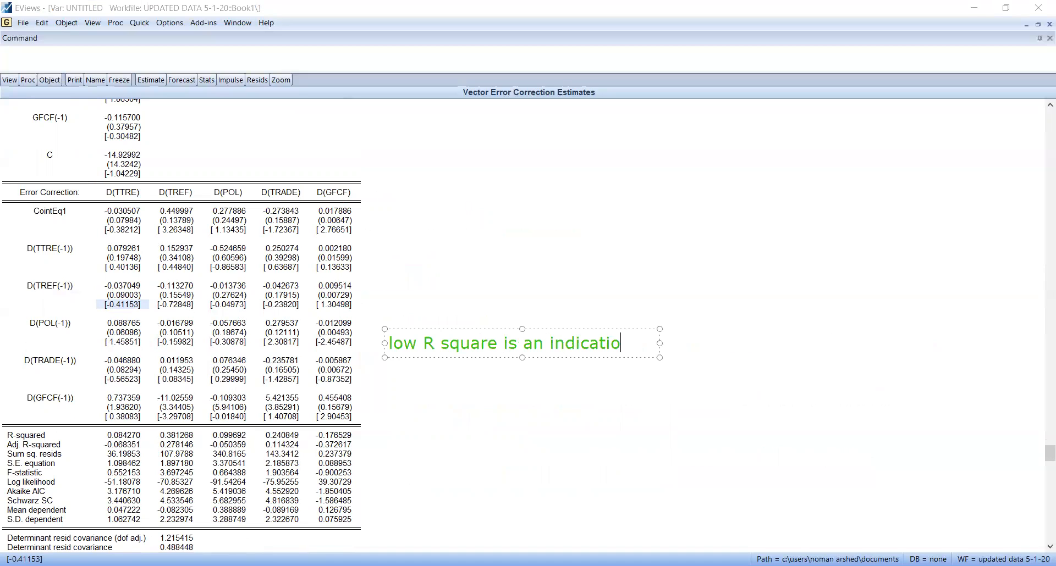
text(n taht the)
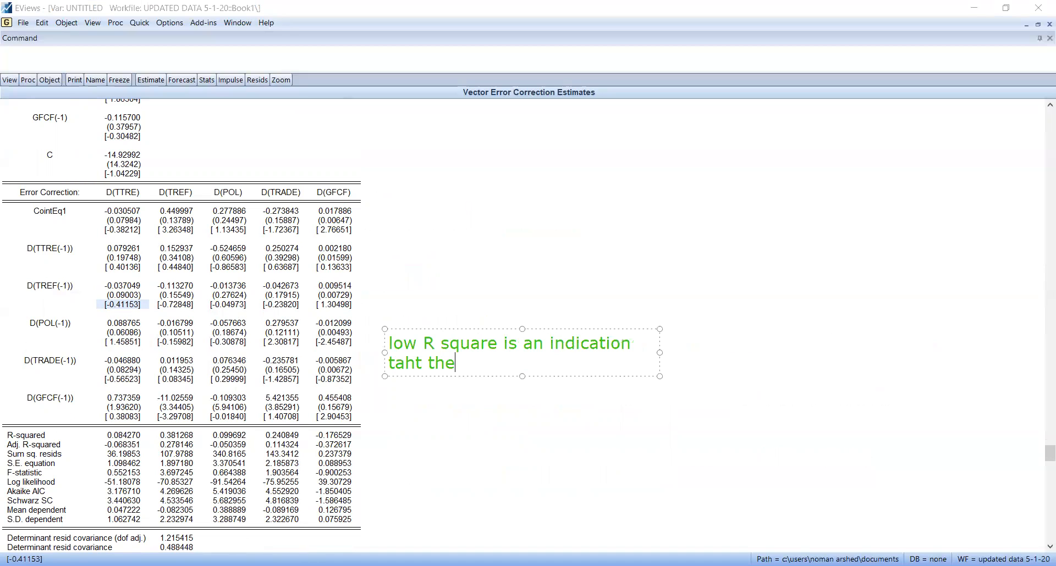
text( use)
key(BackSpace)
key(BackSpace)
key(BackSpace)
text(used variables are not )
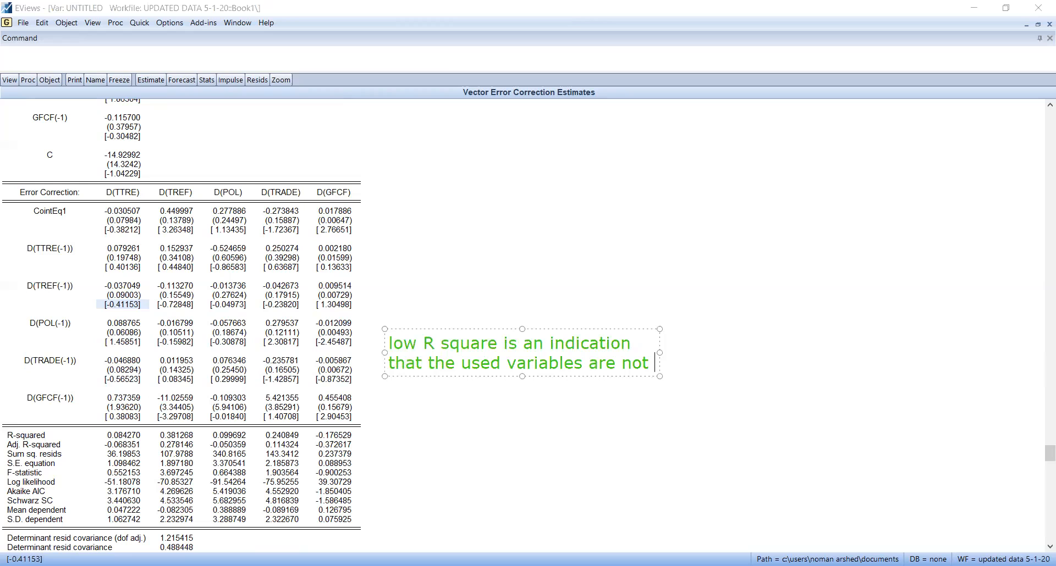
- Continue the green note with "appropriate because of that there is no feasible long run"
text(apprio)
key(BackSpace)
key(BackSpace)
text(opr)
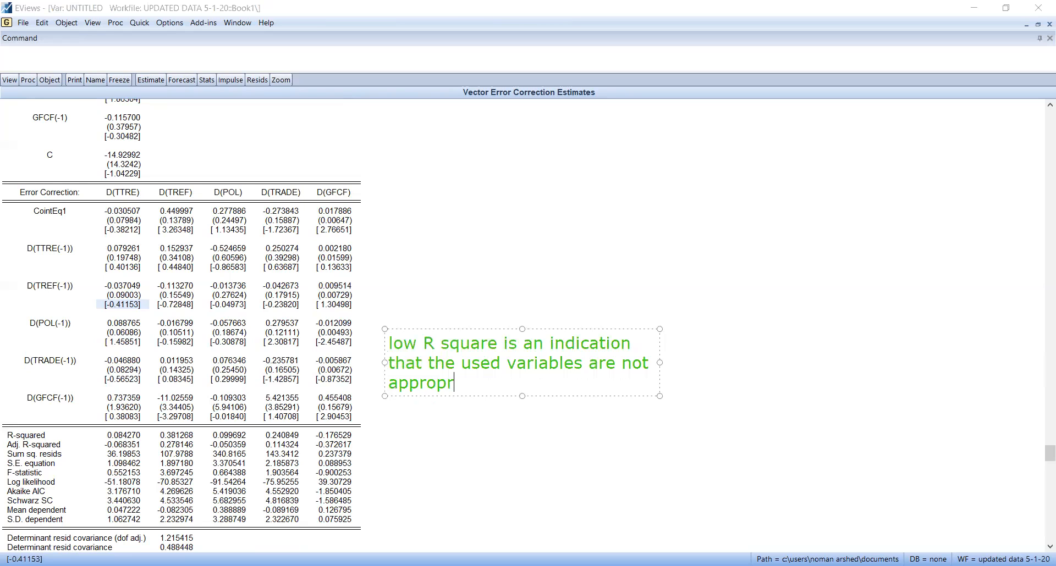
text(iate because of that )
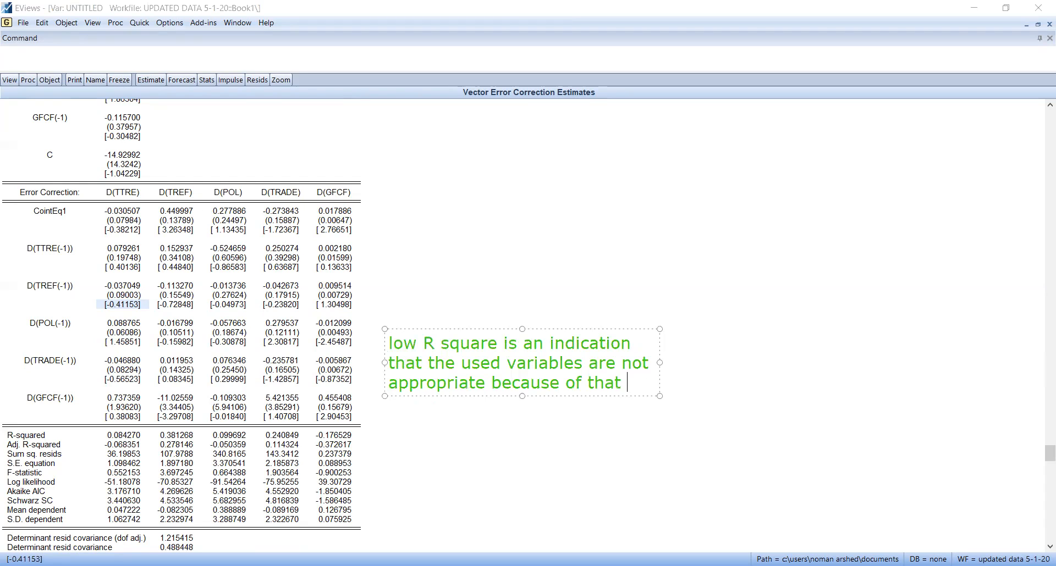
text(there is not fe)
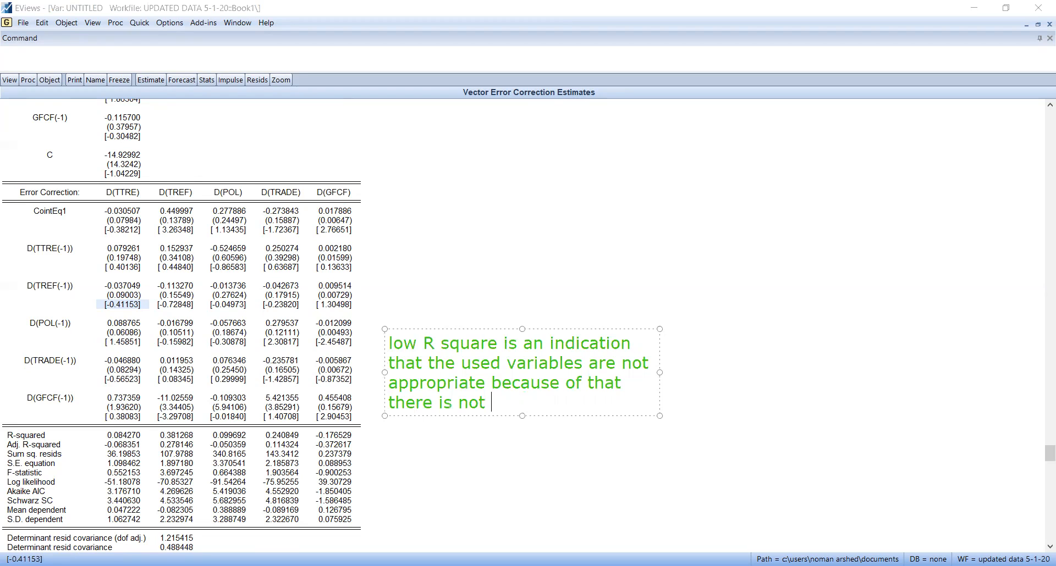
key(BackSpace)
key(BackSpace)
key(BackSpace)
key(BackSpace)
text(feasible long run re)
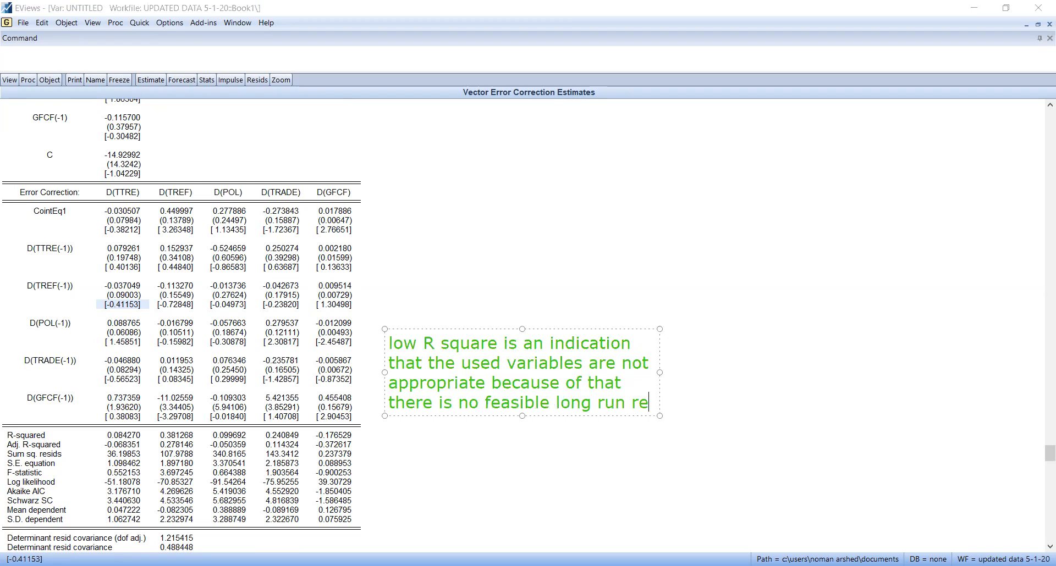
- Extend the green note with "relation as the convergence coeficient /"
text(lation as the convergece)
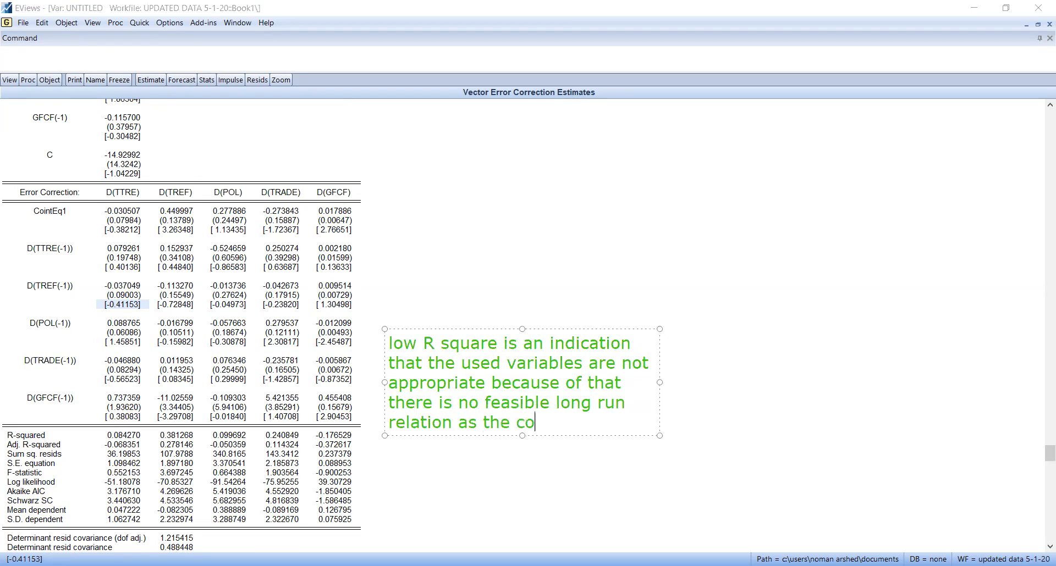
key(BackSpace)
key(BackSpace)
key(BackSpace)
text(nce )
text(coeficient)
key(BackSpace)
key(BackSpace)
key(BackSpace)
key(BackSpace)
key(BackSpace)
key(BackSpace)
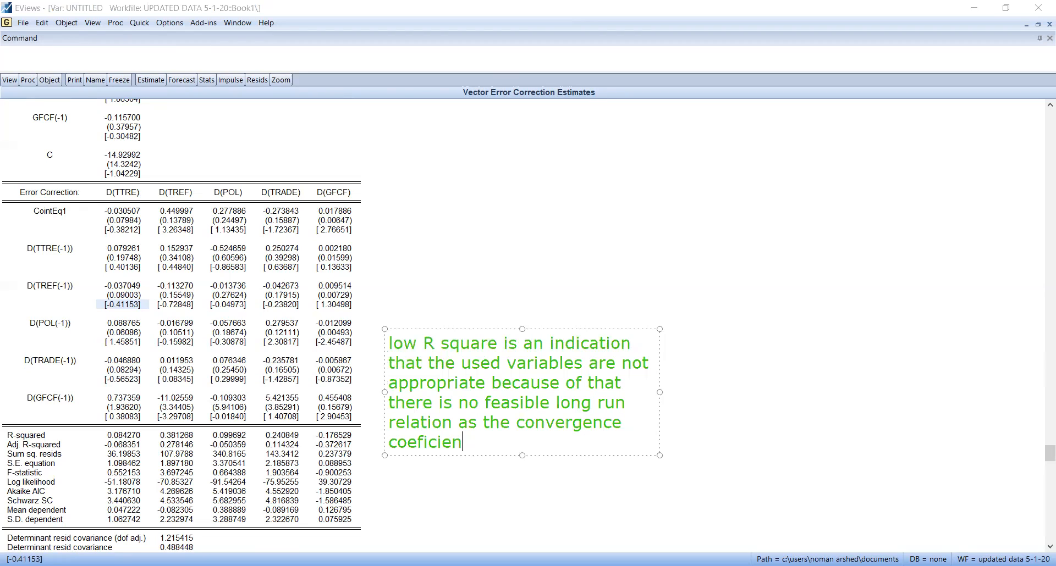
text(eici)
key(BackSpace)
key(BackSpace)
key(BackSpace)
key(BackSpace)
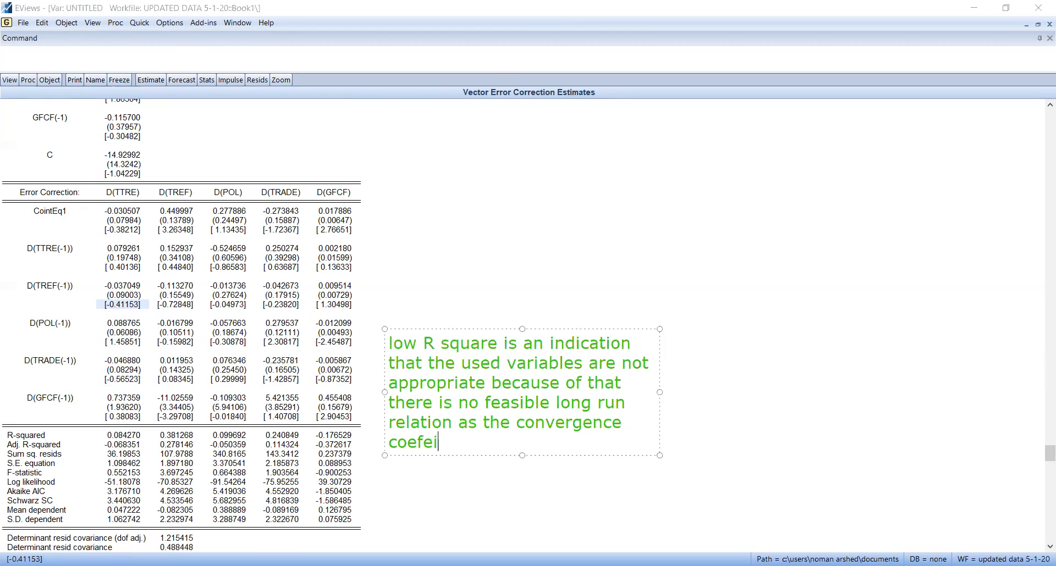
text(icient / )
- Finish the green note with "error correction coefficient is not significant."
text(eer)
key(BackSpace)
key(BackSpace)
key(BackSpace)
text(rror cor)
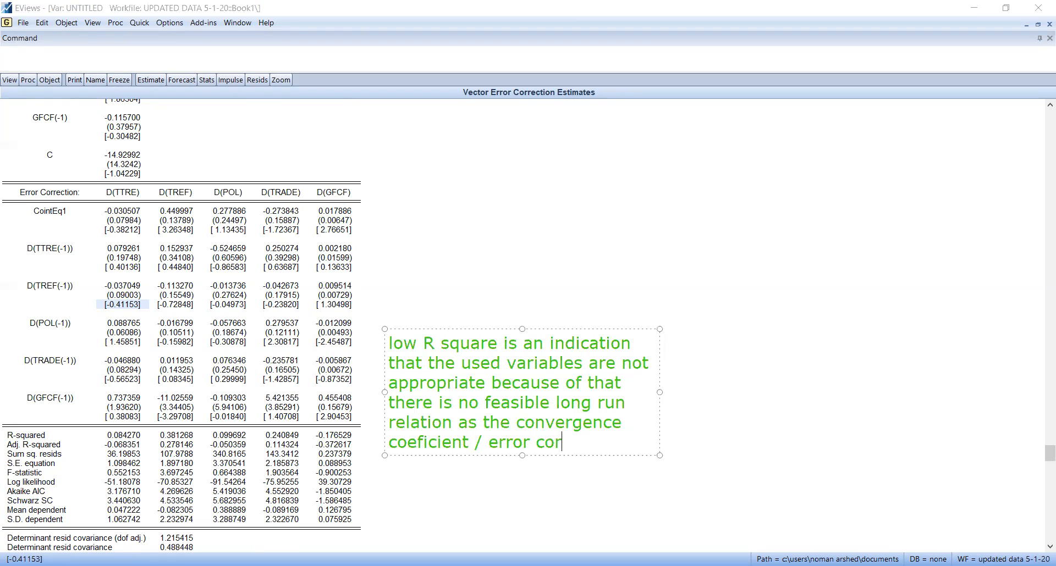
text(rection coeficieitn is)
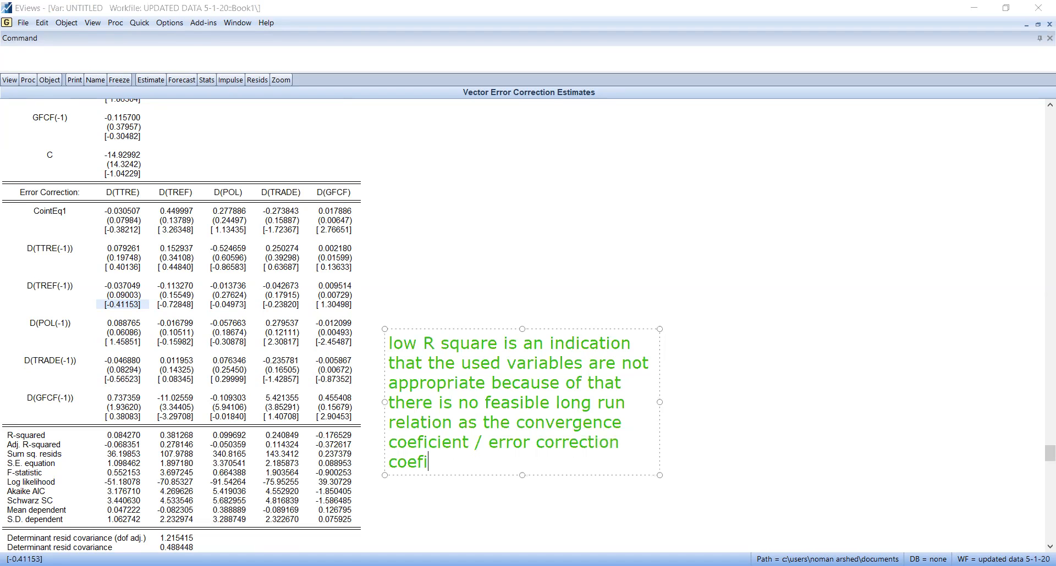
key(BackSpace)
key(BackSpace)
key(BackSpace)
key(BackSpace)
key(BackSpace)
key(BackSpace)
key(BackSpace)
text(e)
key(BackSpace)
text(nt is not significant.)
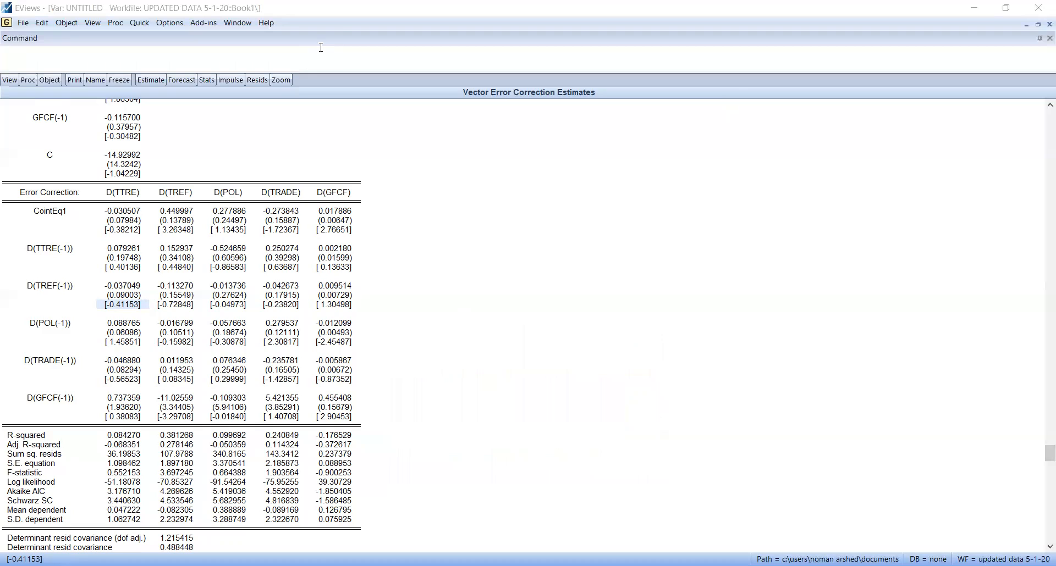
- Try to run the Portmanteau autocorrelation test on the model's residuals with 1 lag
click(10, 81)
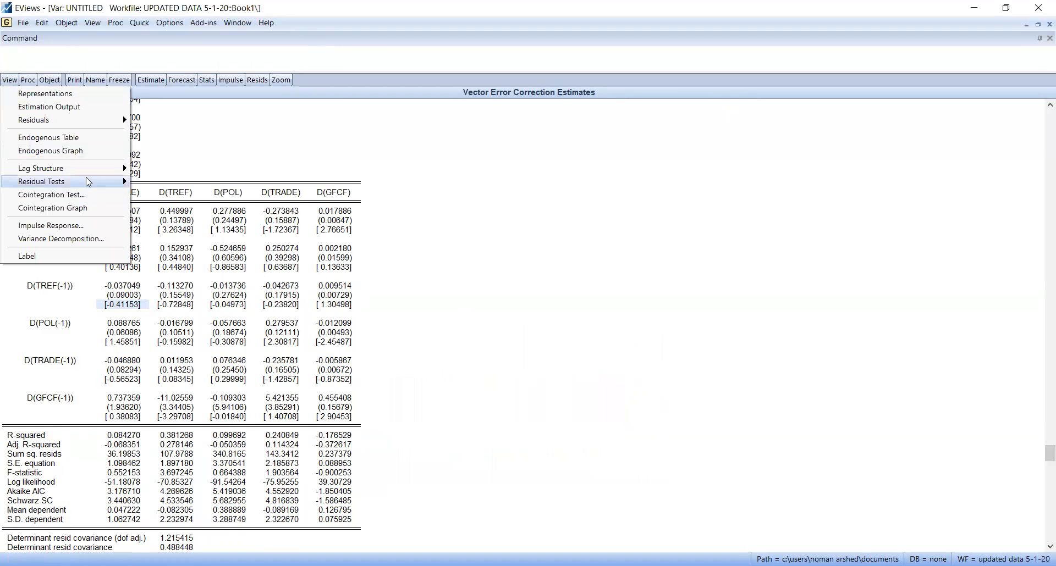
mouse_move(88, 183)
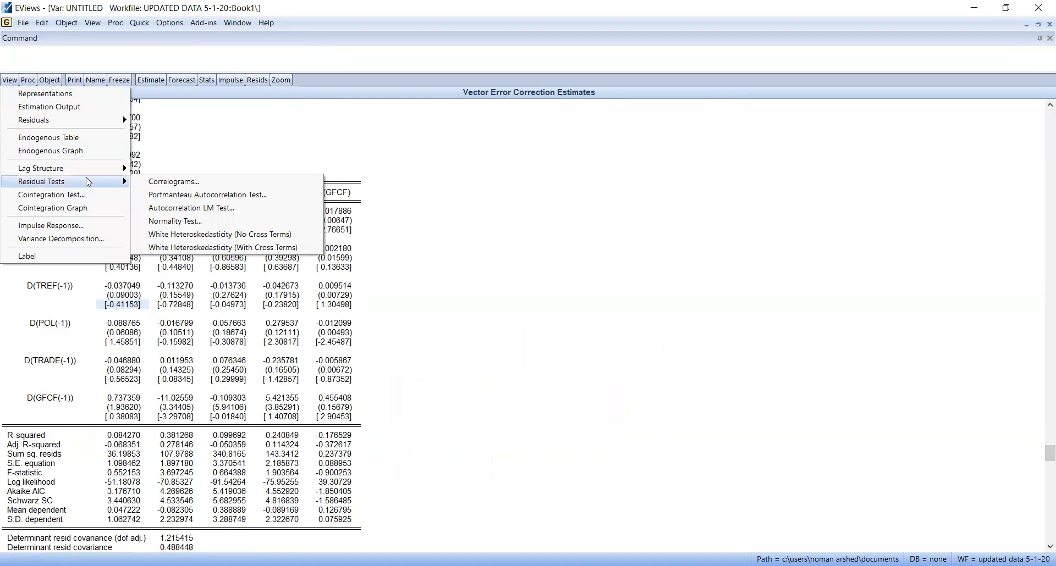
click(193, 196)
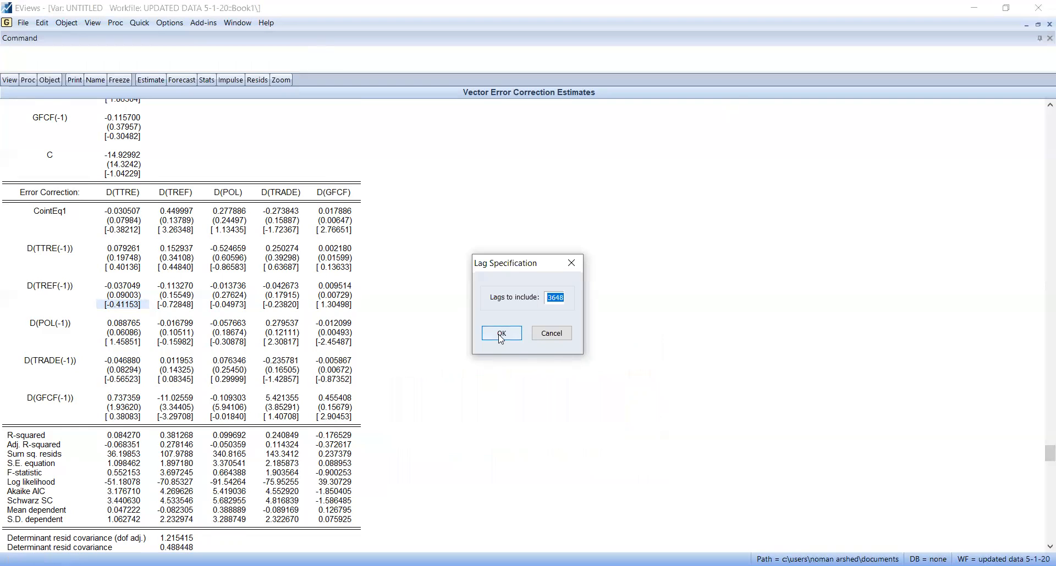
text(1)
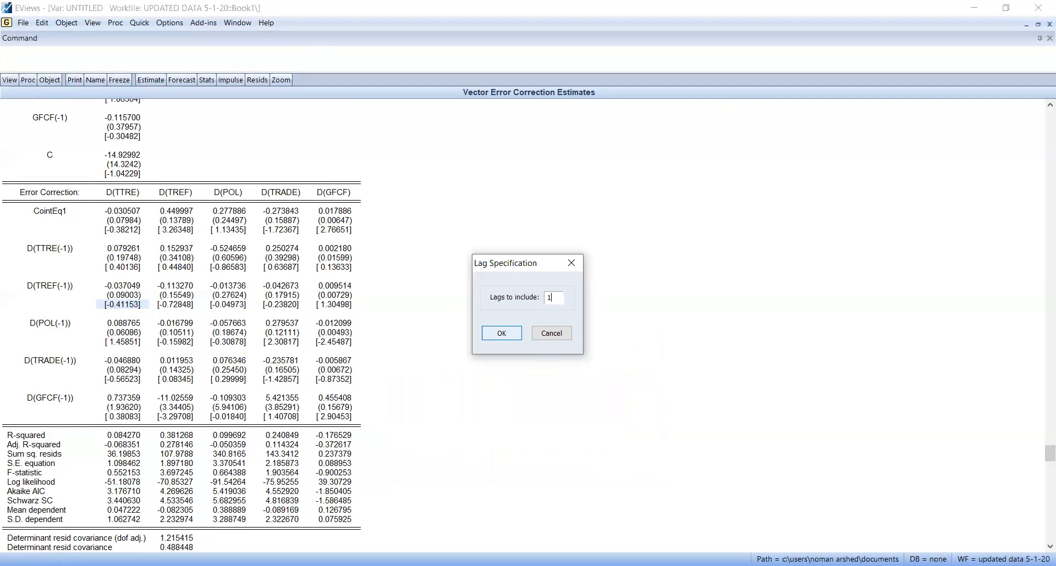
click(502, 334)
click(530, 319)
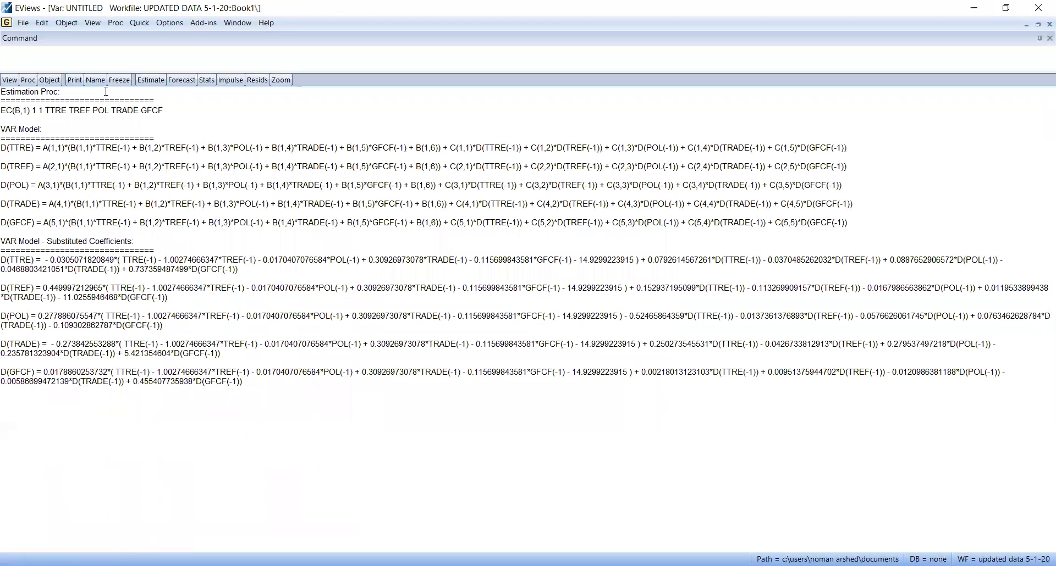
click(8, 81)
mouse_move(97, 171)
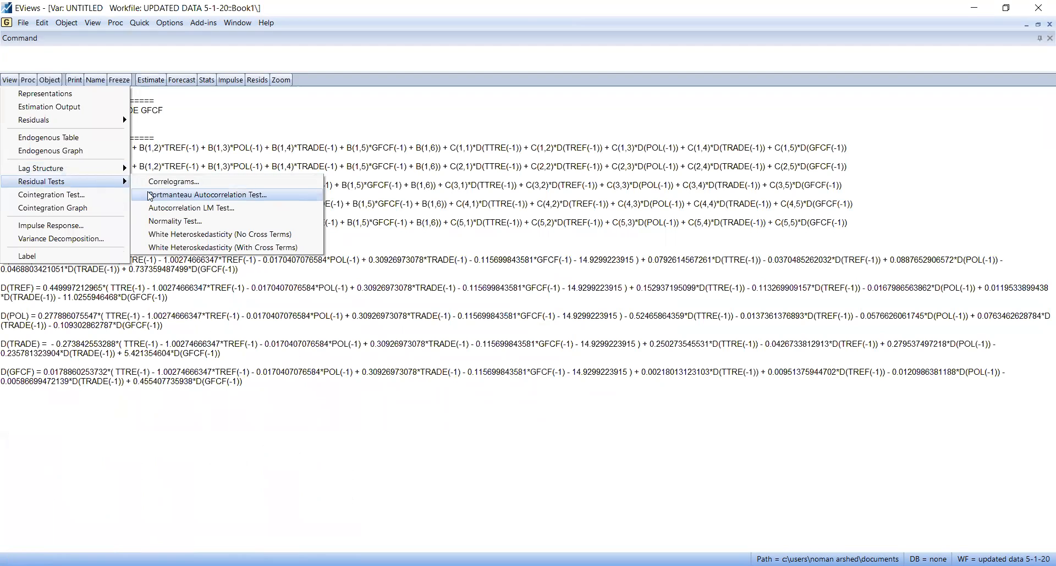
click(182, 194)
click(502, 333)
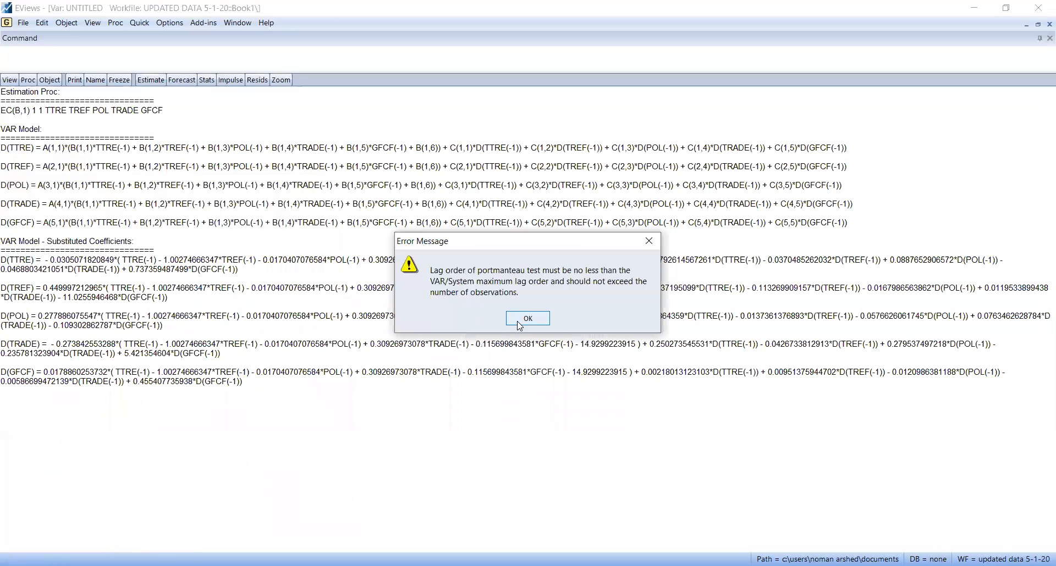
click(521, 319)
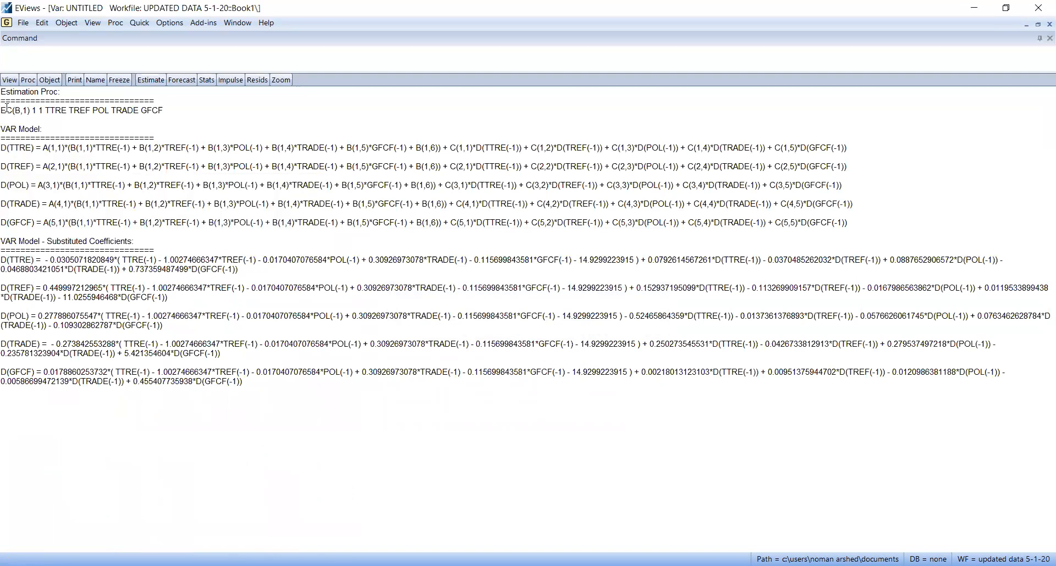
- Run the residual Portmanteau autocorrelation test with 2 lags included
click(9, 80)
mouse_move(77, 184)
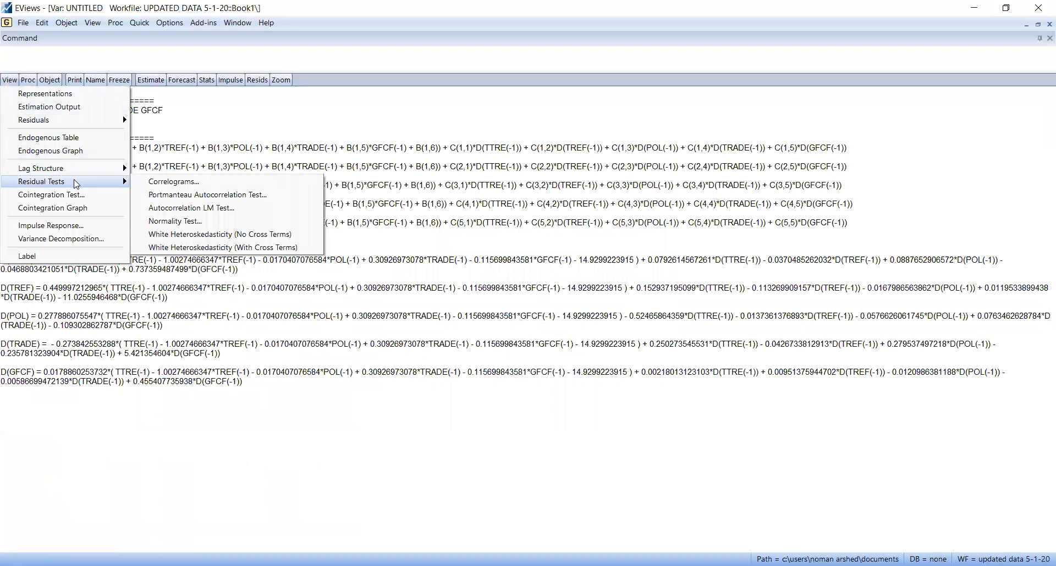
click(166, 196)
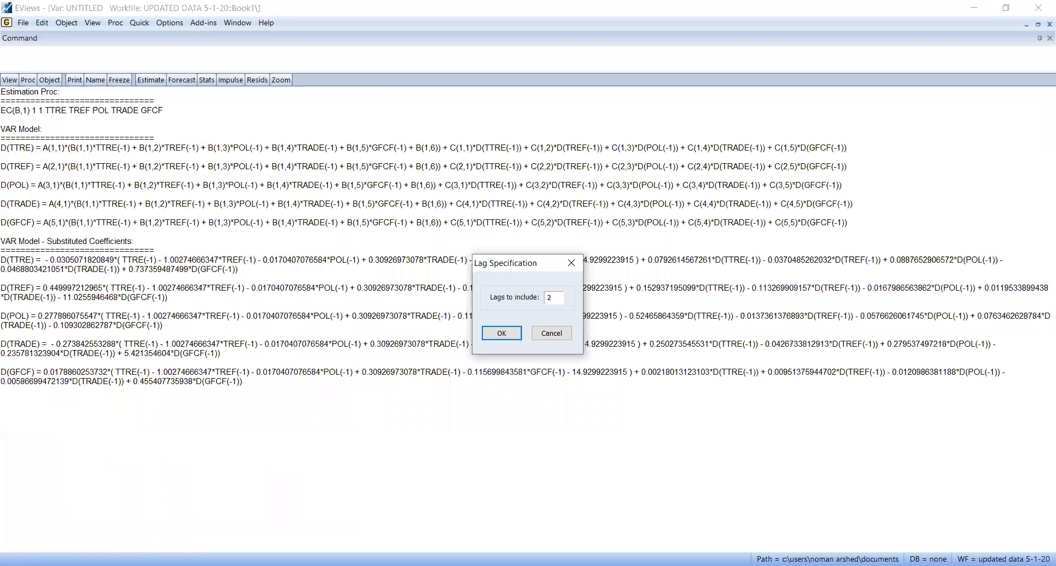
key(Return)
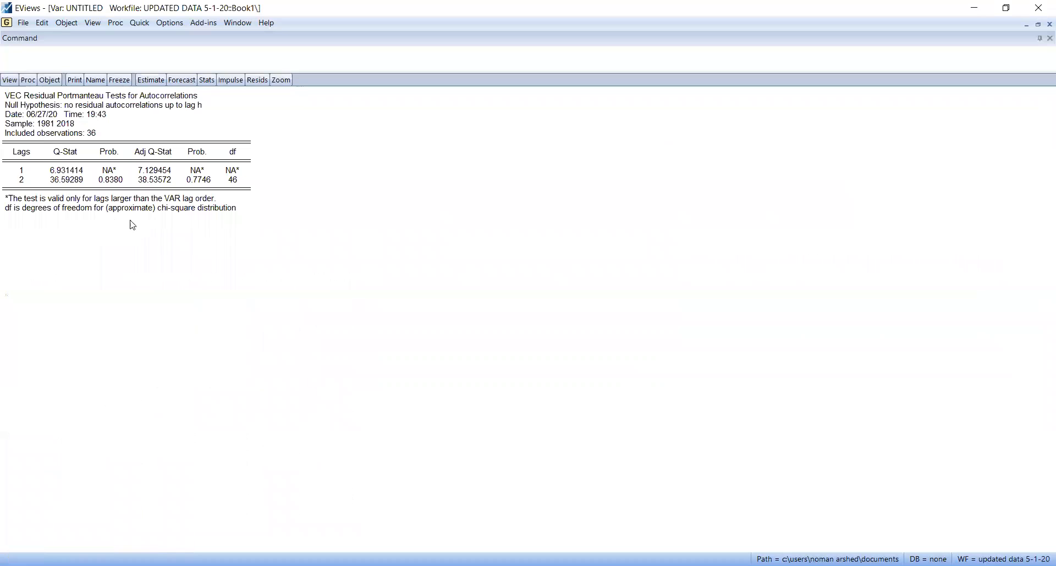
- Rerun the residual Portmanteau autocorrelation test with 3 lags included
click(9, 80)
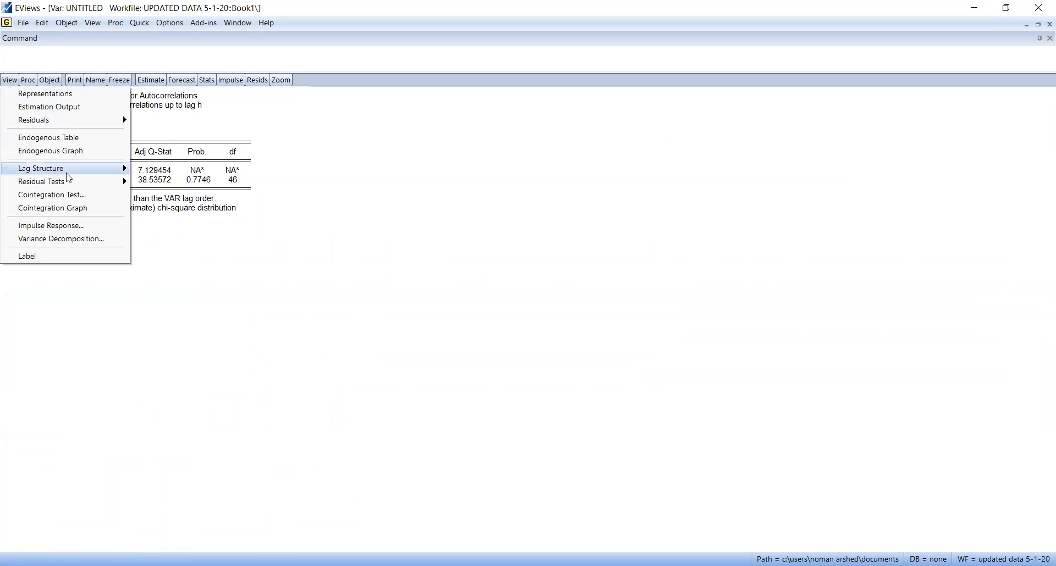
mouse_move(88, 184)
click(166, 198)
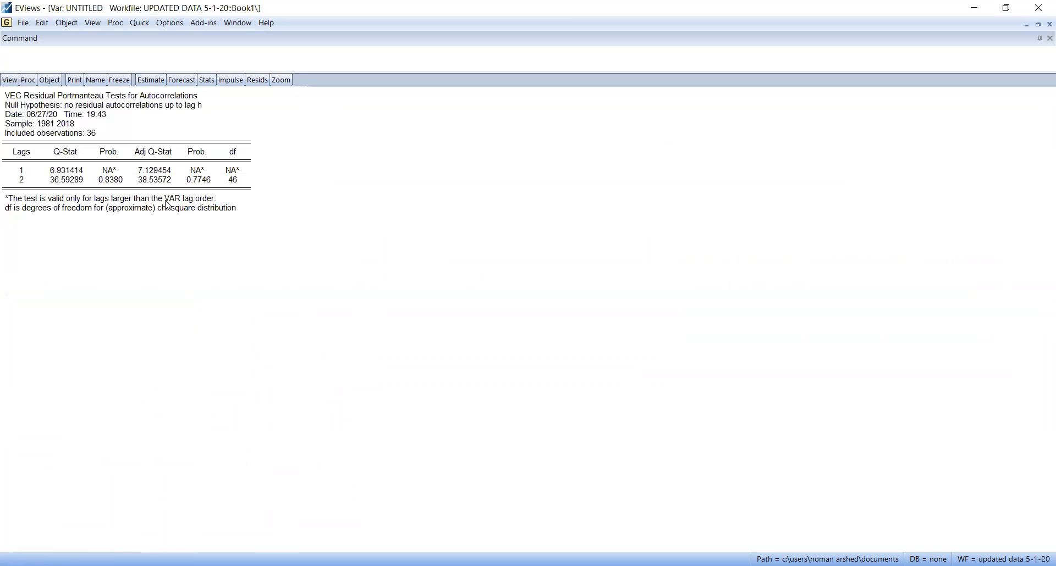
key(Return)
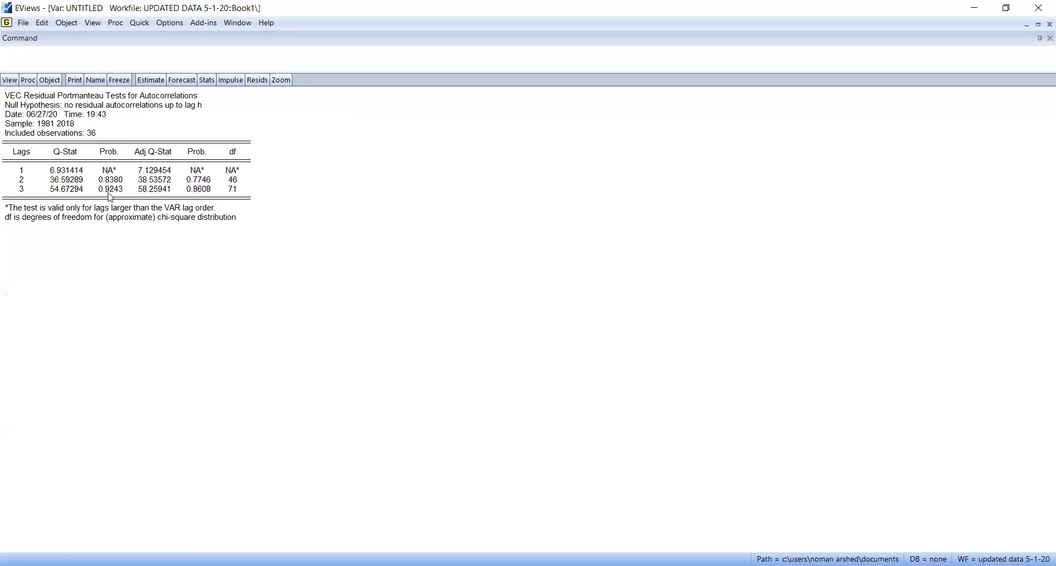
- Rerun the residual Portmanteau autocorrelation test with 5 lags included
click(10, 80)
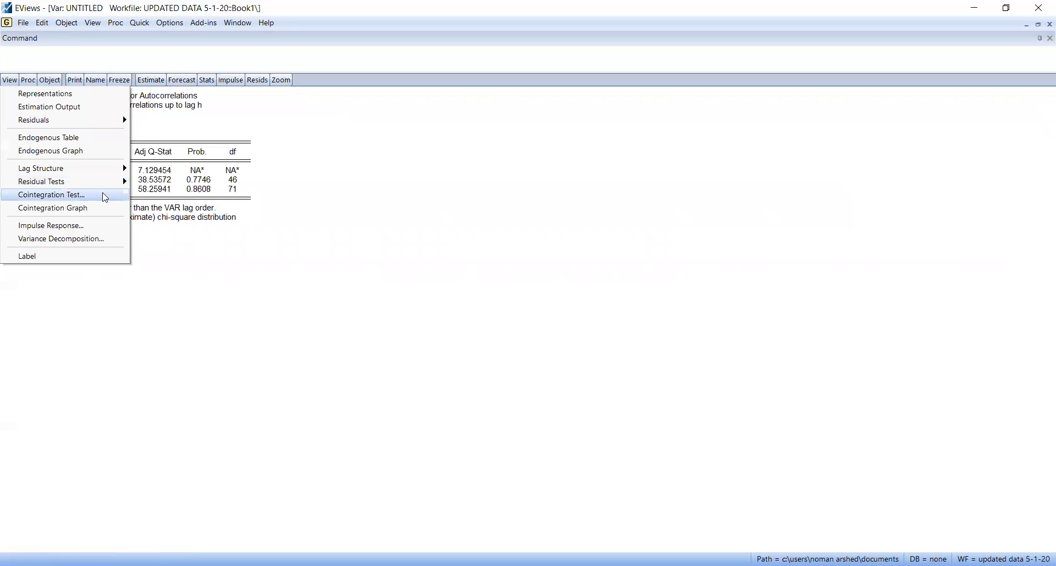
mouse_move(118, 182)
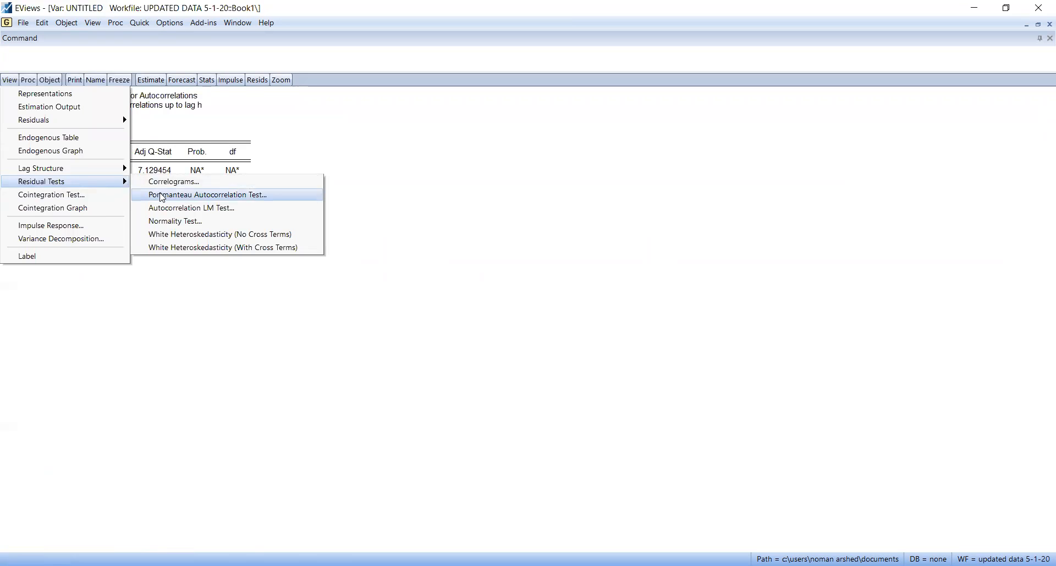
click(159, 194)
key(Return)
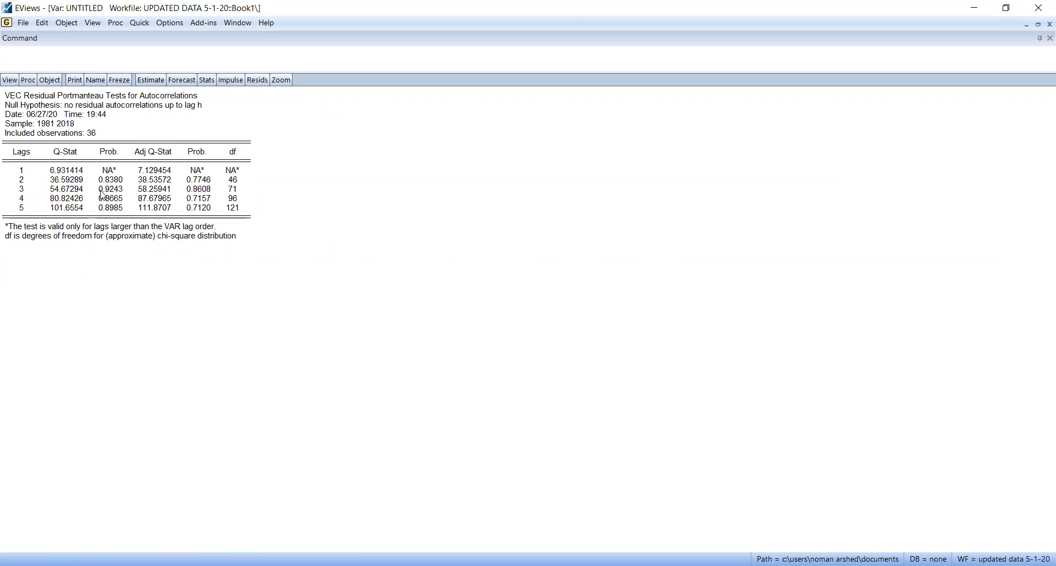
- Add the text note "up to 4 lags of residuals there is no autocorrelation" beside the Portmanteau test table
click(319, 148)
text(utp)
key(BackSpace)
key(BackSpace)
text(p to f)
key(BackSpace)
text(34 l)
key(BackSpace)
key(BackSpace)
key(BackSpace)
key(BackSpace)
text(4 )
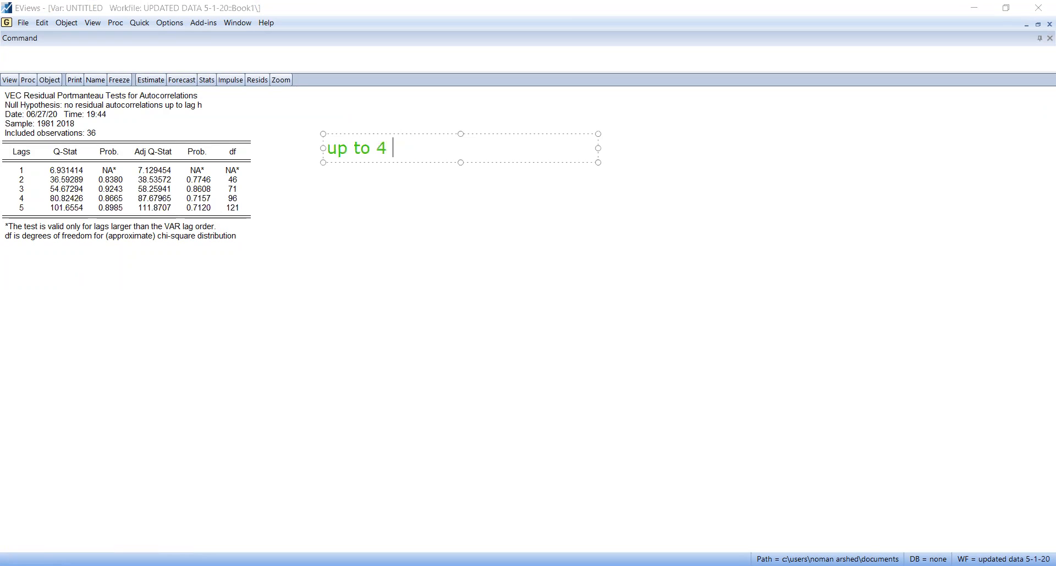
text(lags of resid)
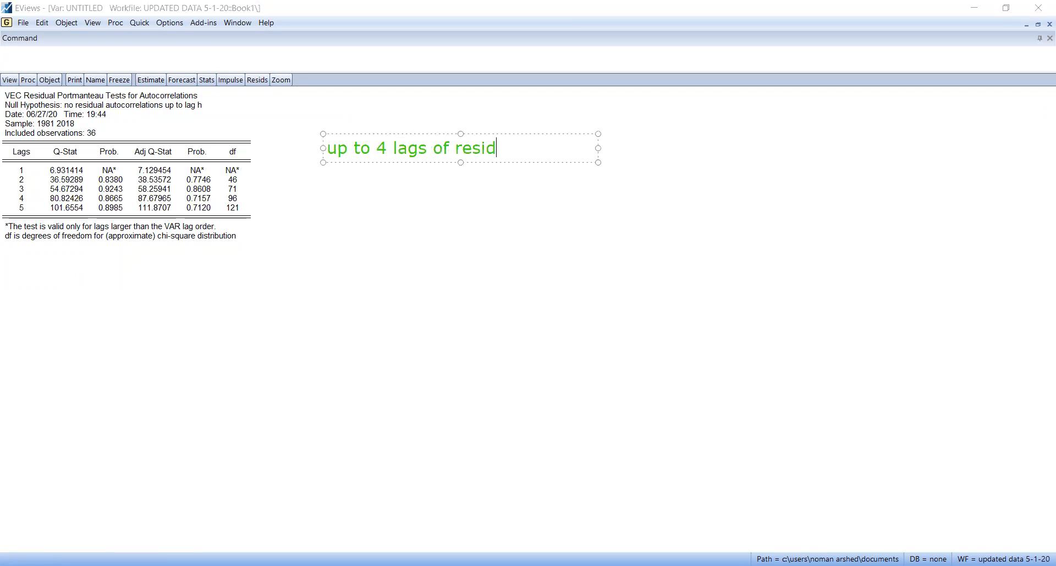
text(uals there is no aut)
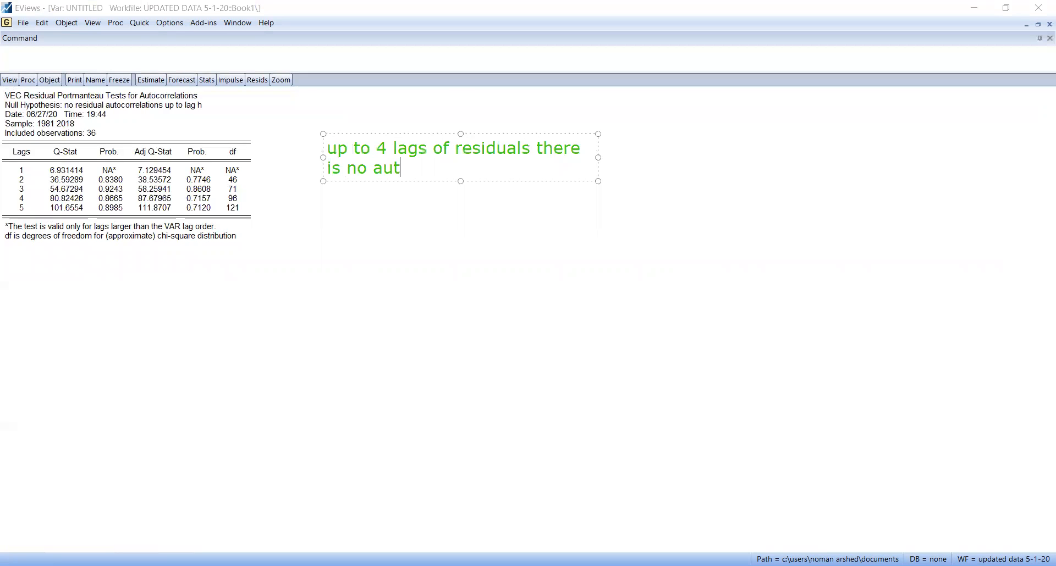
text(ocorrelation)
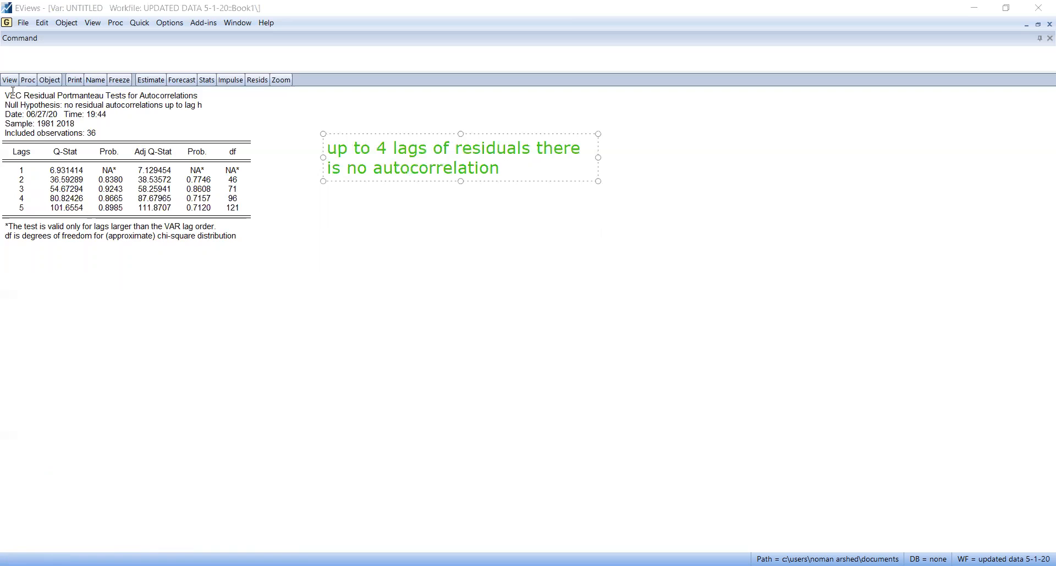
click(279, 52)
- Rerun the residual Portmanteau autocorrelation test with 8 lags included
click(16, 79)
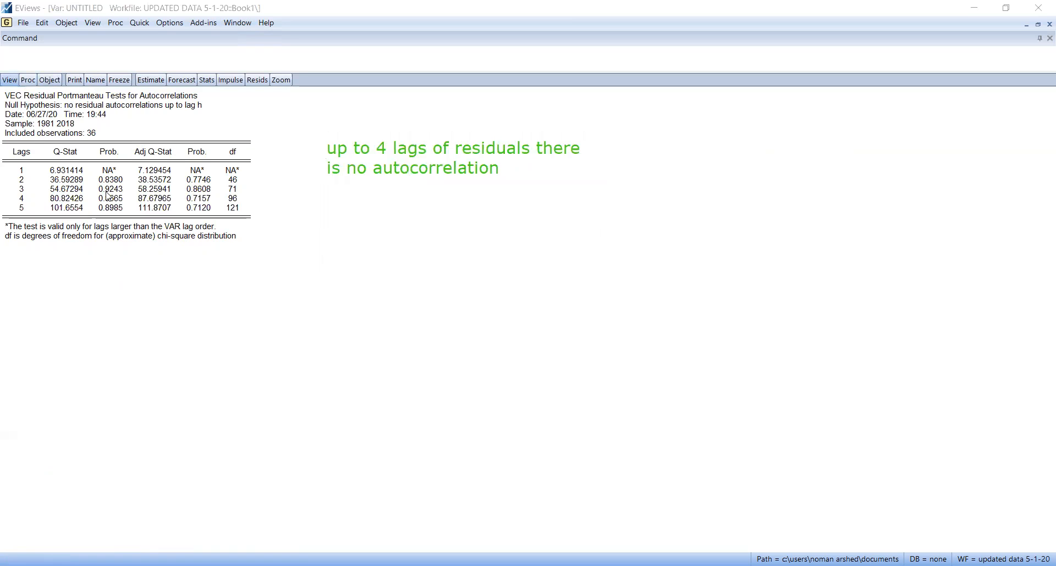
mouse_move(103, 182)
click(194, 192)
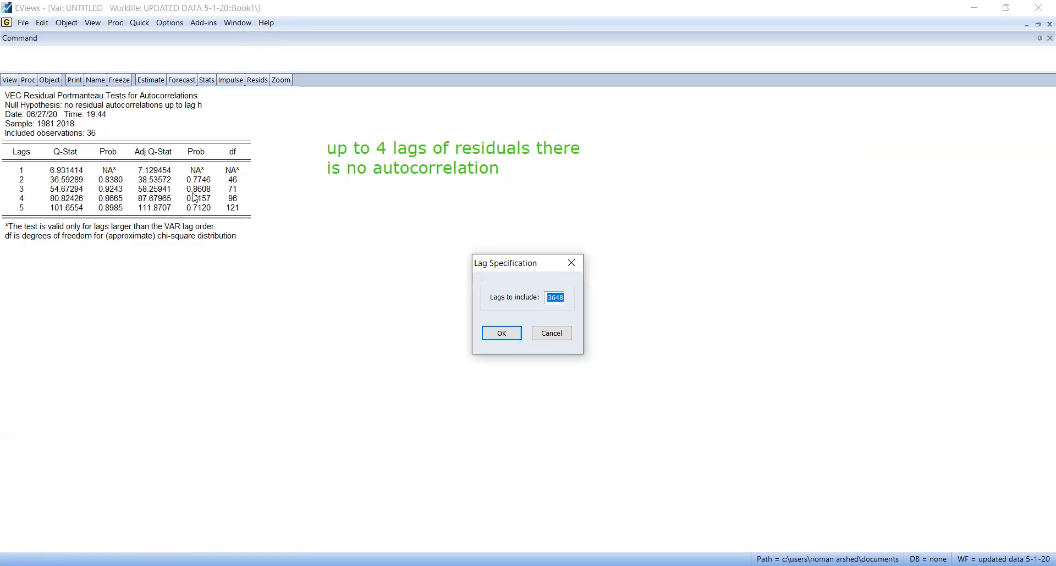
text(8)
key(Return)
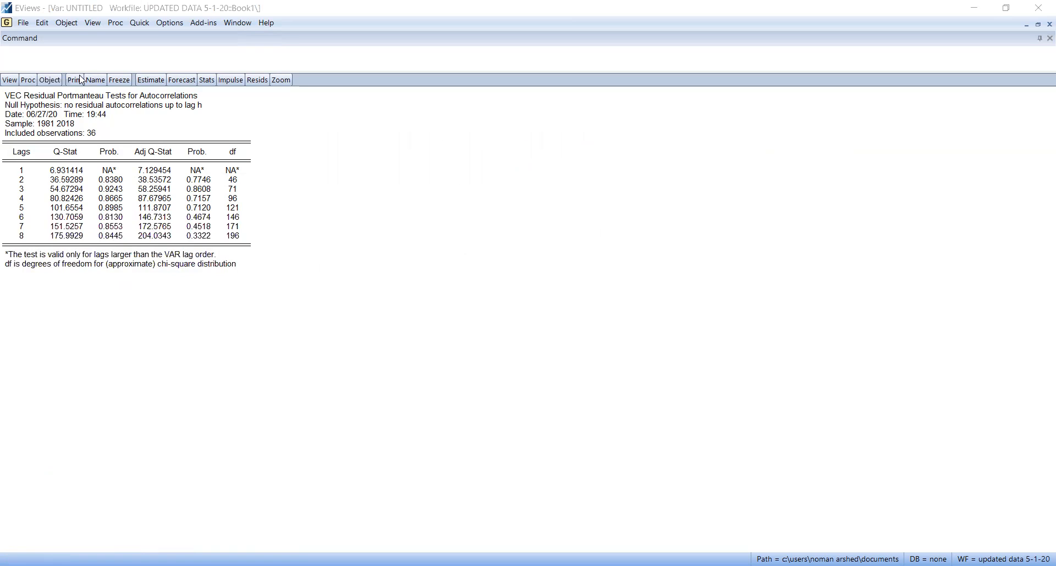
- Run the residual autocorrelation LM test with 5 lags included
click(10, 80)
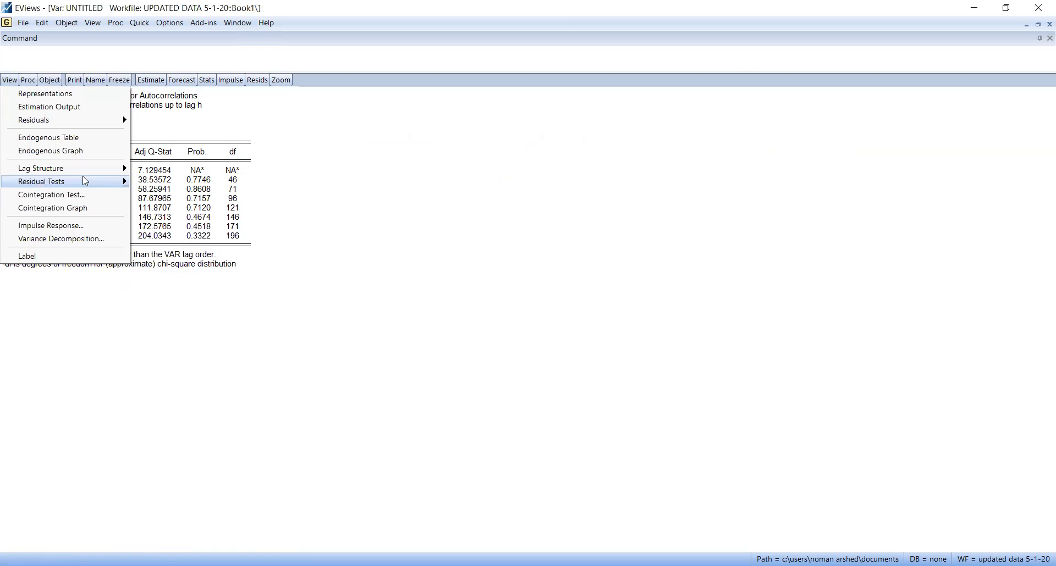
mouse_move(82, 181)
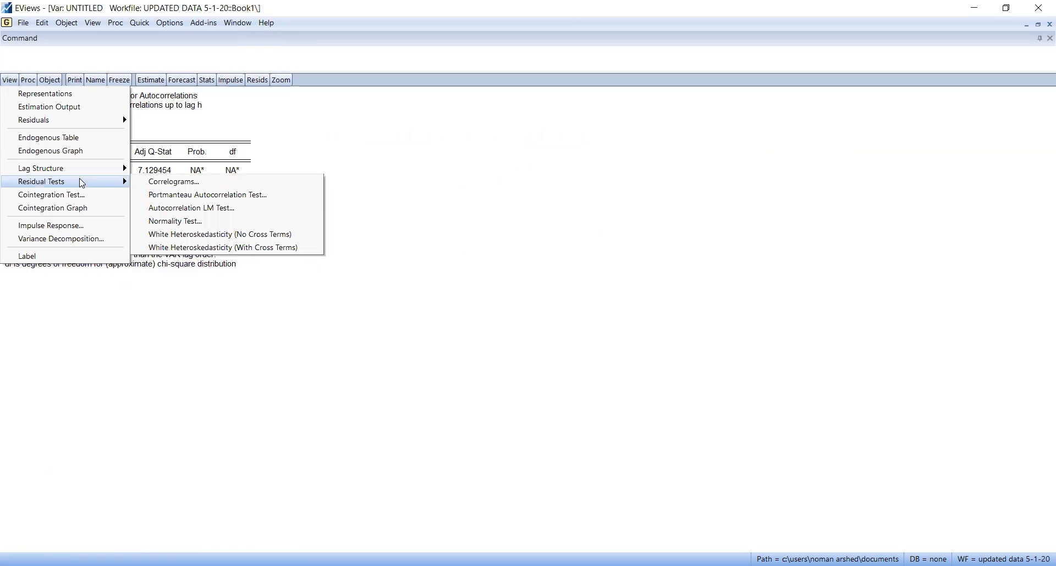
click(163, 214)
text(5)
key(Return)
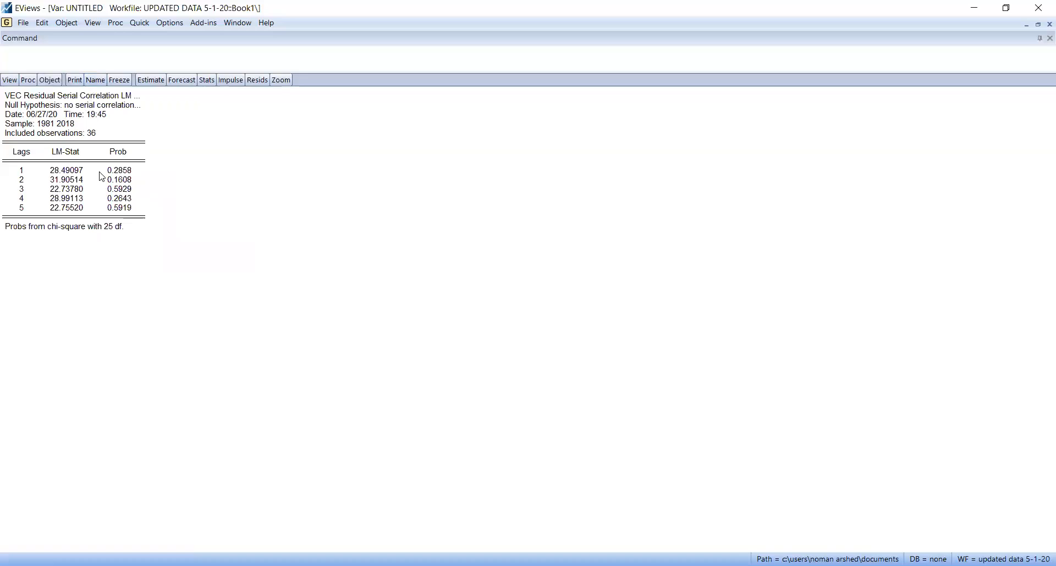
- Run the multivariate residual normality test using the Cholesky of covariance (Lutkepohl) orthogonalization
click(9, 79)
mouse_move(90, 183)
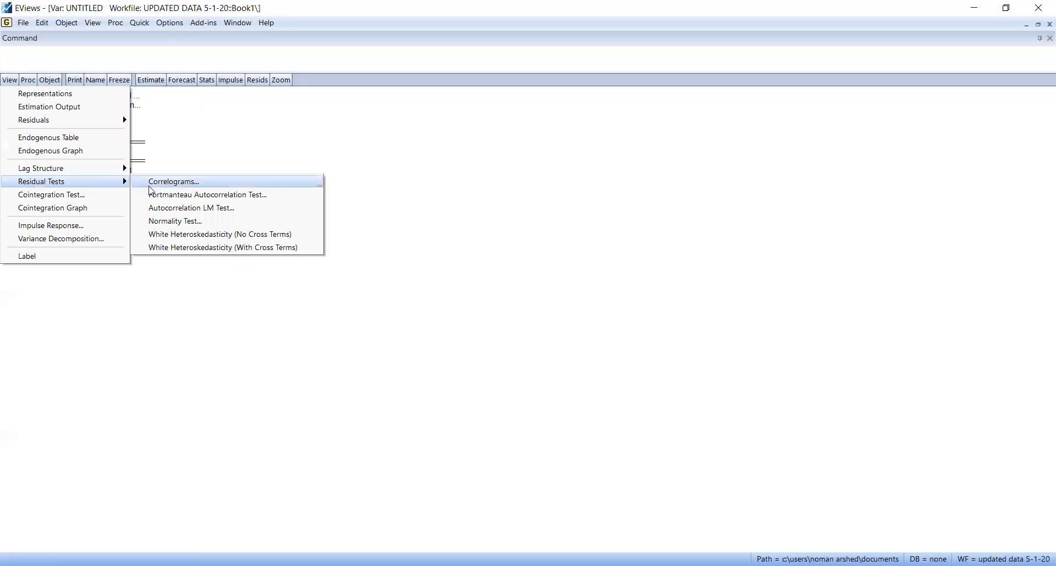
click(165, 222)
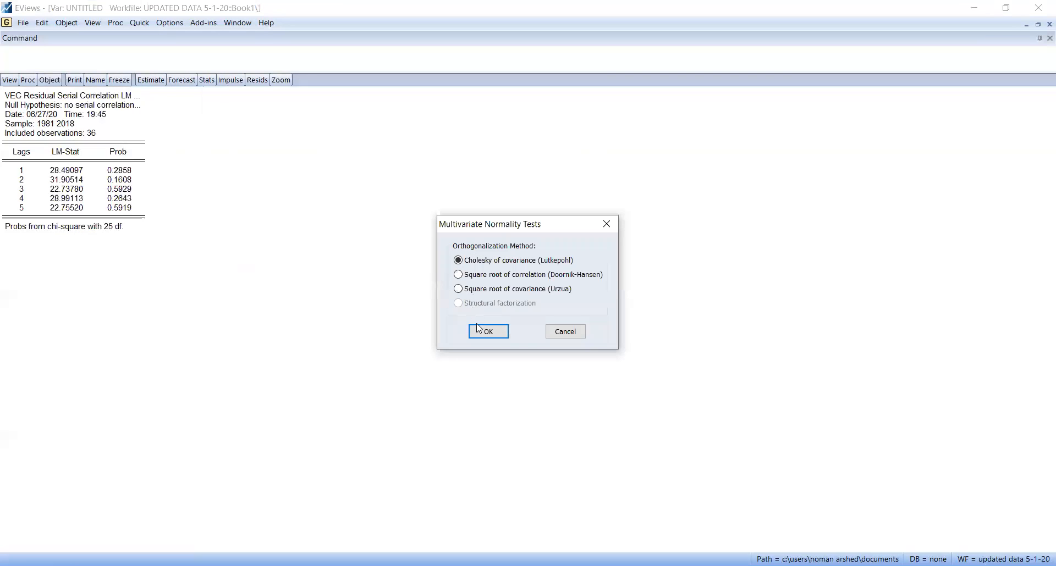
click(489, 332)
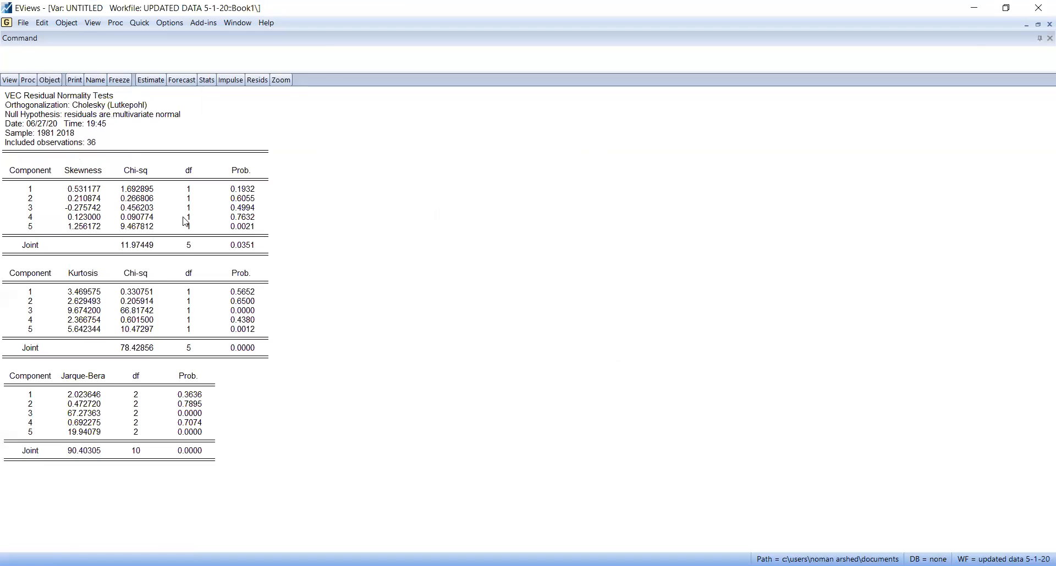
- Review the normality test's orthogonalization methods, rerun it with Cholesky (Lutkepohl), and select the joint Jarque-Bera probability
click(10, 80)
mouse_move(66, 181)
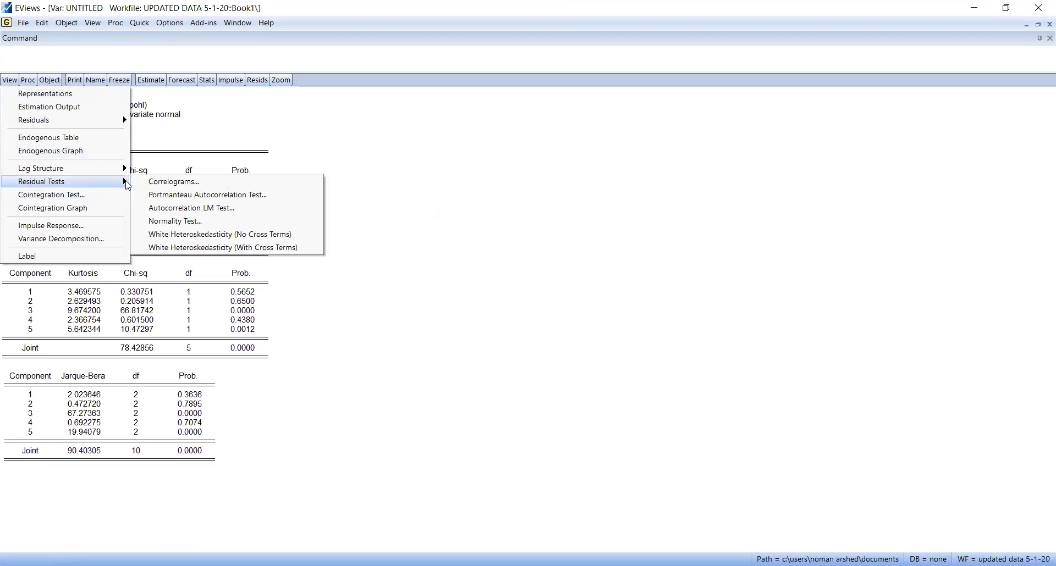
click(204, 222)
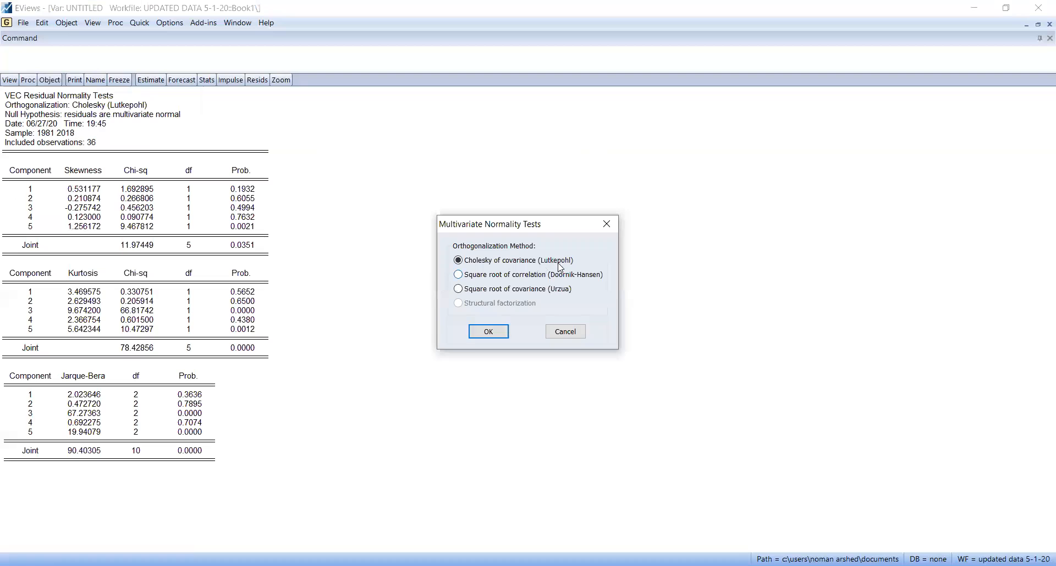
click(488, 331)
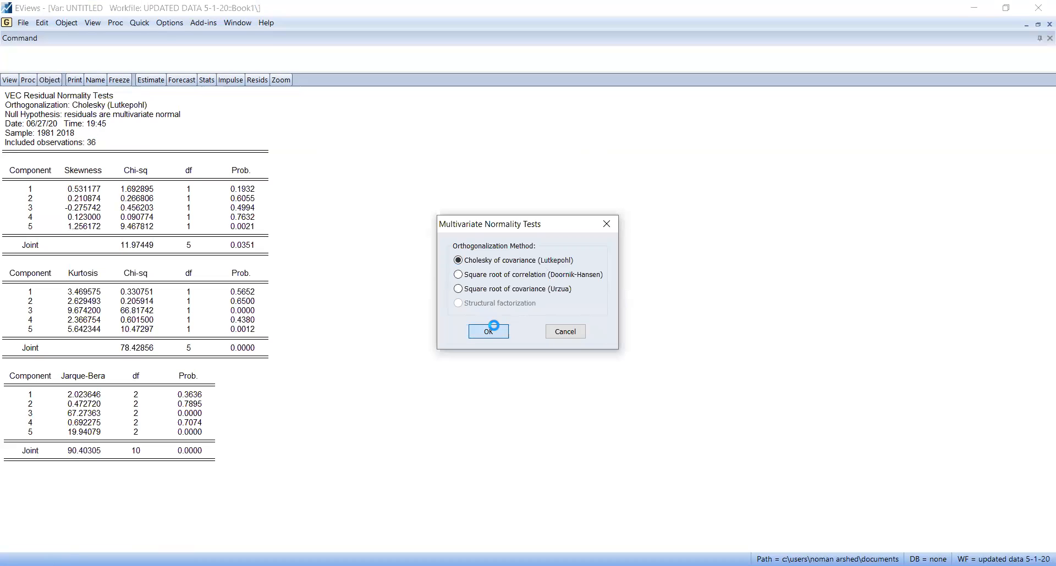
click(178, 453)
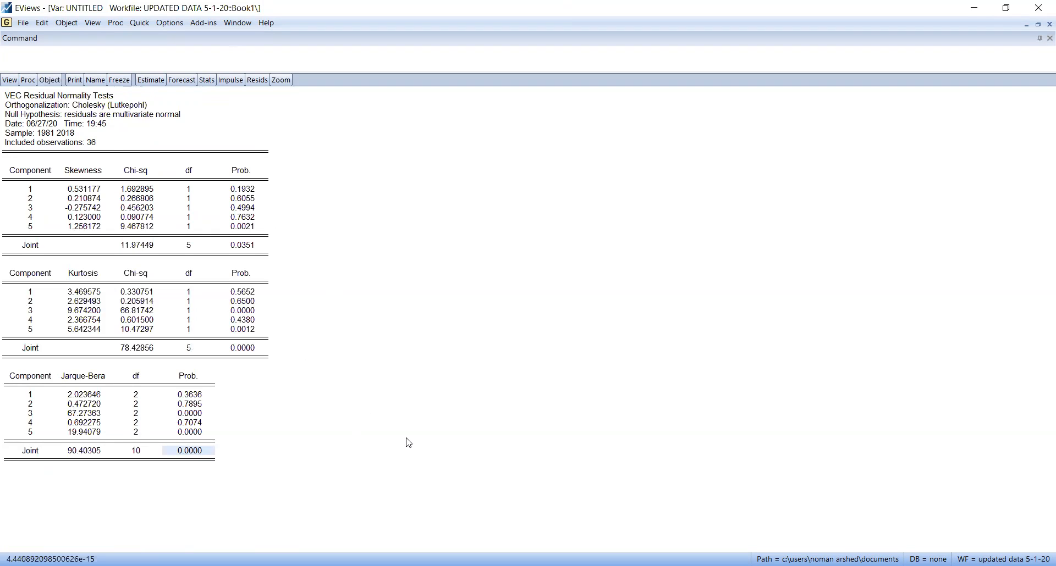
- Run the White heteroskedasticity test without cross terms on the model's residuals
click(7, 82)
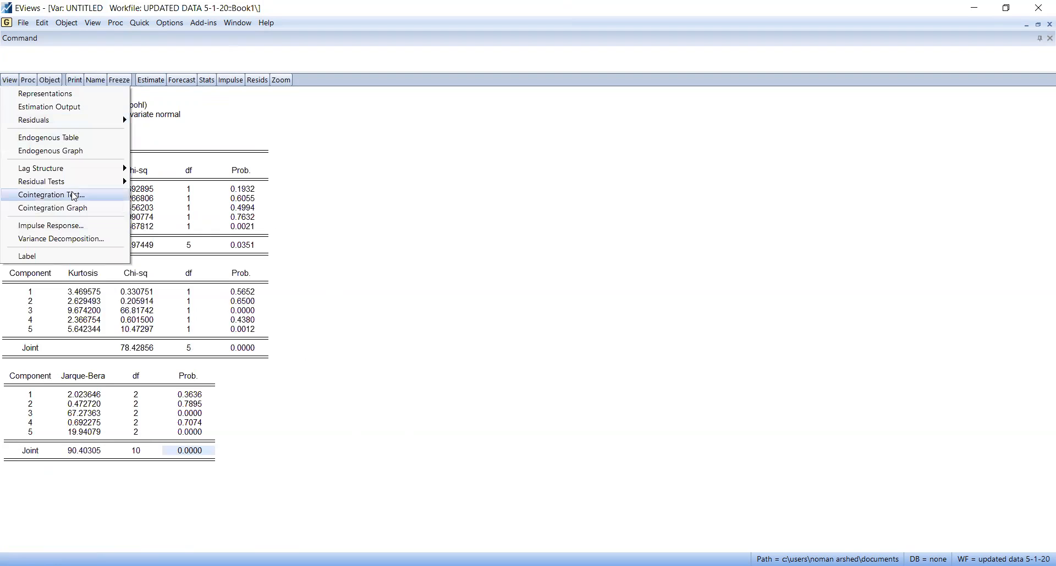
mouse_move(82, 183)
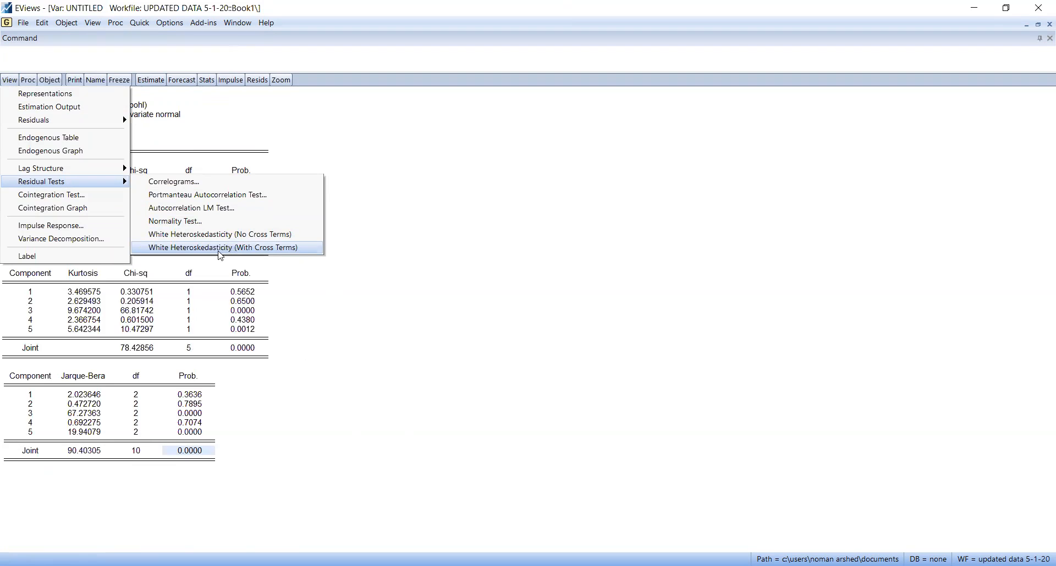
click(203, 236)
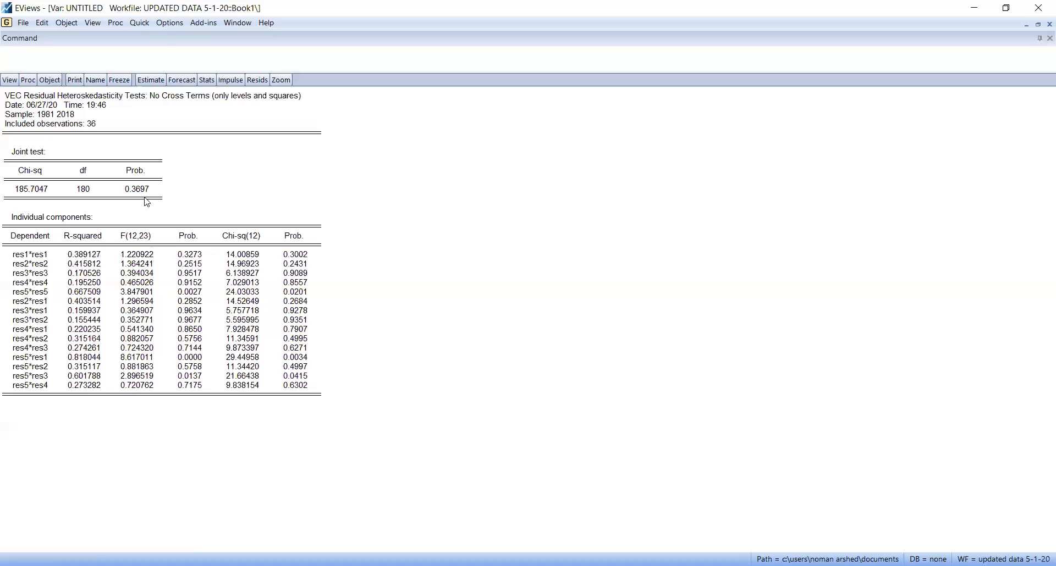
- Display the AR roots graph for the model's lag structure and examine the inverse roots against the unit circle
click(9, 80)
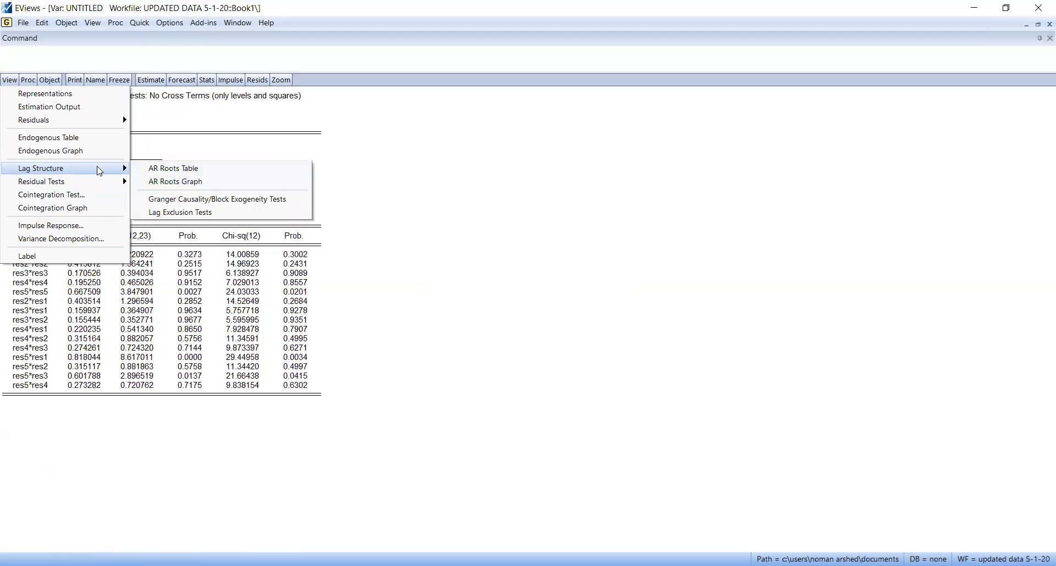
click(373, 391)
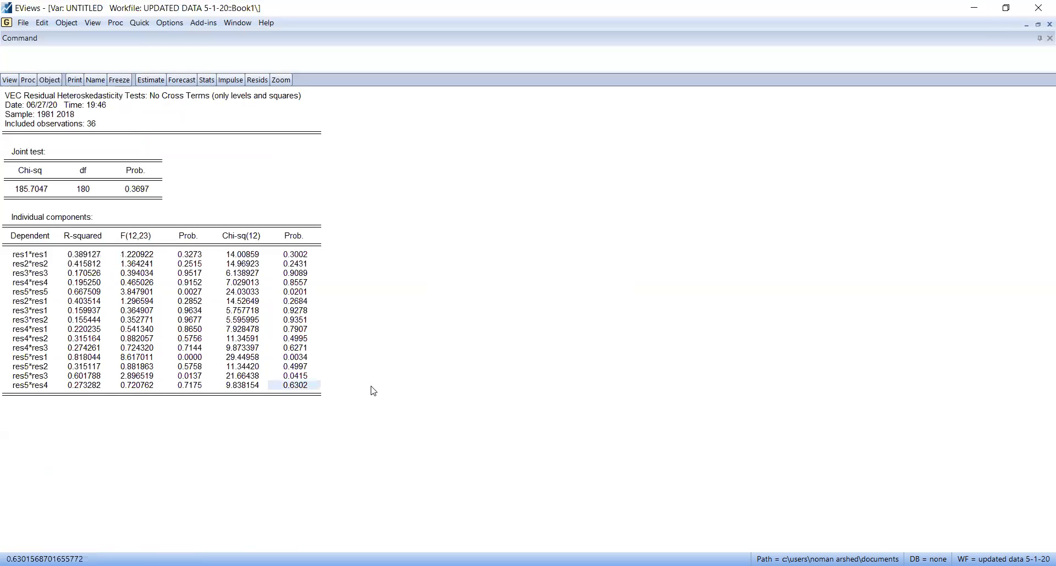
click(10, 80)
mouse_move(90, 173)
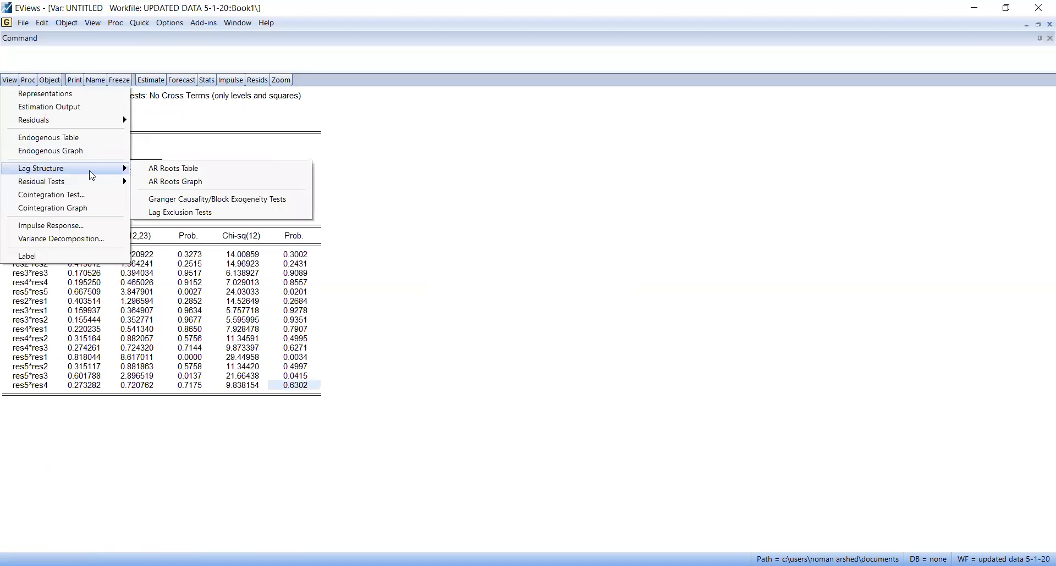
click(178, 188)
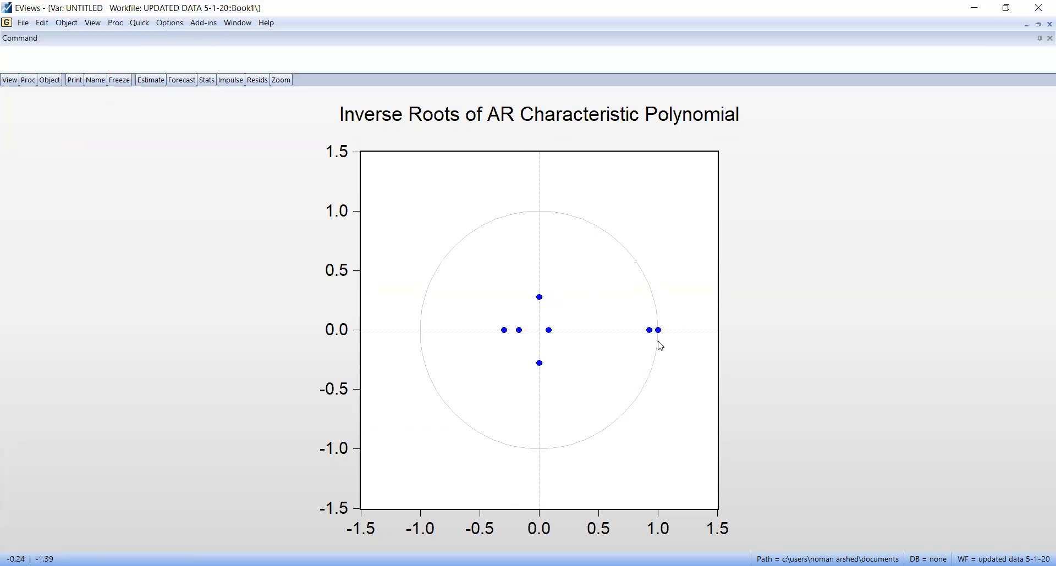
mouse_move(660, 336)
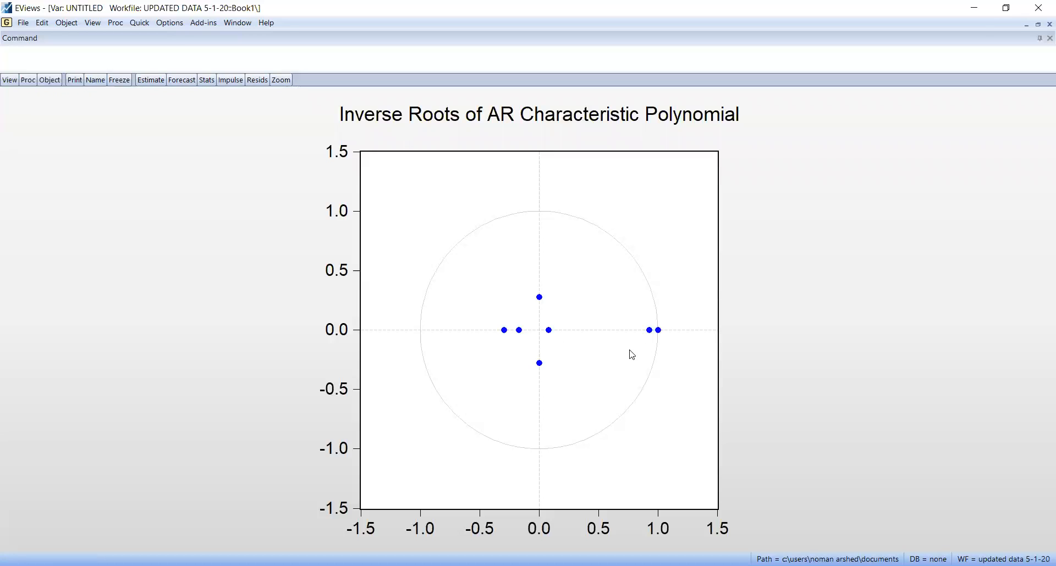
mouse_move(630, 352)
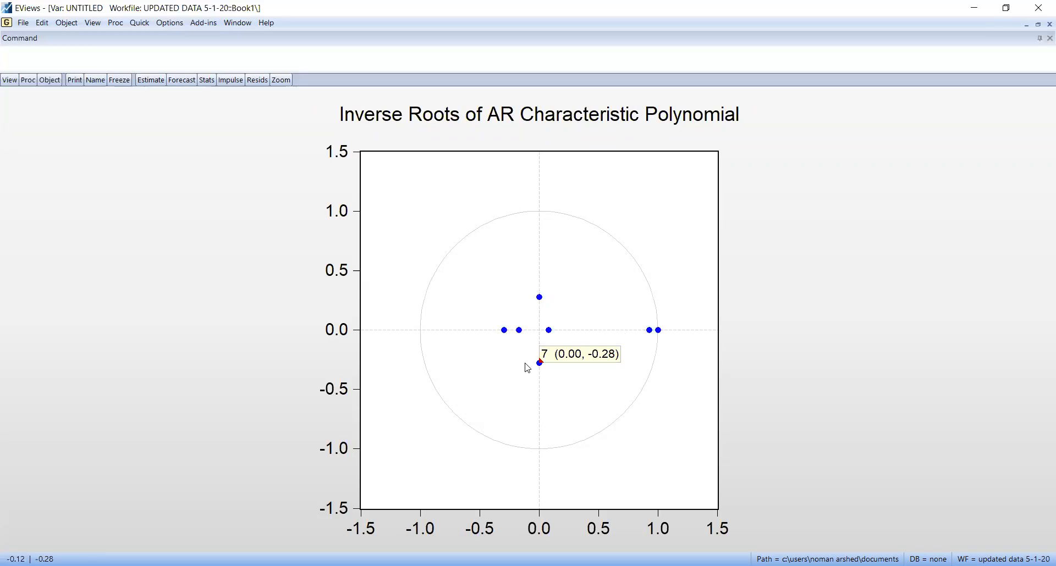
- Run the Granger causality/block exogeneity tests and review the results down to the dependent variable D(GFCF)
click(9, 81)
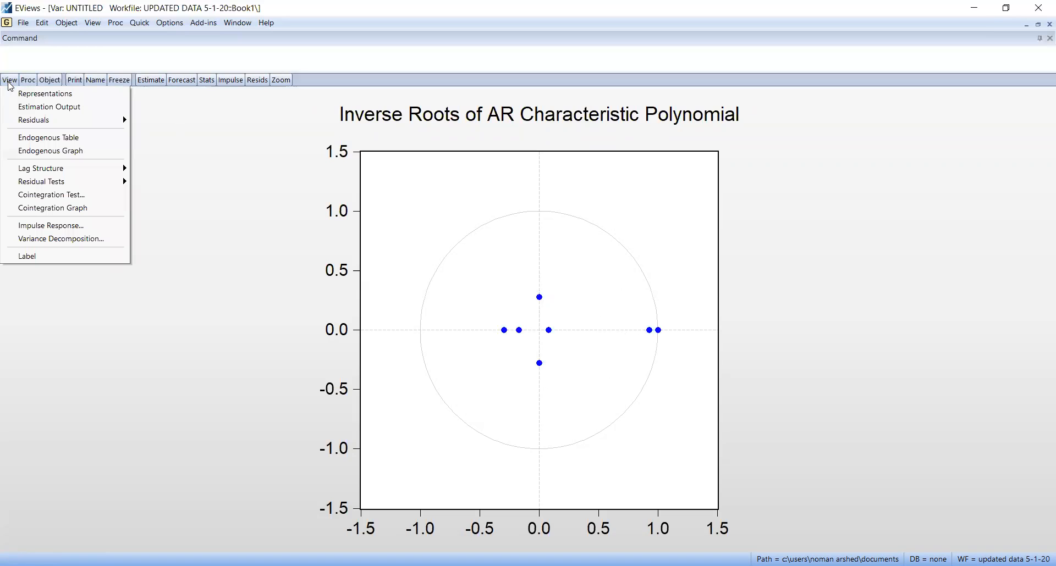
mouse_move(67, 180)
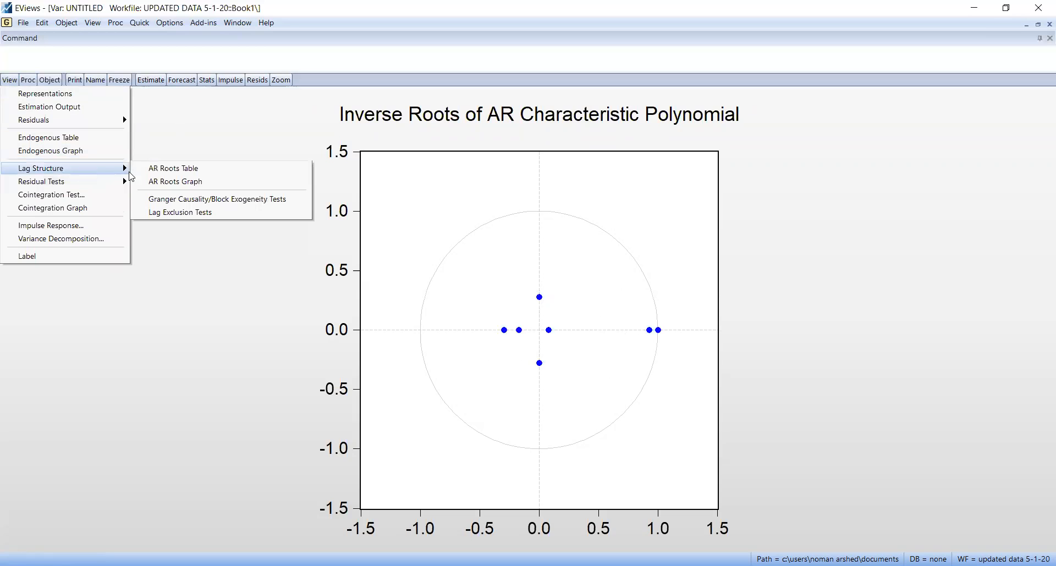
click(182, 200)
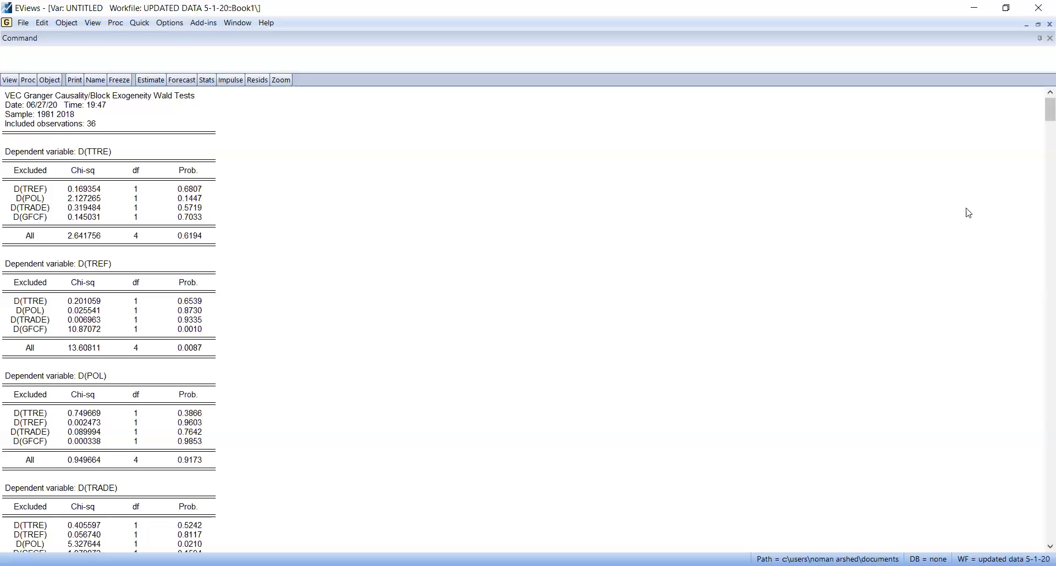
drag(1041, 118, 1045, 271)
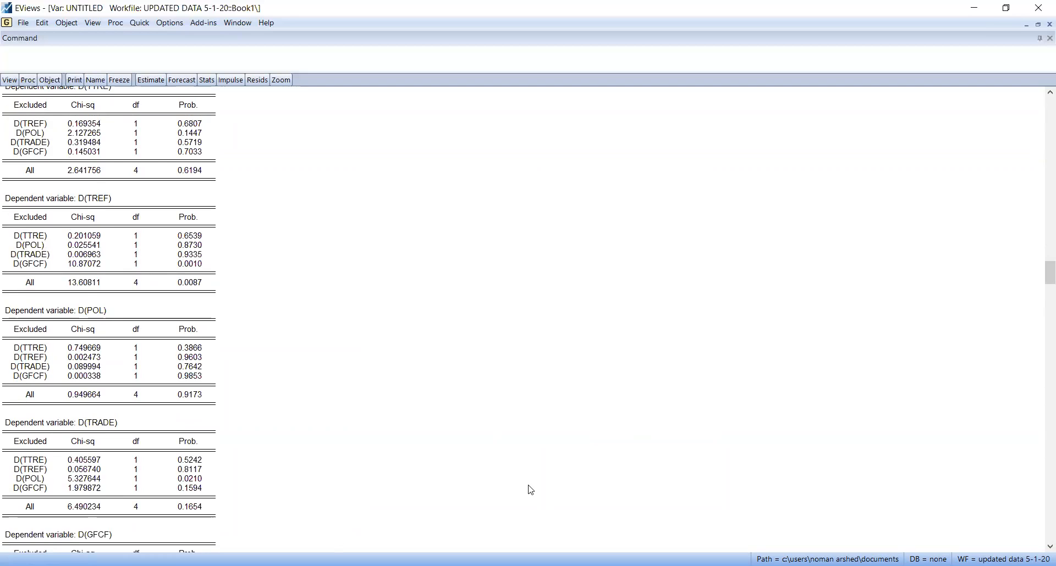
scroll(530, 489, down, 5)
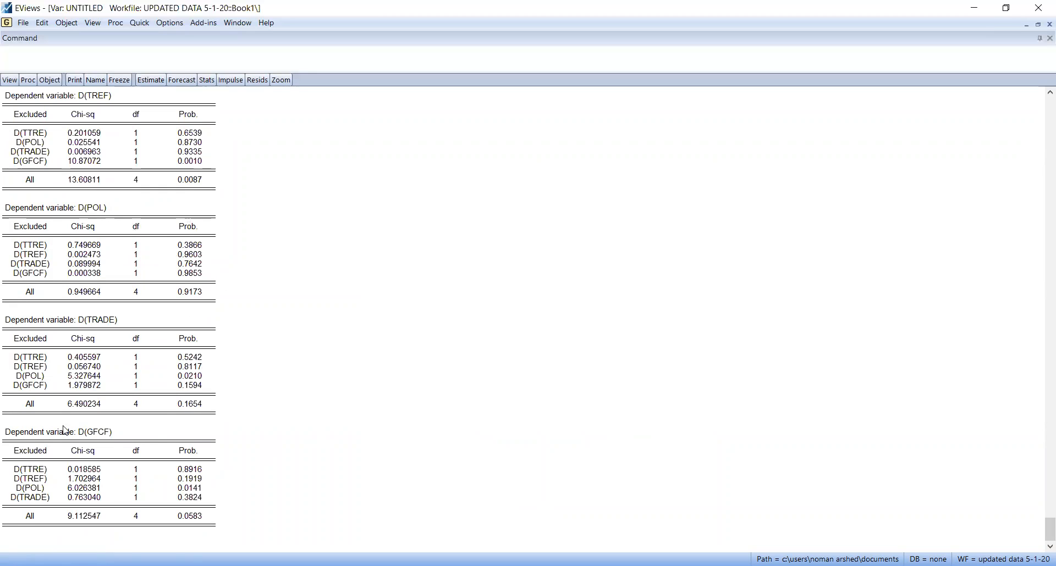
- Start an impulse response analysis of the VAR in multiple graphs and restrict the impulses to tref
click(10, 79)
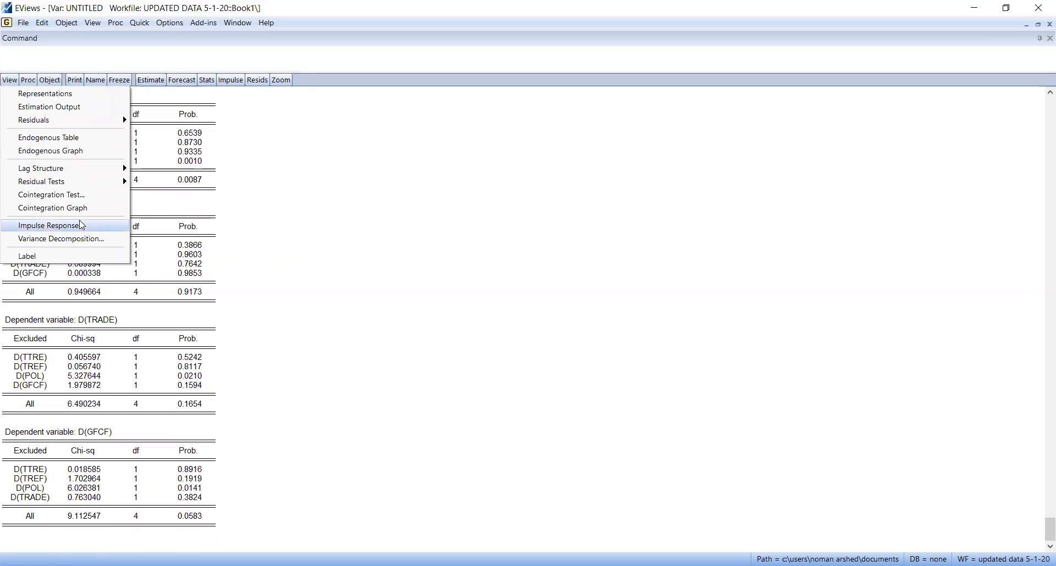
key(Return)
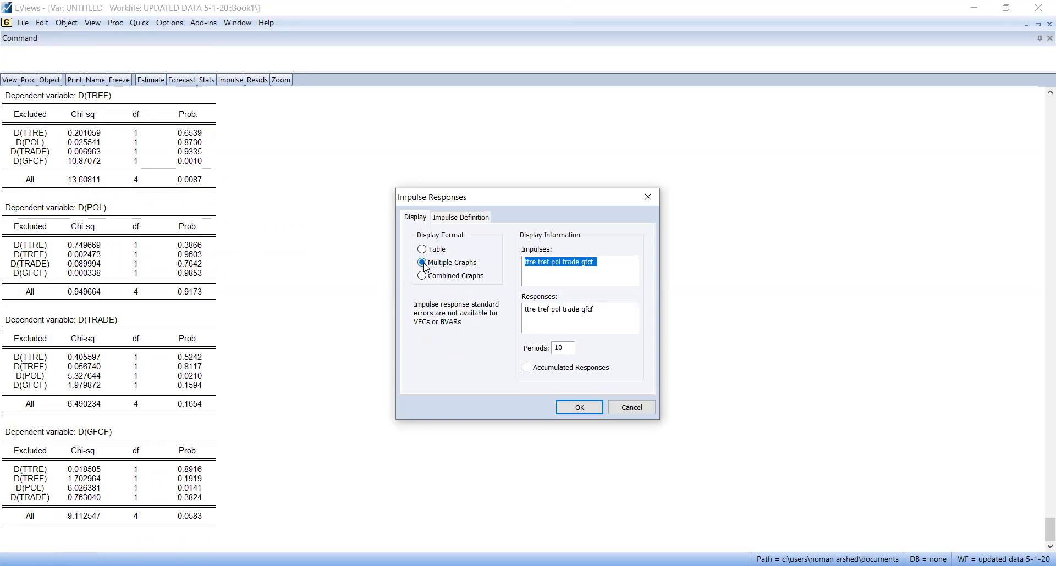
click(610, 262)
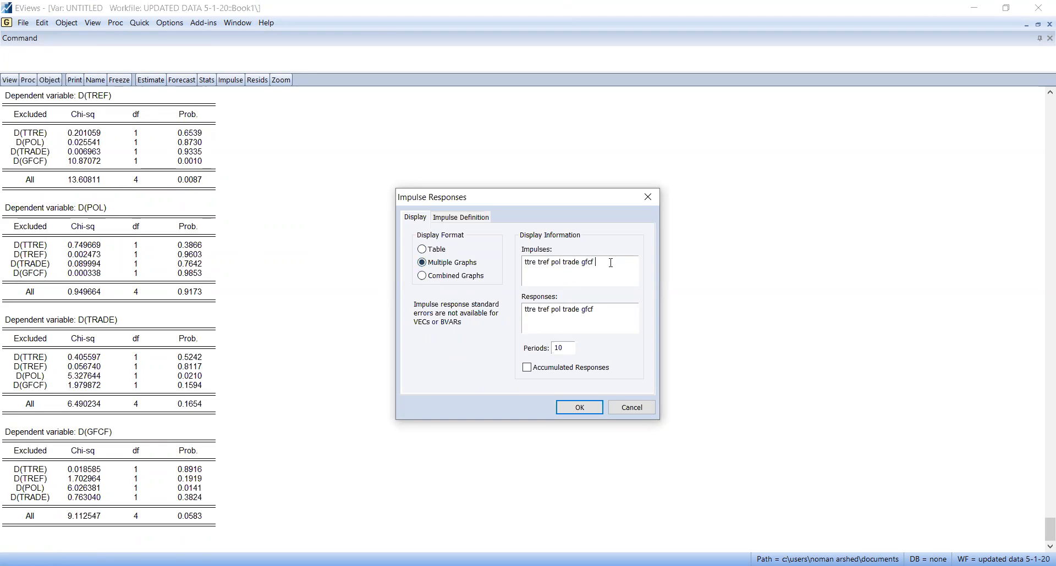
key(BackSpace)
key(BackSpace)
key(BackSpace)
key(BackSpace)
key(BackSpace)
key(BackSpace)
key(BackSpace)
key(BackSpace)
key(BackSpace)
click(540, 264)
key(BackSpace)
key(BackSpace)
key(BackSpace)
key(BackSpace)
key(BackSpace)
- Restrict the responses to ttre and display the impulse response graph for 10 periods
drag(609, 309, 541, 309)
key(BackSpace)
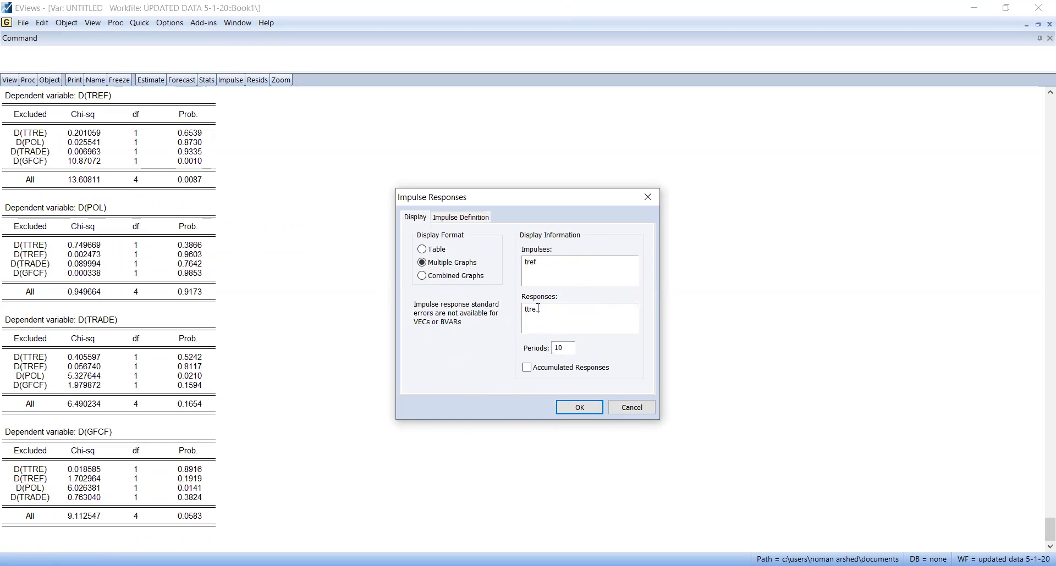
click(564, 407)
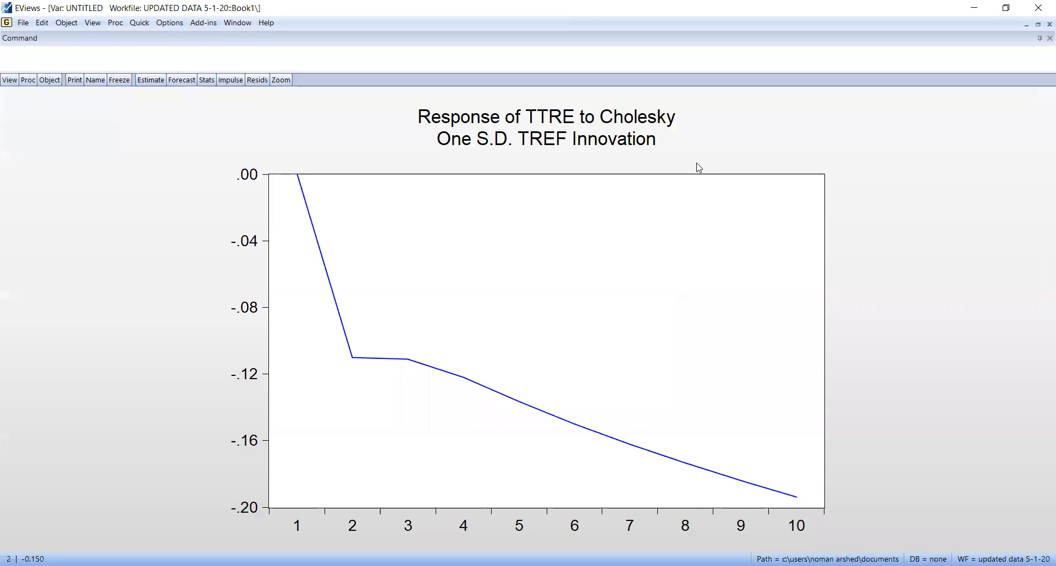
- Add a note beside the graph reading "if there is 1% shock provided to the model via tax reforms then what will happen"
click(298, 145)
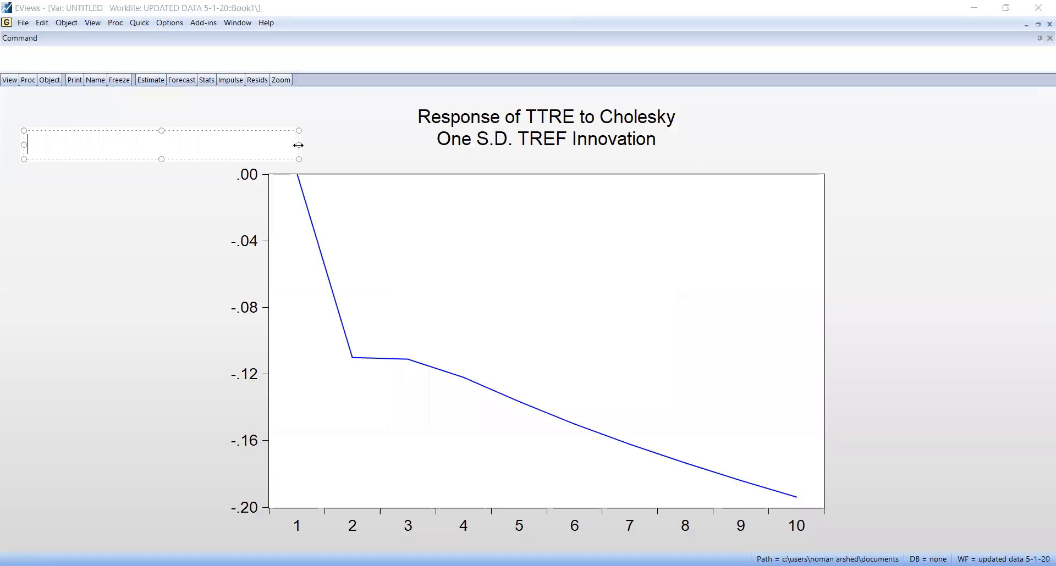
text(if there is 1% sh)
key(BackSpace)
text(hock provided to the mo)
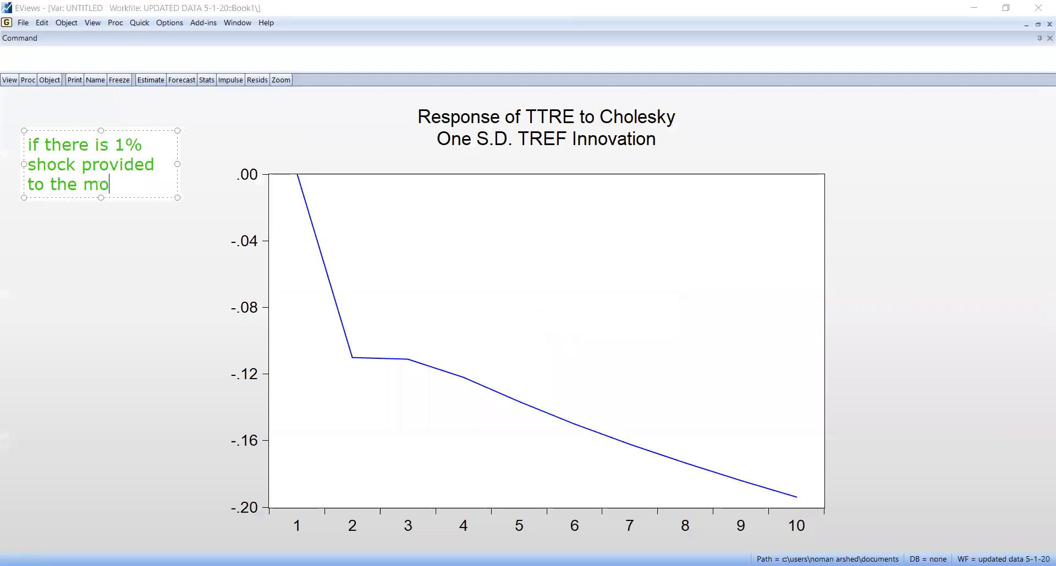
text(del via tax revor)
key(BackSpace)
key(BackSpace)
text(forms)
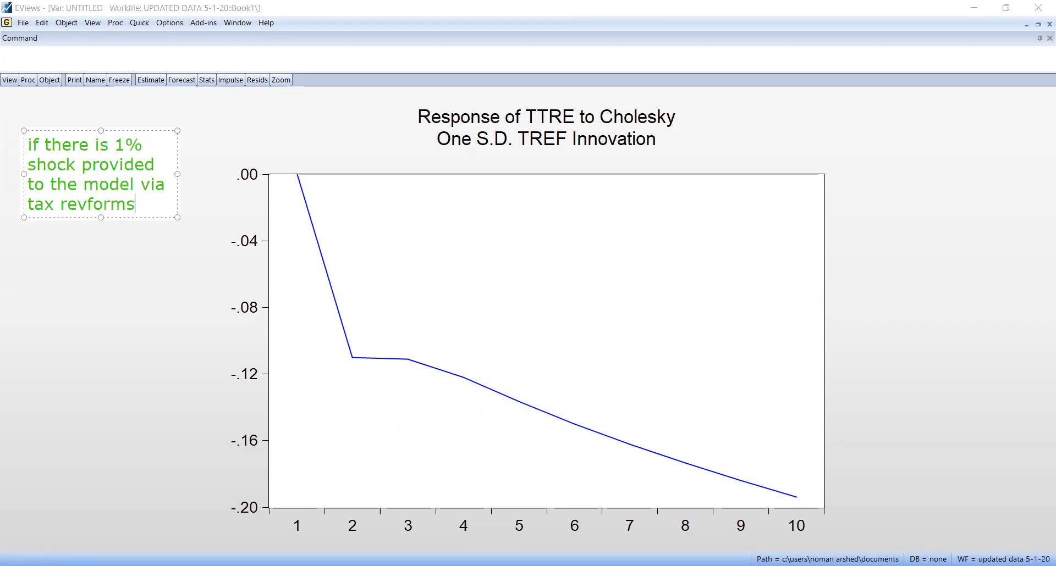
key(BackSpace)
key(BackSpace)
key(BackSpace)
key(BackSpace)
key(BackSpace)
key(BackSpace)
text(forms then)
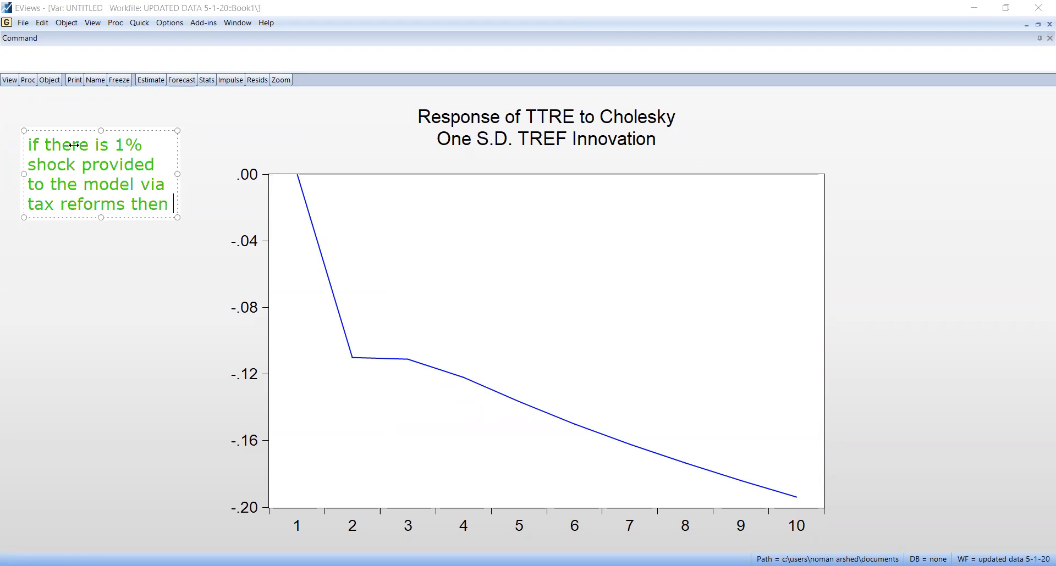
text( what will happen)
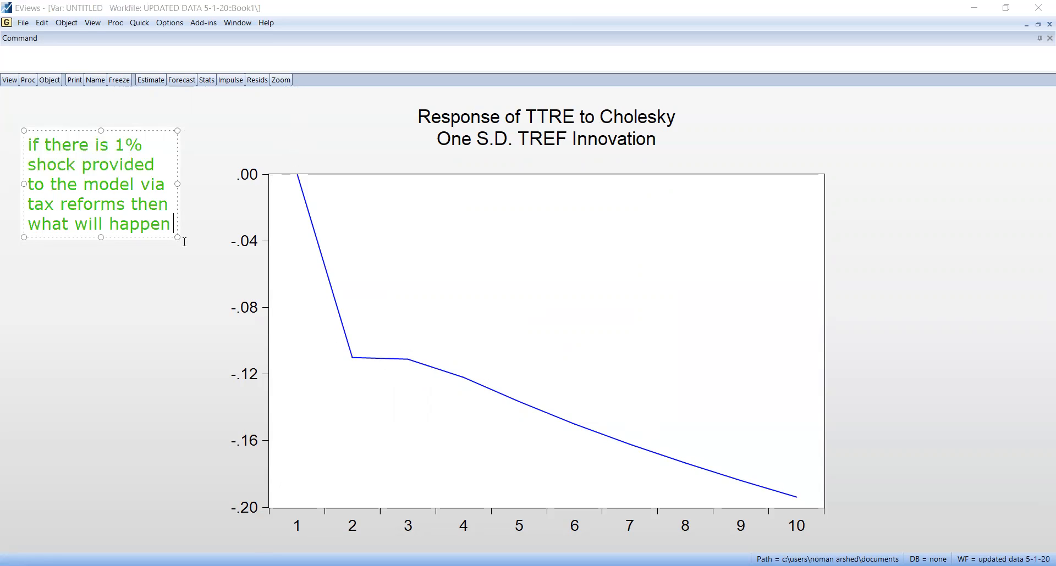
- Add a second paragraph to the note: "for 1% shock the tax revenue will fall continuously till 10 time priods"
key(Return)
key(Return)
text(for 1)
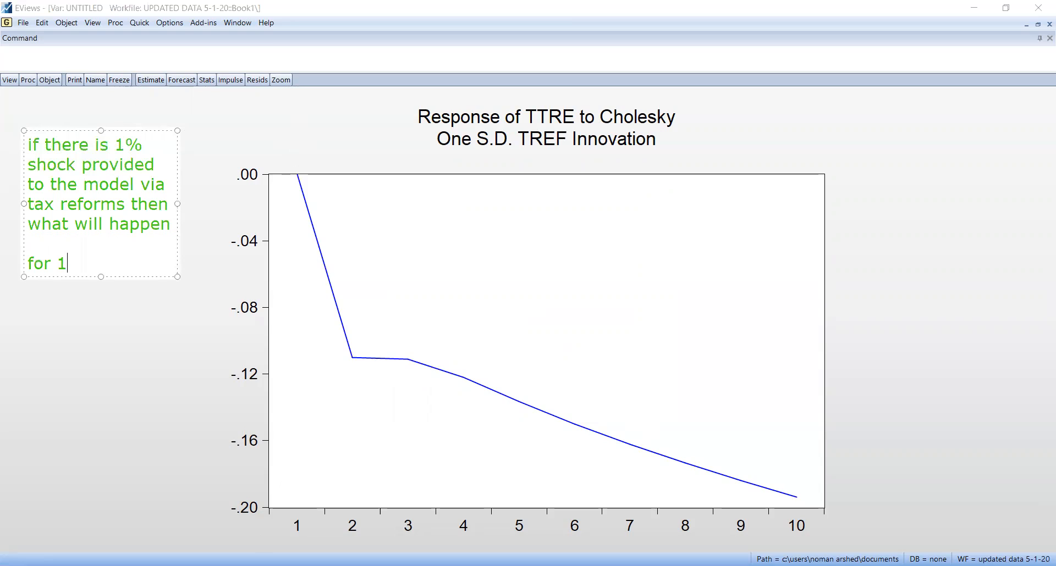
text(% shock the)
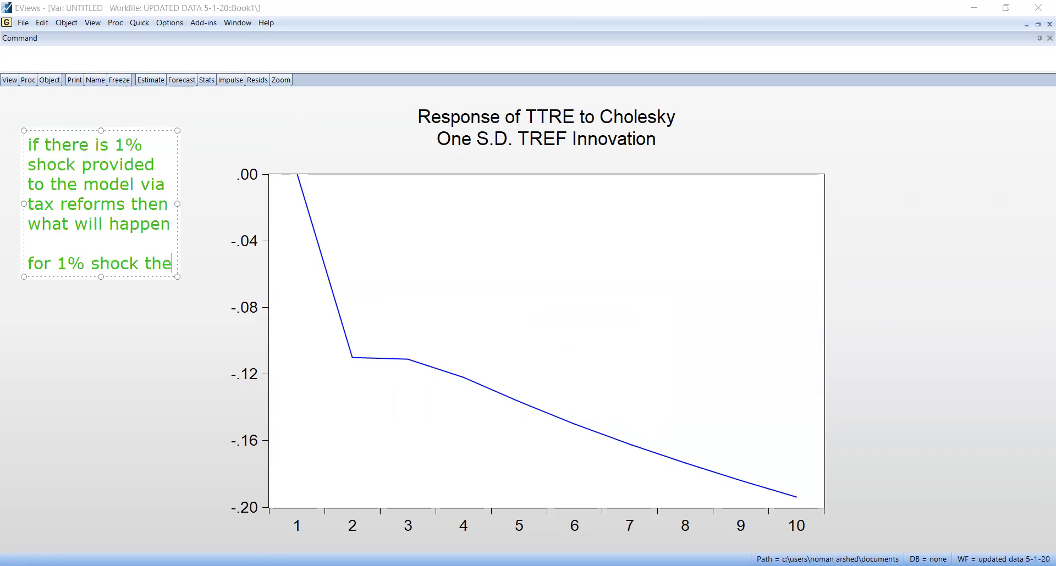
text( tex re)
key(BackSpace)
key(BackSpace)
key(BackSpace)
key(BackSpace)
key(BackSpace)
text(ac)
key(BackSpace)
key(BackSpace)
text(x r)
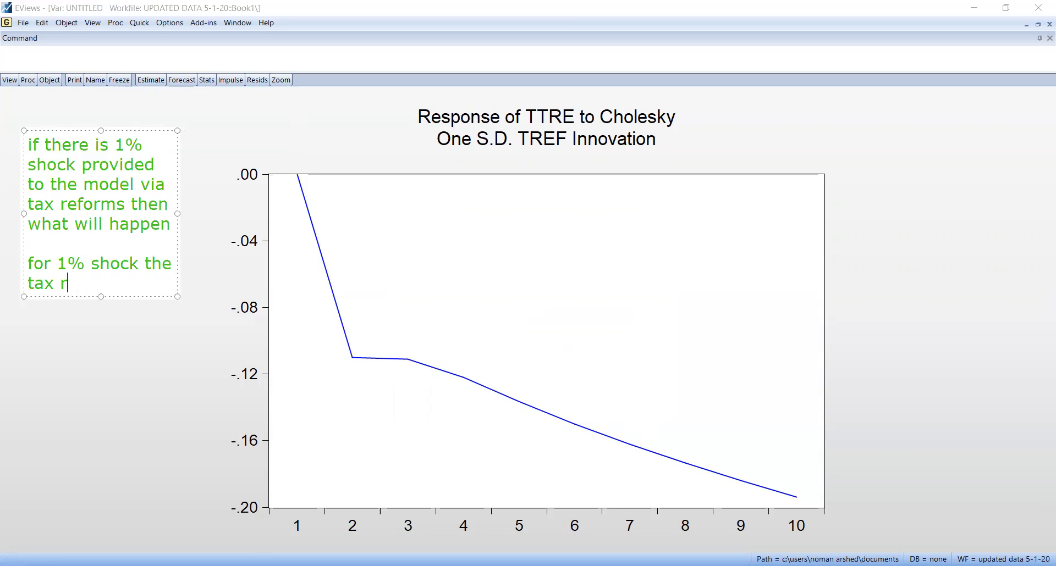
text(evenue will)
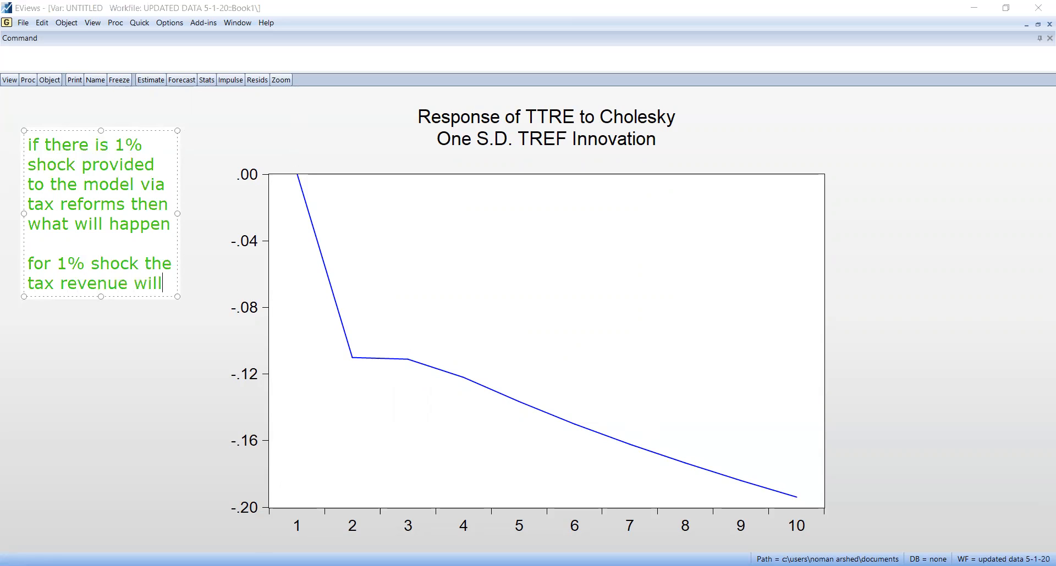
text( fall co)
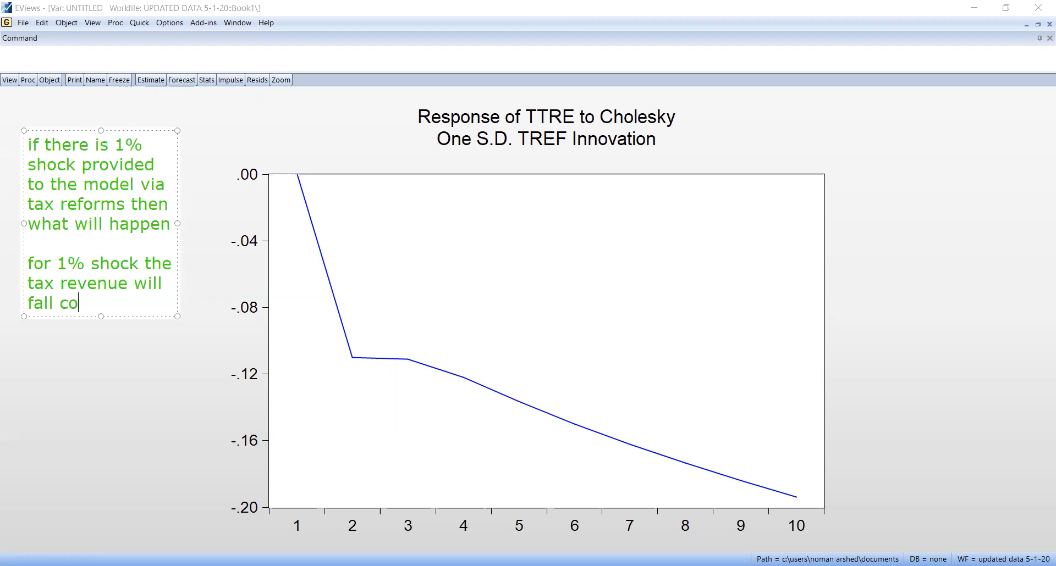
text(ntinuous)
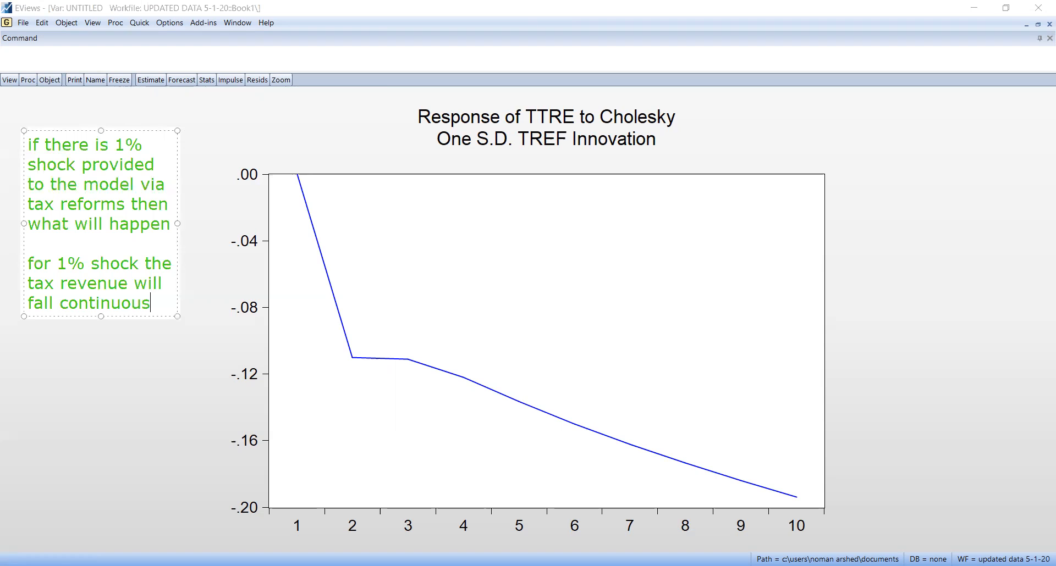
text(ly till 10 tim e)
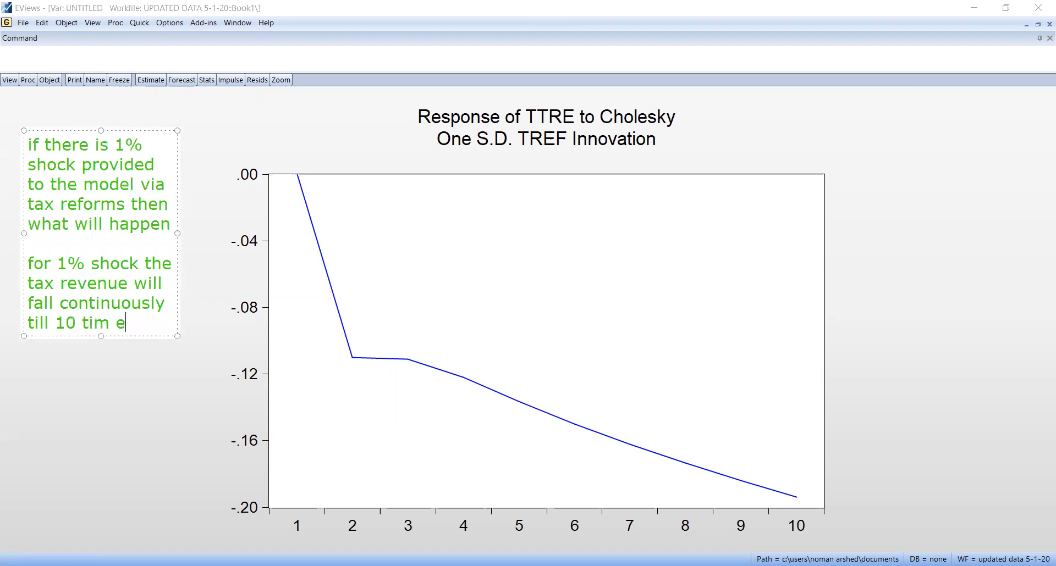
key(BackSpace)
key(BackSpace)
text(e priods)
key(BackSpace)
key(BackSpace)
key(BackSpace)
key(BackSpace)
text(iods)
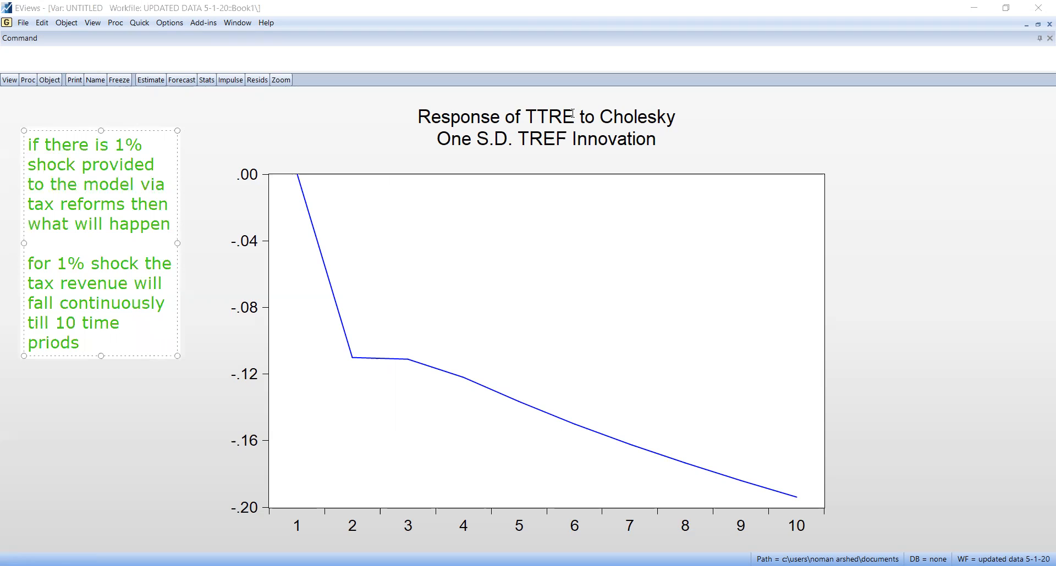
click(573, 113)
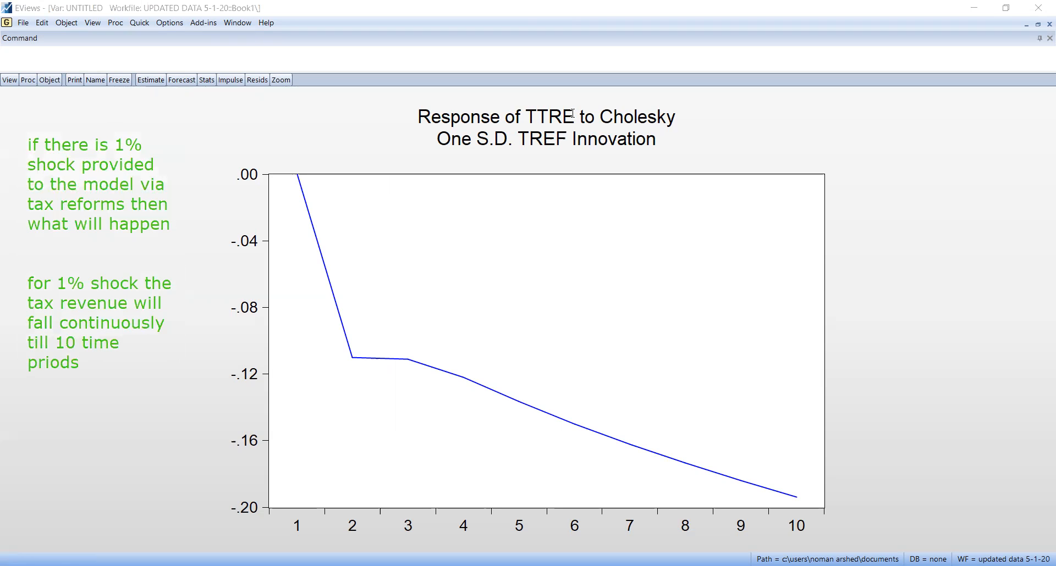
- Display the accumulated impulse response of ttre to tref over 10 periods
click(226, 82)
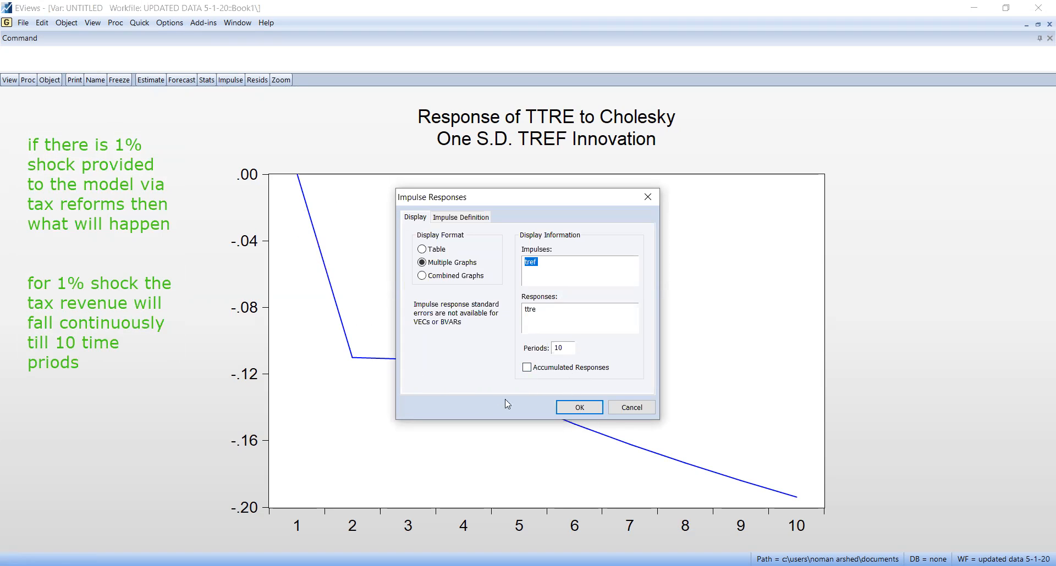
click(642, 202)
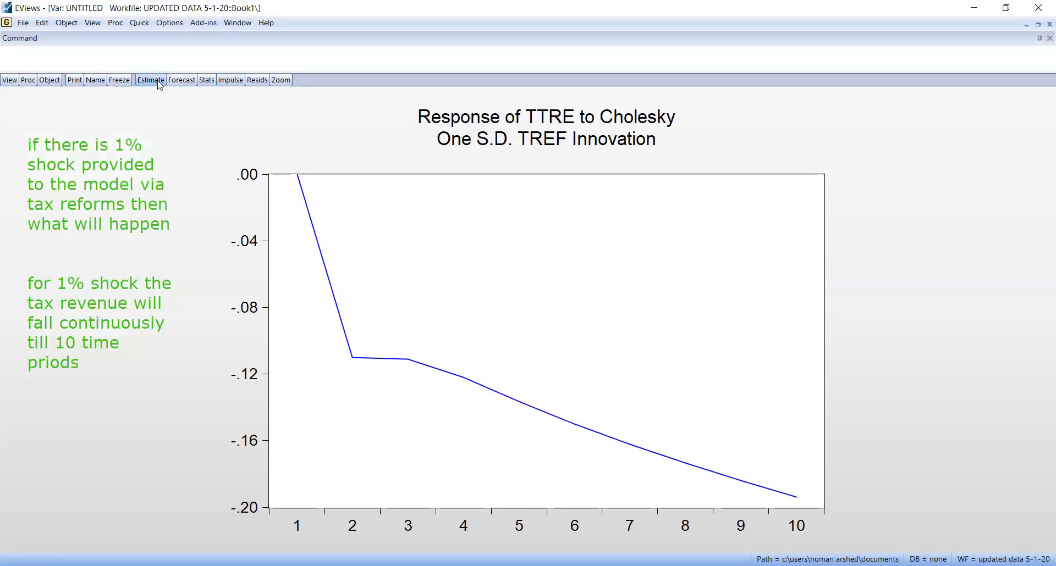
click(230, 80)
click(527, 367)
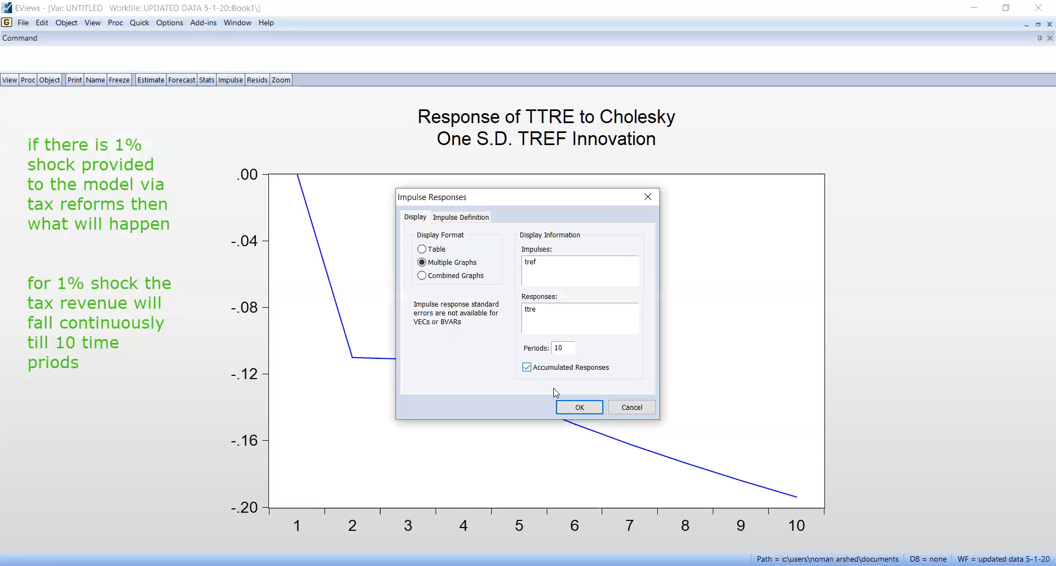
click(579, 407)
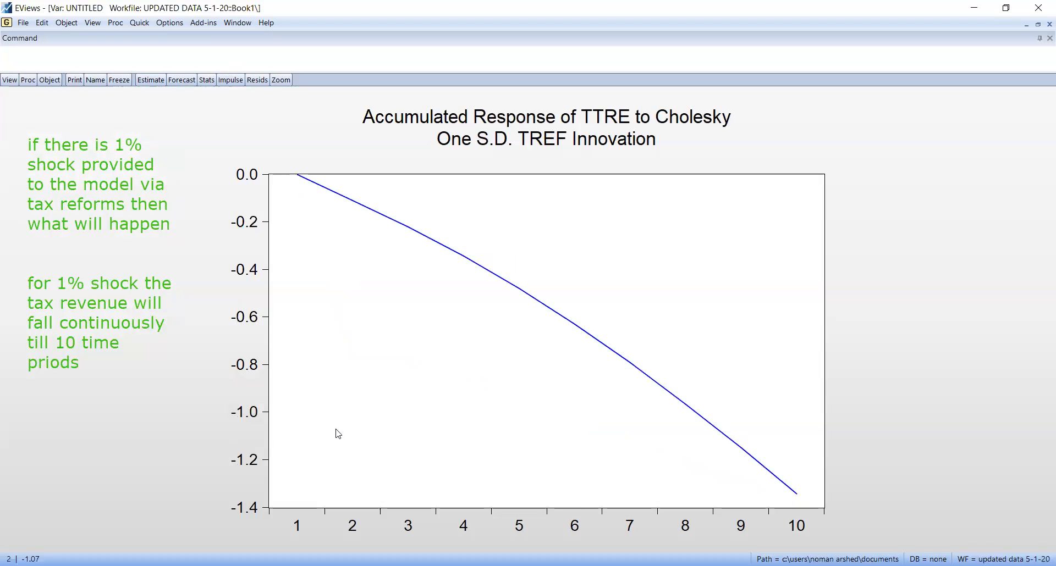
- Replace the impulse variable with trade and display the accumulated response of ttre
click(232, 78)
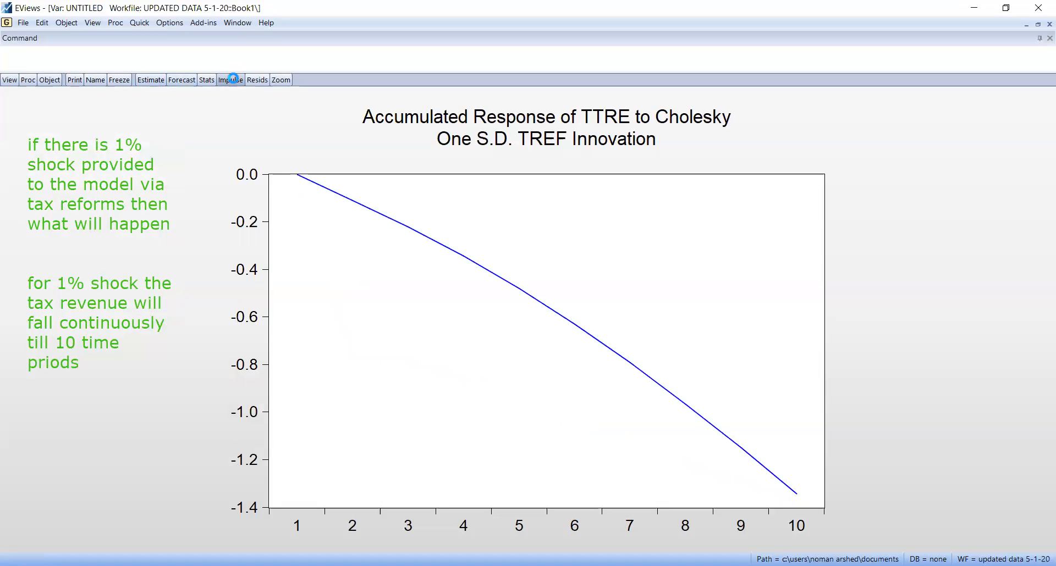
click(526, 367)
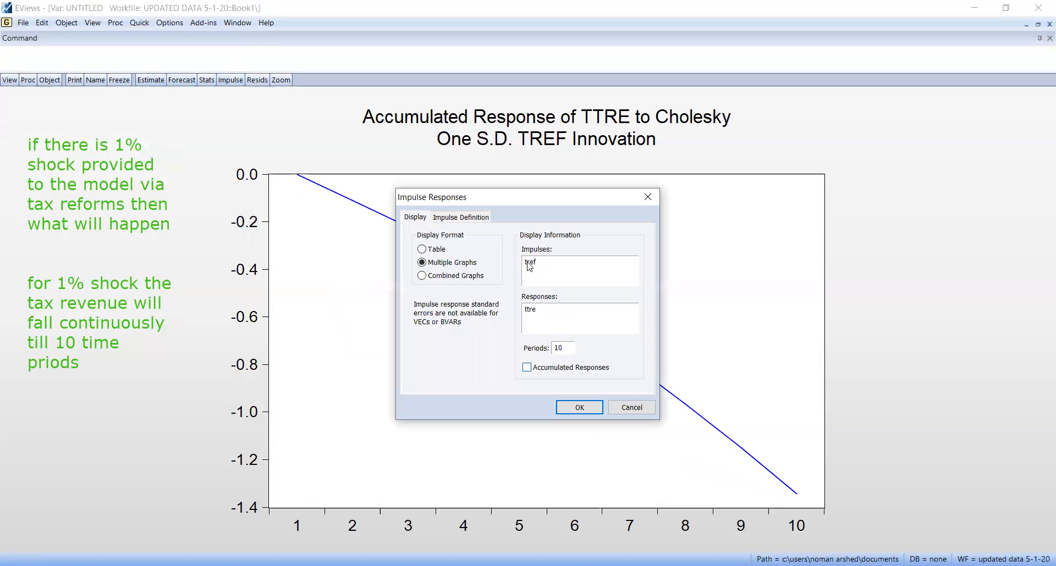
click(529, 370)
double_click(530, 309)
double_click(549, 261)
text(trade)
key(Return)
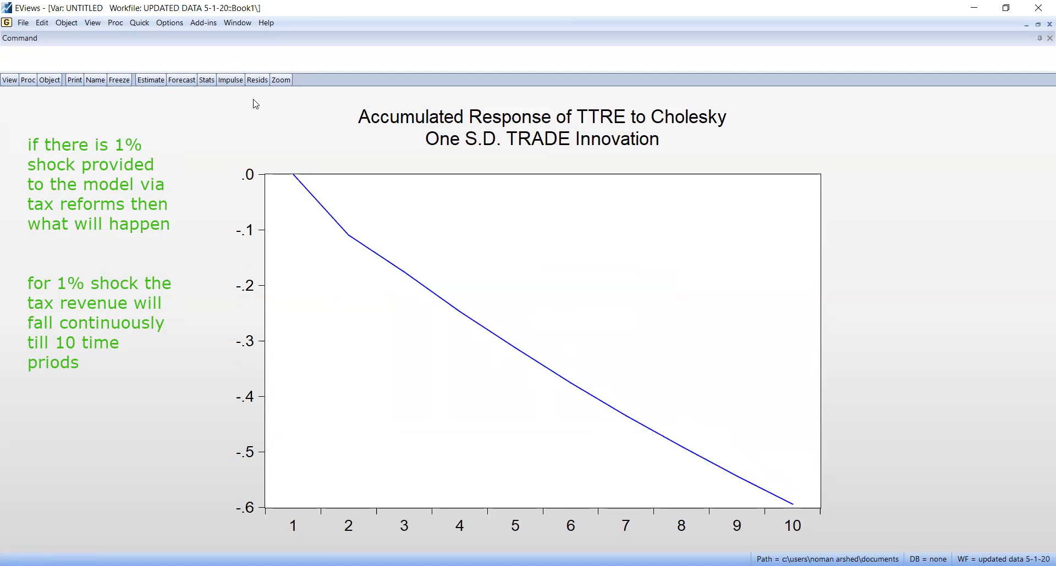
- Turn off accumulated responses and display the plain impulse response of ttre to trade
click(230, 80)
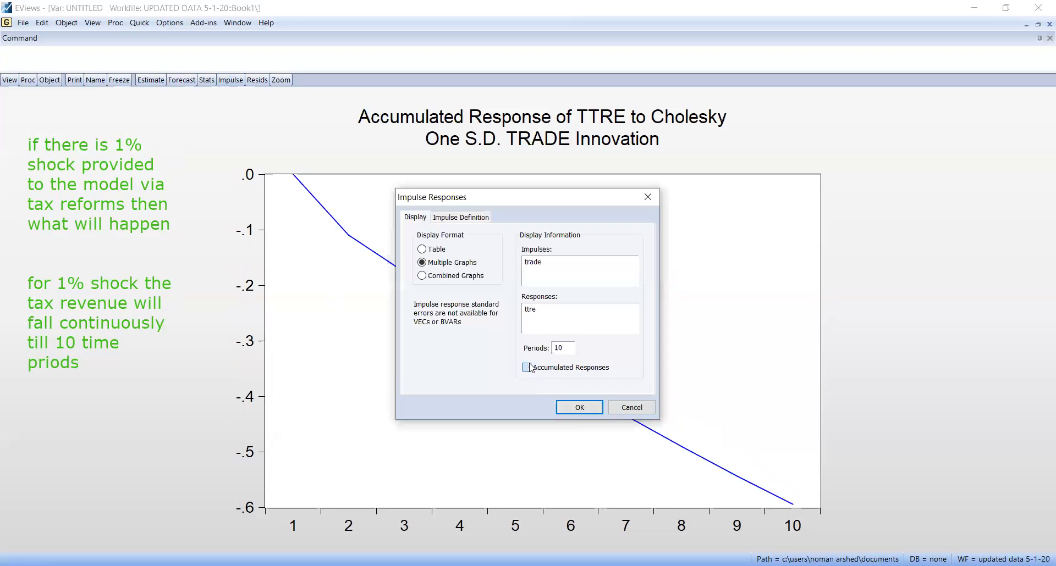
click(618, 406)
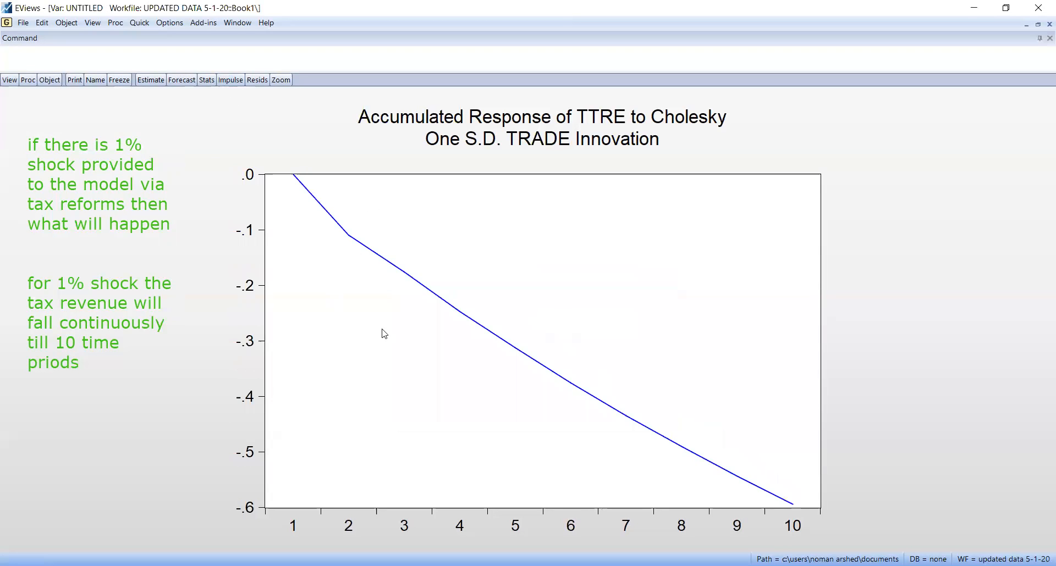
click(231, 80)
click(527, 370)
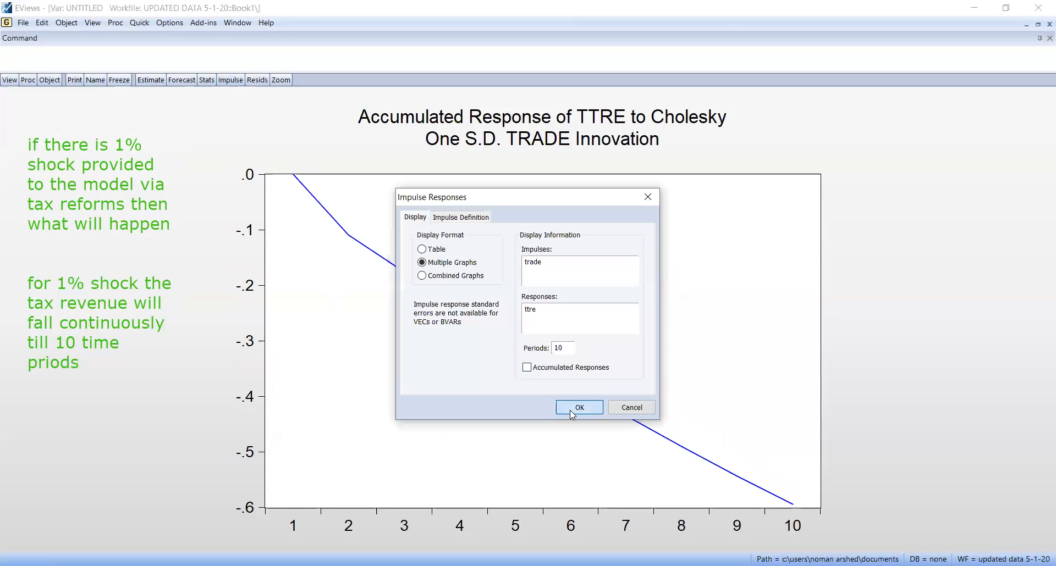
click(620, 407)
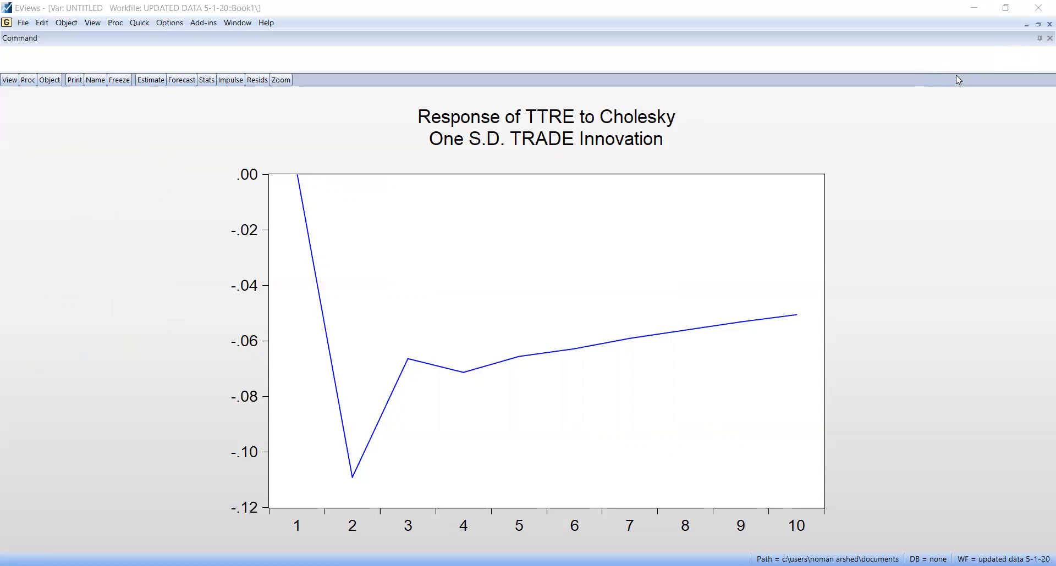
- Display the variance decomposition of ttre as multiple graphs over 10 periods, using the Cholesky decomposition without standard errors
click(9, 80)
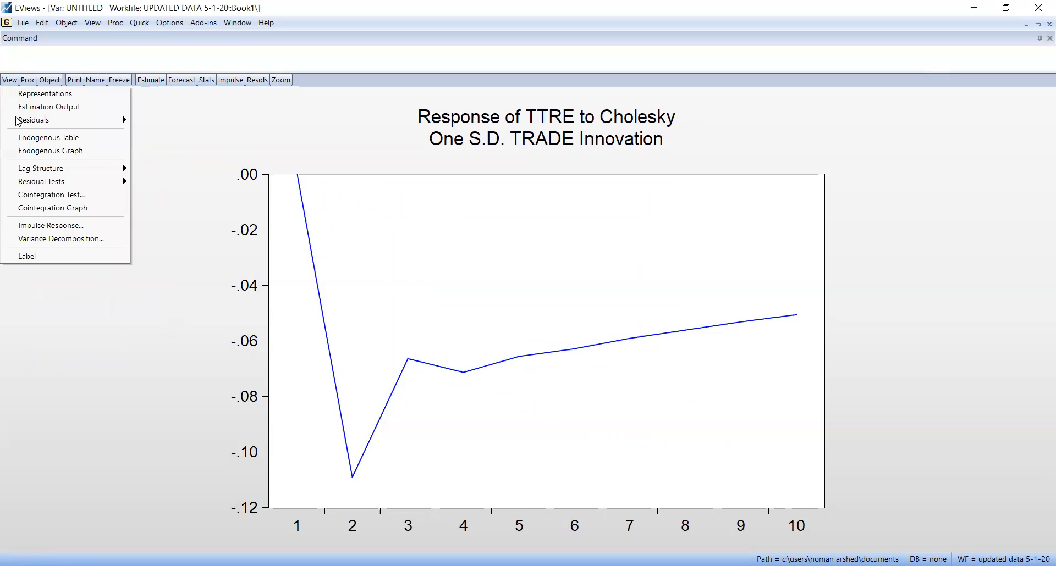
click(53, 239)
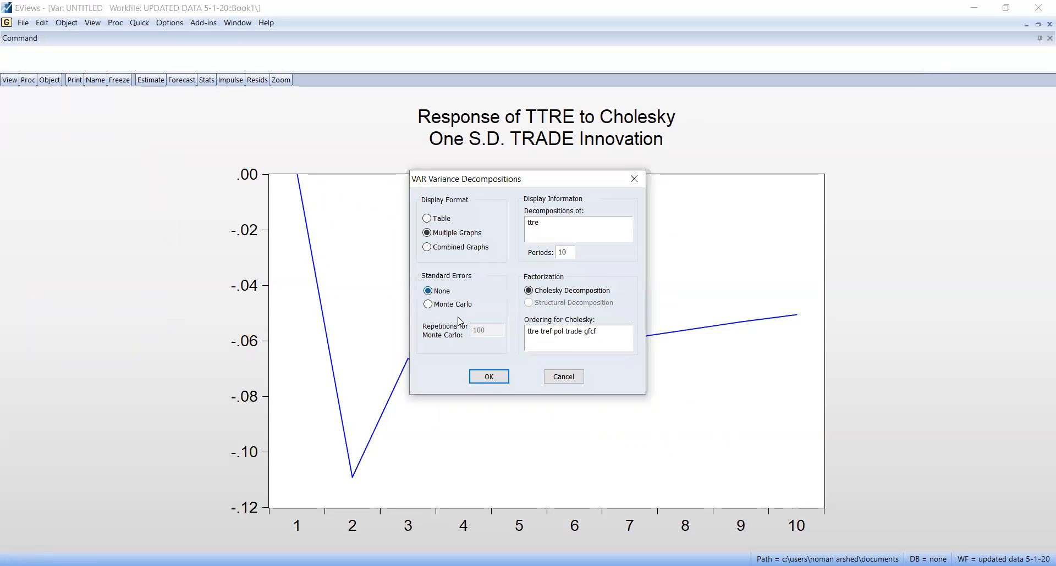
click(486, 378)
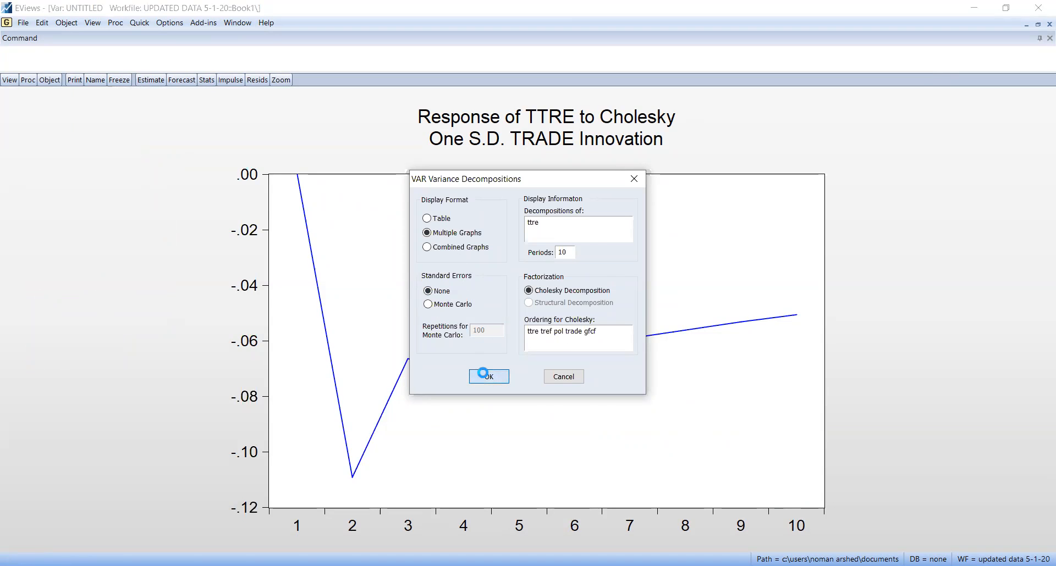
- Display the variance decomposition of ttre as a table
click(9, 79)
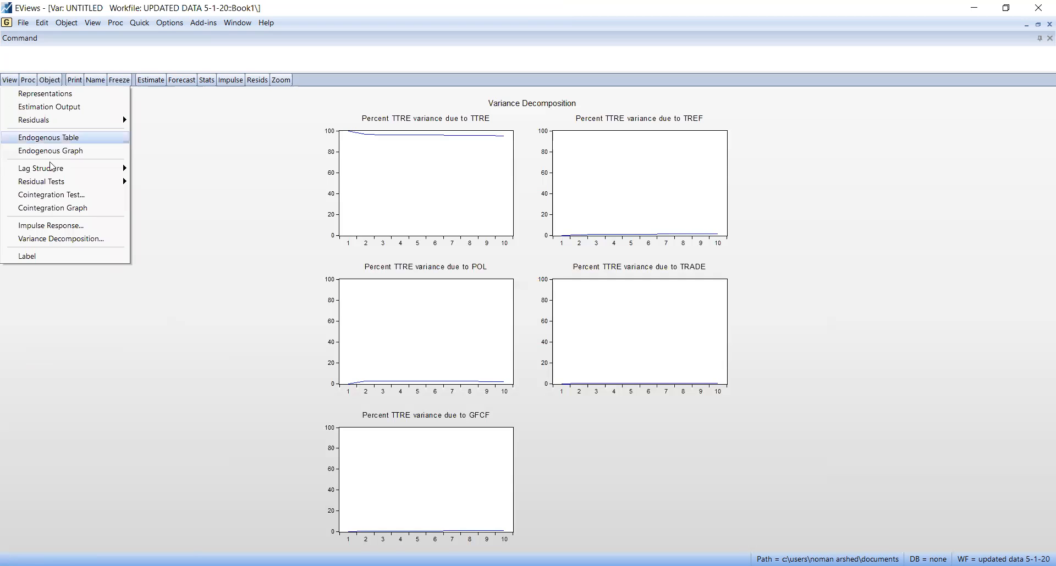
click(91, 245)
click(443, 248)
click(432, 219)
click(485, 376)
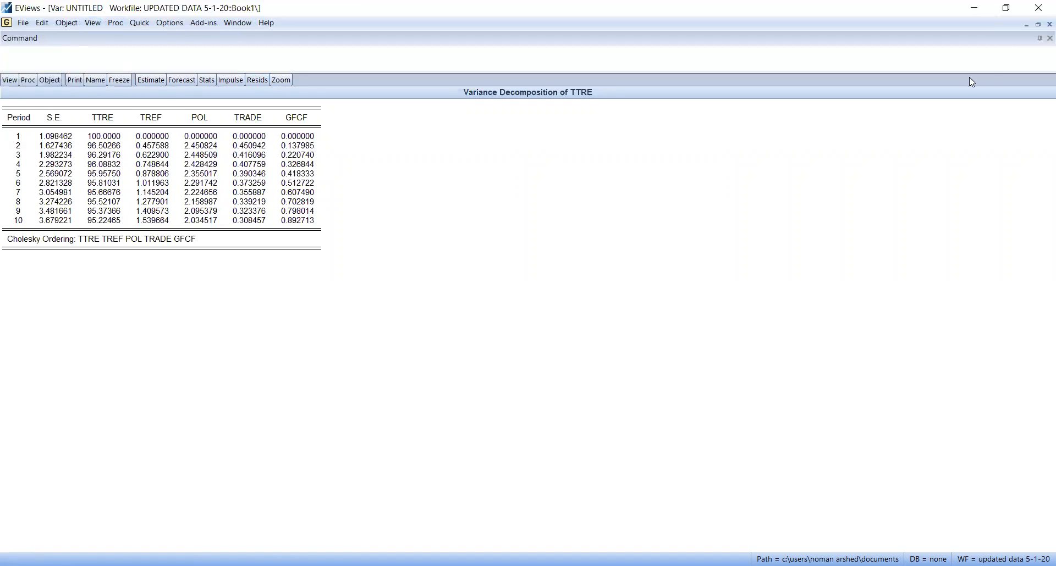
- Close the untitled VAR, deleting it, and return to the workfile
click(1050, 25)
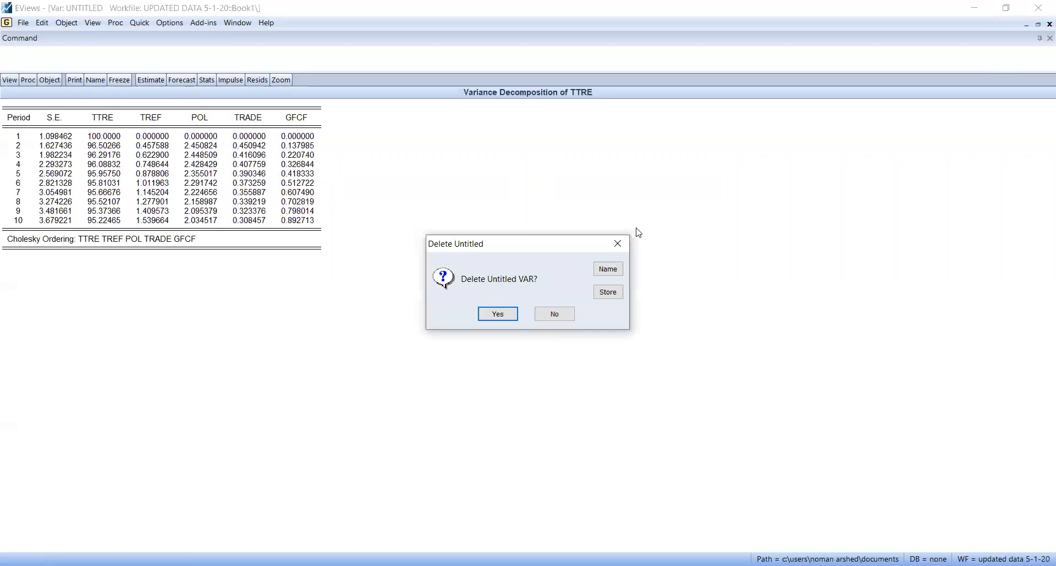
click(484, 313)
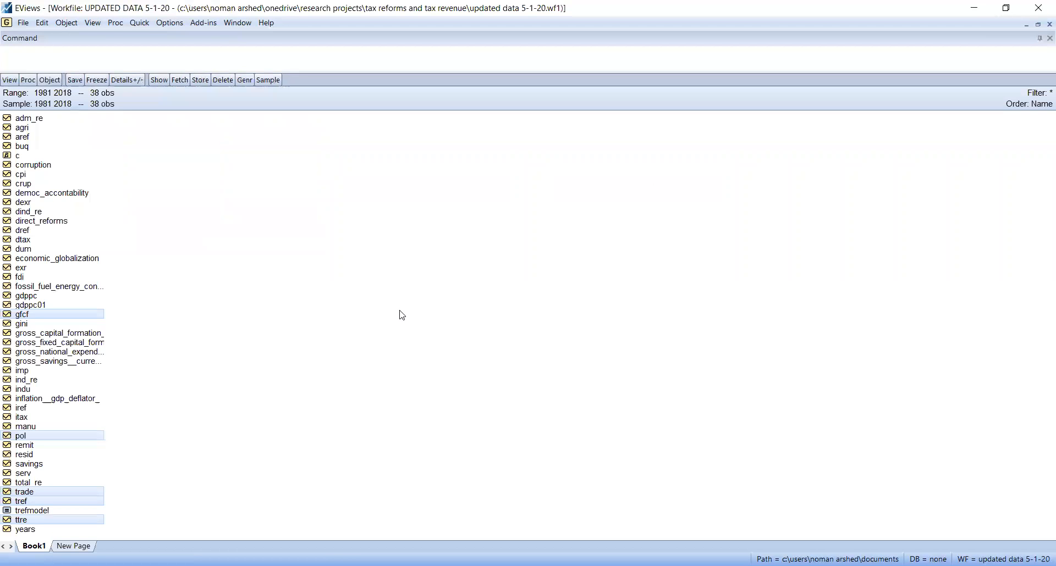